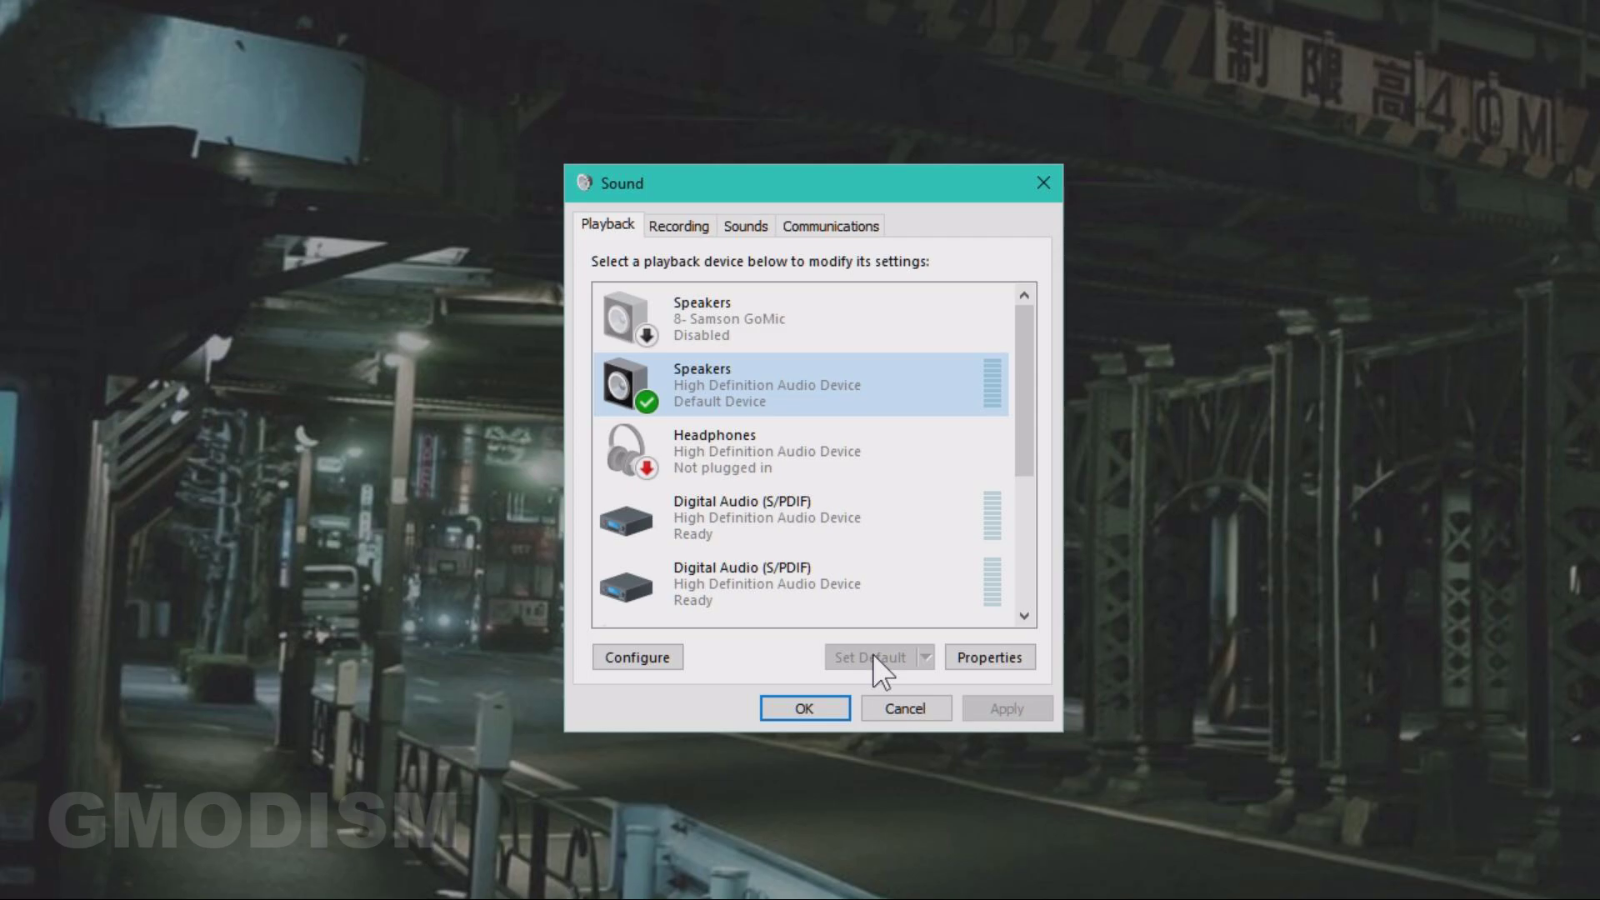
Open the properties of the default High Definition Audio Device speakers and mute their volume level
double_click(788, 390)
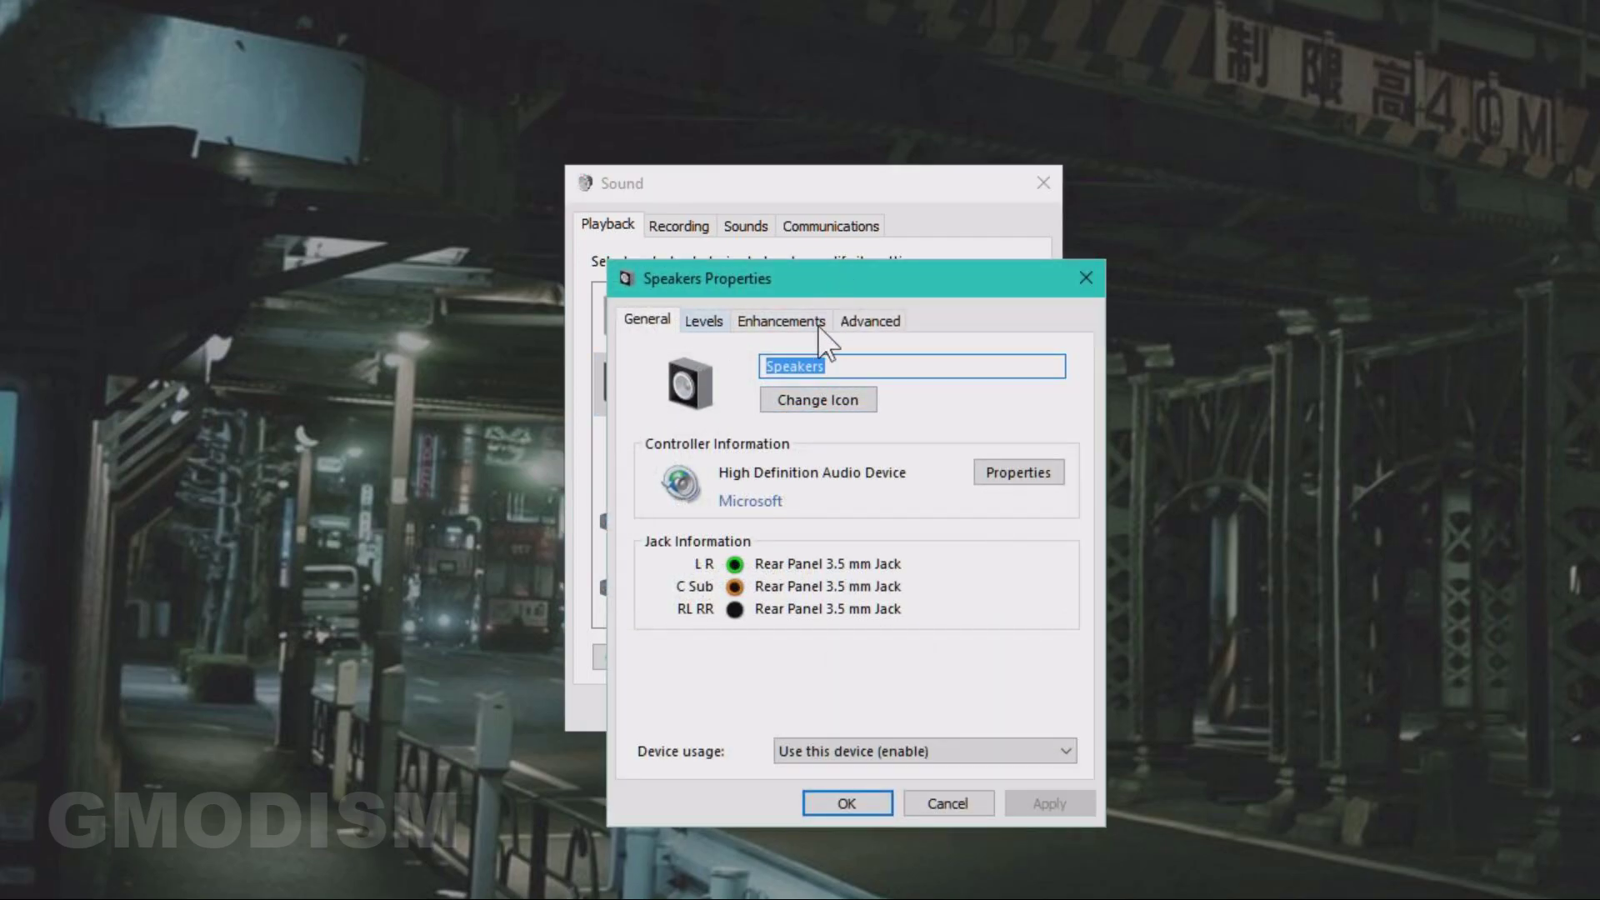
left_click(708, 325)
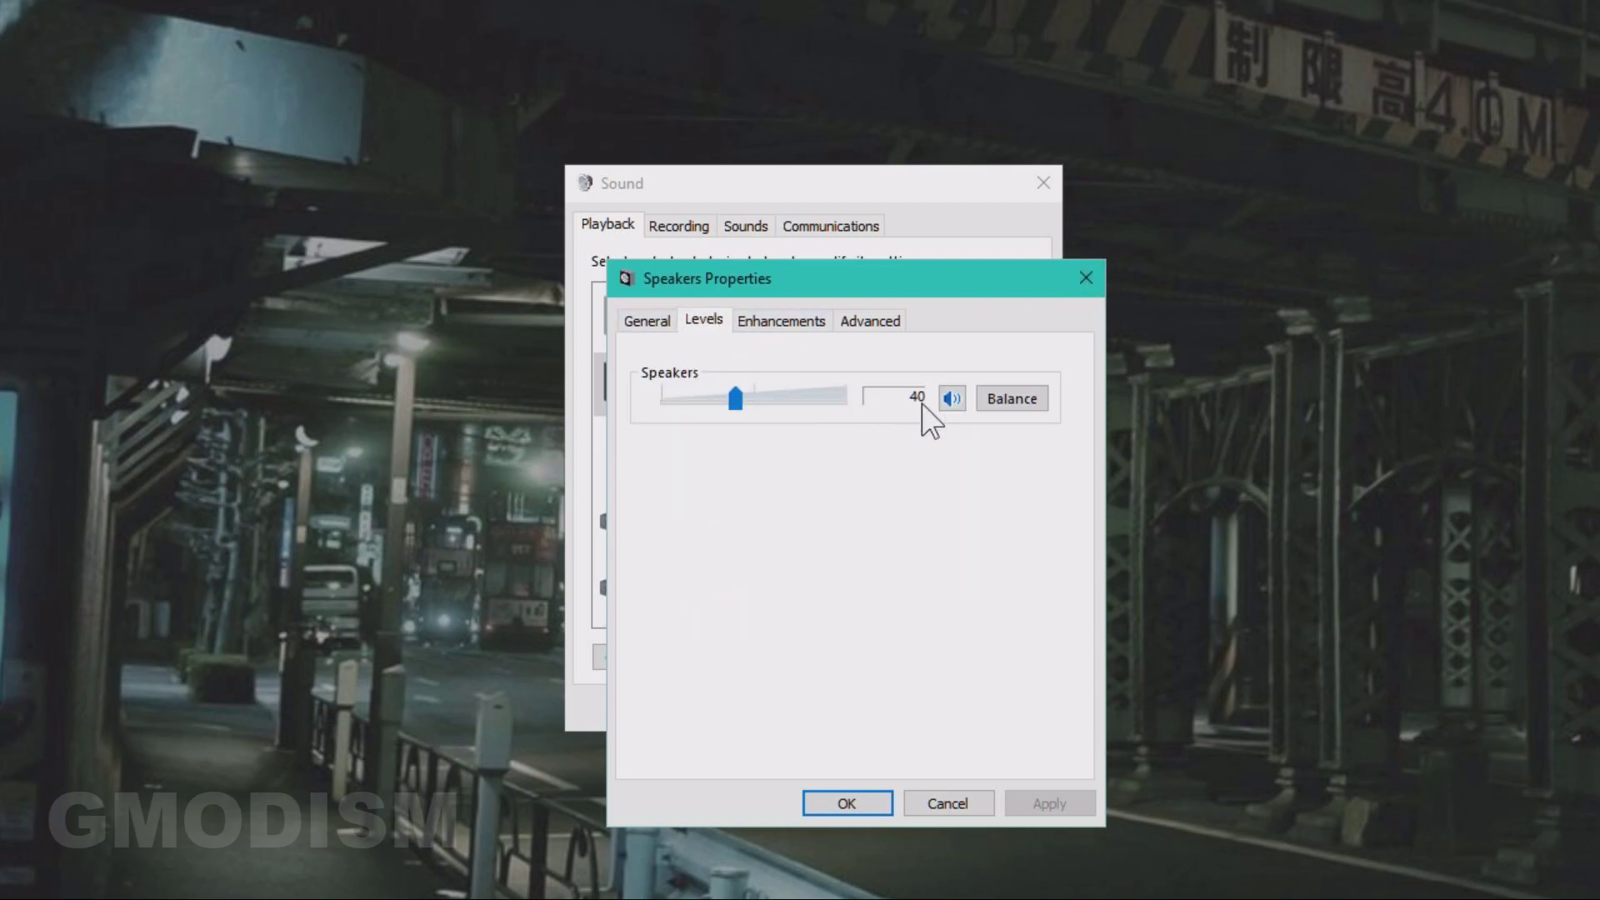
left_click(953, 400)
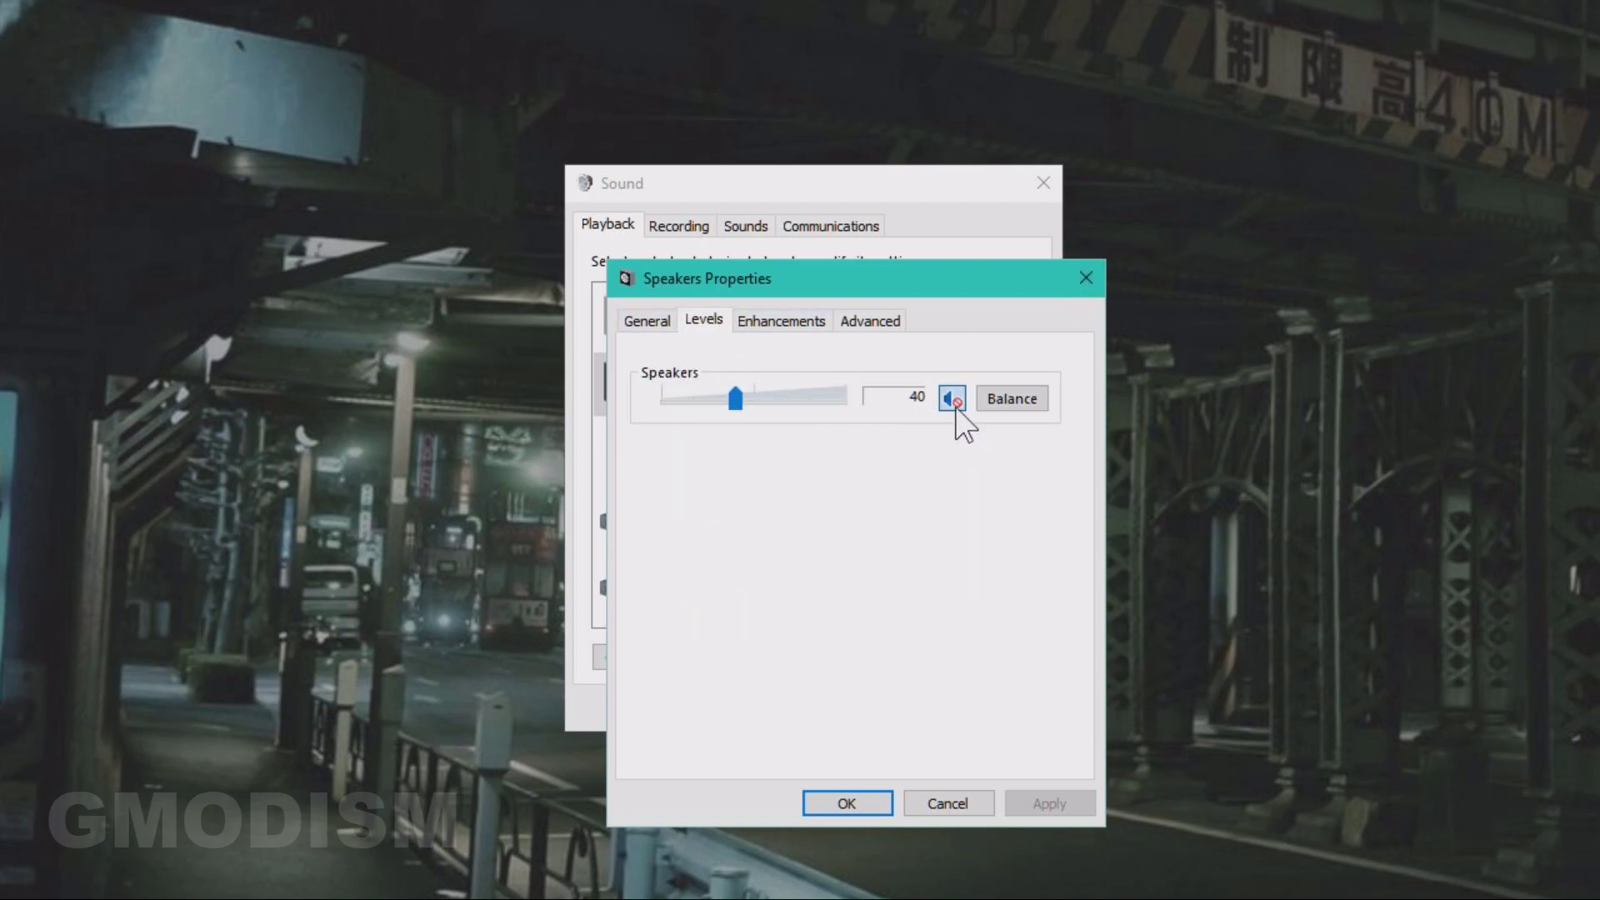
In the speakers' enhancements, turn Disable all enhancements off and back on
left_click(785, 325)
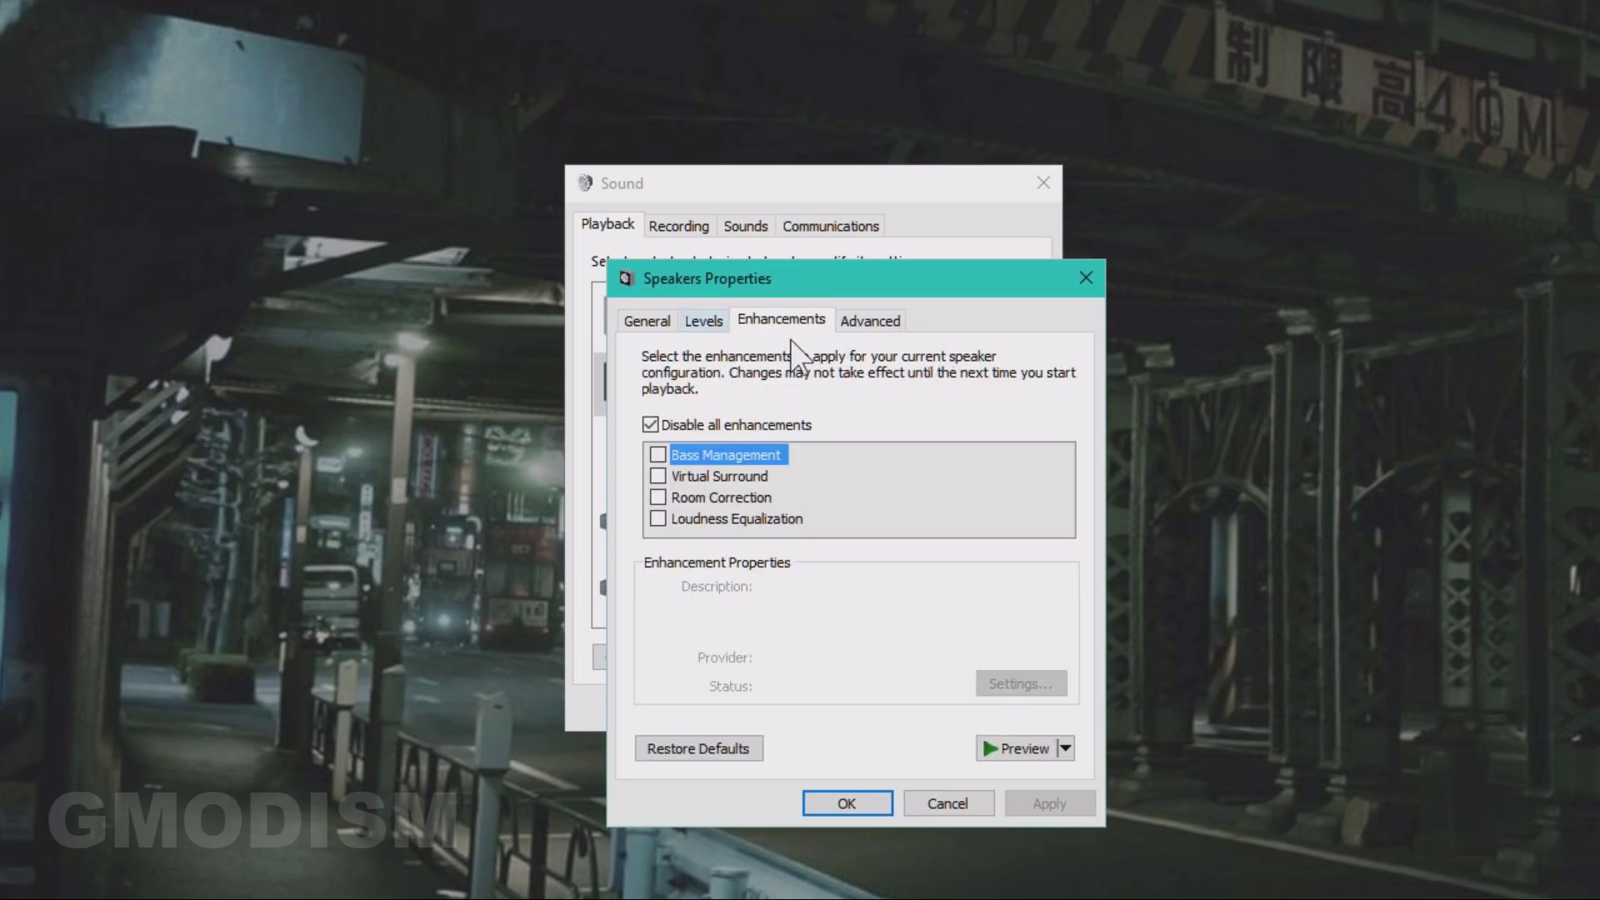
left_click(651, 426)
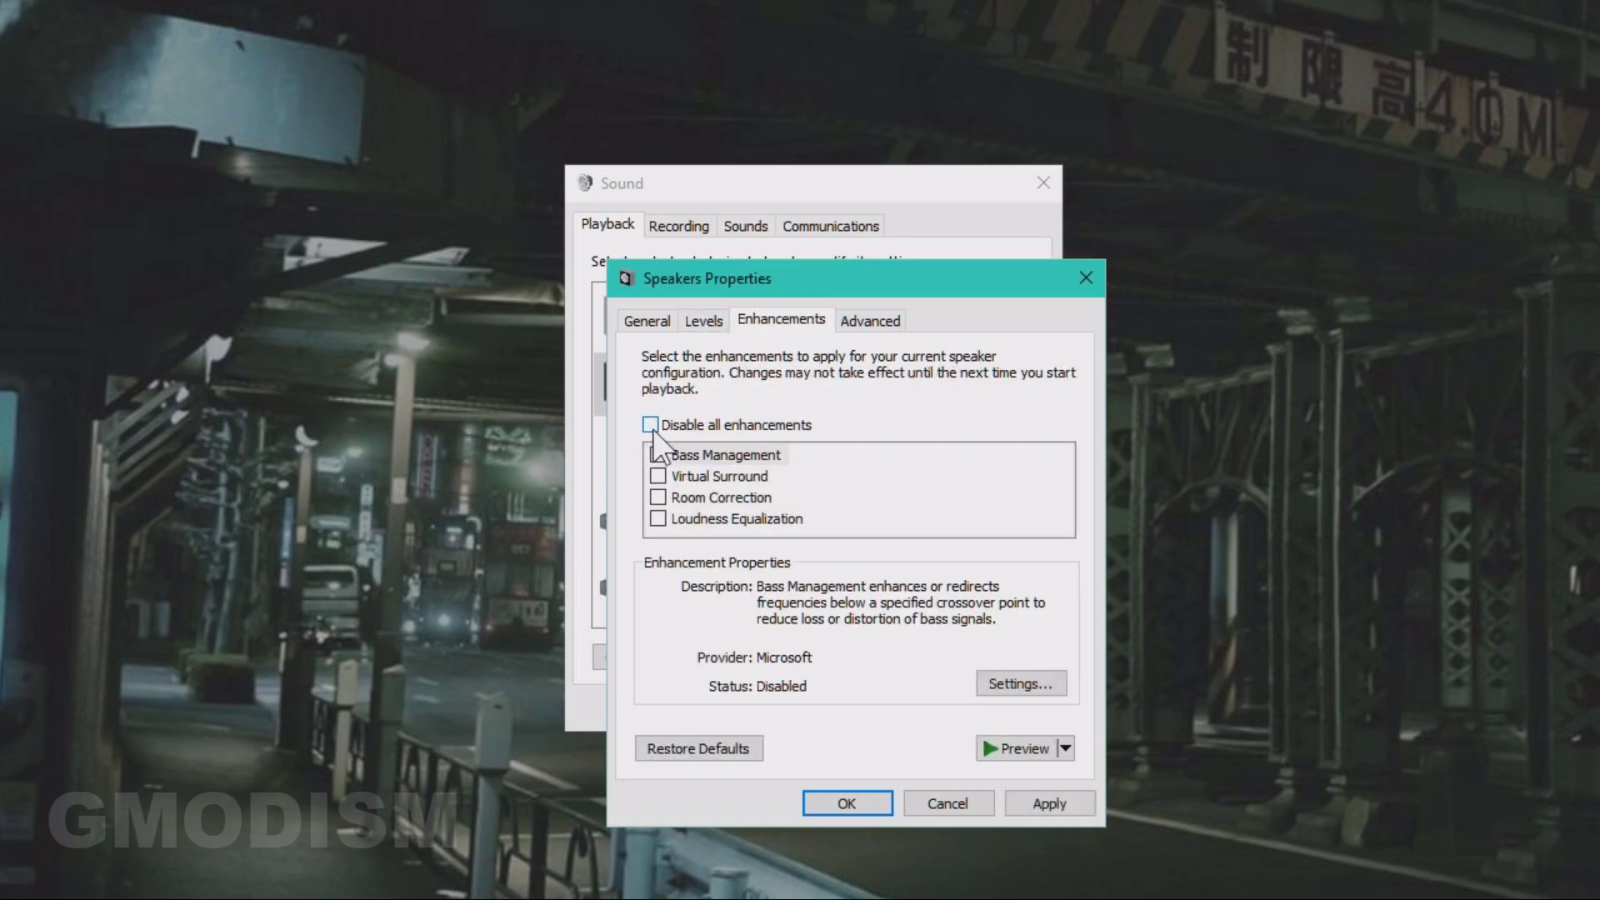
left_click(651, 426)
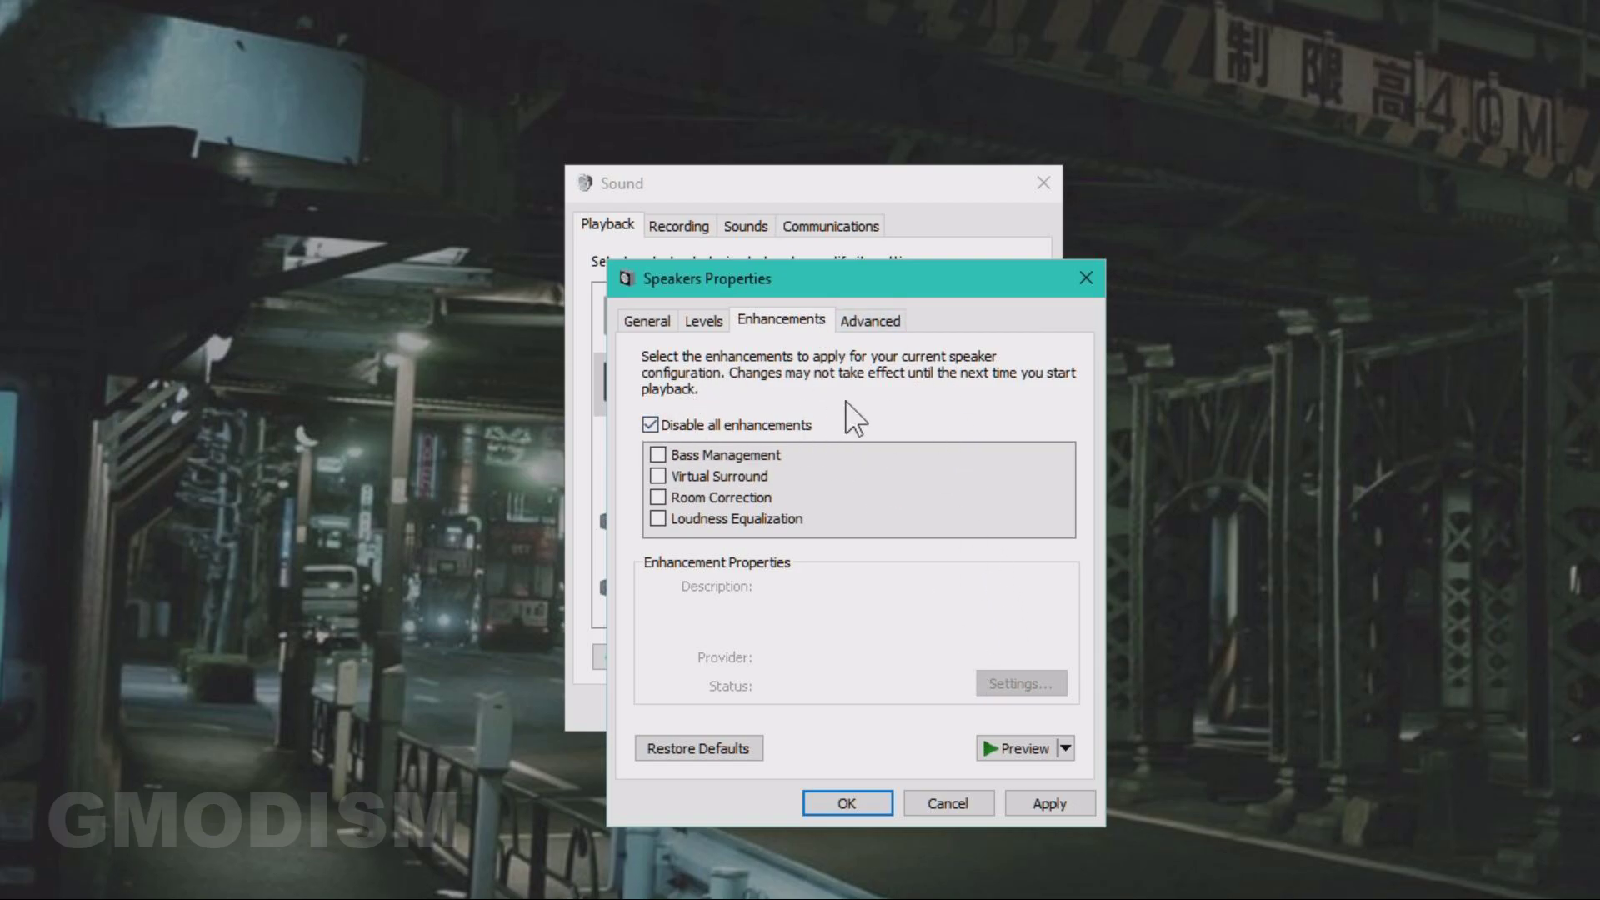
Set the speakers' default format to 24 bit, 192000 Hz (Studio Quality) in the advanced properties
left_click(888, 330)
left_click(950, 438)
left_click(952, 442)
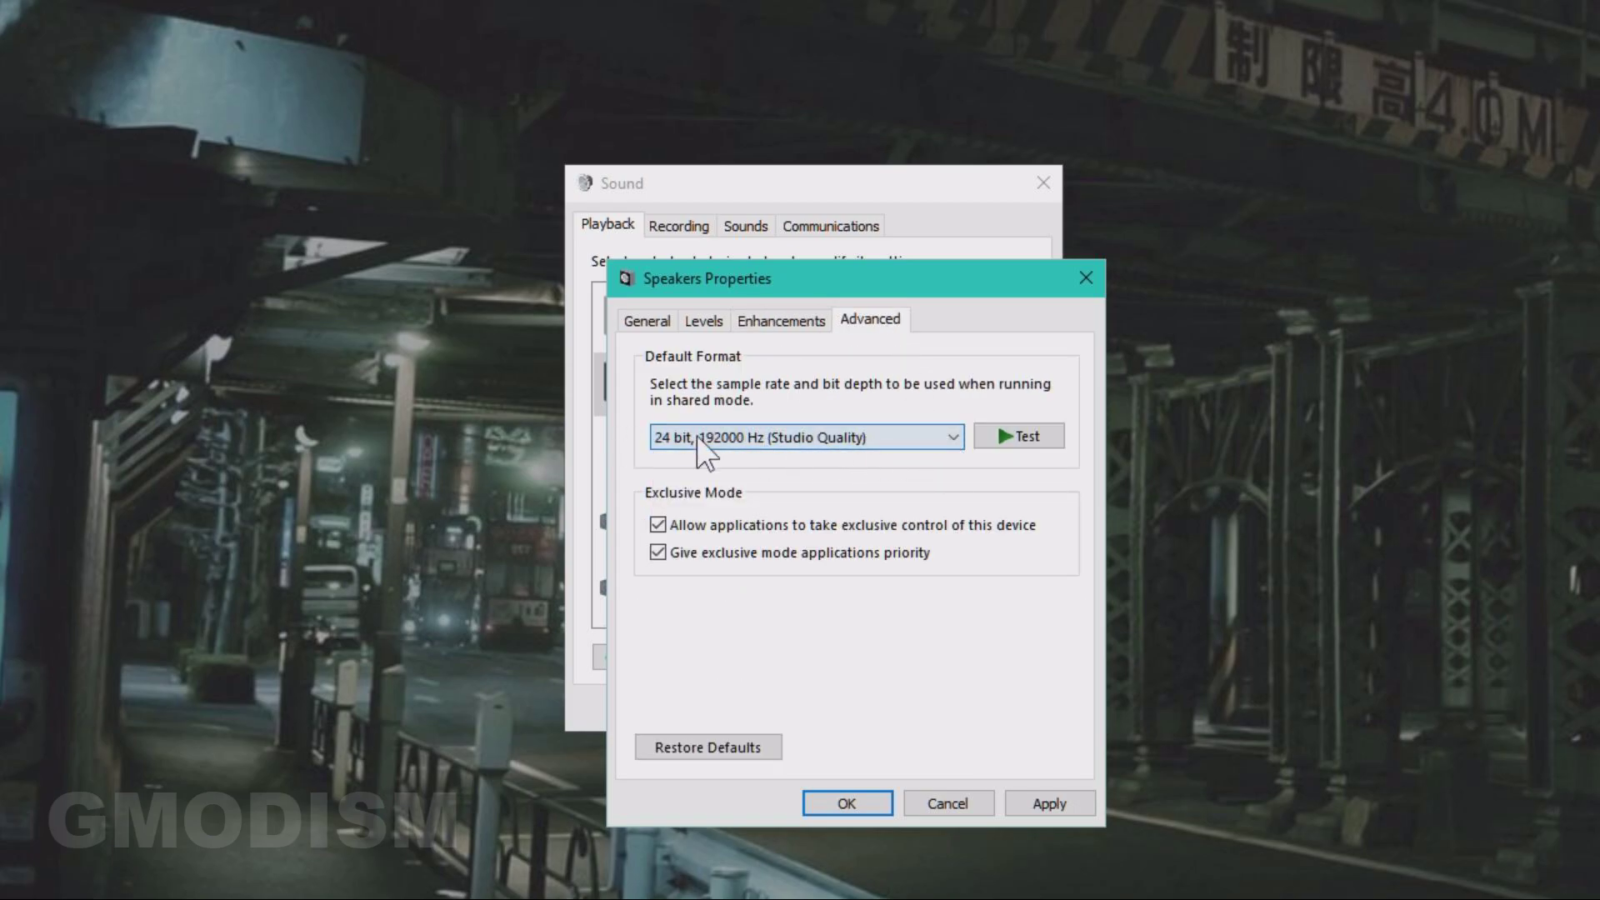
left_click(926, 440)
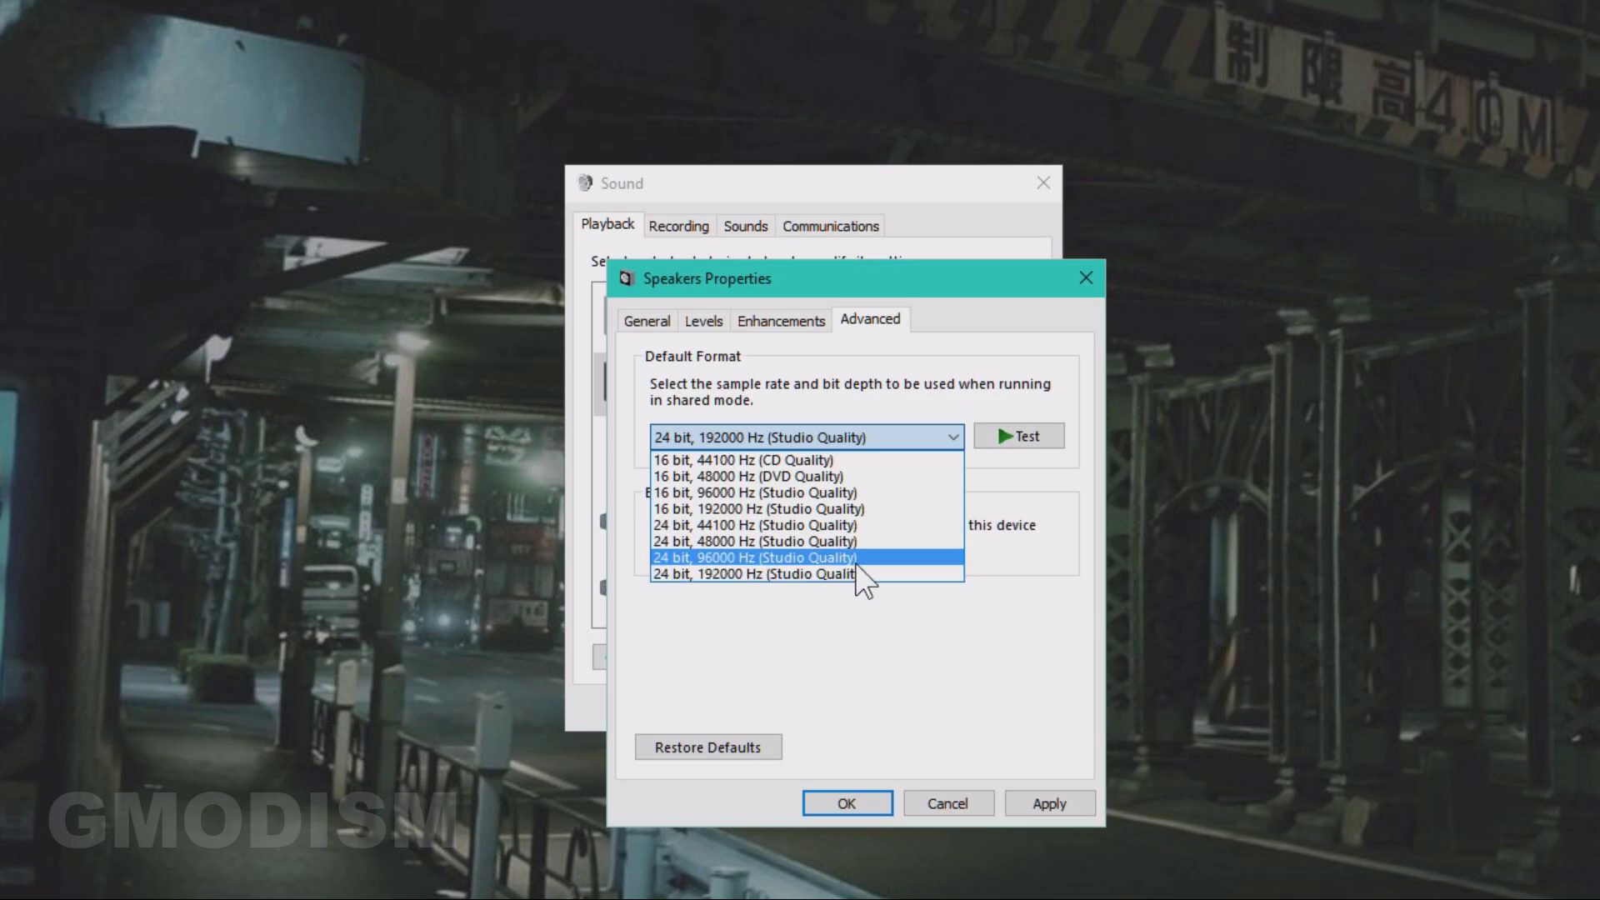
left_click(846, 643)
left_click(910, 428)
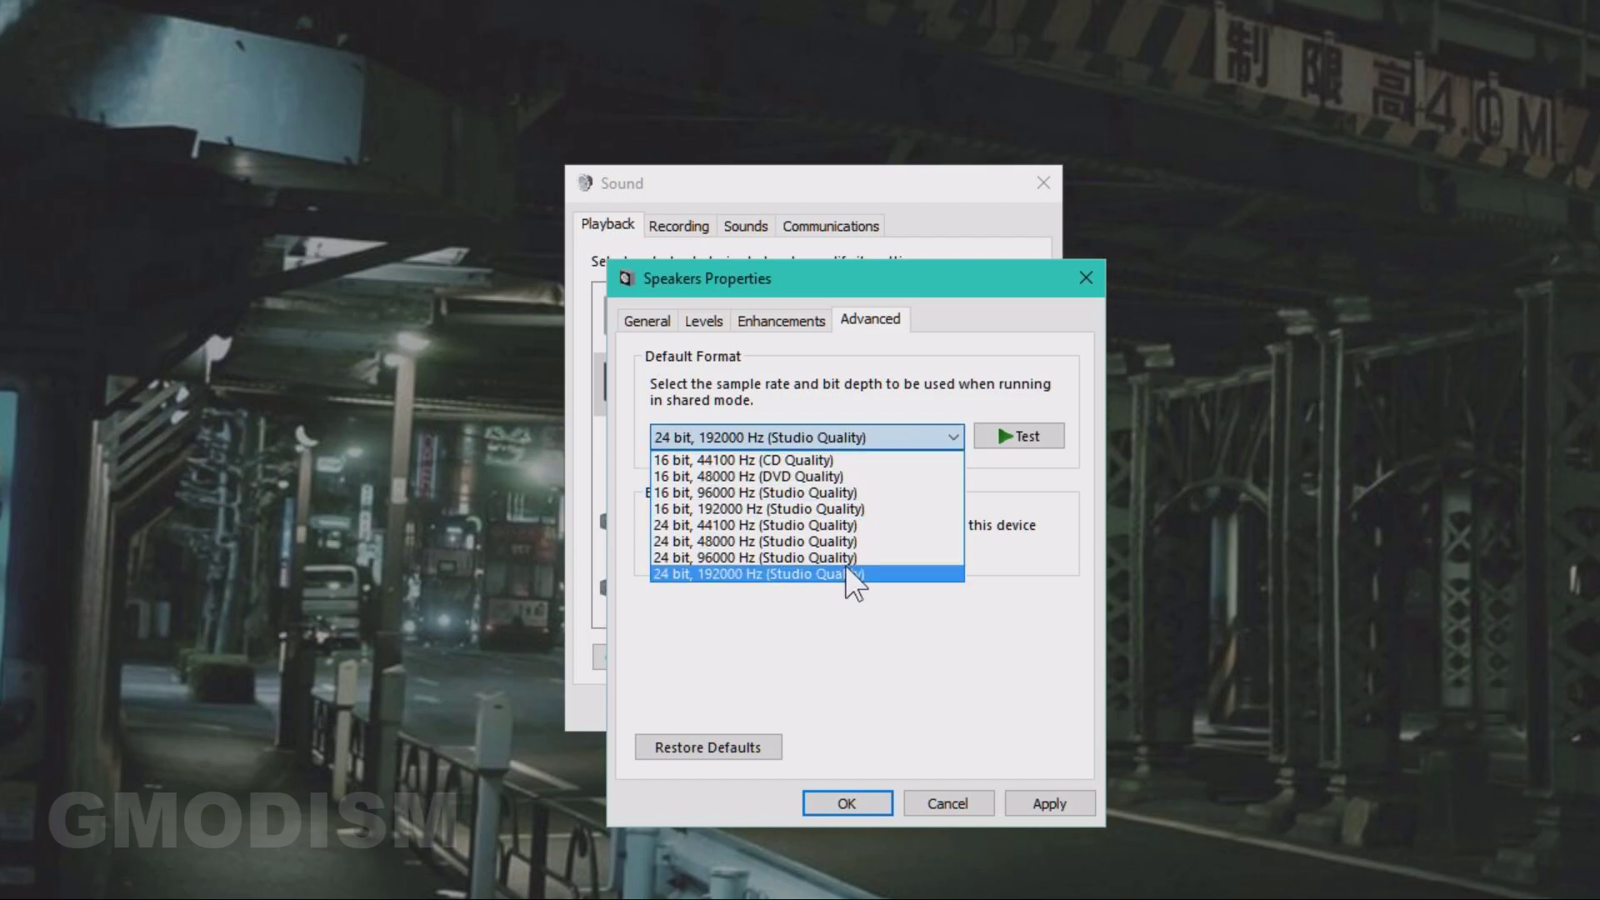
left_click(846, 574)
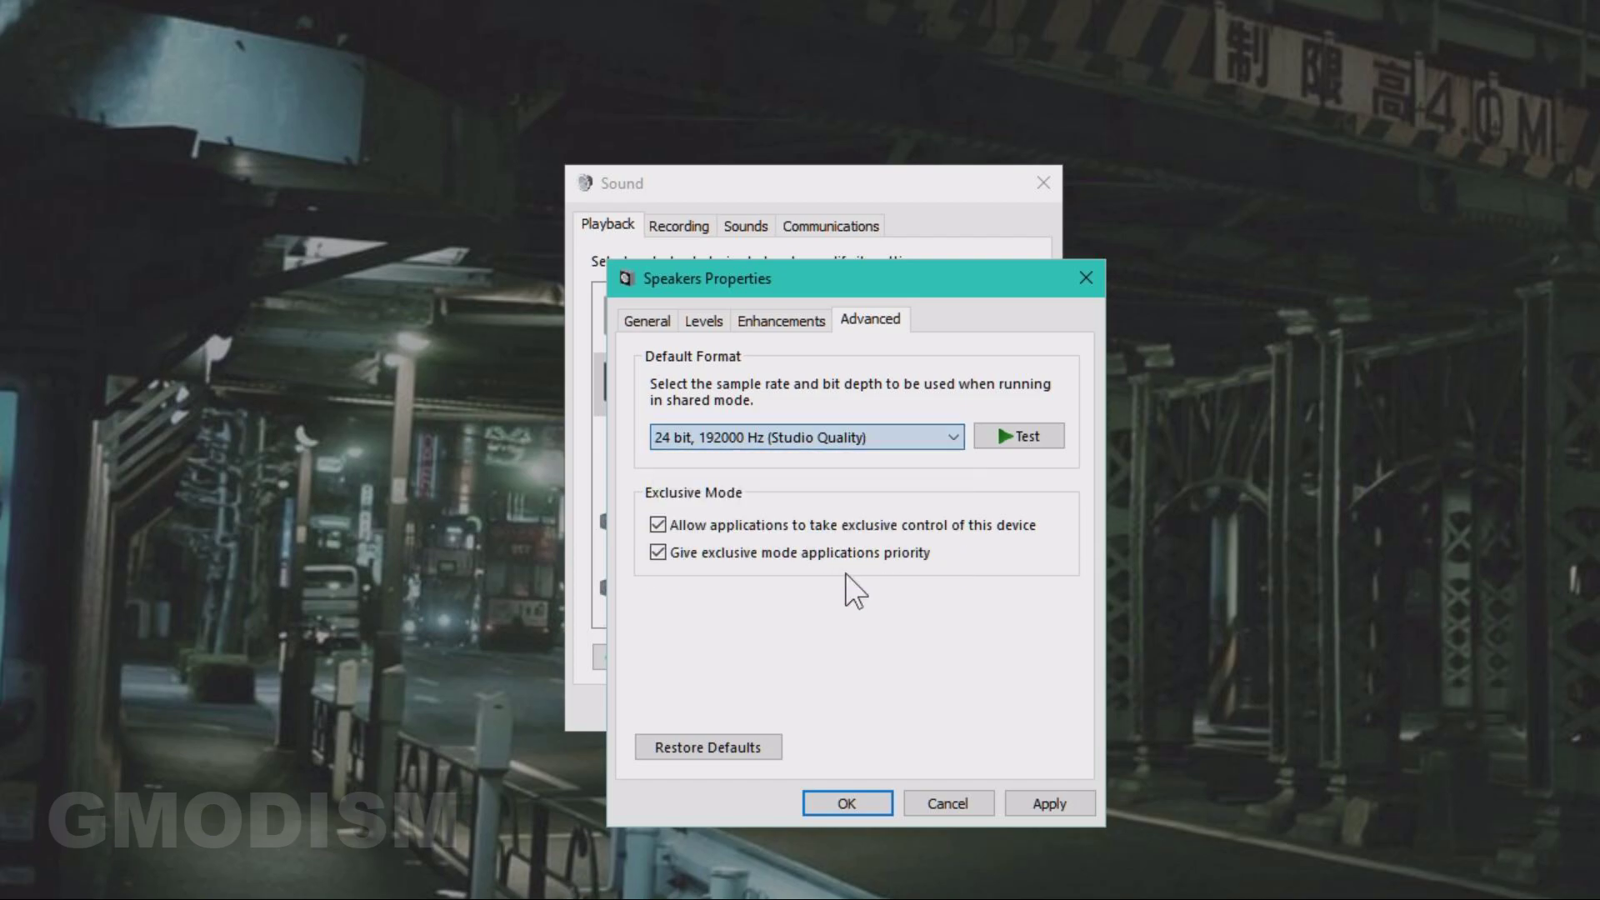
Switch the default format to 16 bit, 44100 Hz (CD Quality), and return it to 24 bit, 192000 Hz (Studio Quality)
left_click(790, 438)
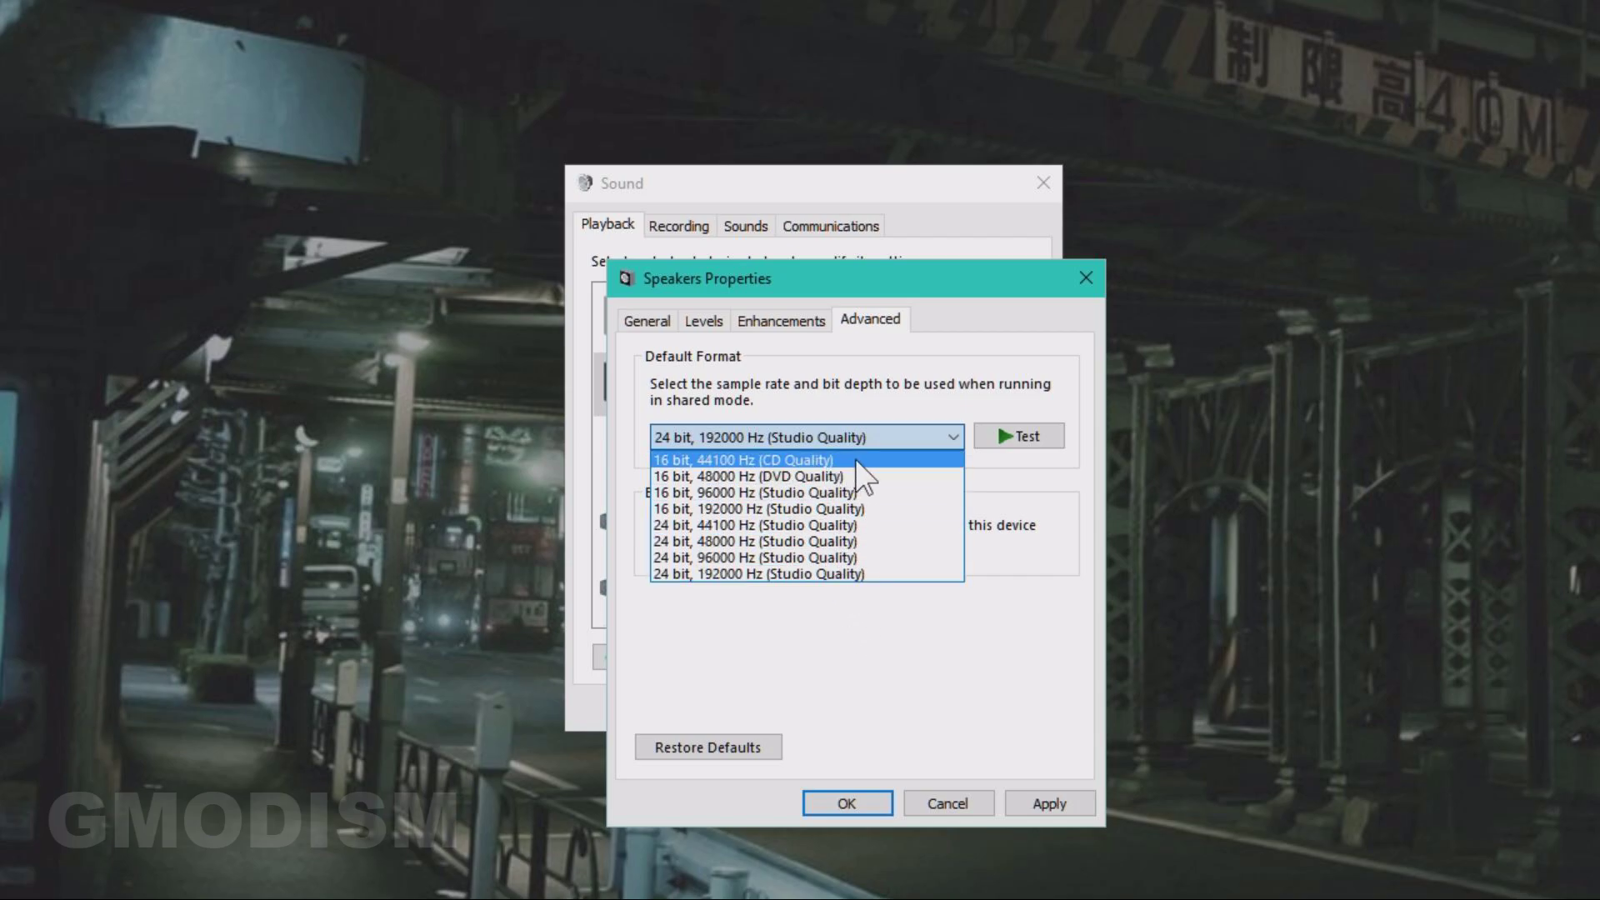
left_click(812, 460)
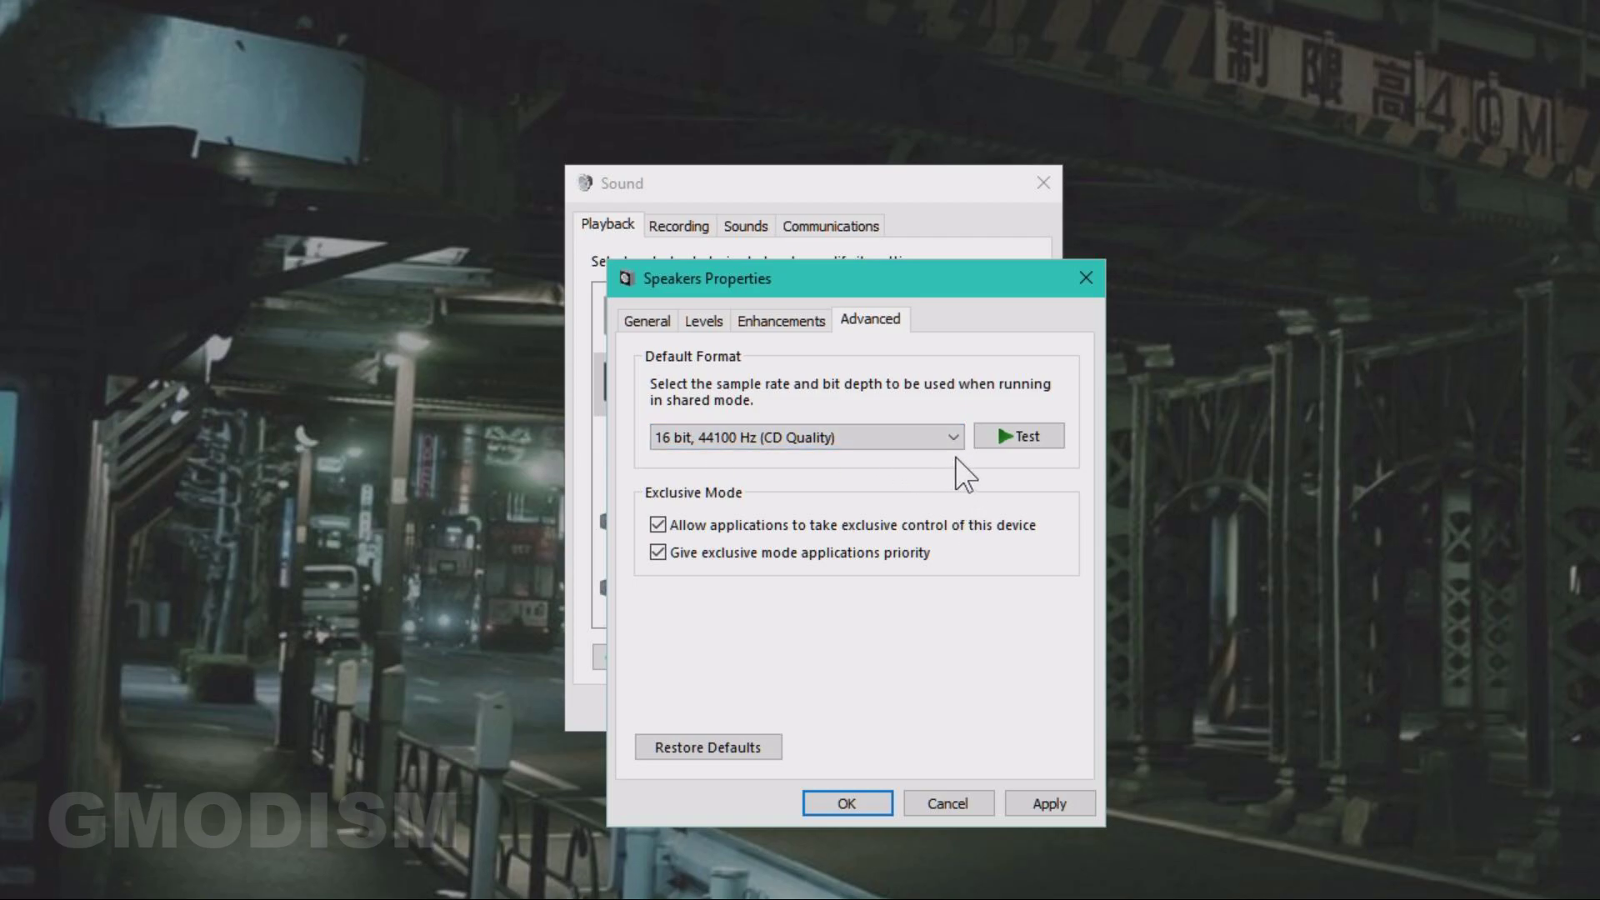
left_click(935, 437)
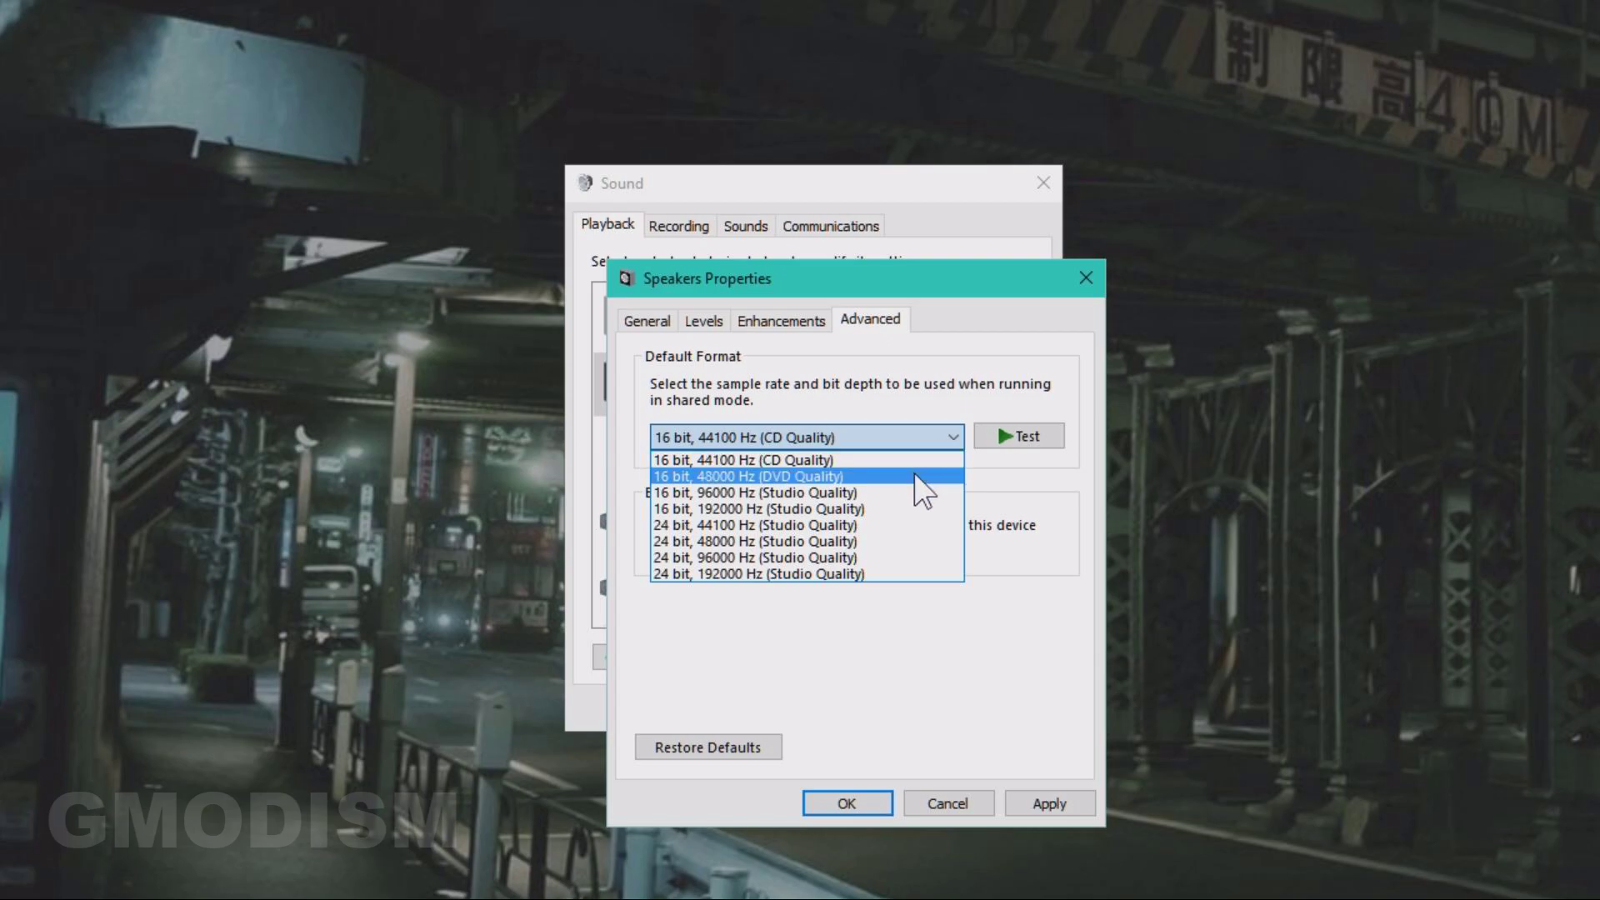
left_click(825, 573)
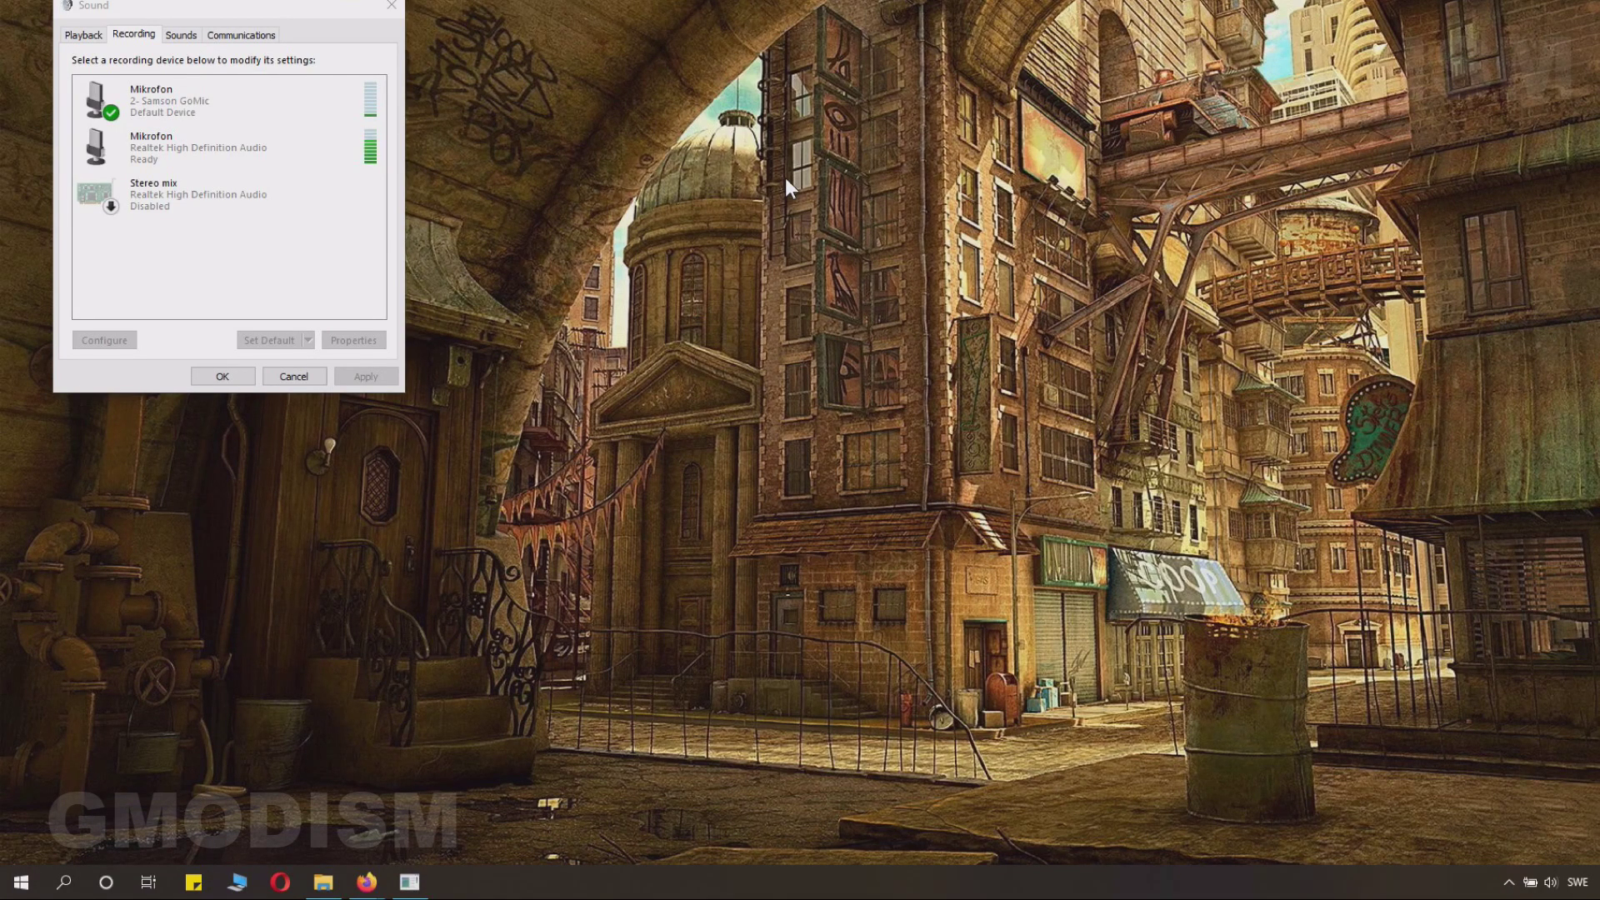
Open Device Manager and expand the Sound, video and game controllers category
key("super+x")
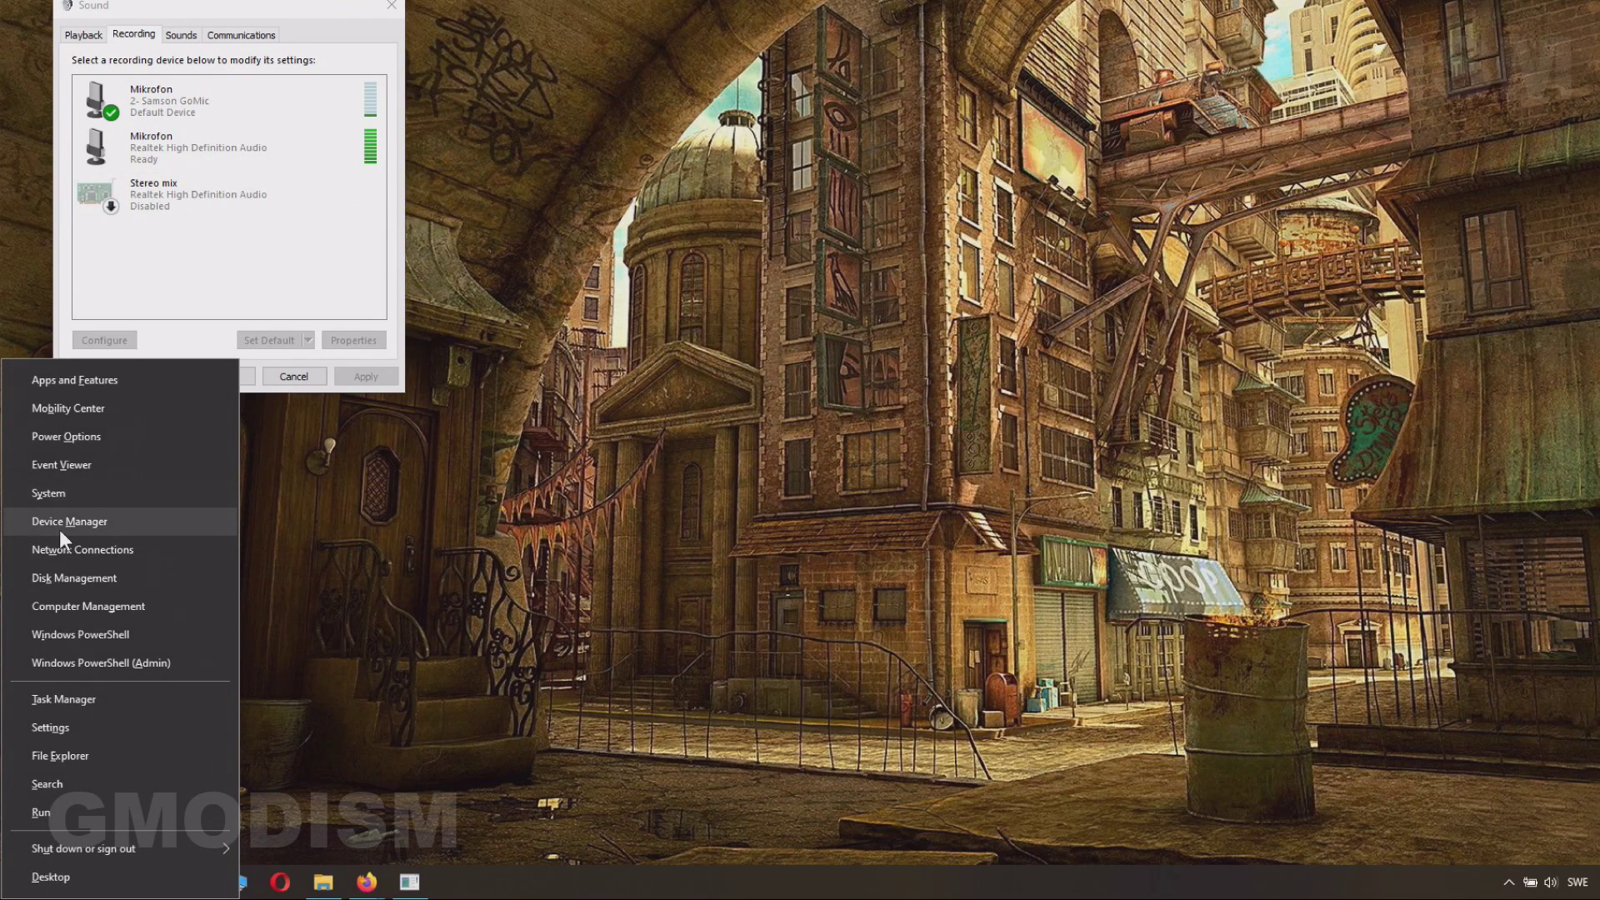
left_click(129, 525)
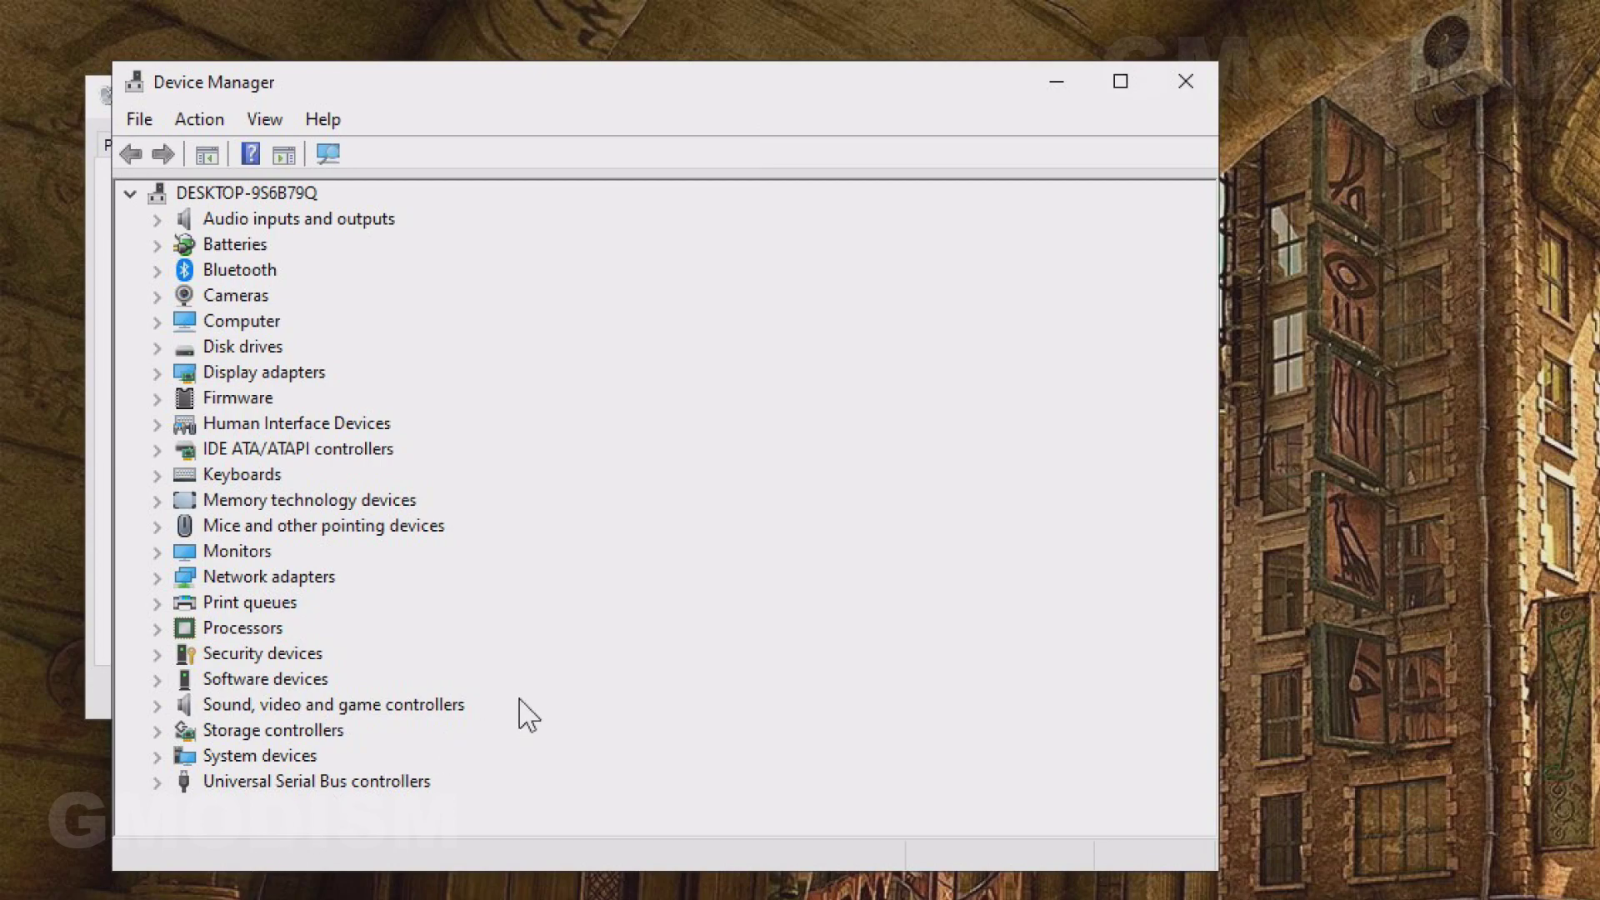
left_click(157, 706)
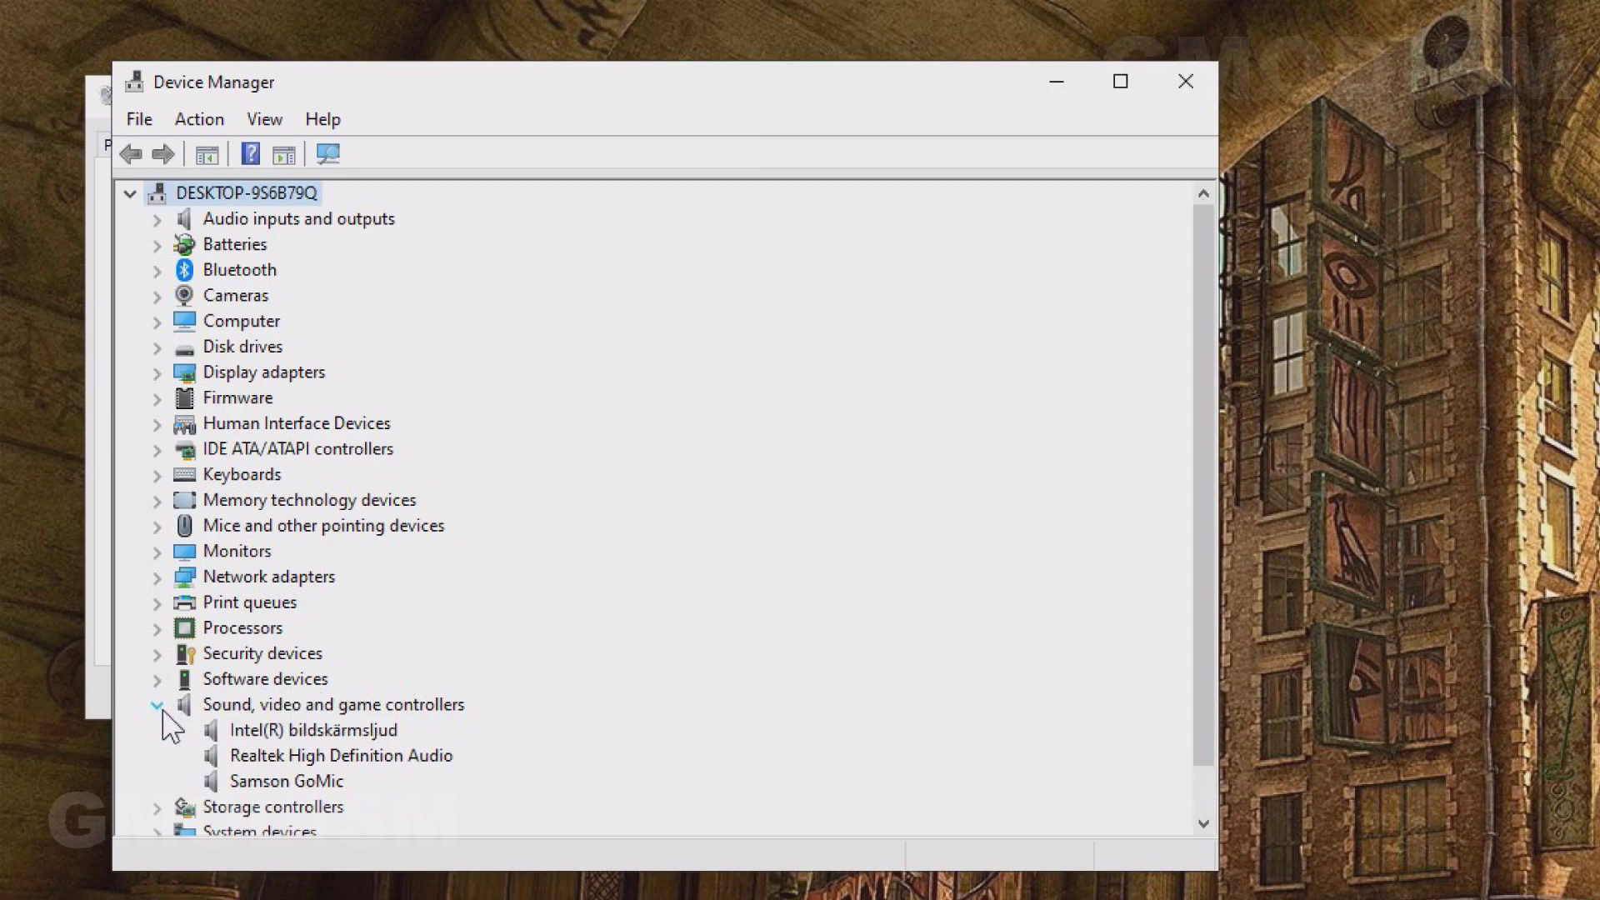
Start a driver update for Realtek High Definition Audio and bring up the list of available drivers on the computer
left_click(319, 758)
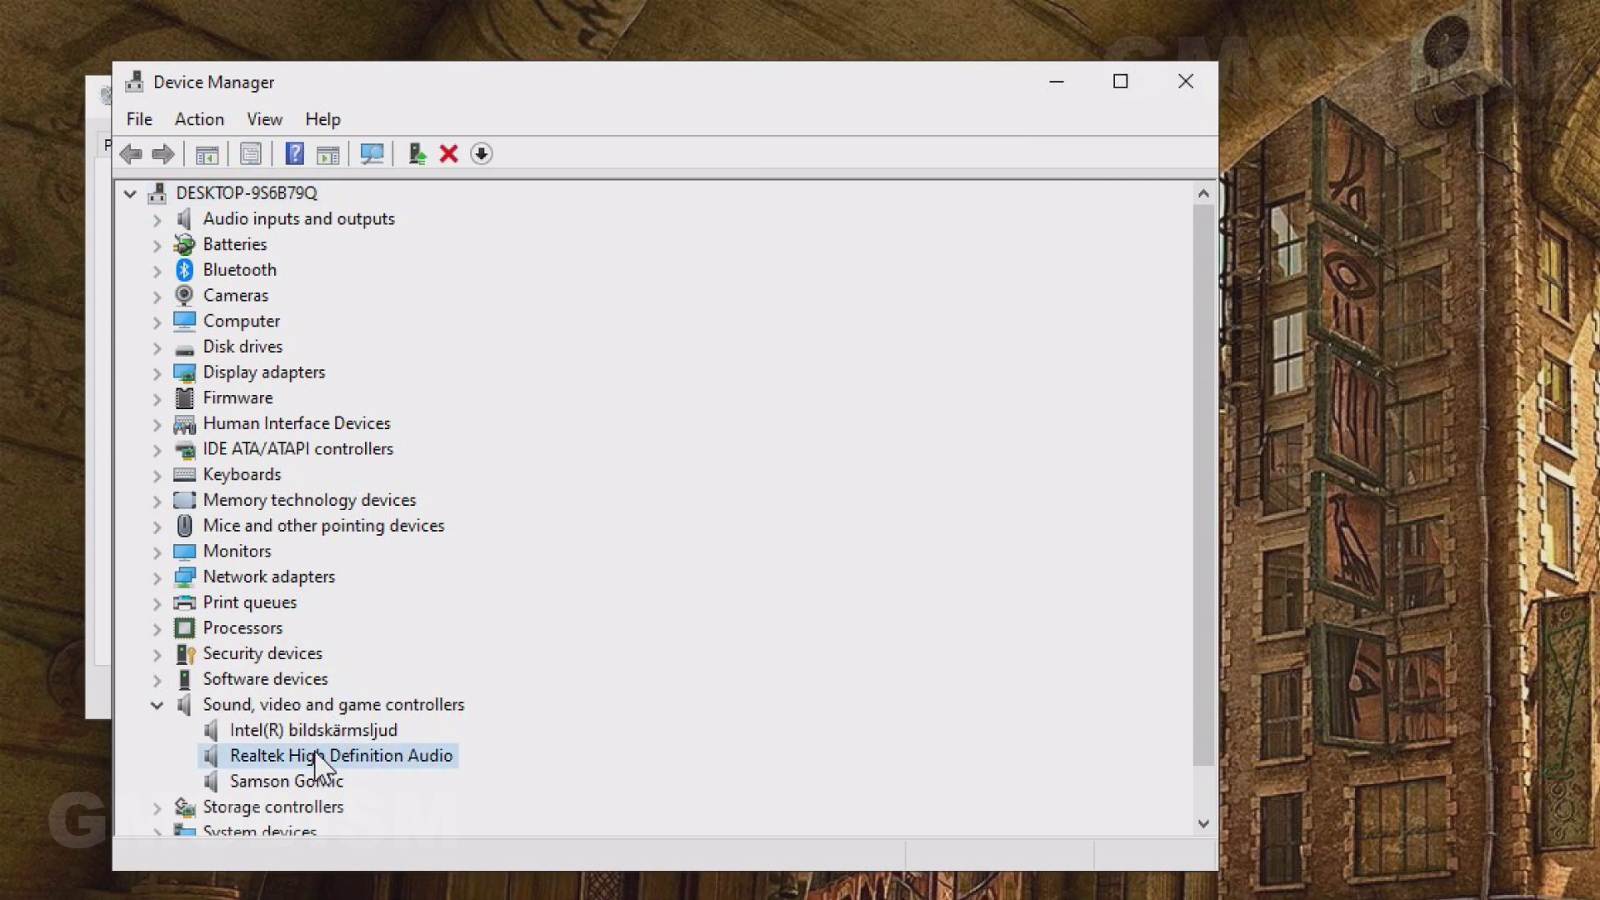
right_click(349, 773)
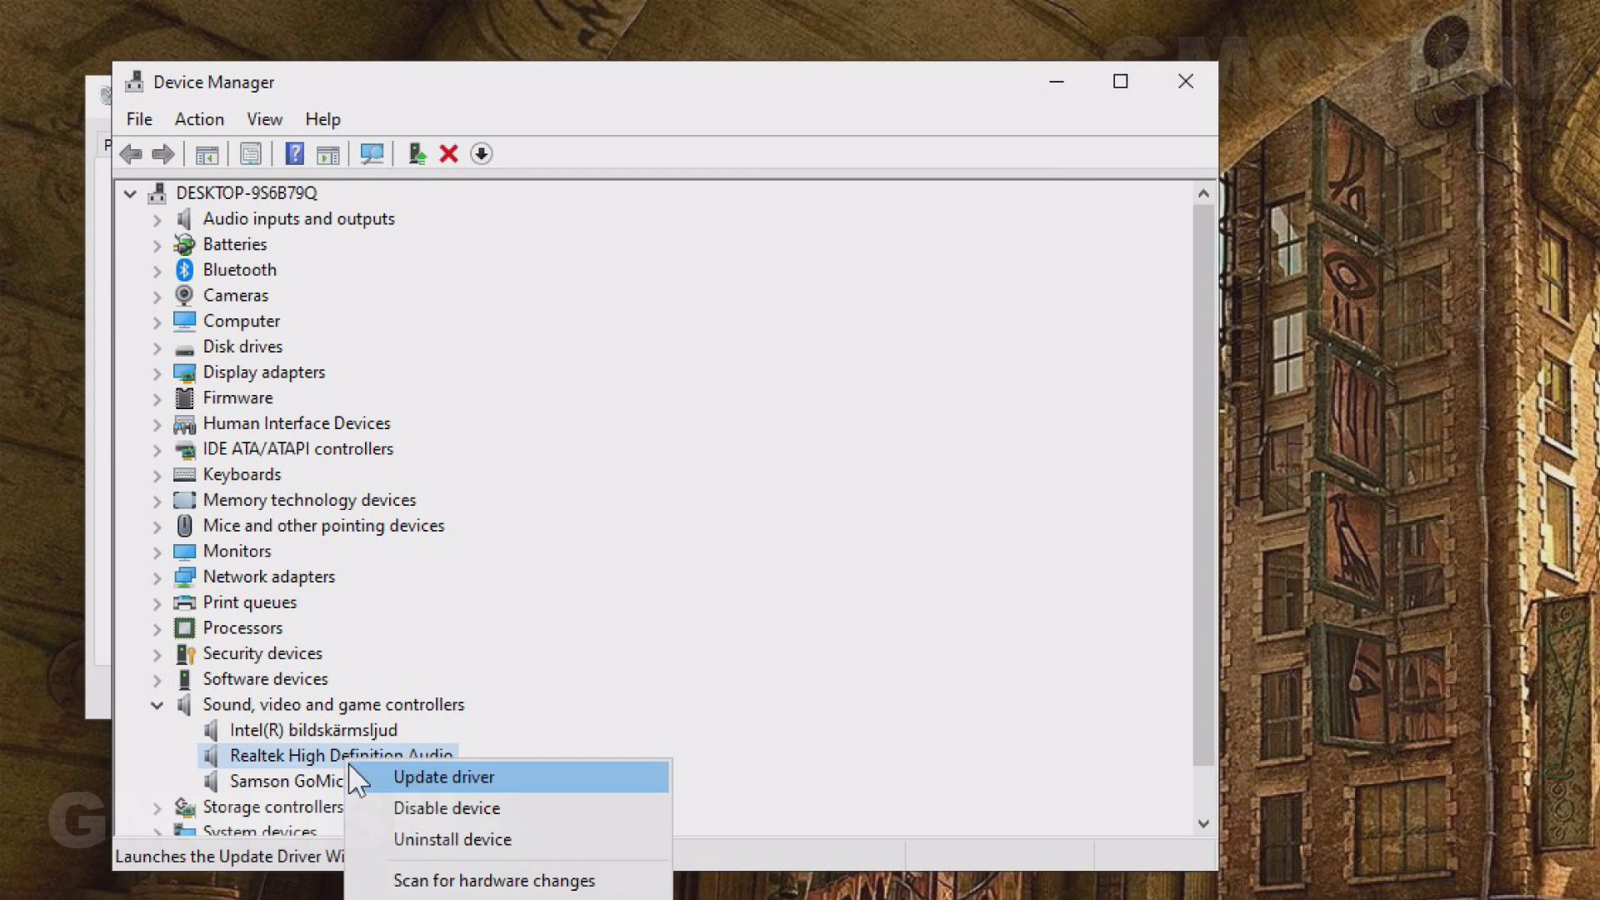
left_click(462, 779)
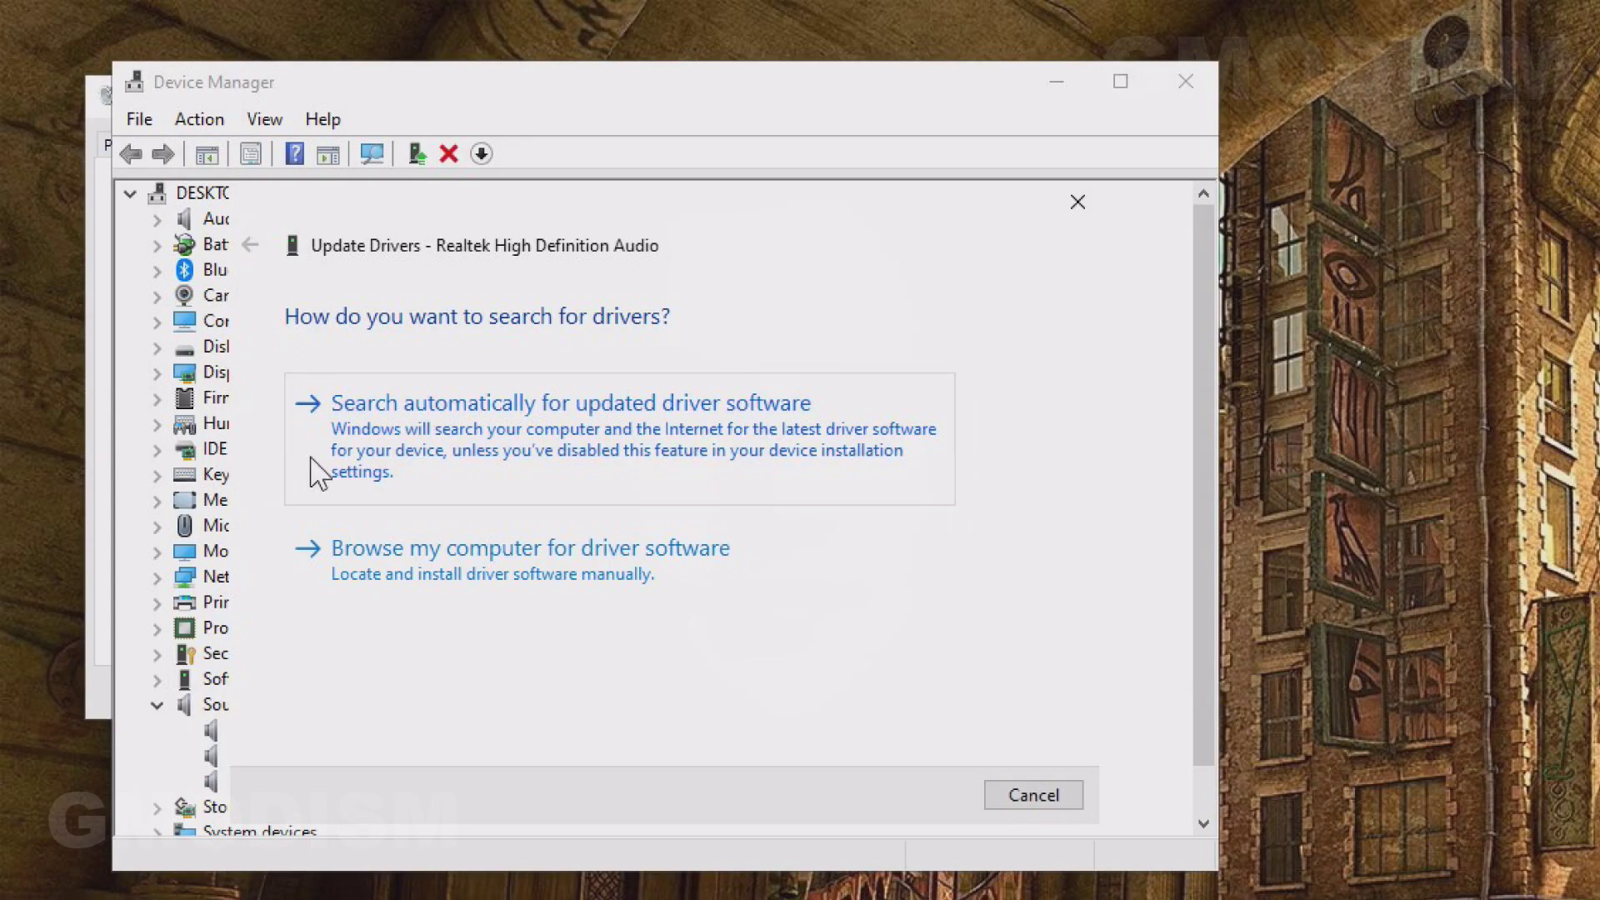
left_click(714, 583)
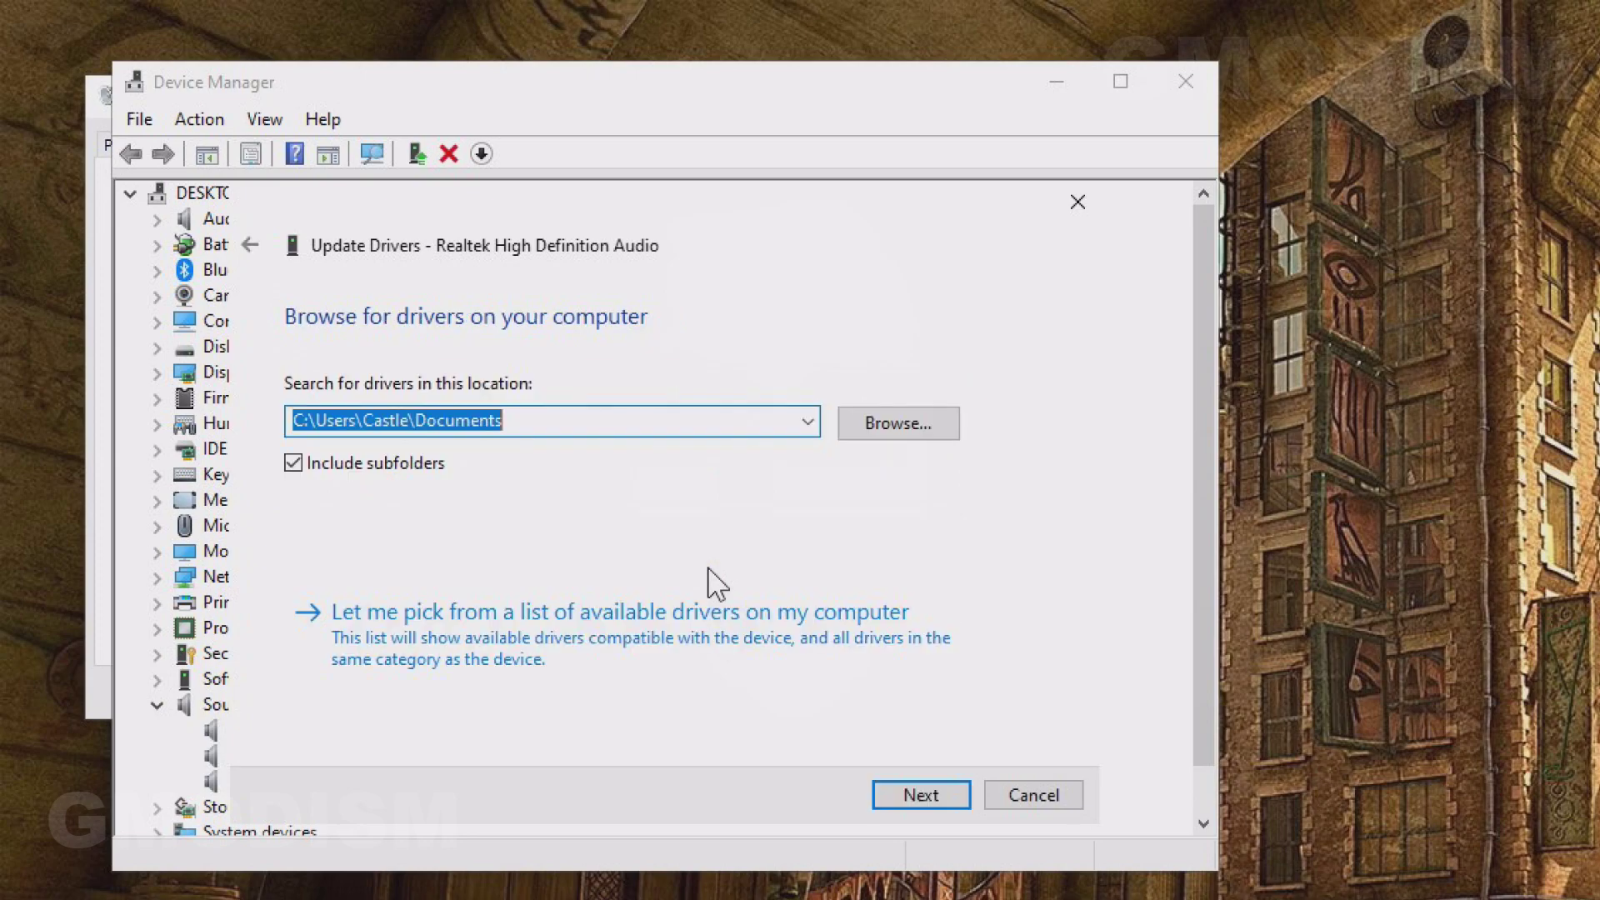
left_click(705, 677)
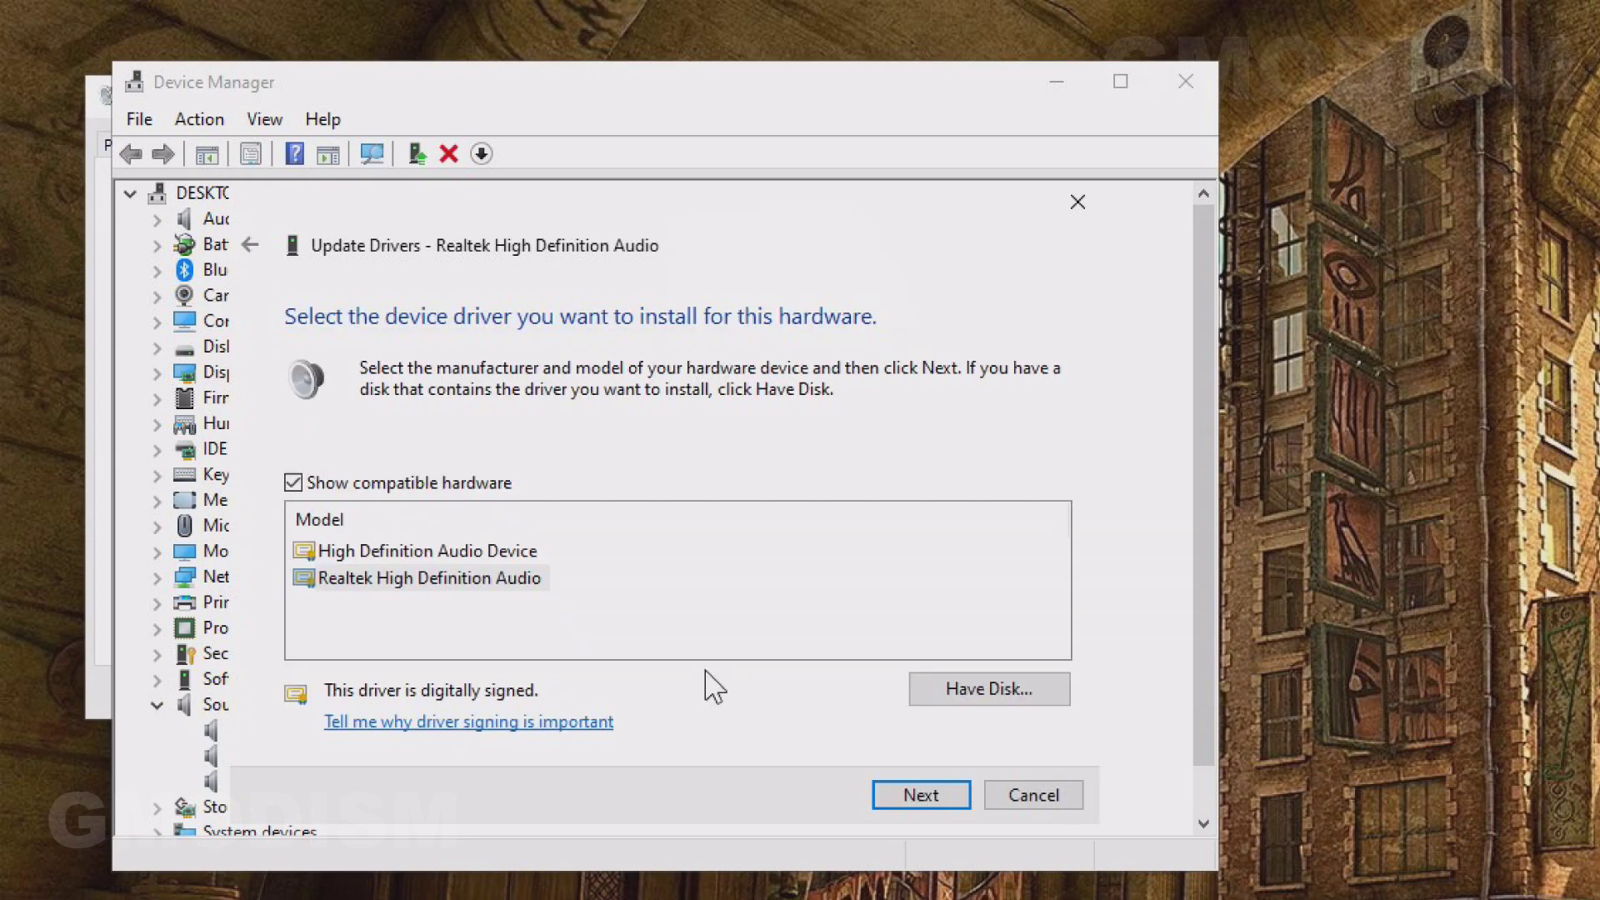
Install the compatible High Definition Audio Device driver for the Realtek audio hardware, accepting the compatibility warning
left_click(305, 483)
left_click(305, 483)
left_click(408, 552)
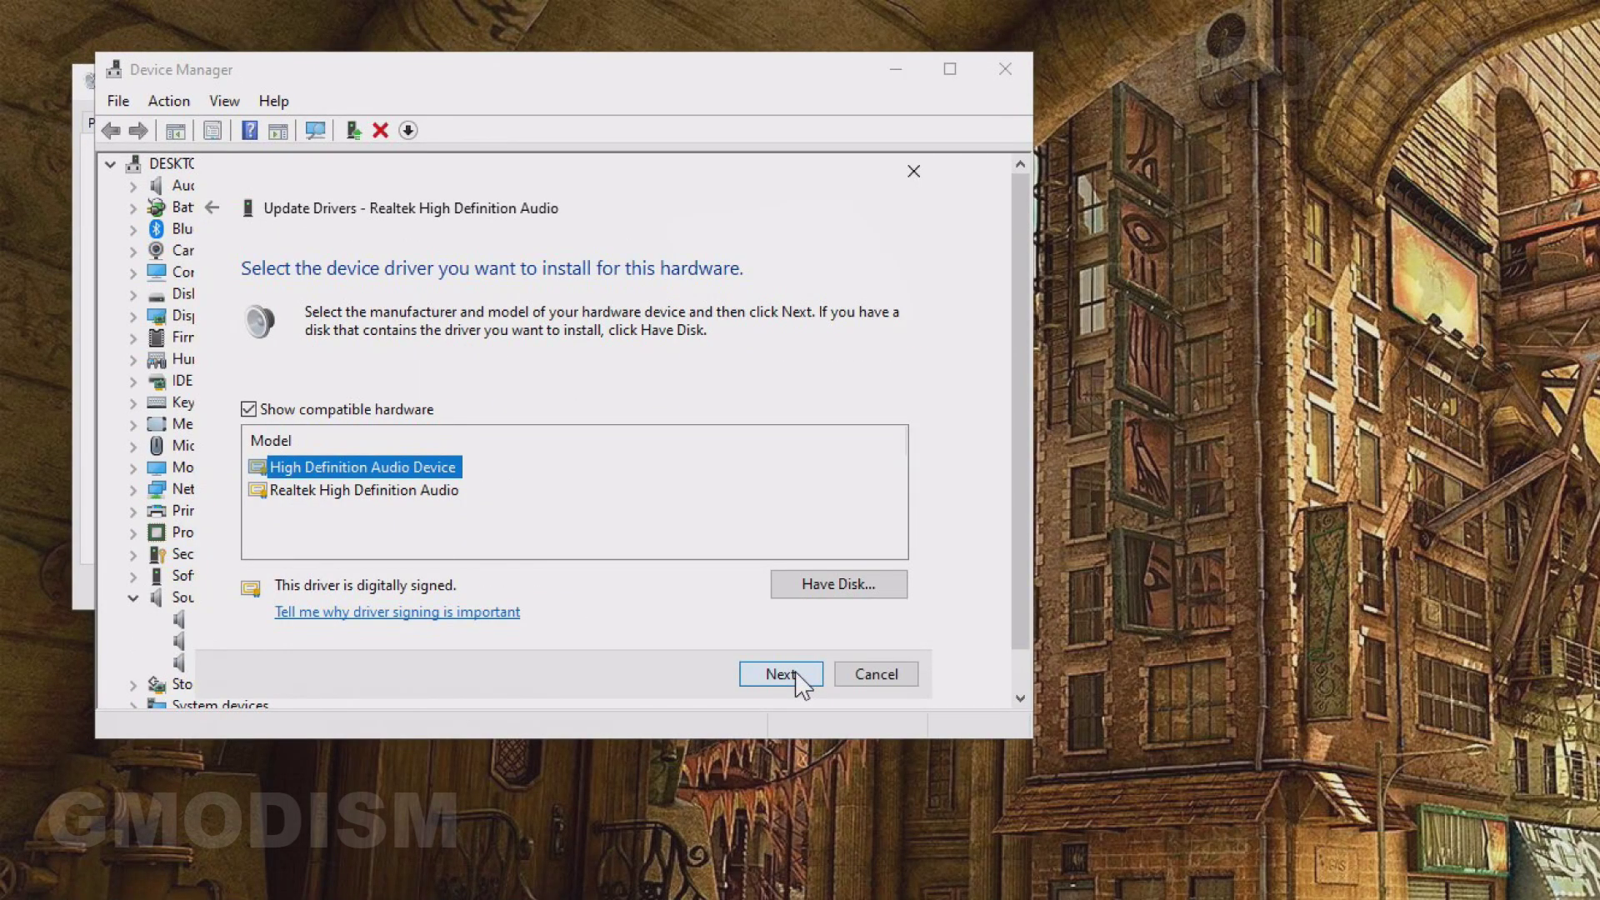
left_click(782, 675)
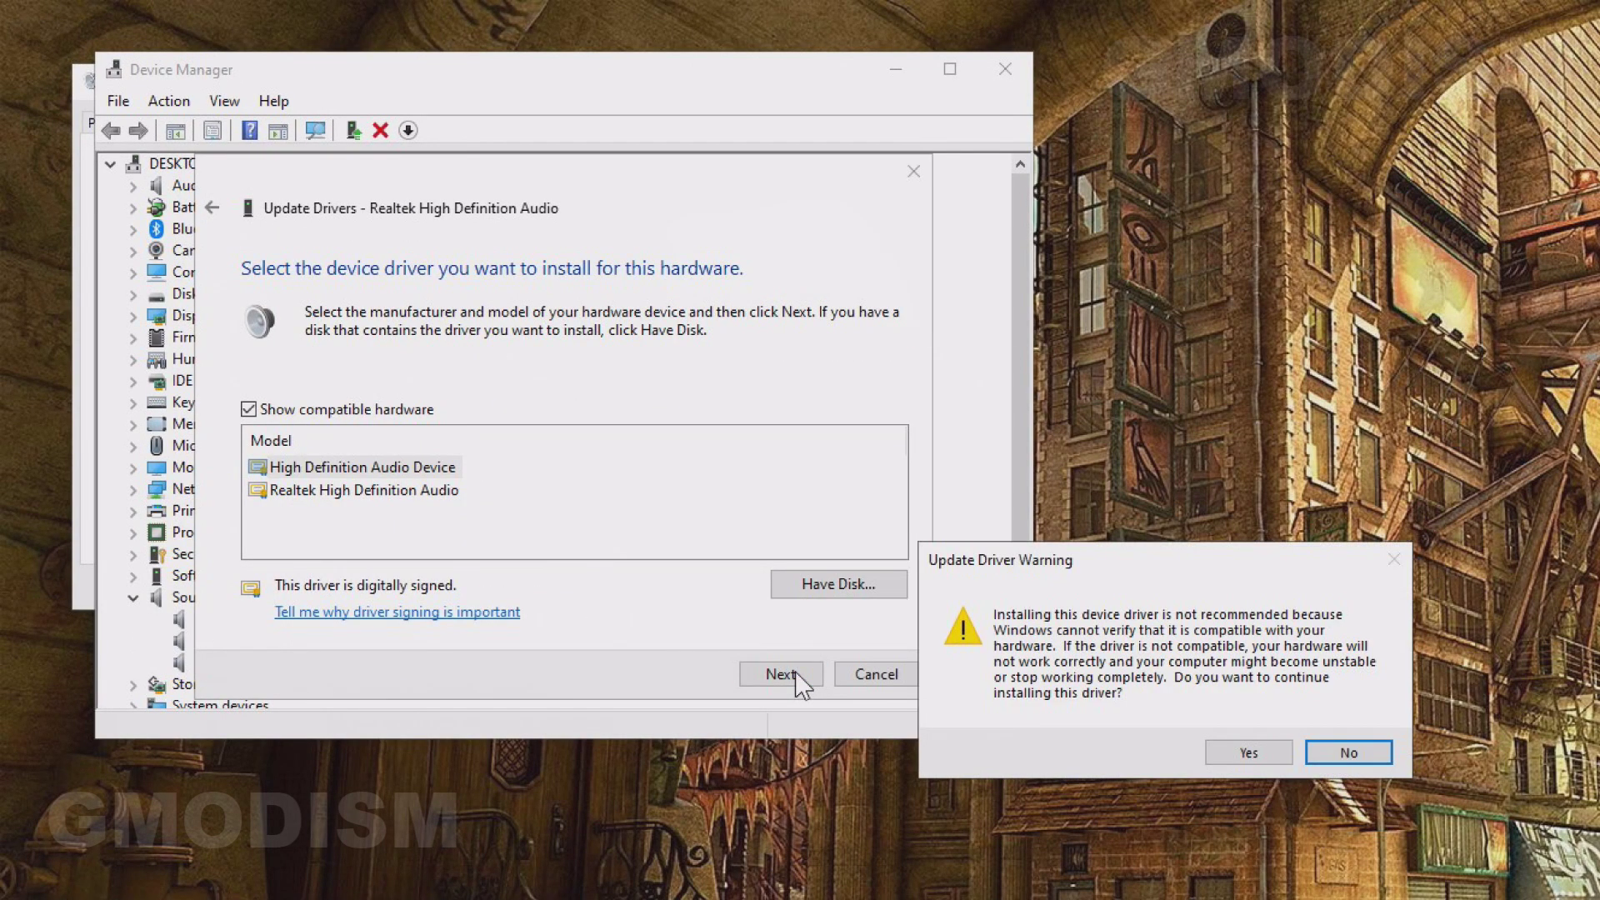
left_click(1248, 754)
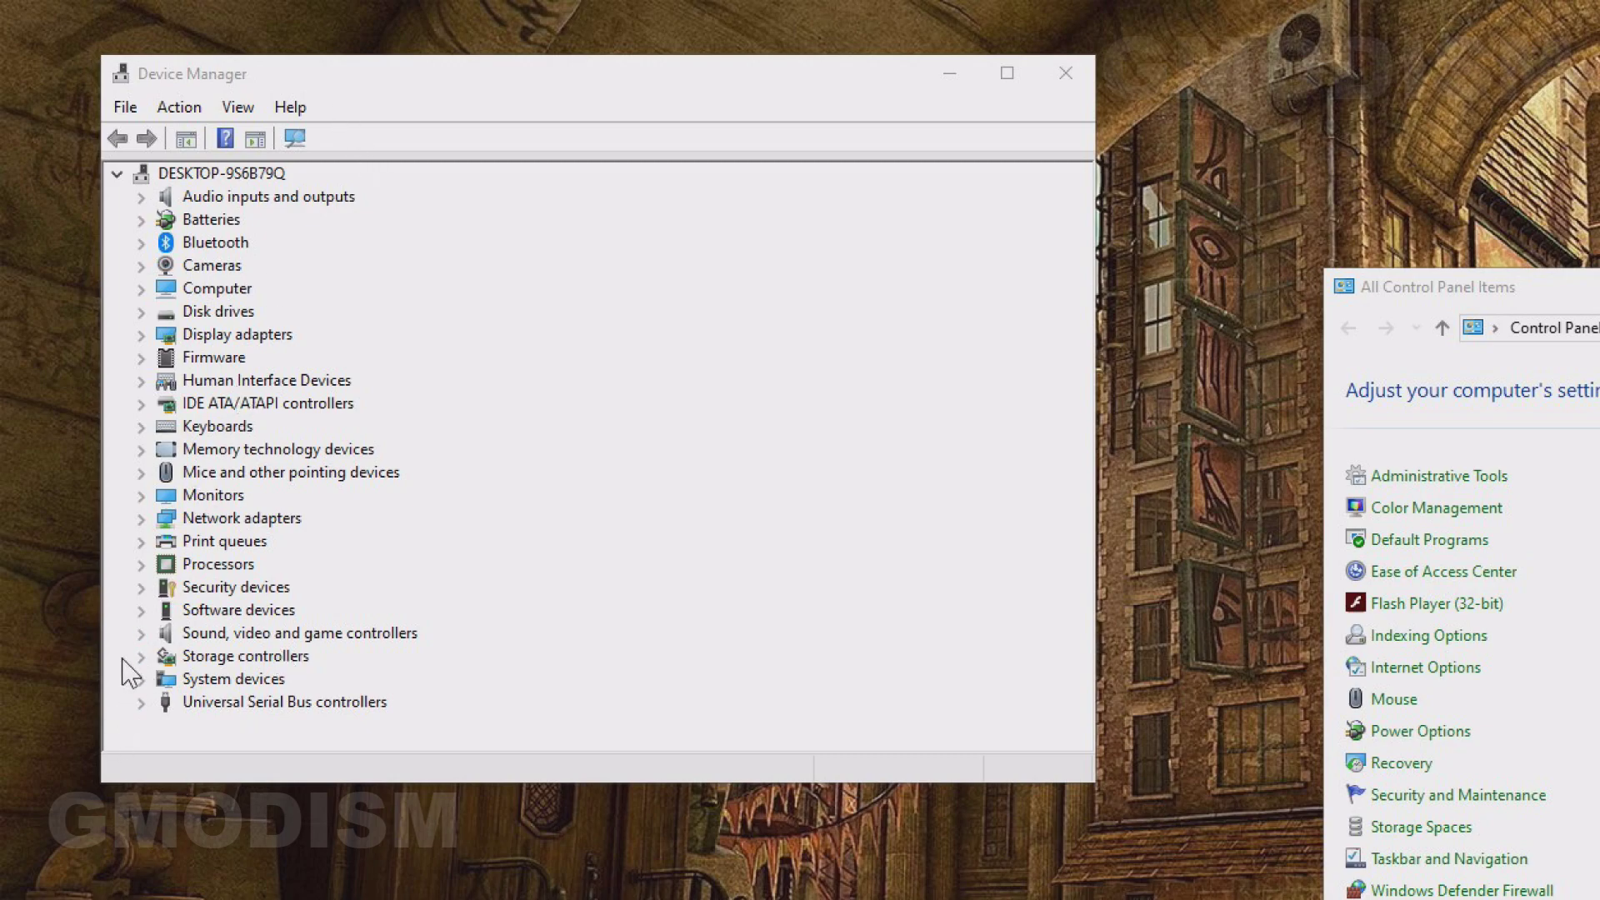
Check the High Definition Audio Device among the sound controllers, and examine the playback and recording devices in the Sound settings
left_click(140, 633)
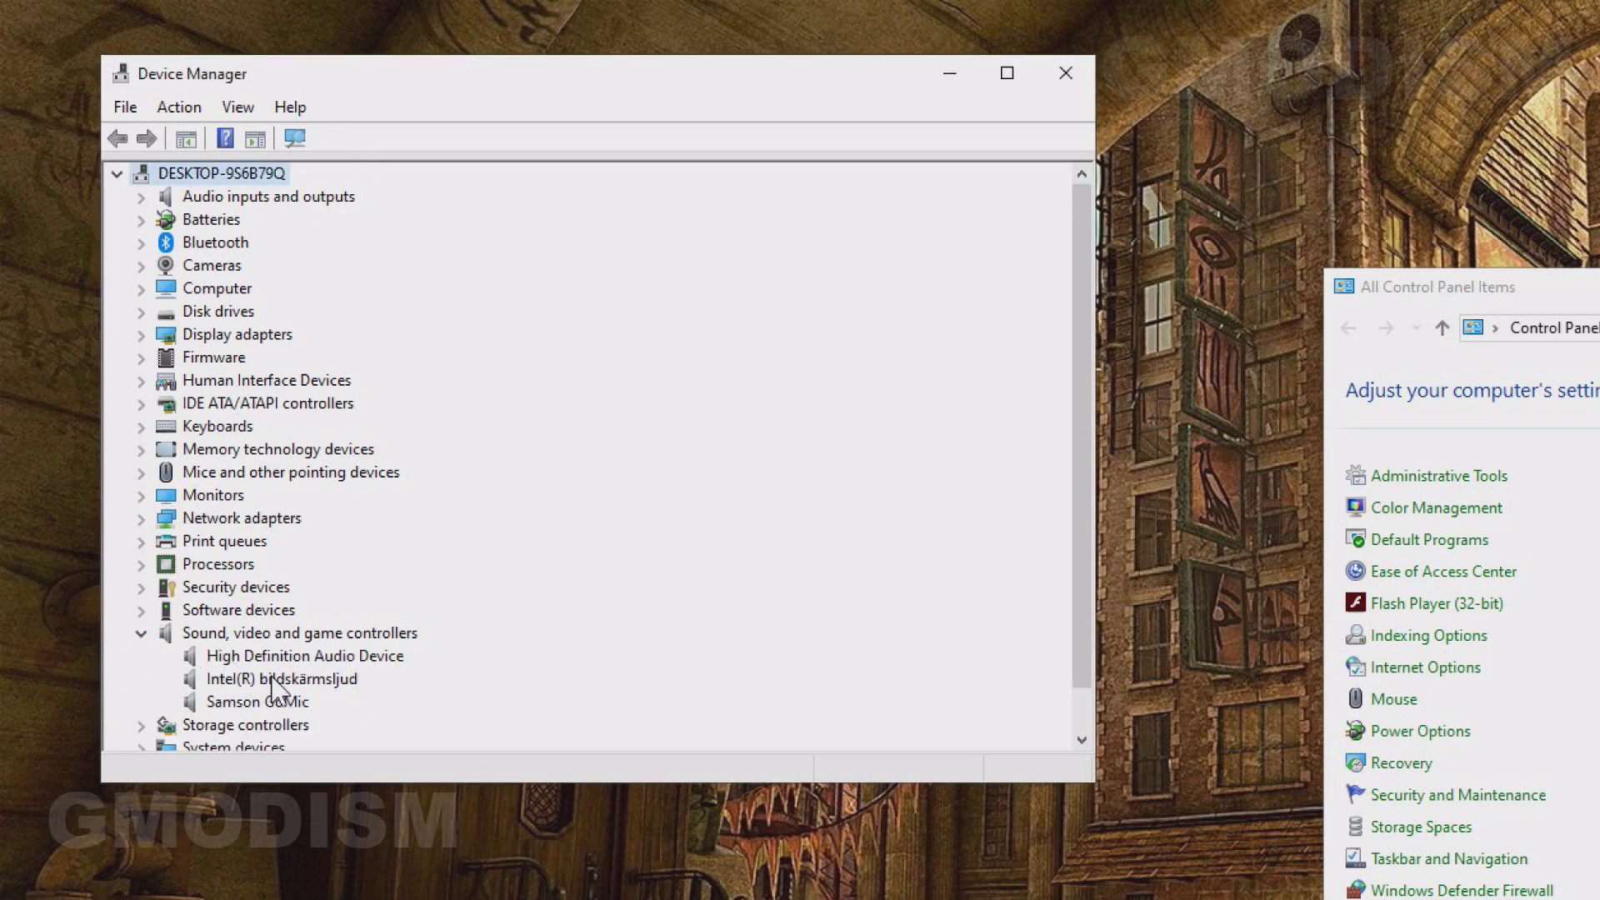
left_click(300, 657)
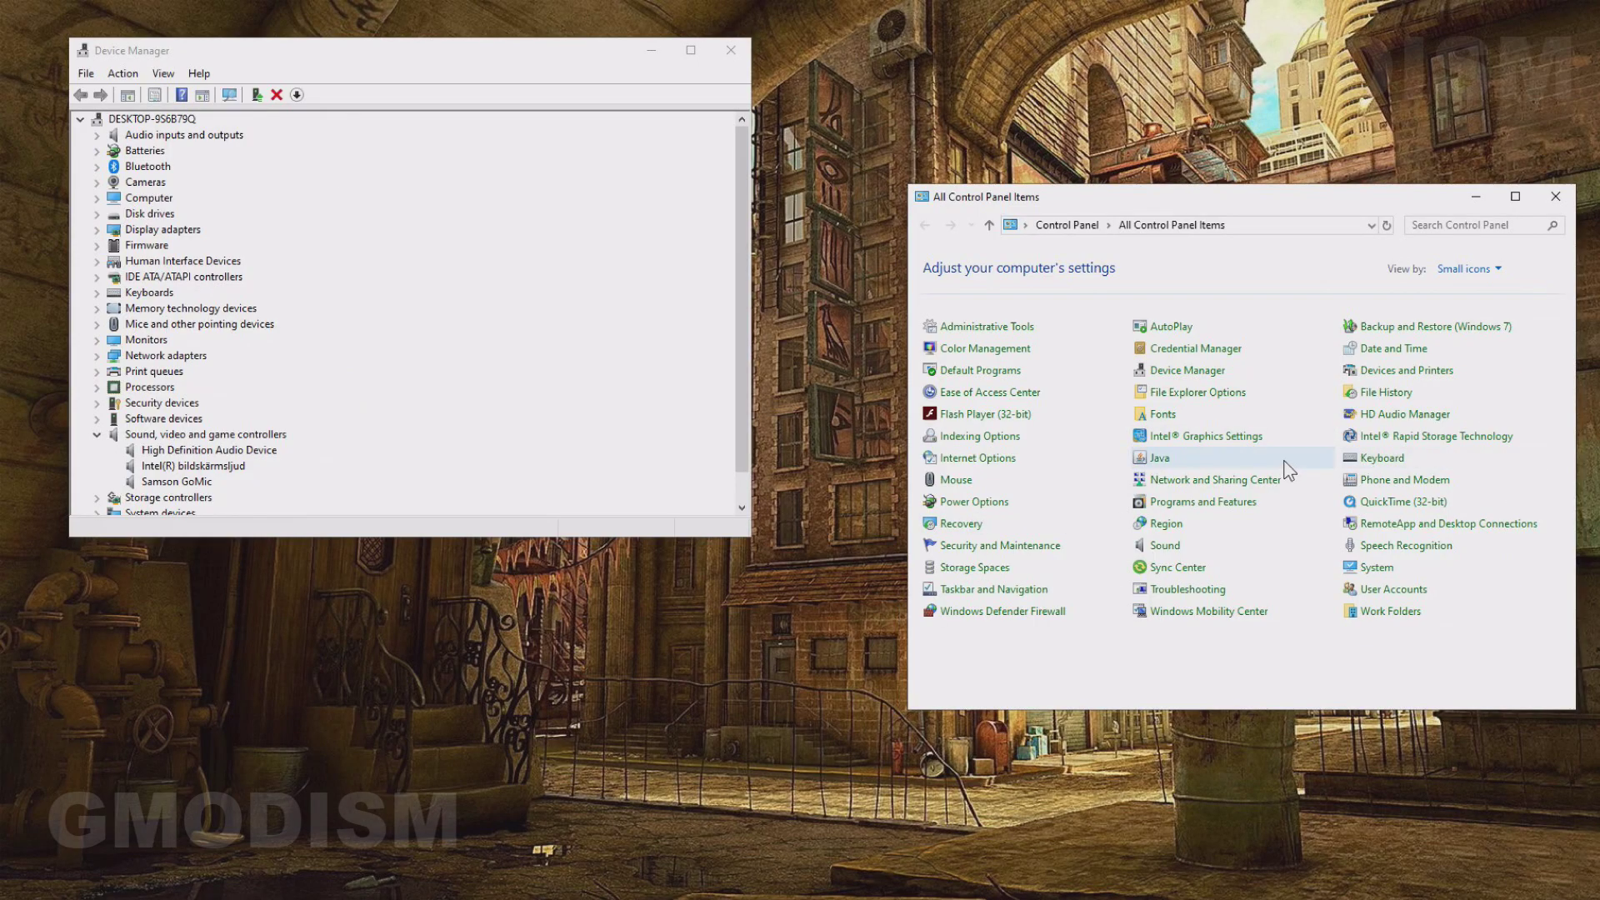
left_click(1170, 547)
left_click(202, 267)
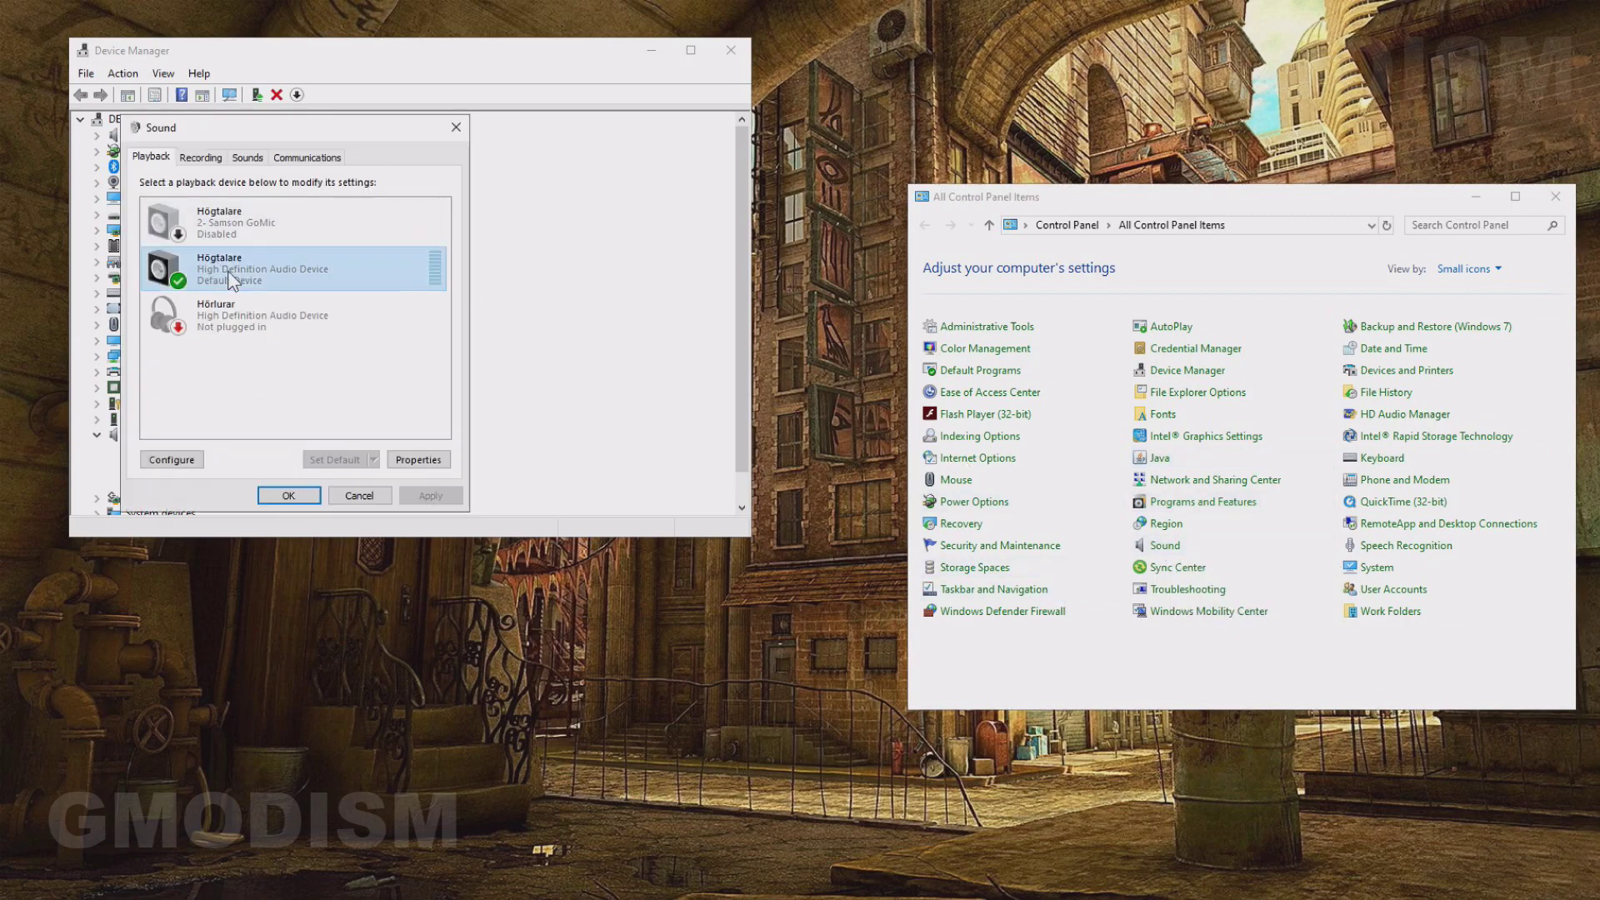
left_click(188, 159)
left_click(154, 160)
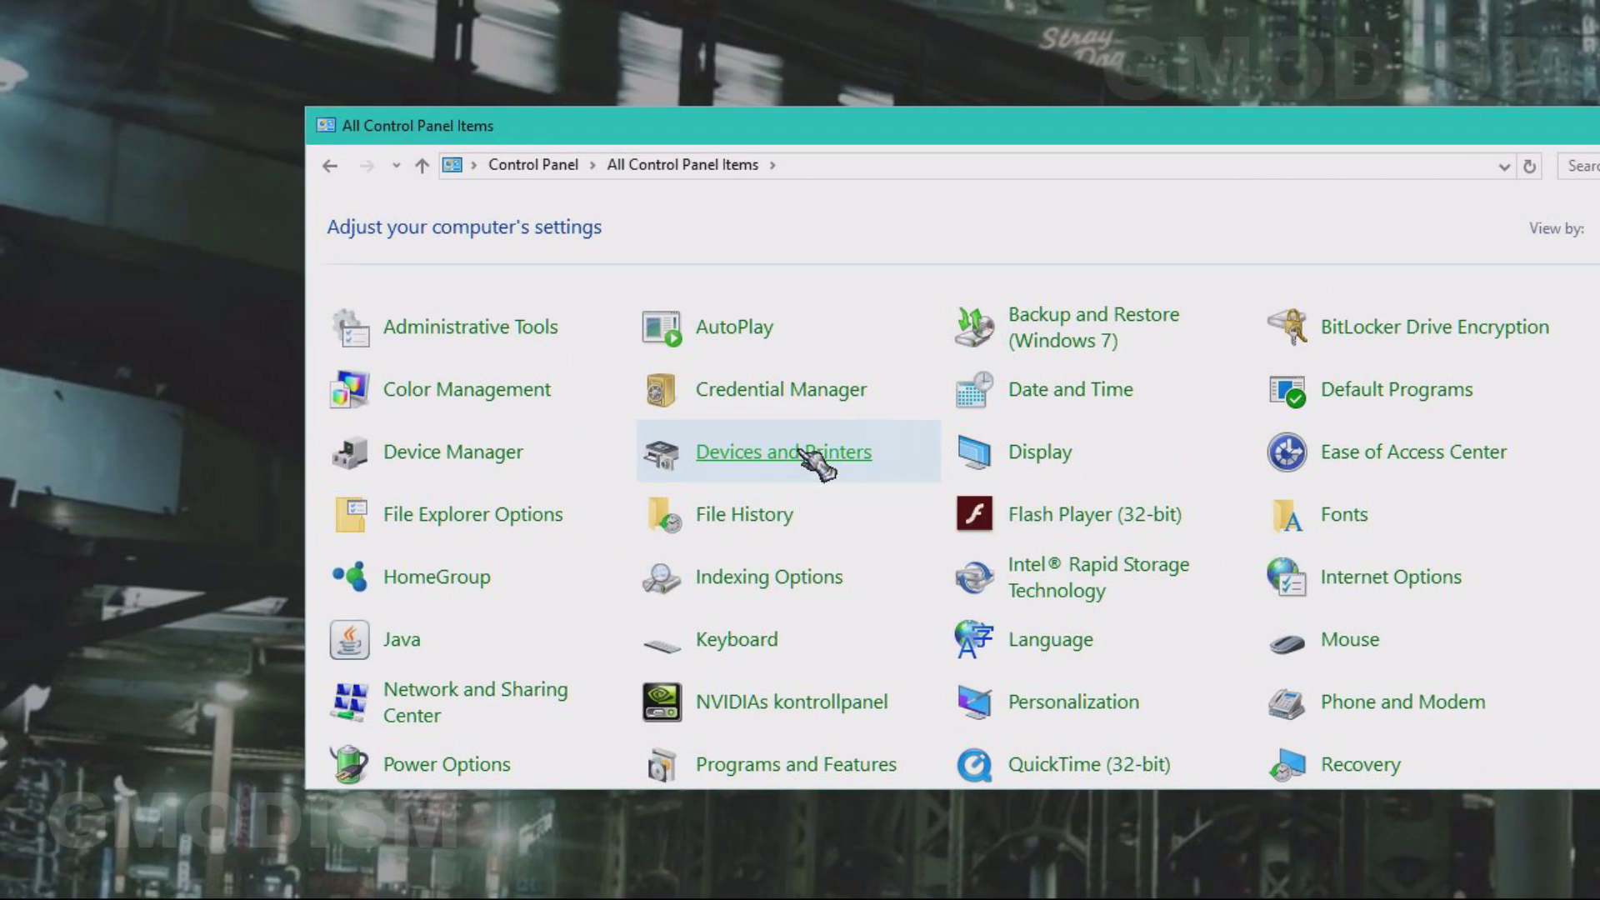
Open the device installation settings of the desktop computer from Devices and Printers
left_click(658, 408)
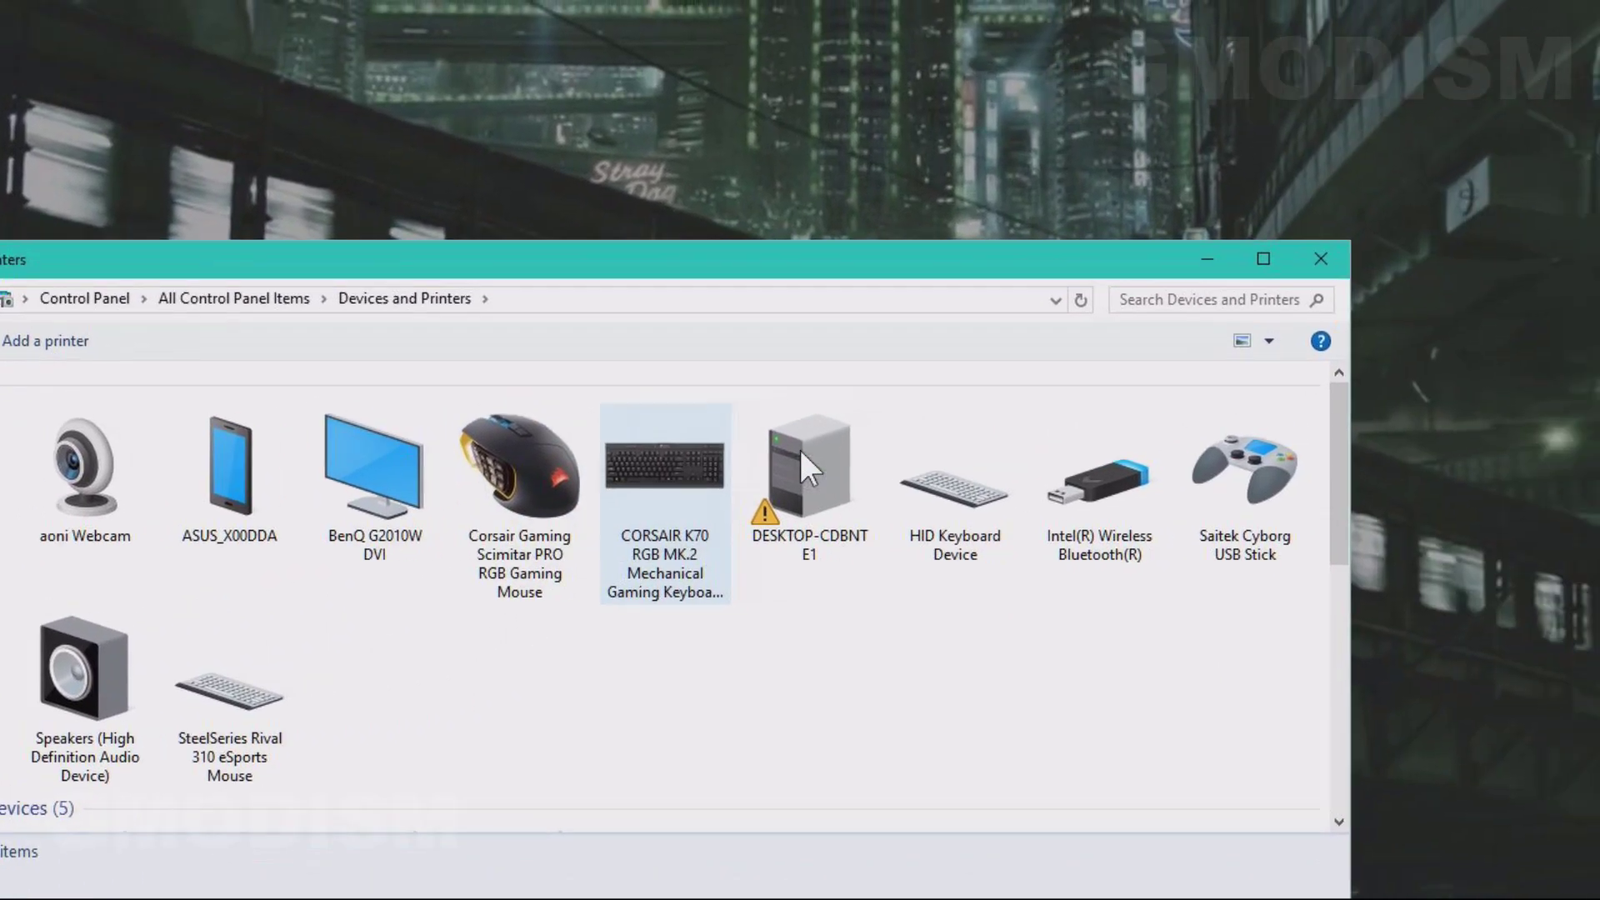
left_click(1259, 341)
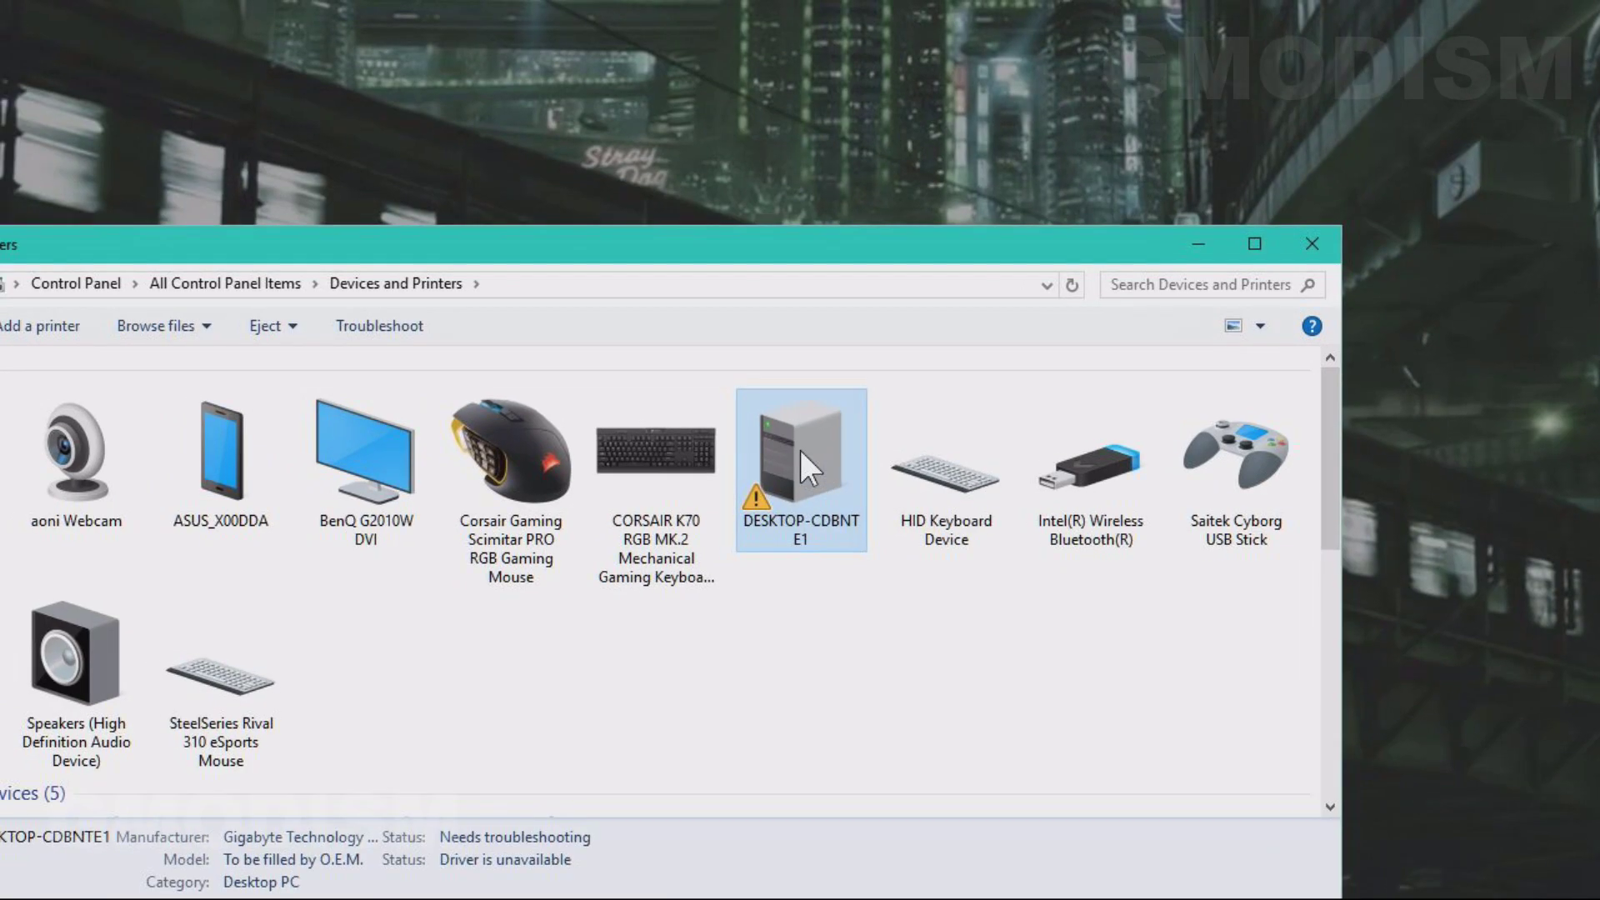
right_click(787, 445)
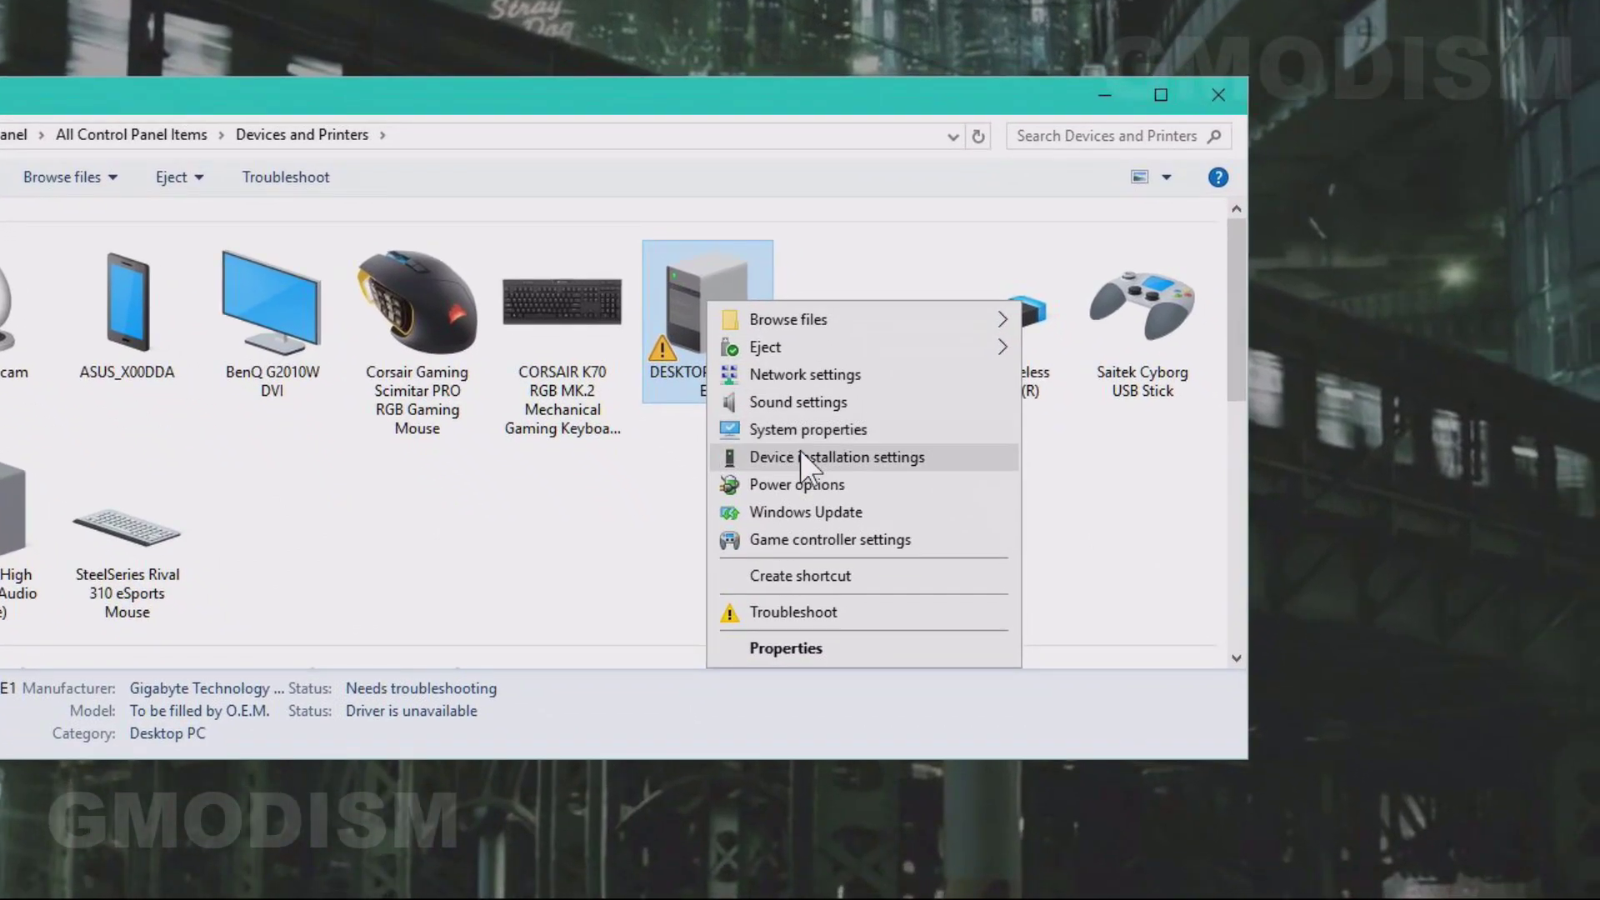
key("Escape")
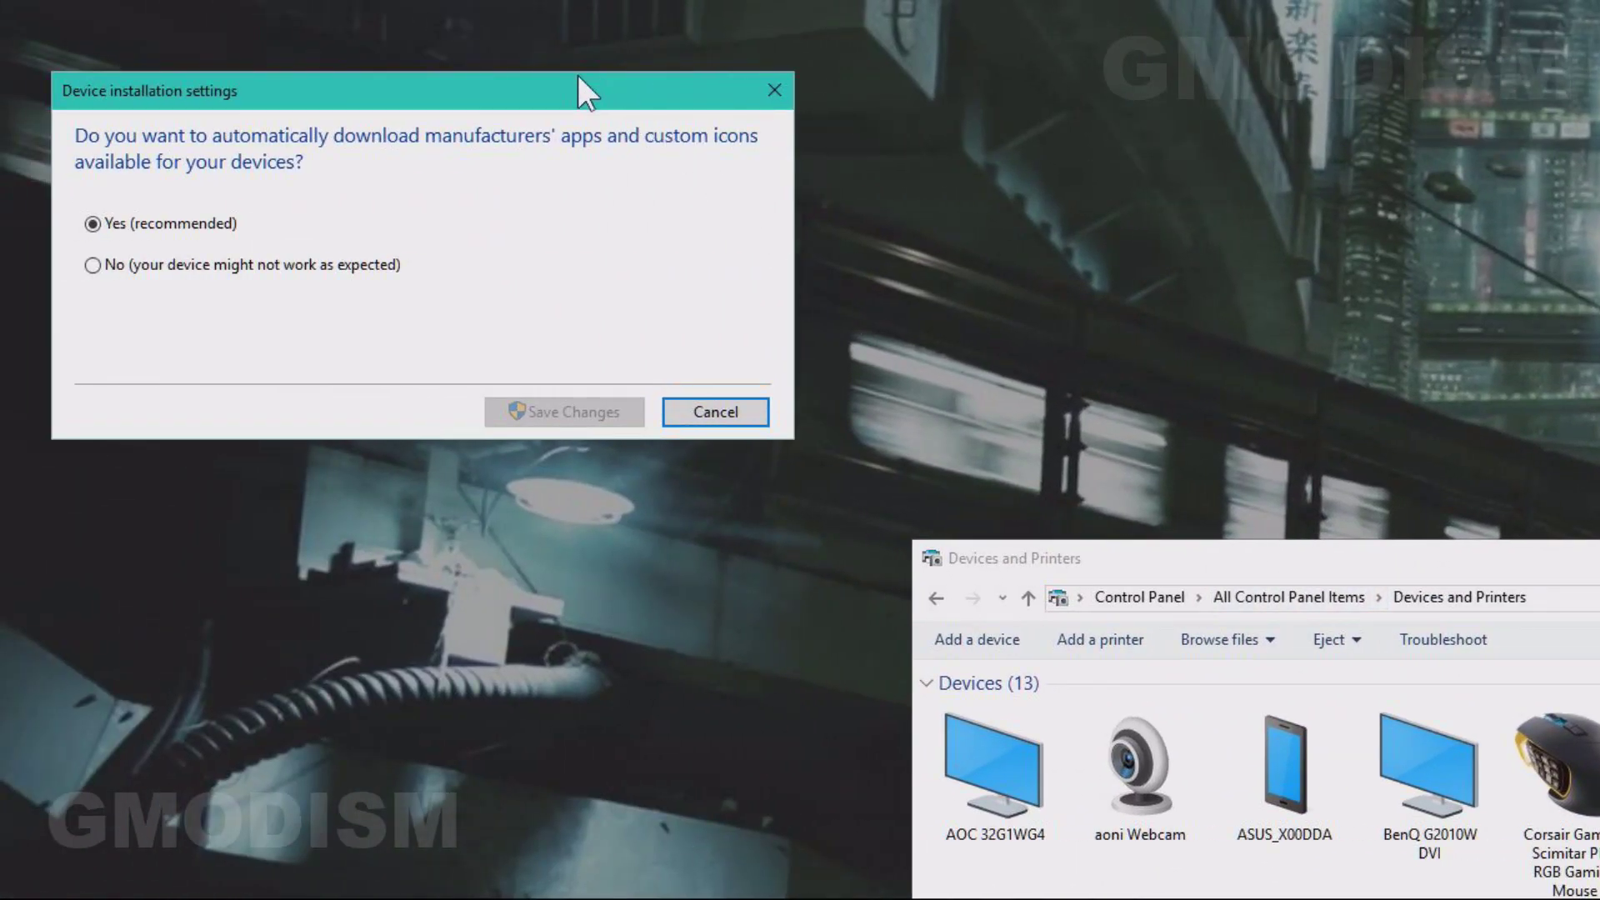
Turn off automatic downloading of manufacturers' apps and custom icons for devices and save the change
left_click_drag(583, 89, 841, 314)
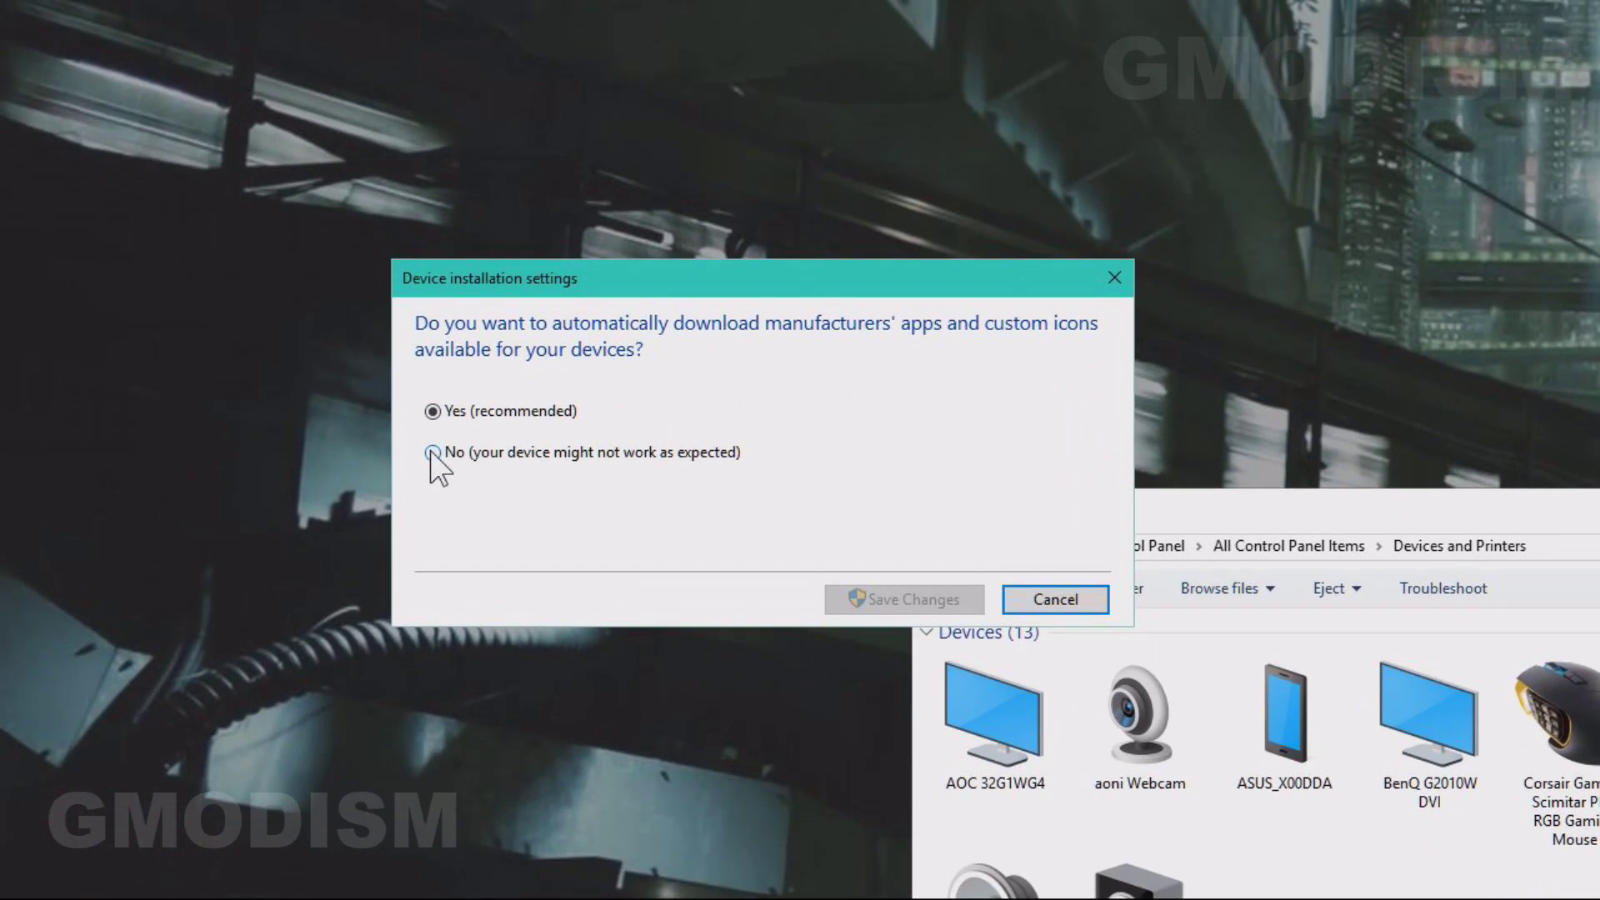
left_click(433, 504)
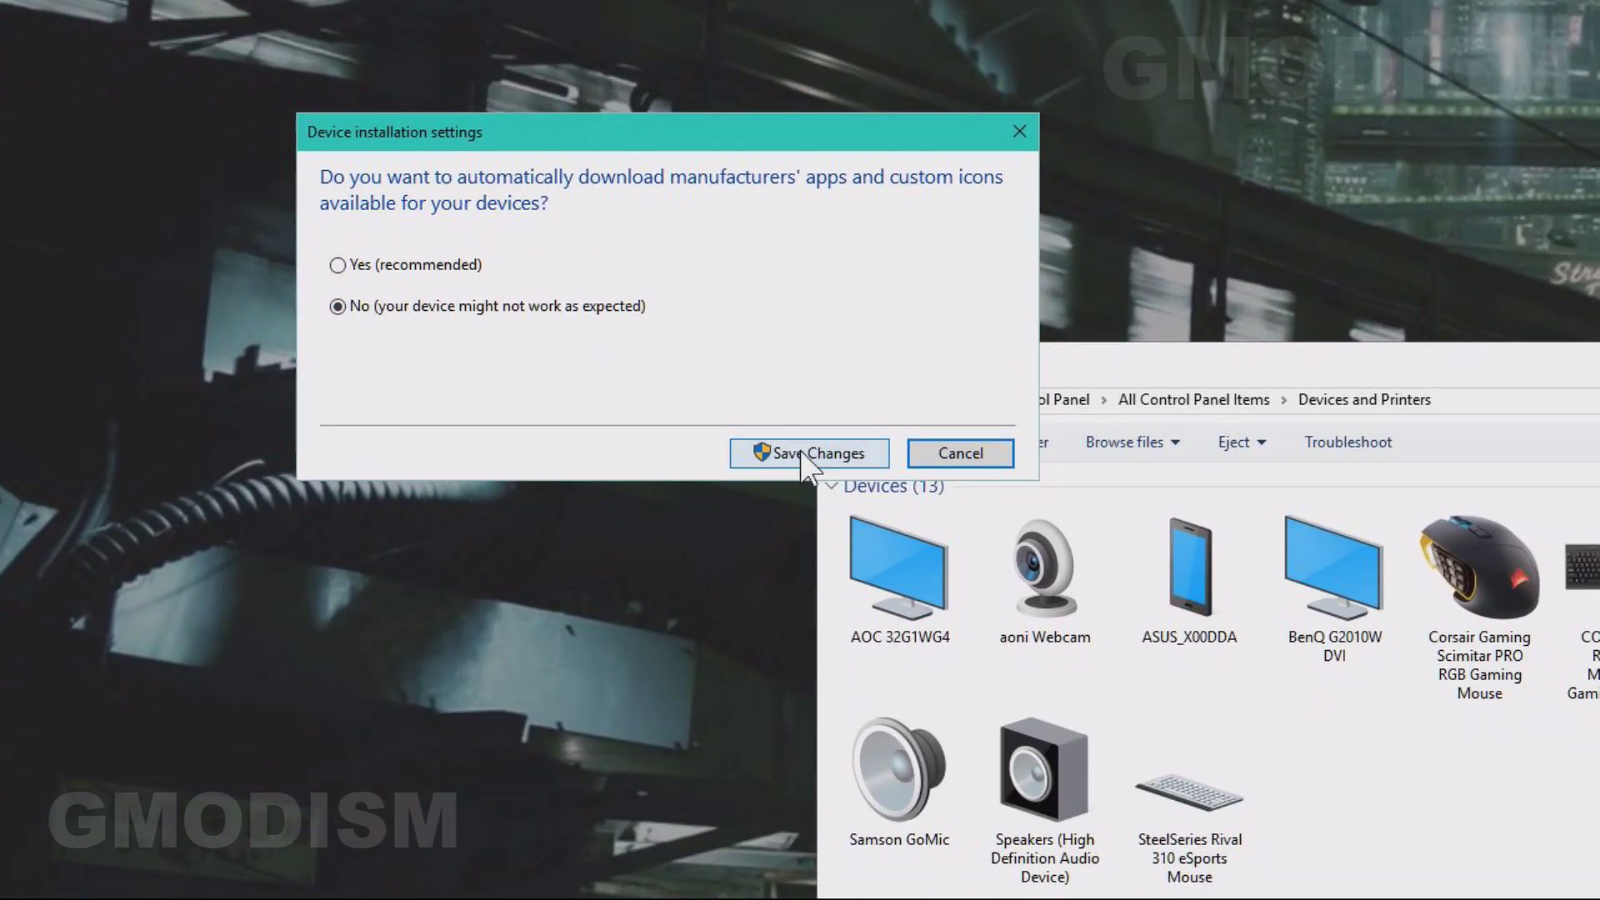
left_click(802, 454)
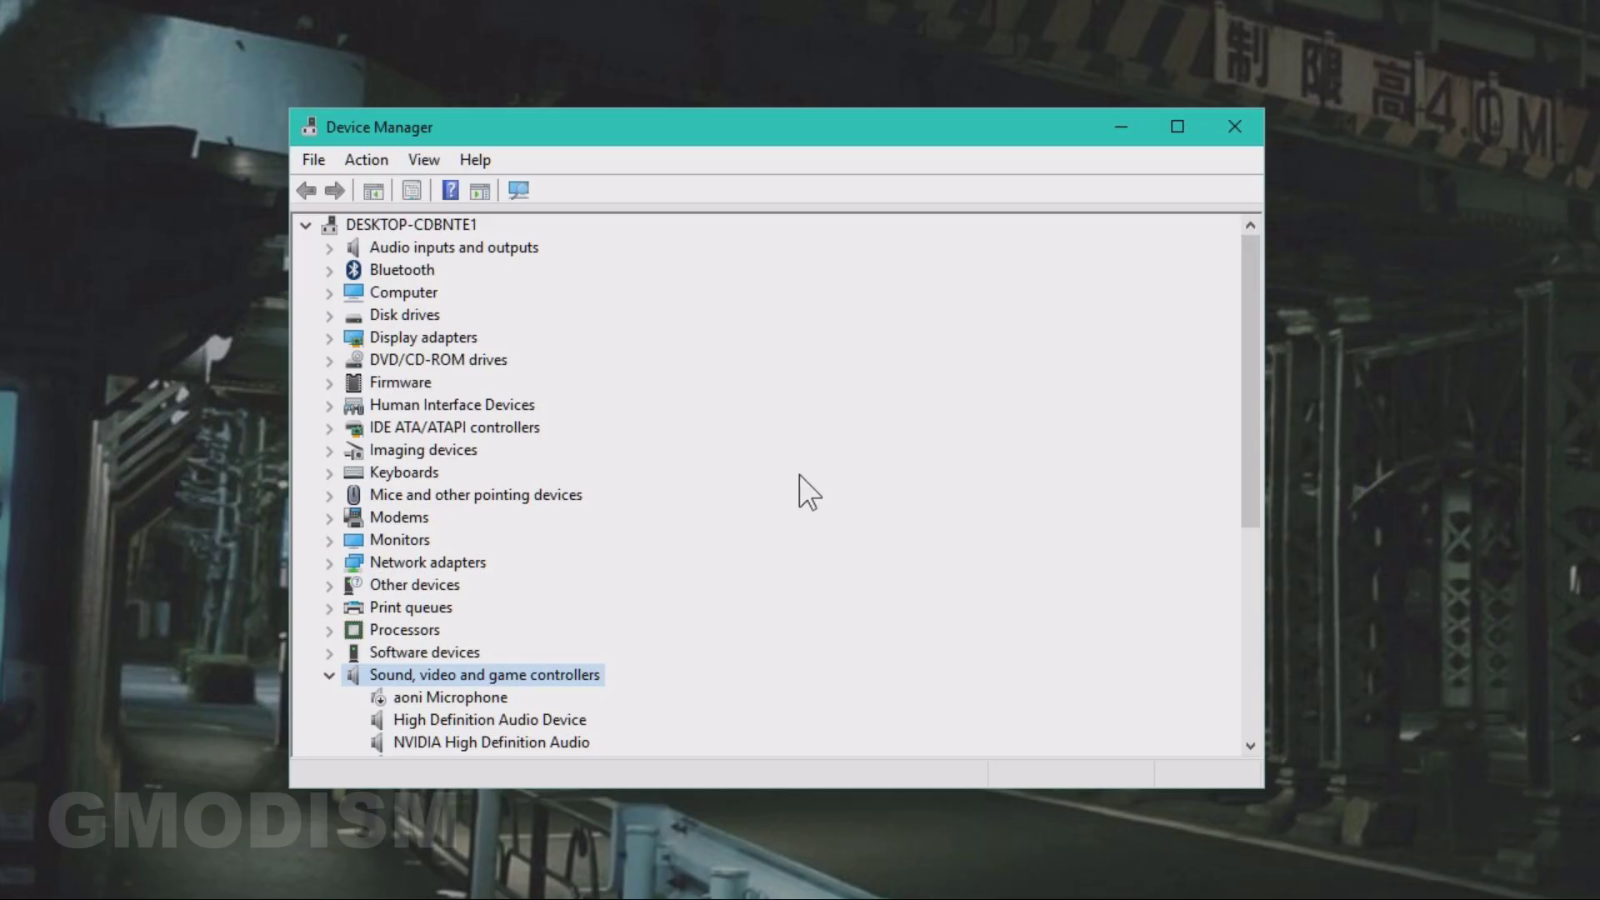
Start a driver software update for the High Definition Audio Device among the sound, video and game controllers
scroll(797, 489, "down", 5)
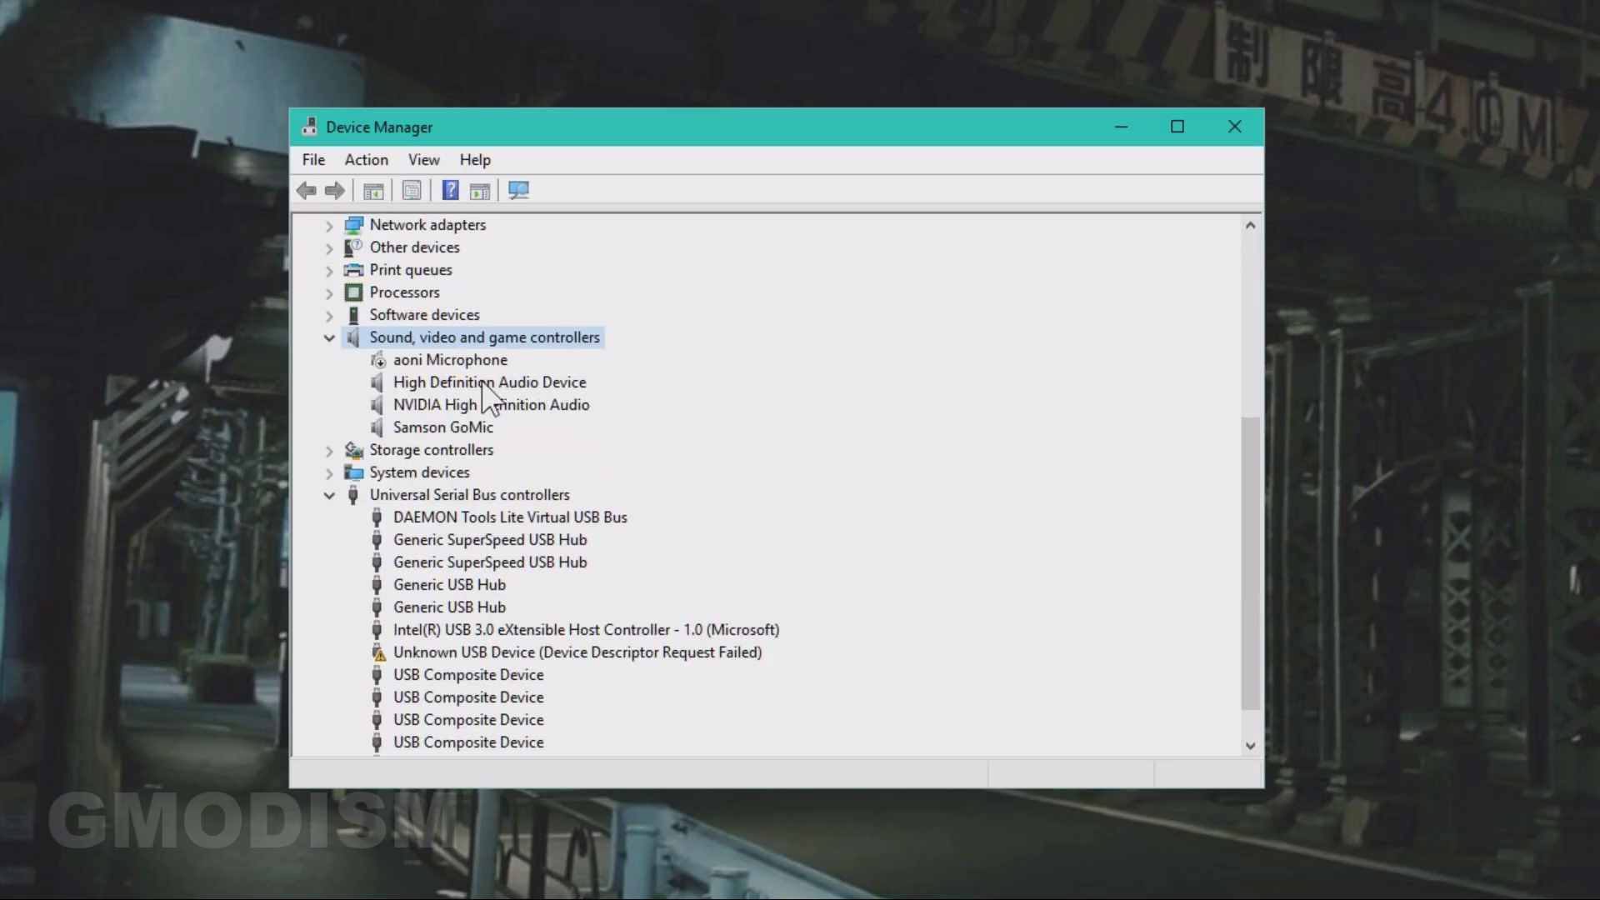
left_click(493, 384)
right_click(545, 384)
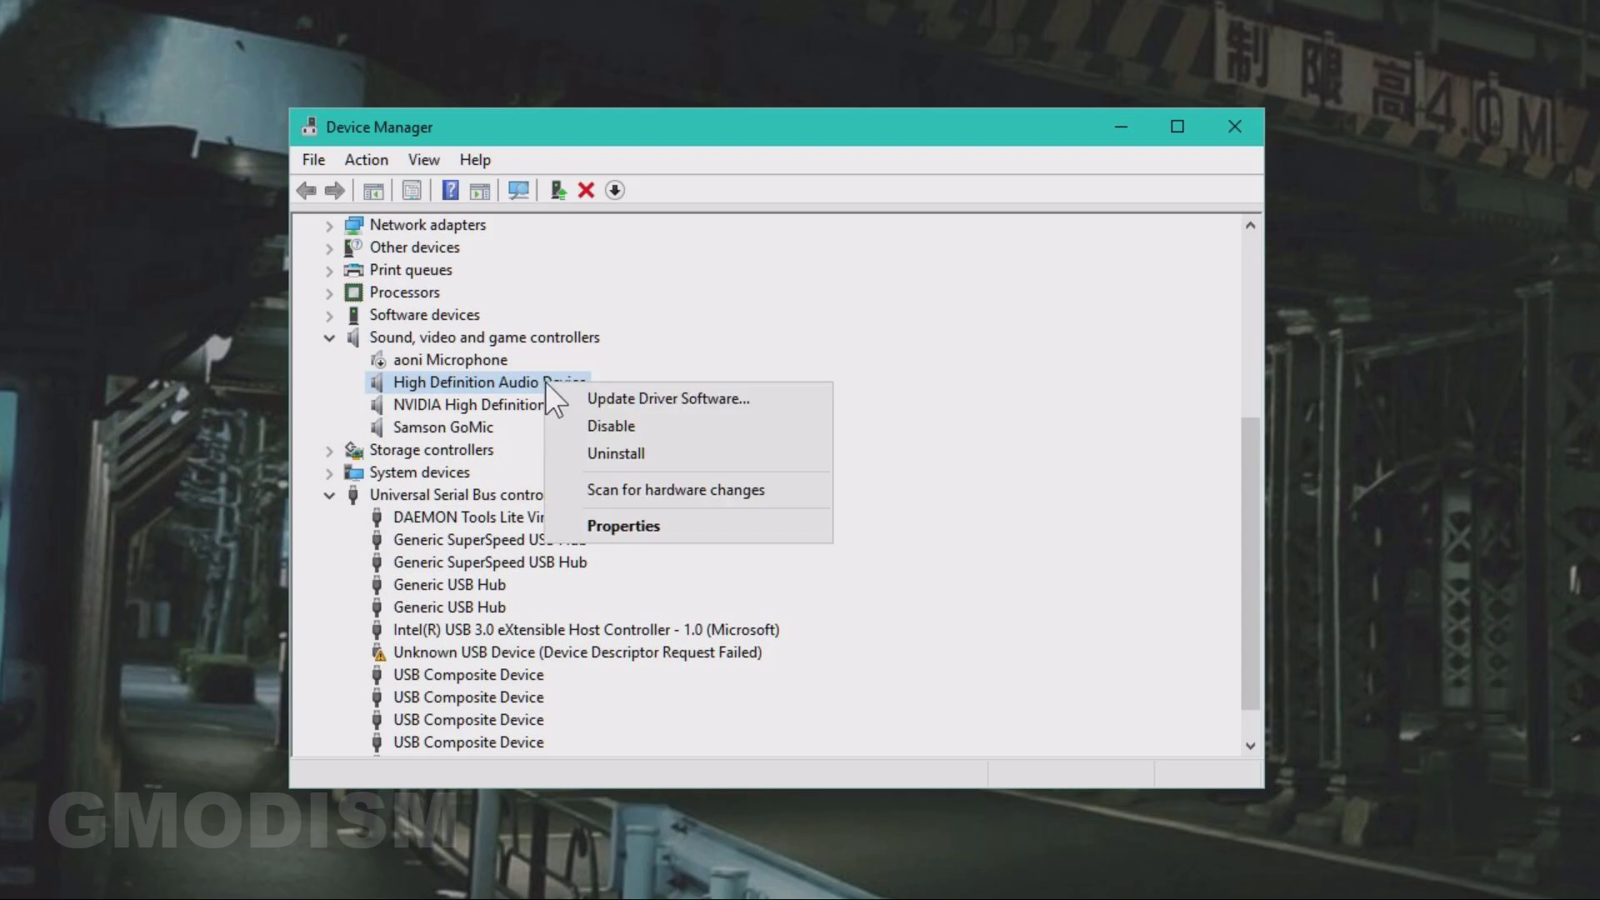
left_click(690, 400)
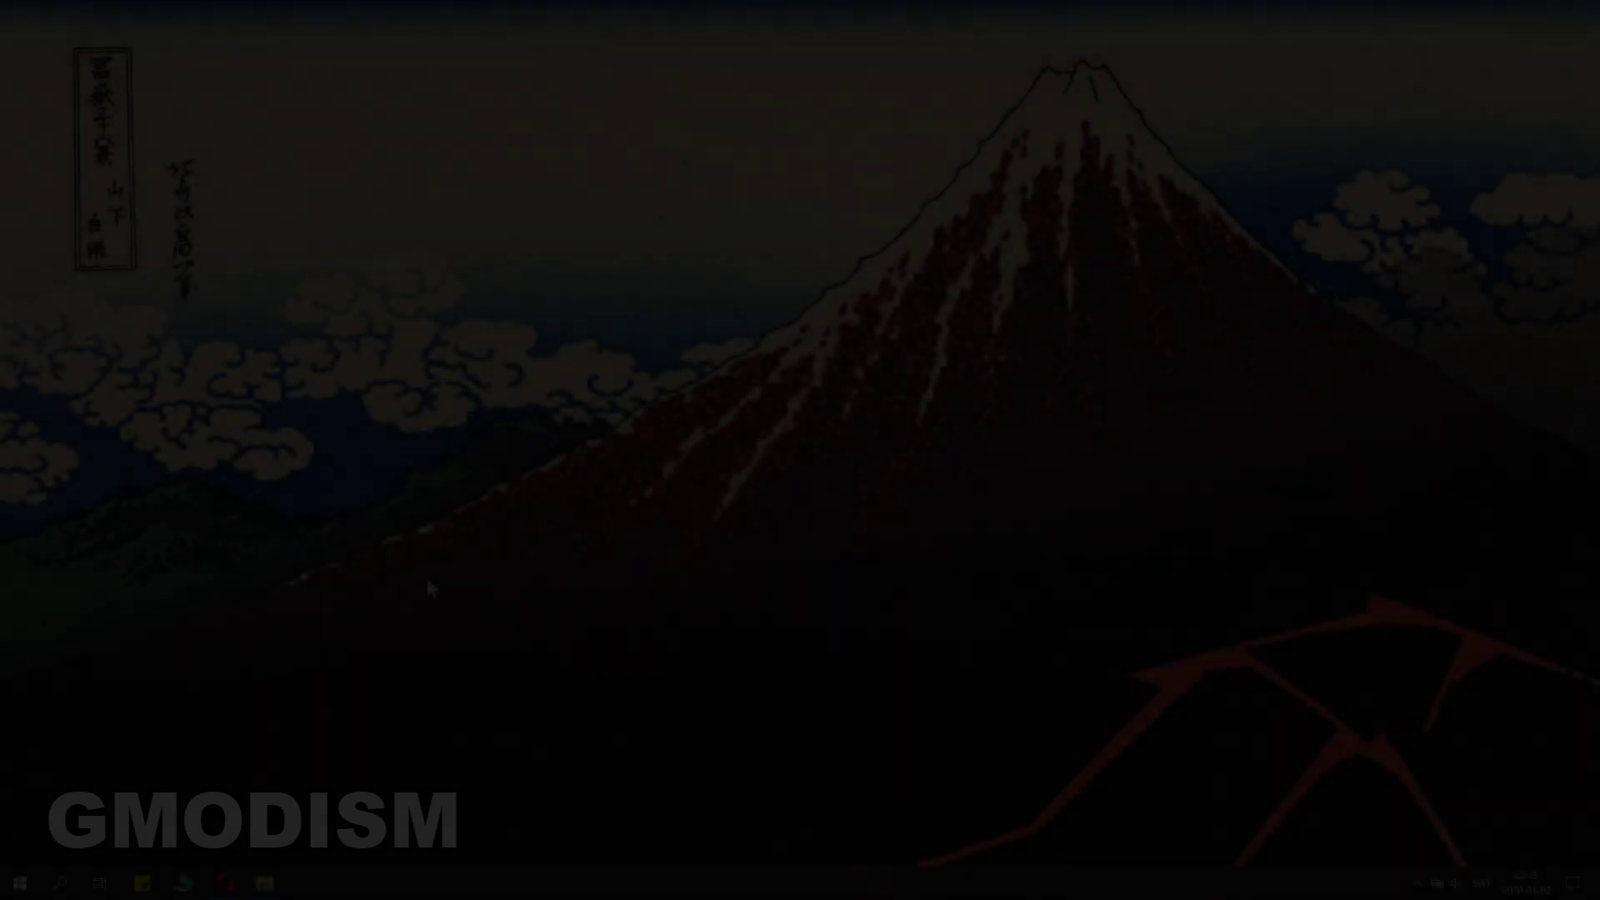
Find Kontrollpanelen by searching for "kontr" and open its list of installed programs, Program och funktioner
key("super")
type("kontr")
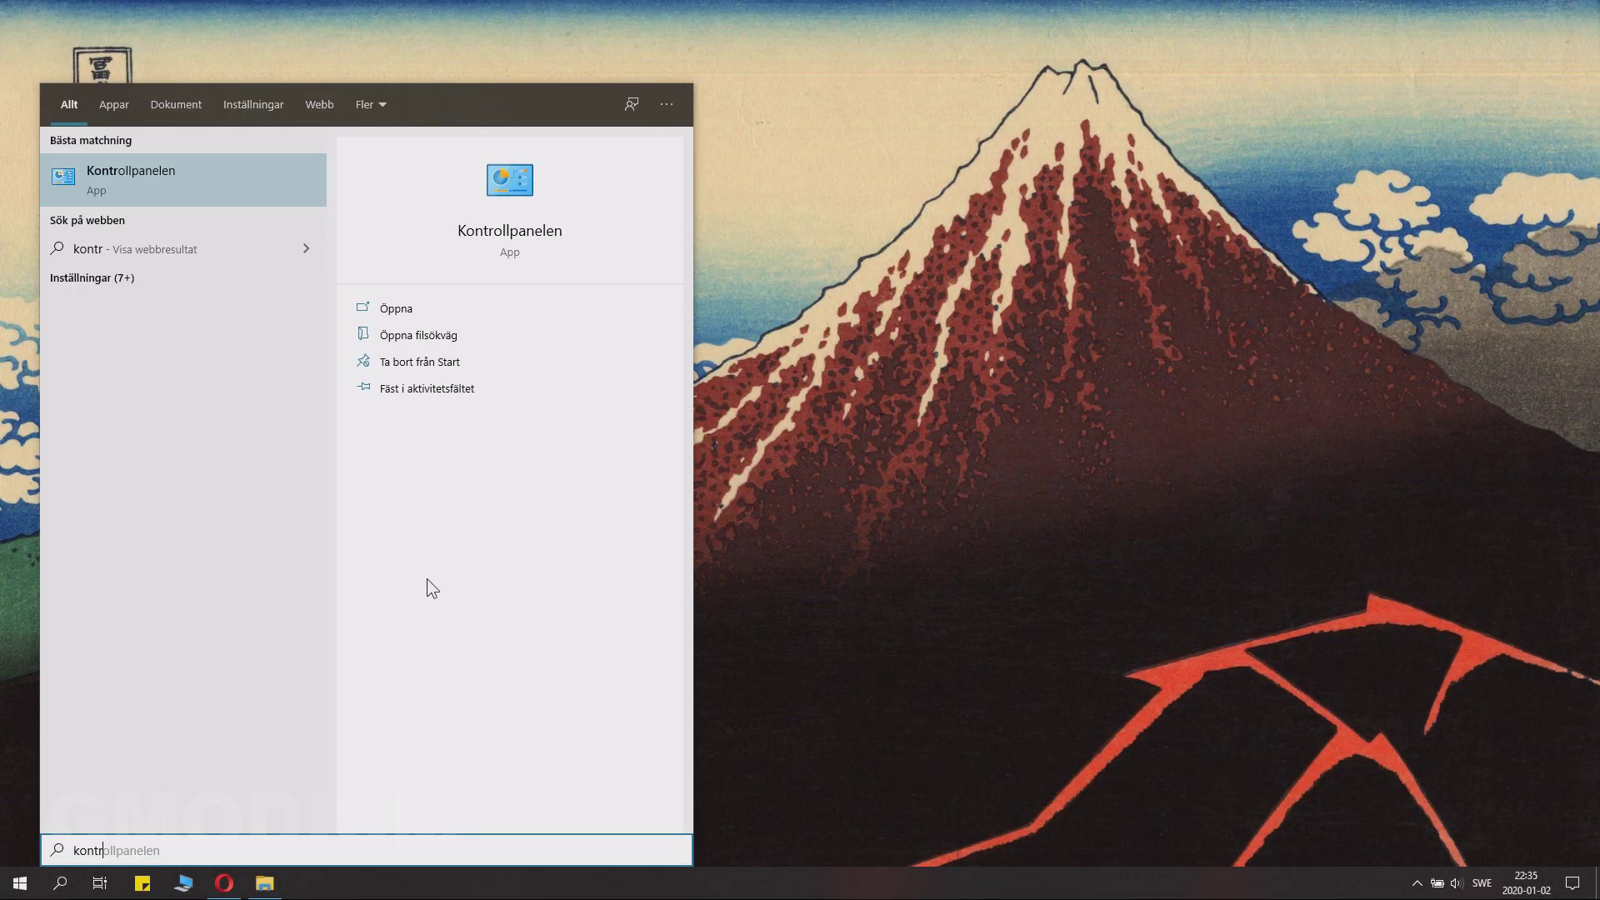
key("Return")
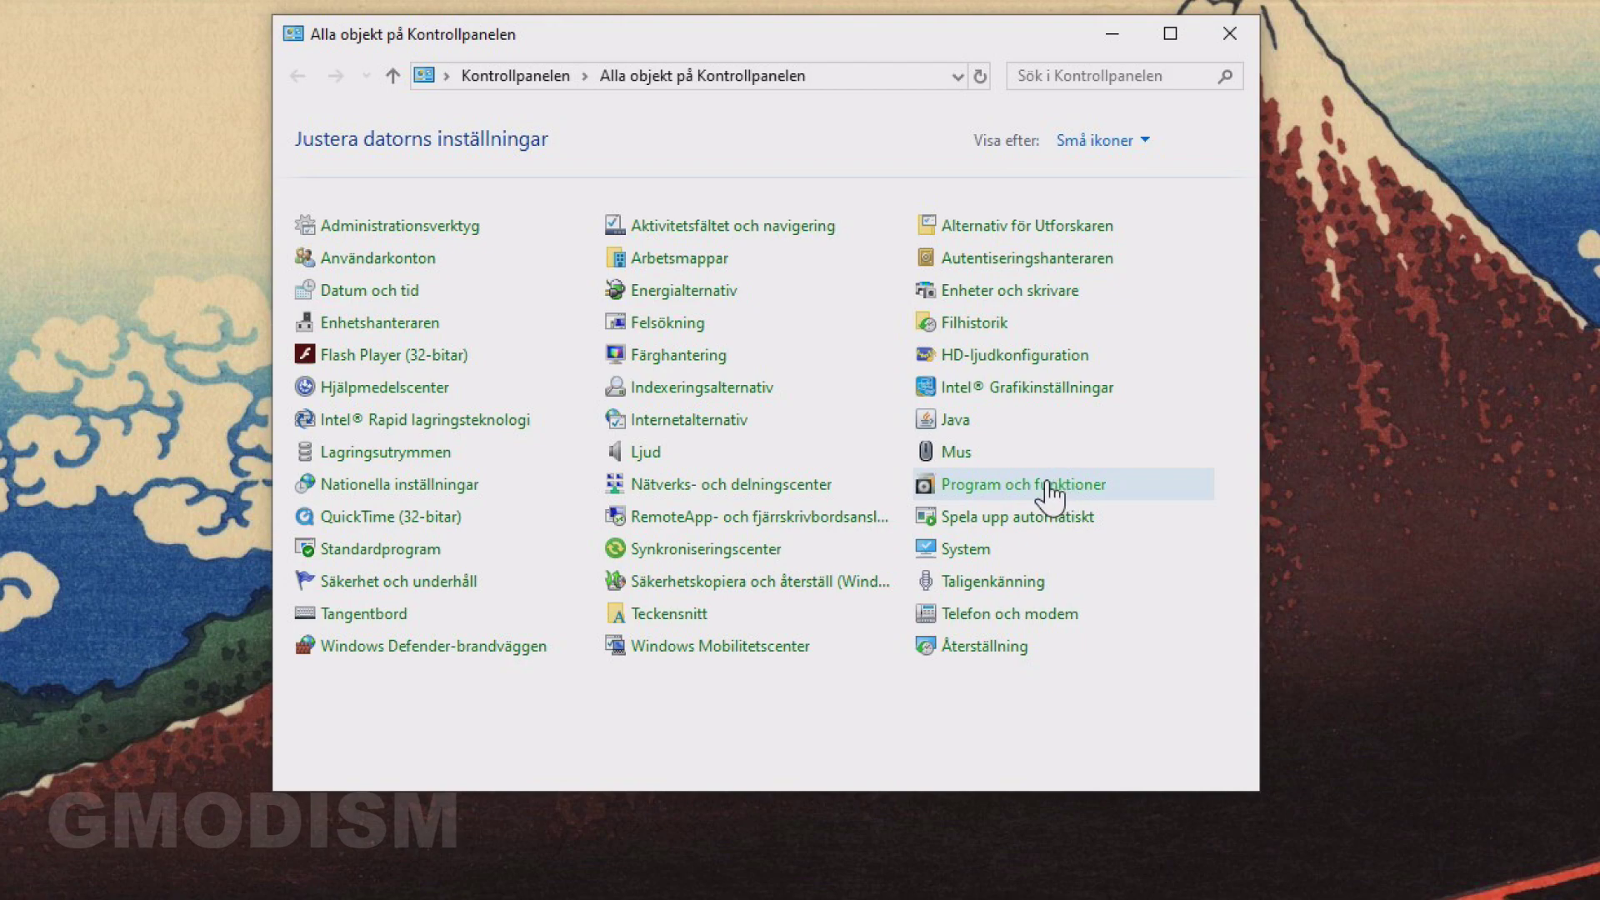
left_click(1050, 495)
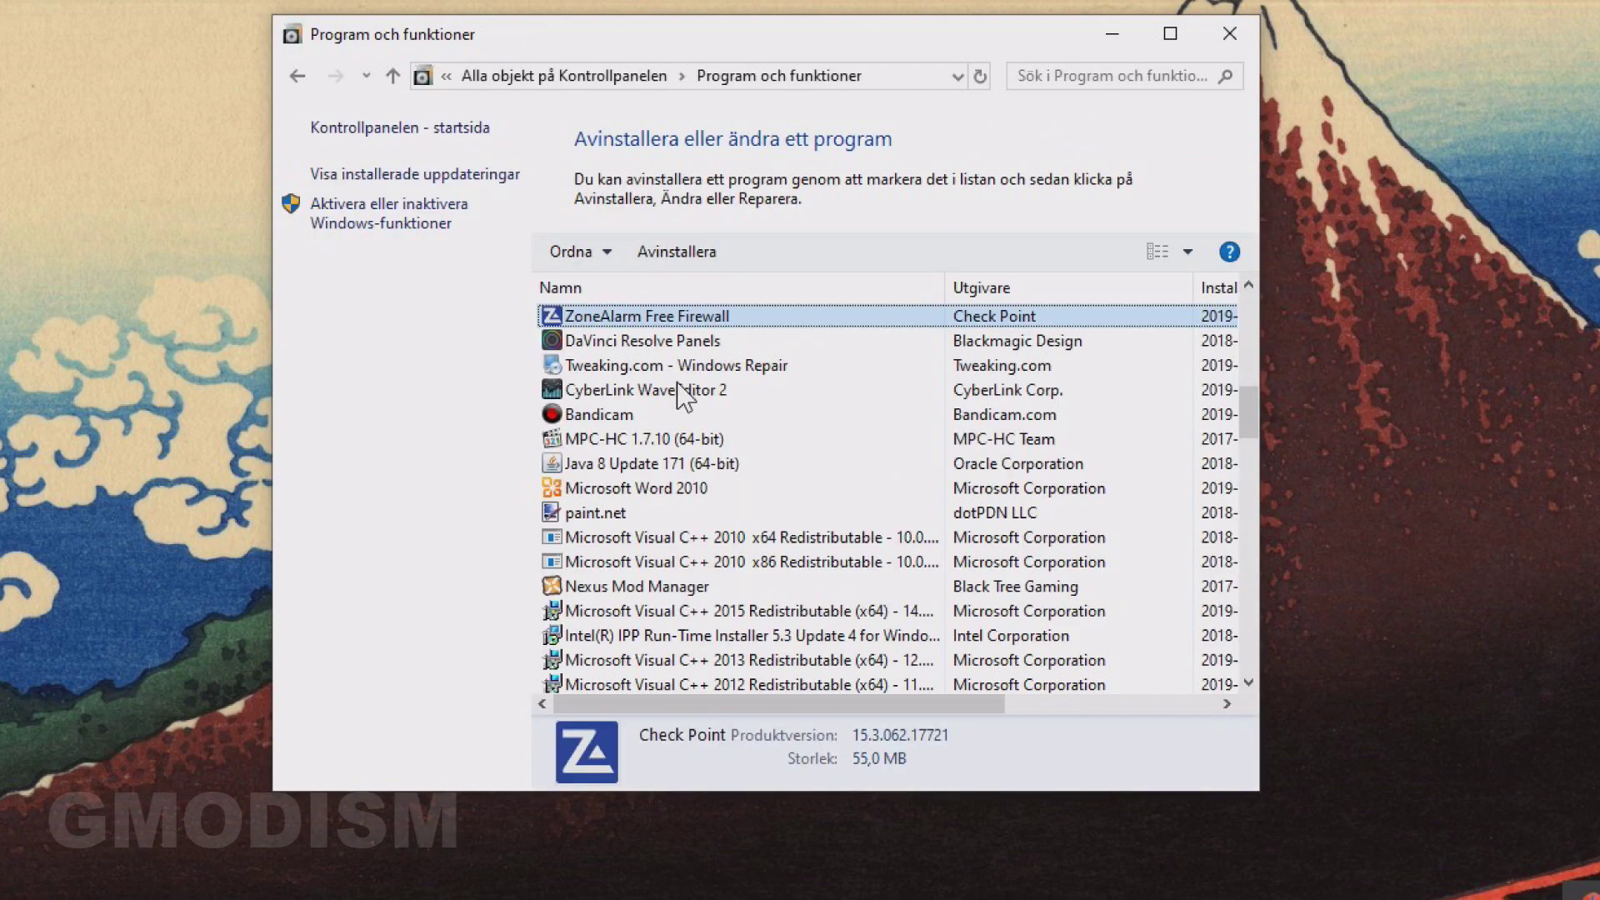
Uninstall ZoneAlarm Free Firewall, allowing the system changes, confirming the removal and postponing the computer restart
left_click(701, 255)
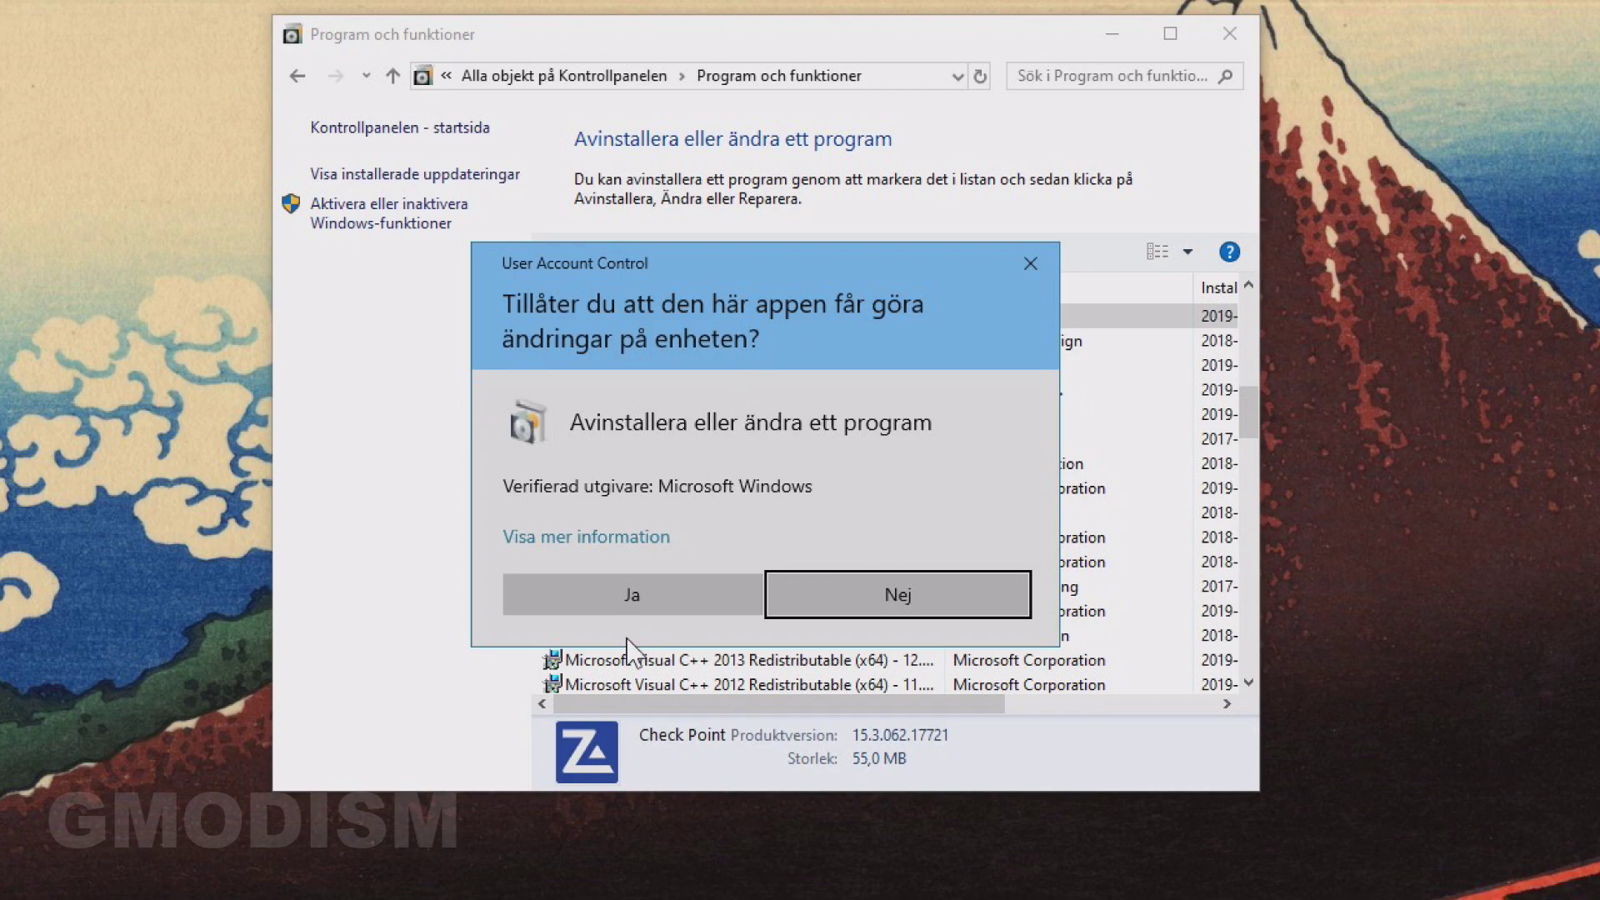
left_click(667, 593)
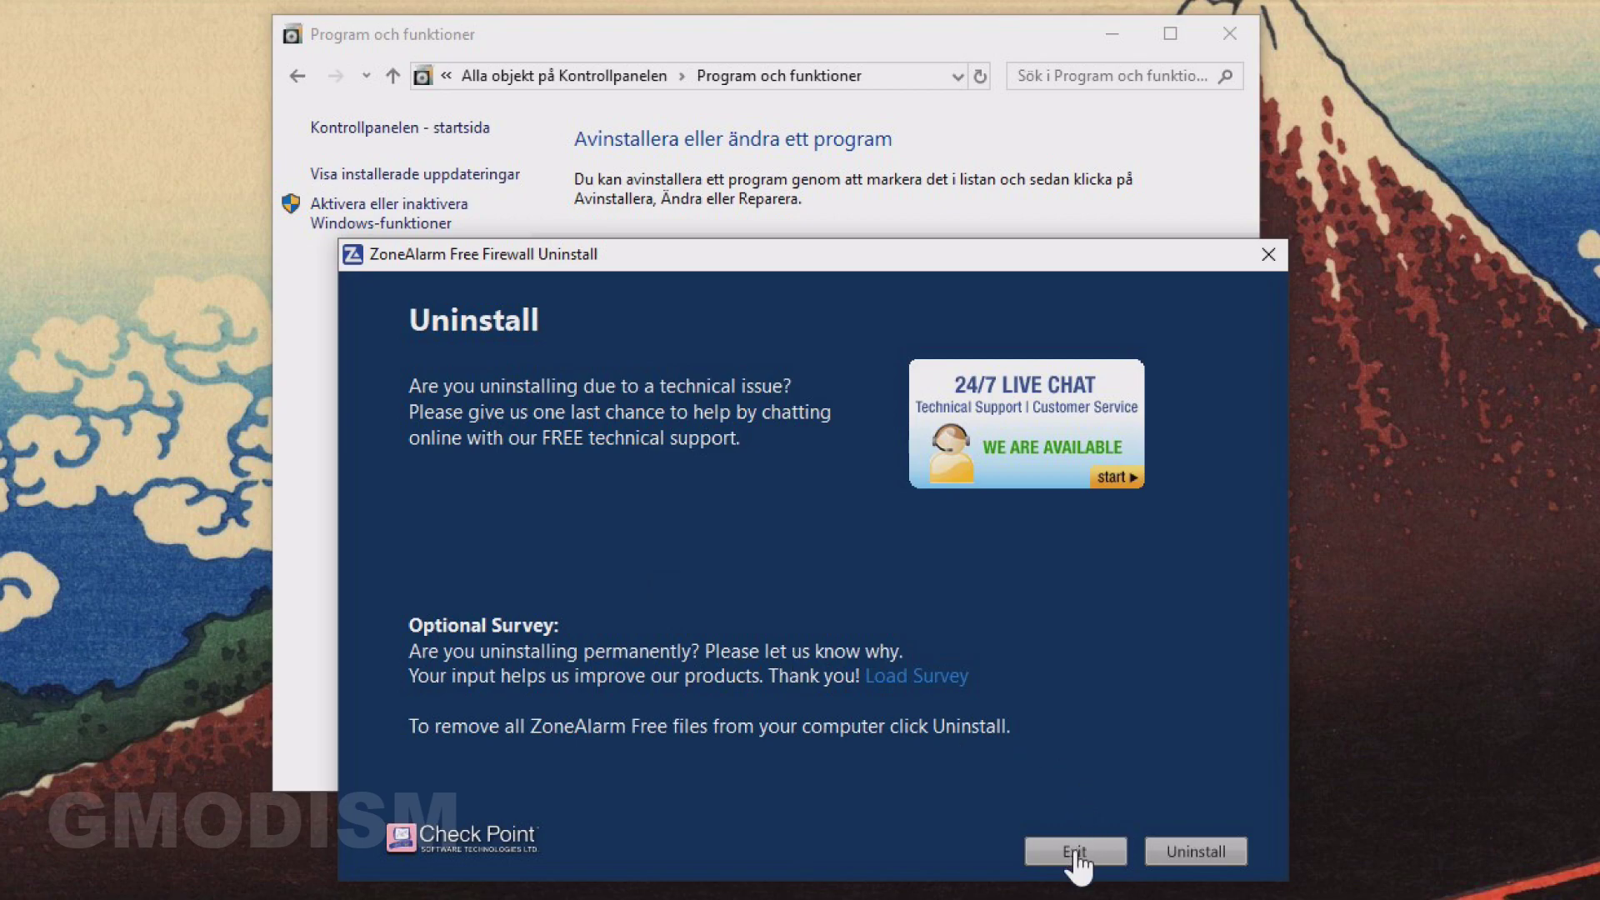
left_click(1214, 858)
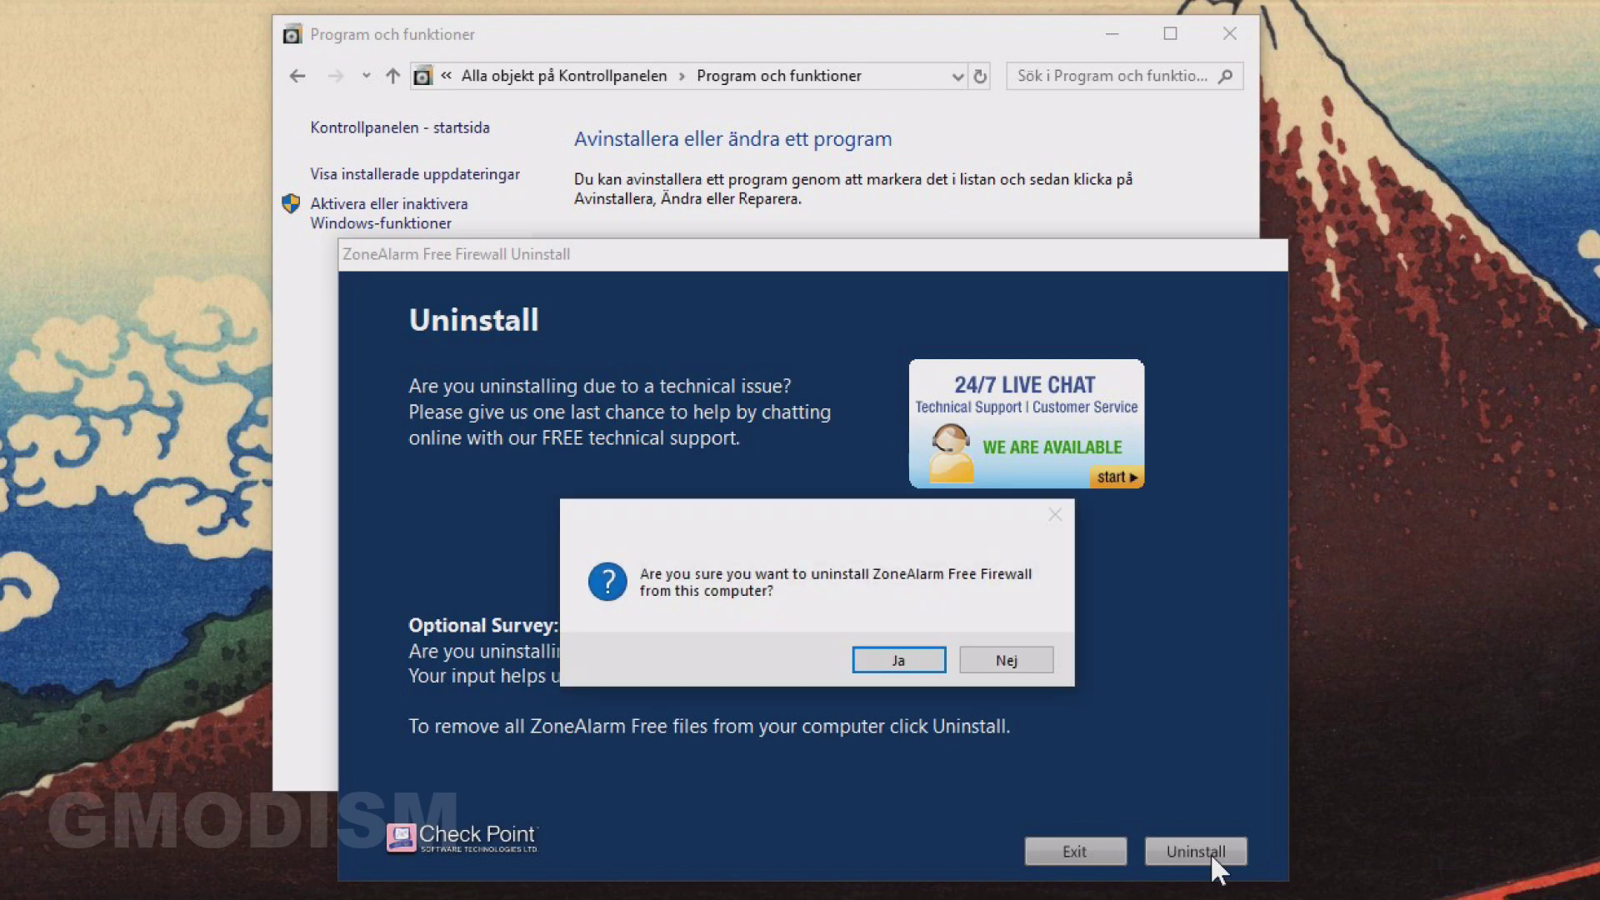
left_click(927, 660)
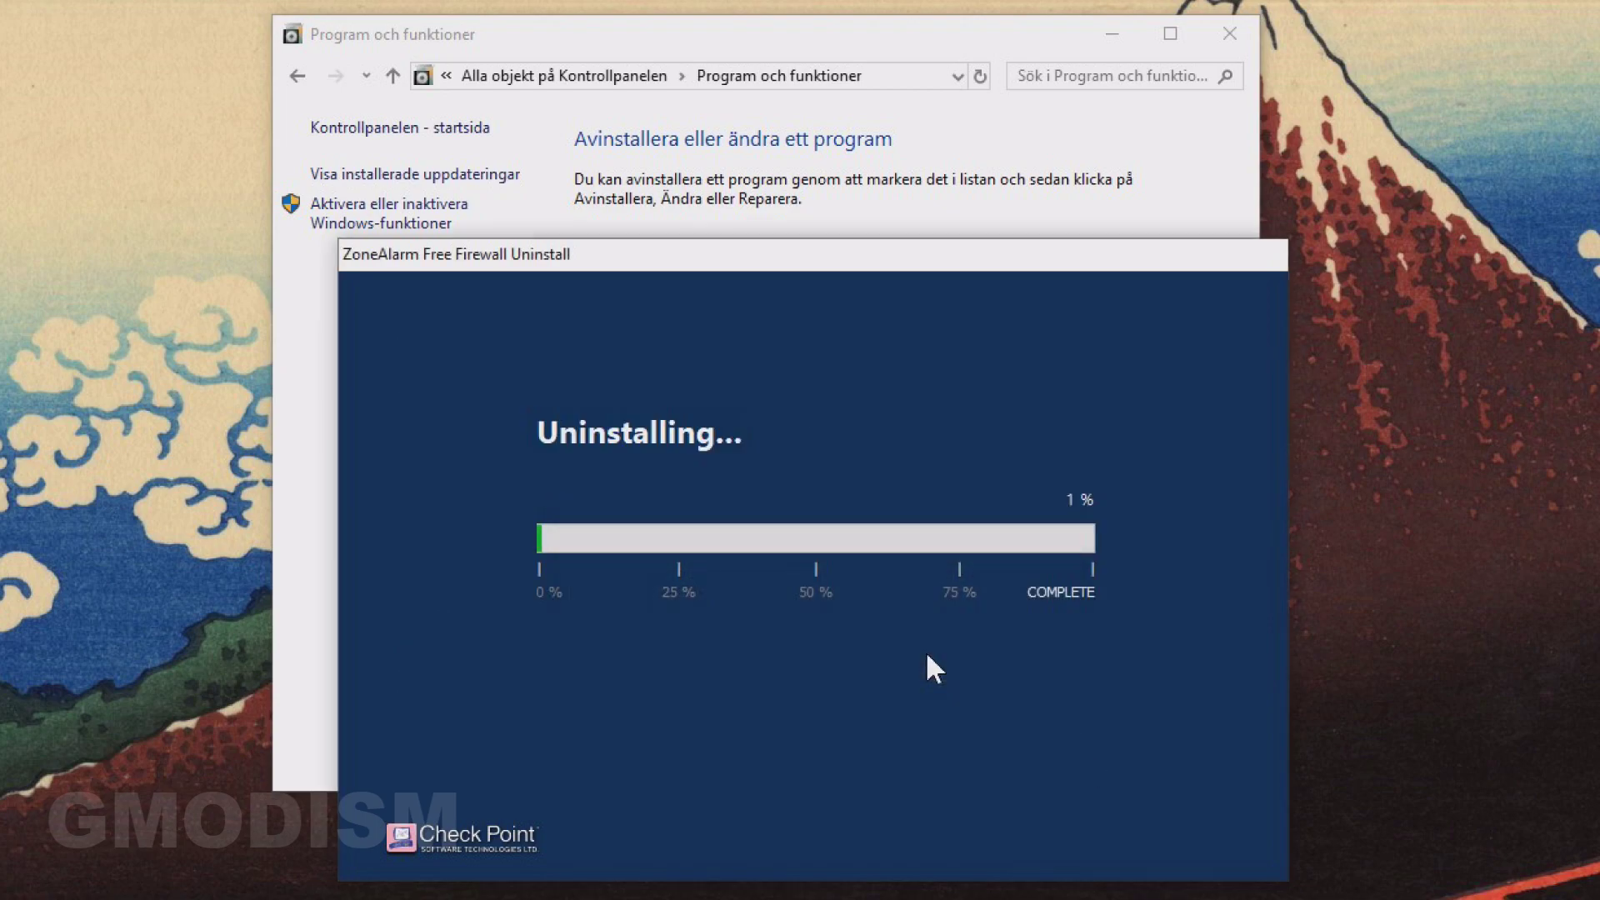
left_click(928, 673)
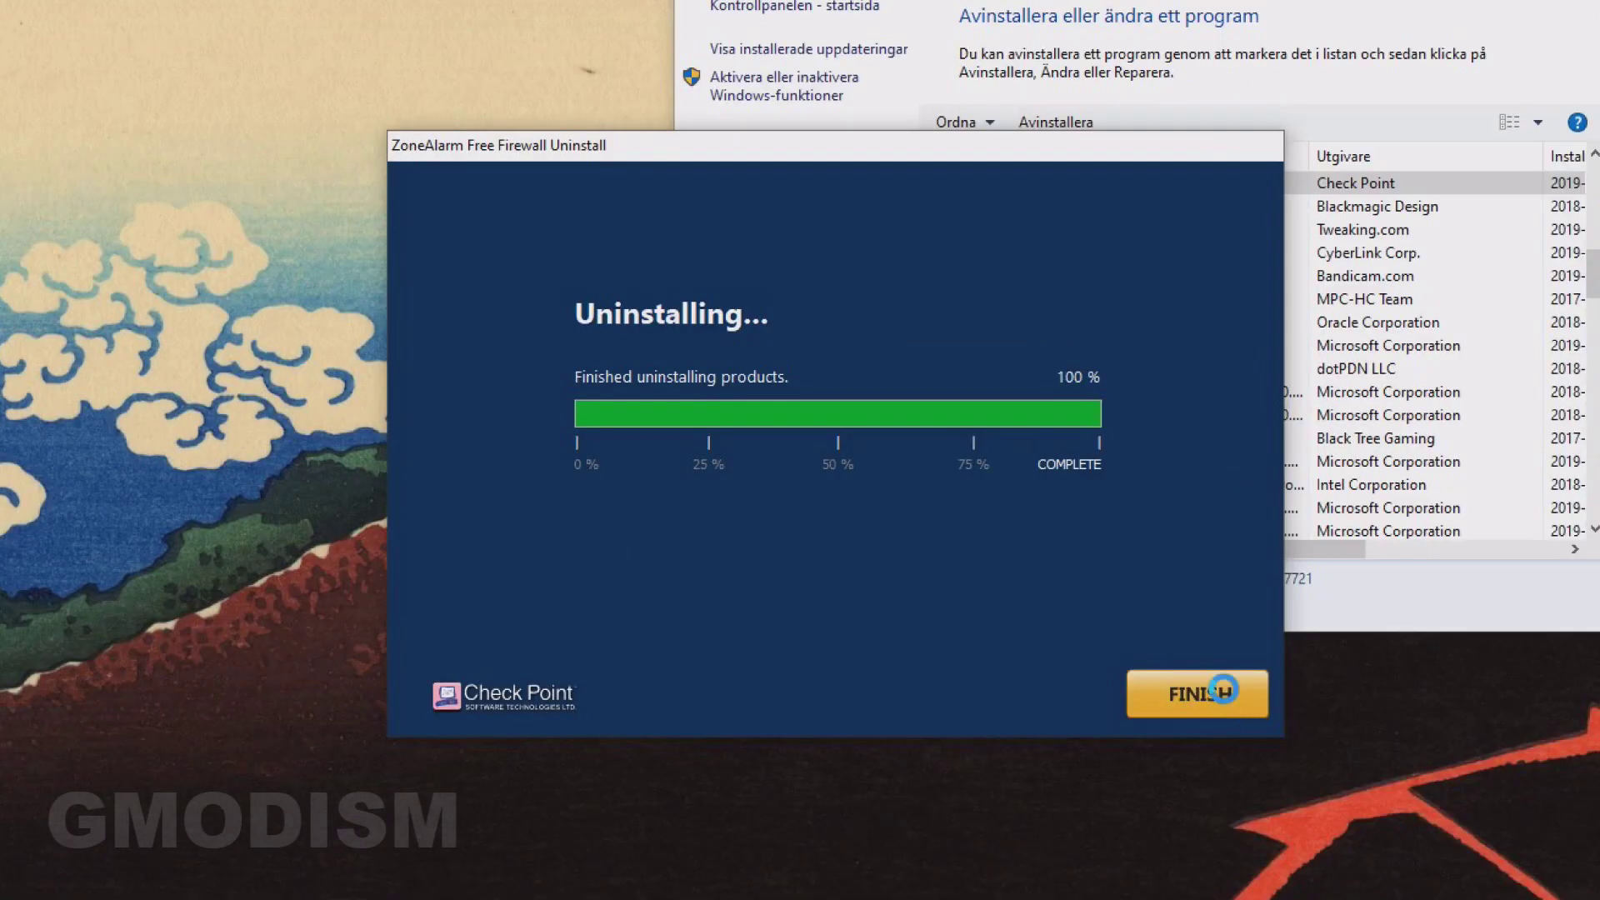
left_click(1192, 561)
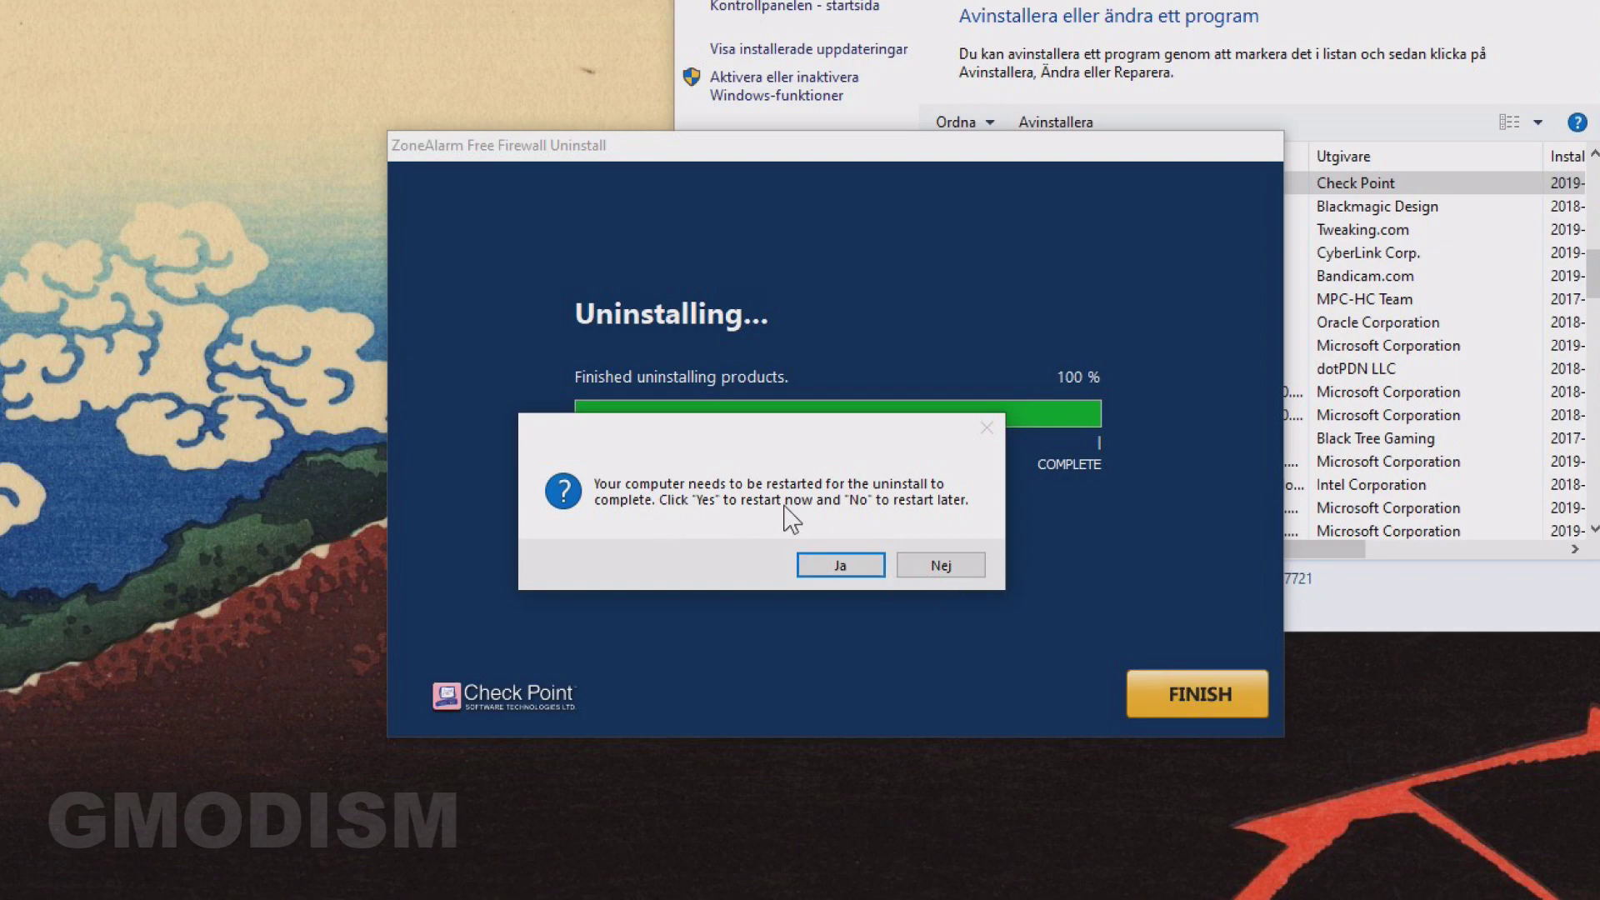
left_click(958, 561)
Open Windows-säkerhet from the notification area and view its firewall and network protection section
left_click(1418, 882)
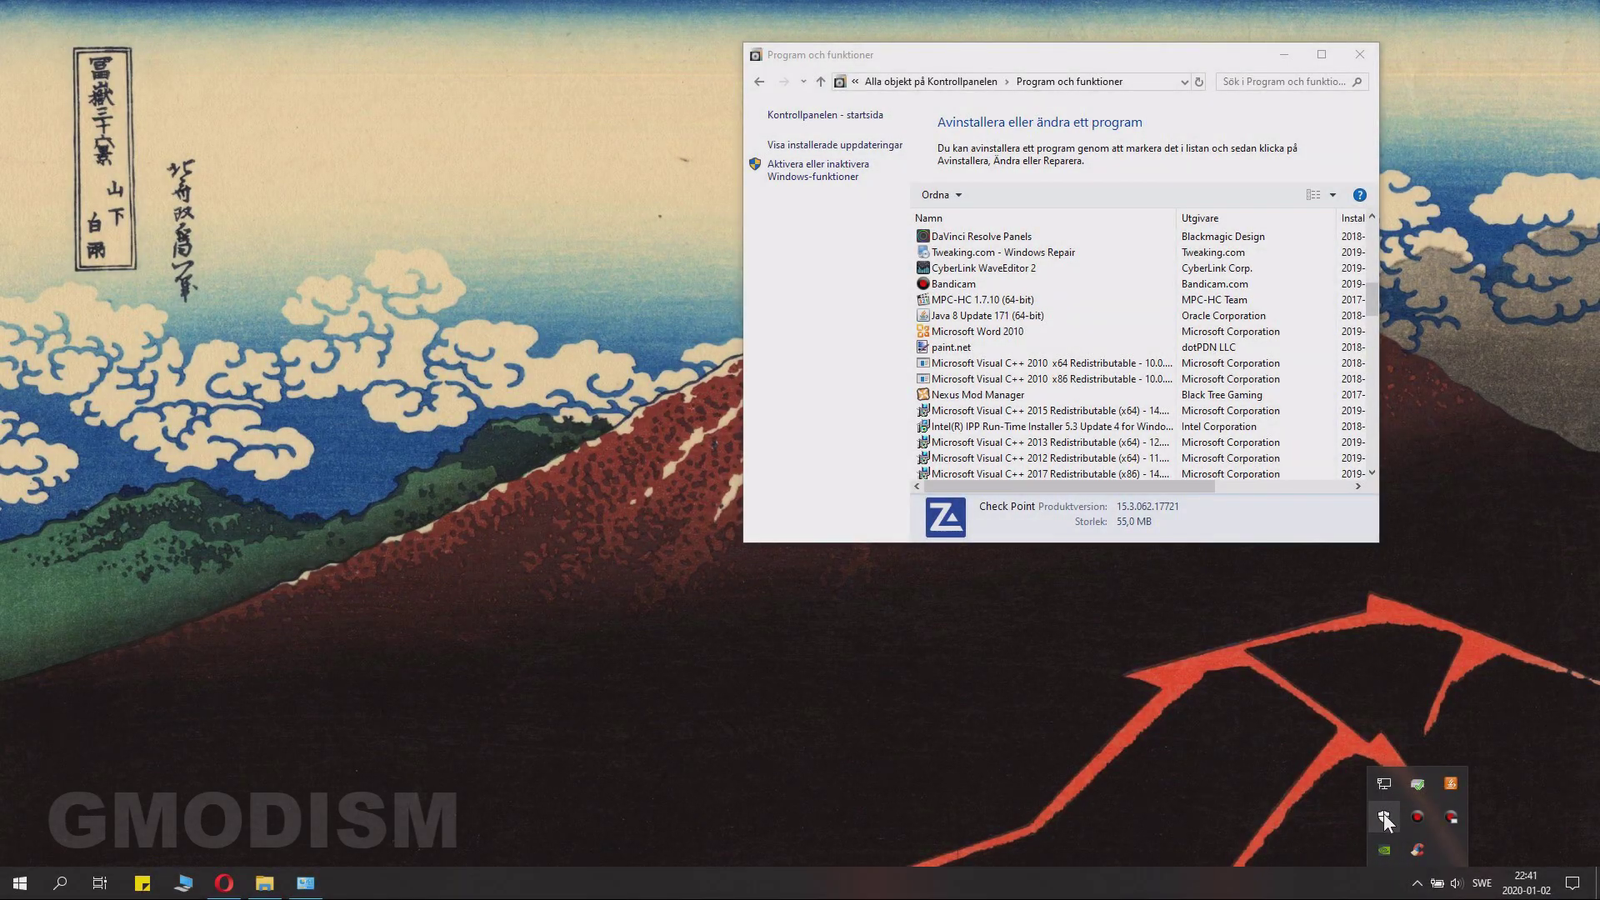
left_click(1384, 815)
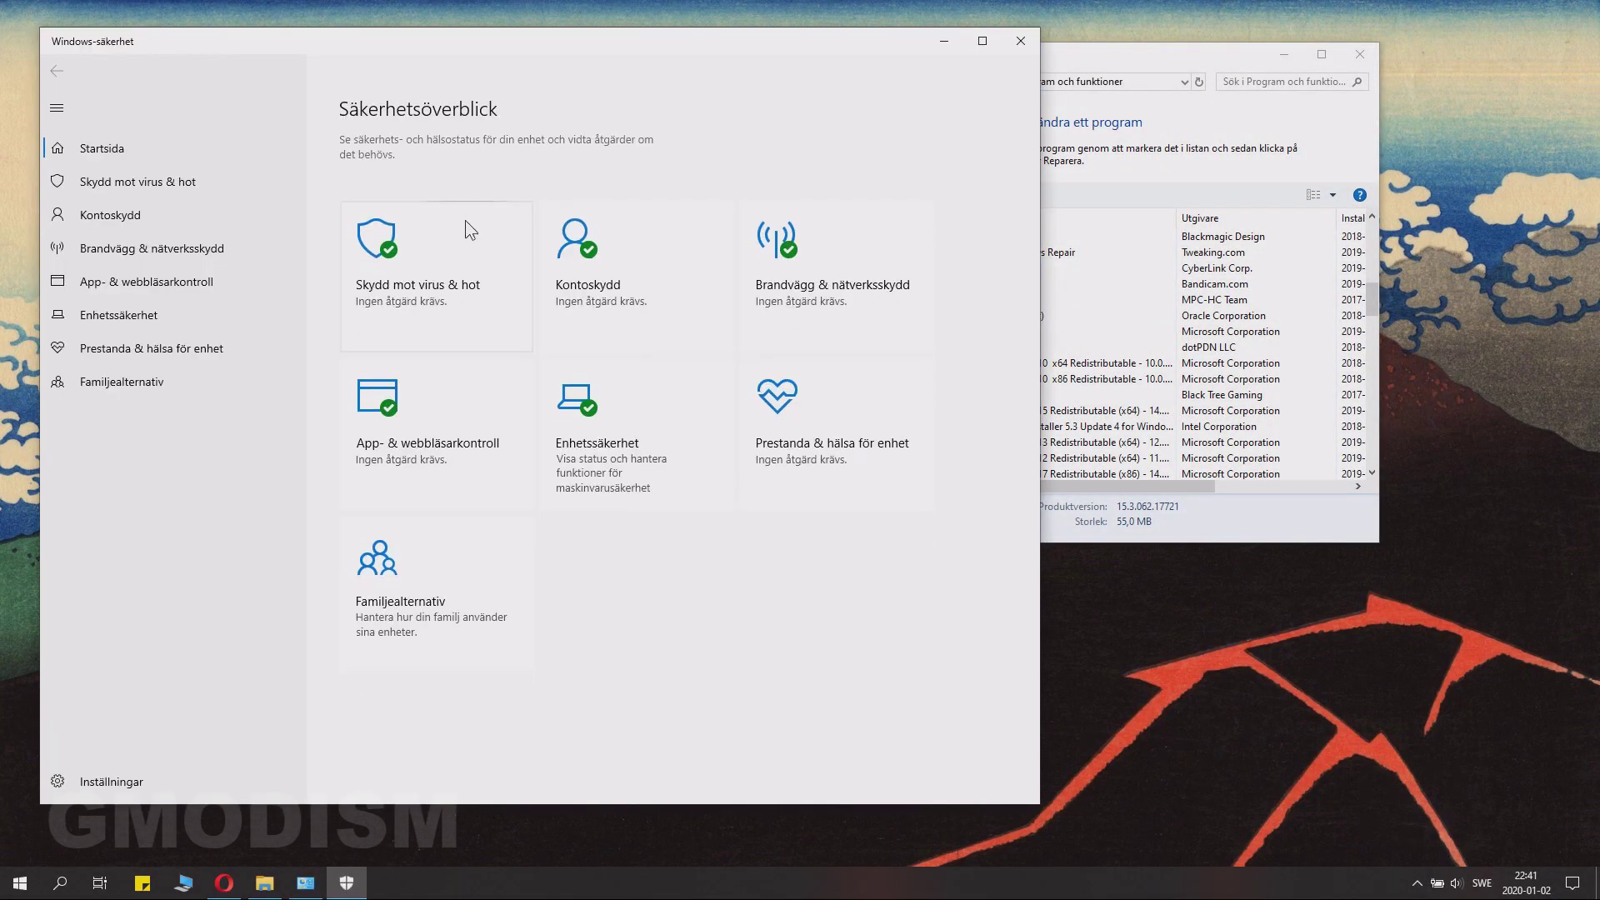
left_click(823, 325)
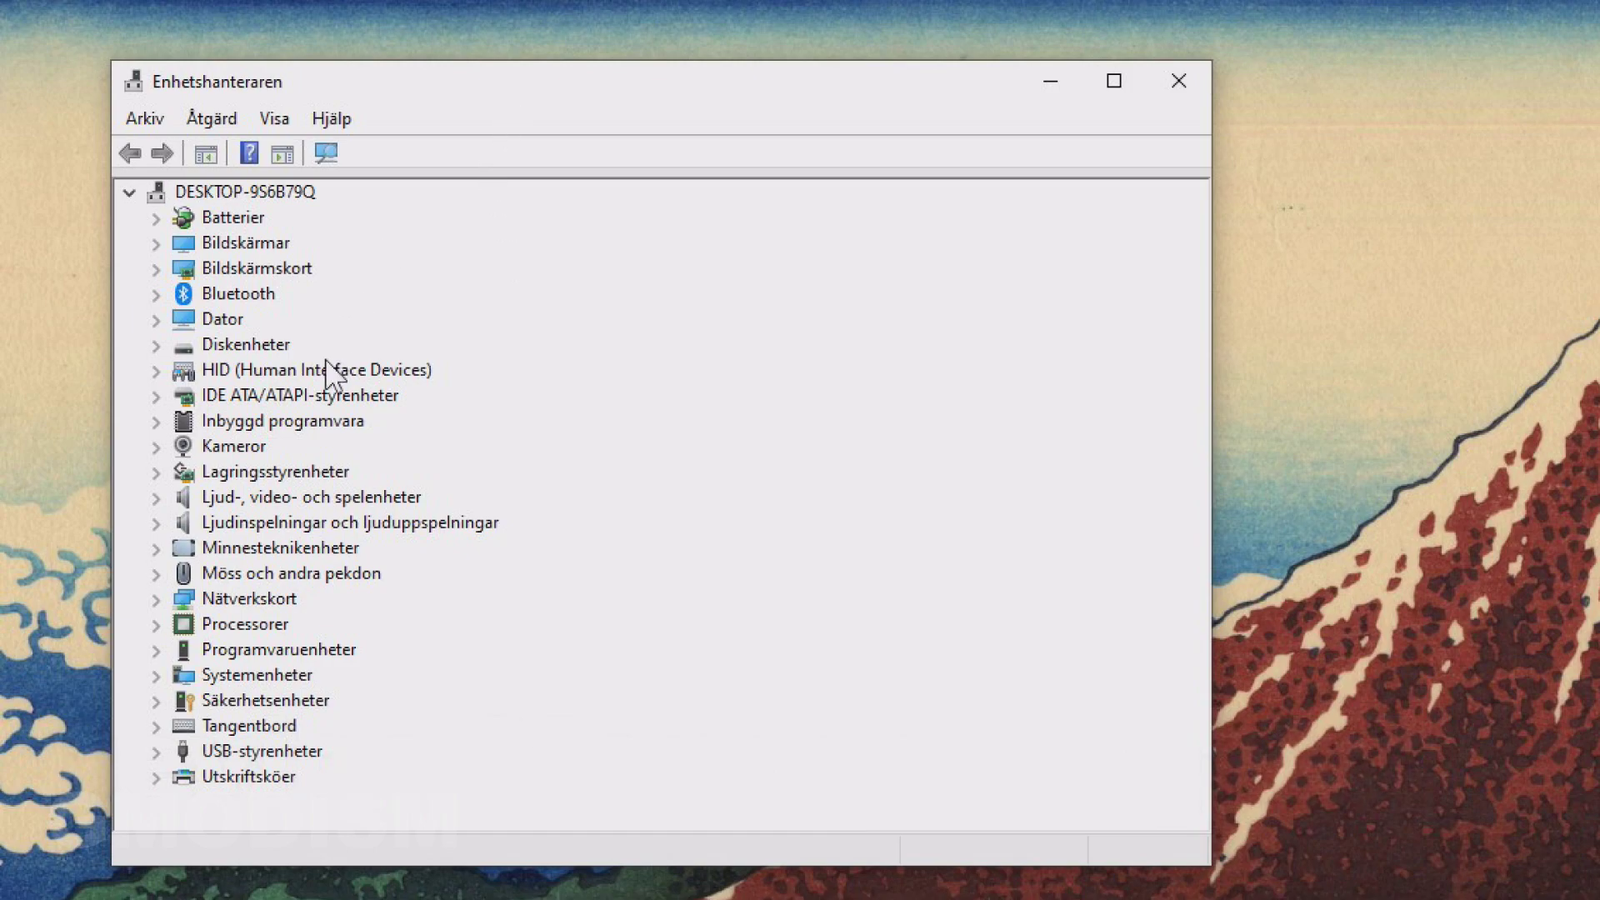
Run an automatic driver update search for the Qualcomm Atheros QCA9377 Wireless Network Adapter, then close the wizard
left_click(154, 600)
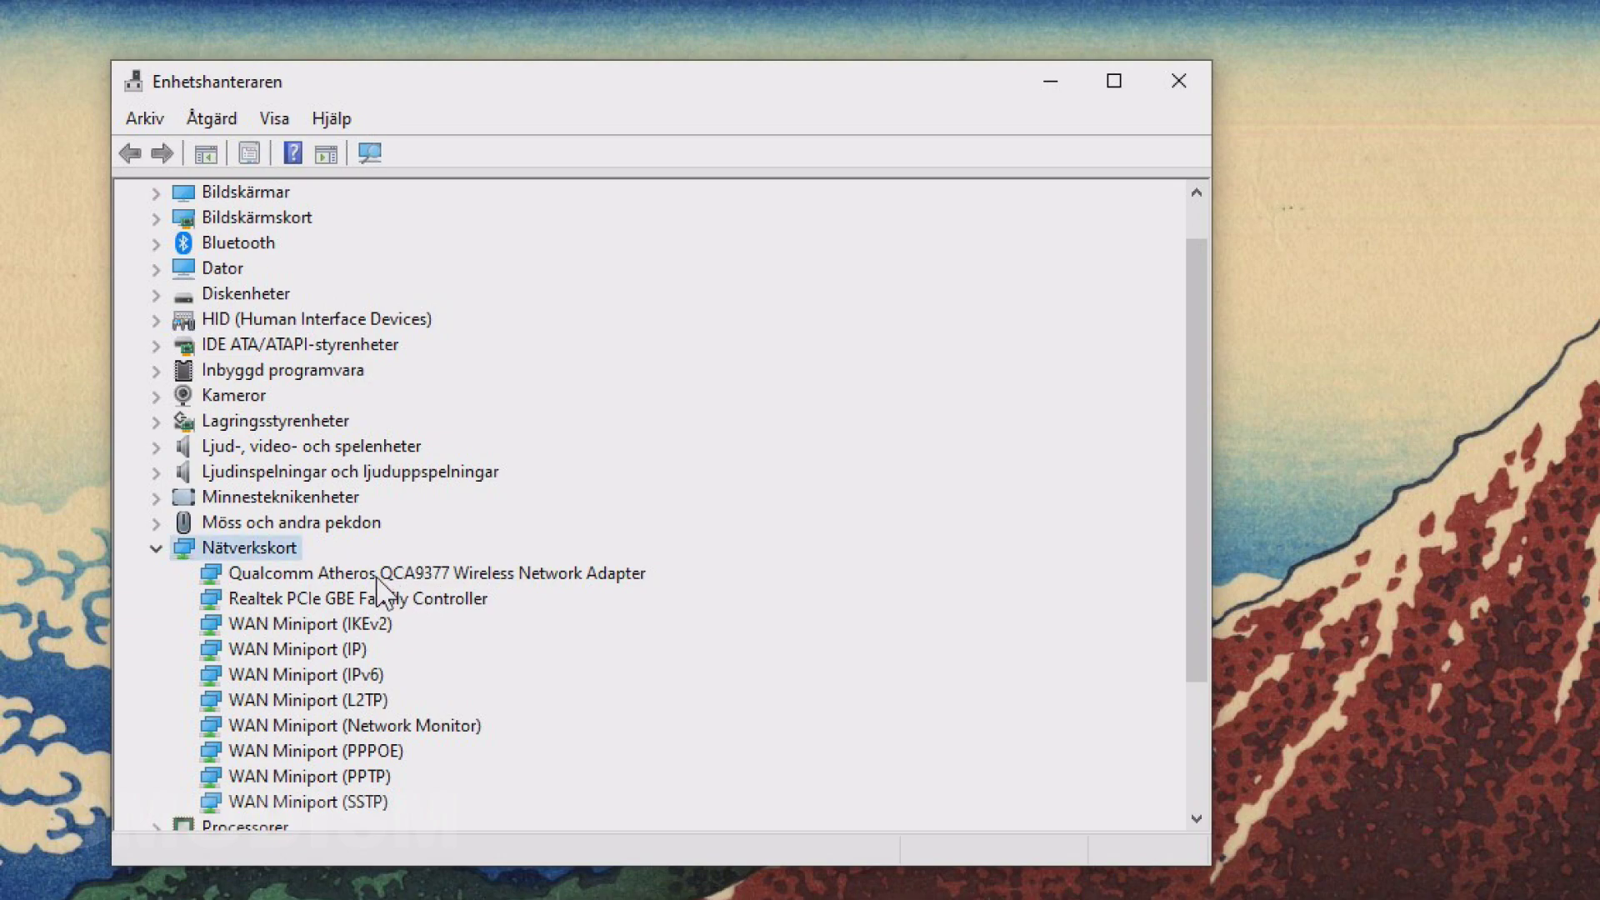
right_click(374, 575)
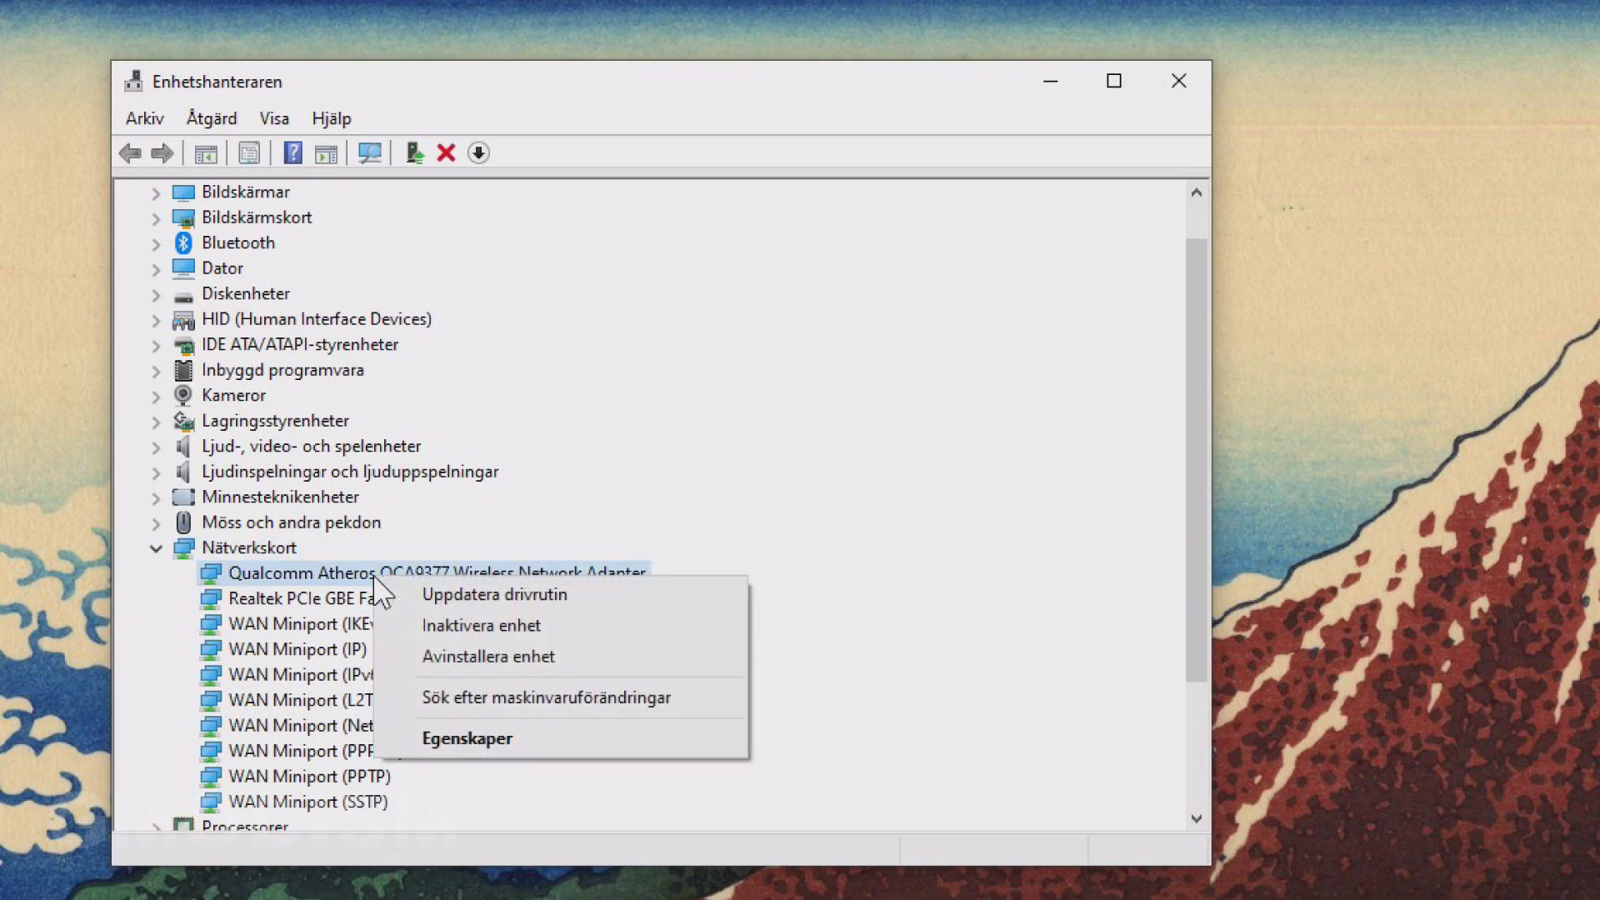
left_click(498, 595)
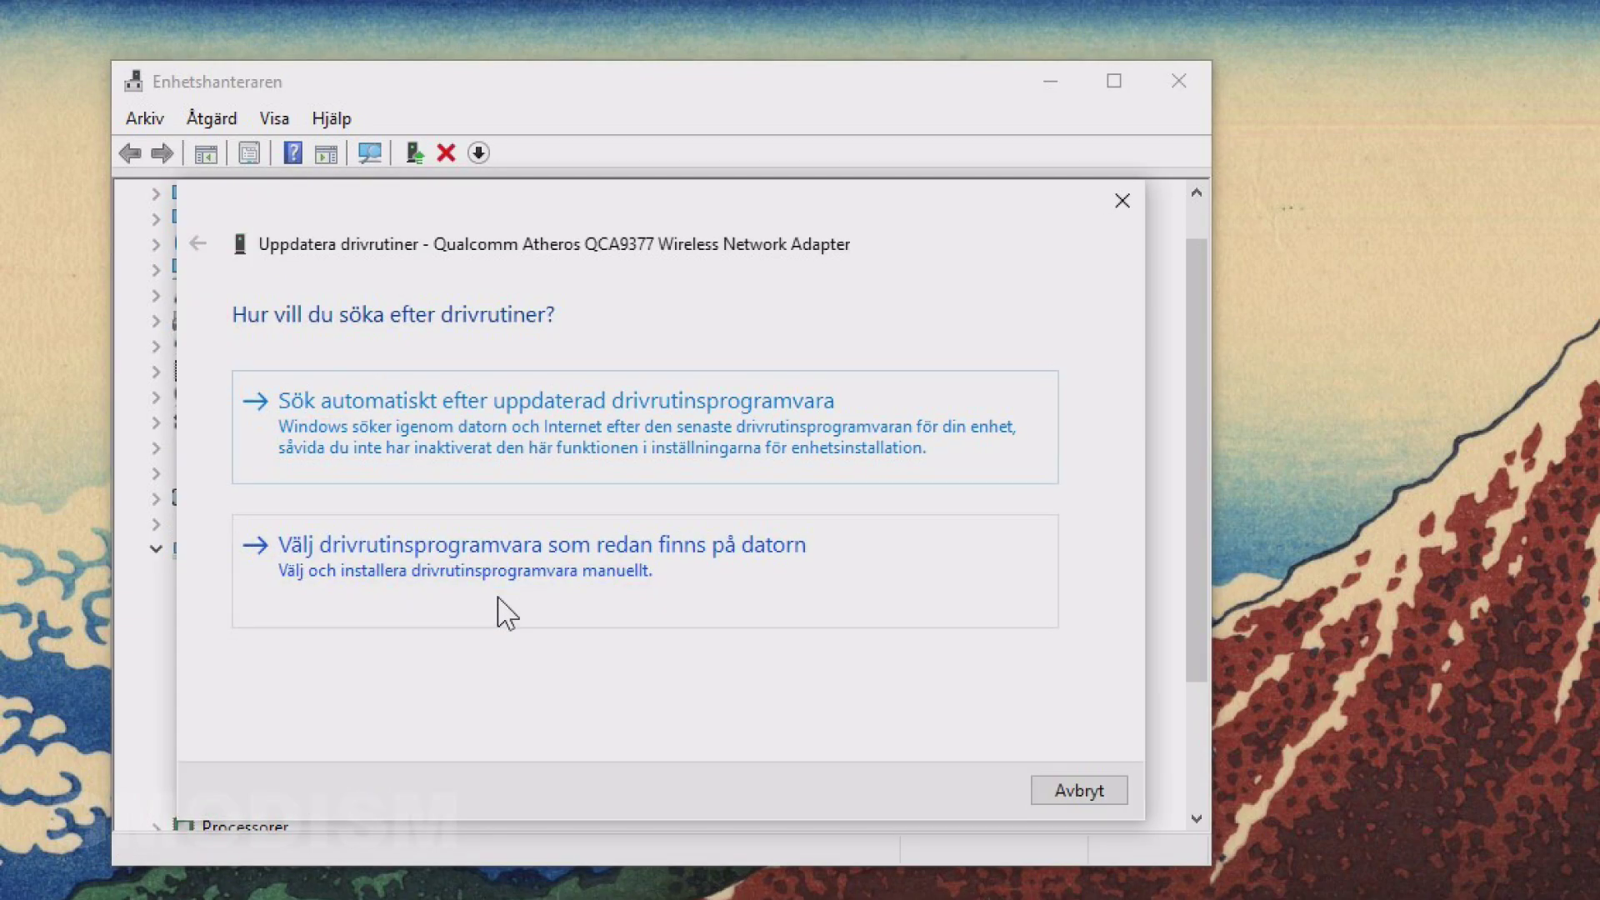
left_click(704, 442)
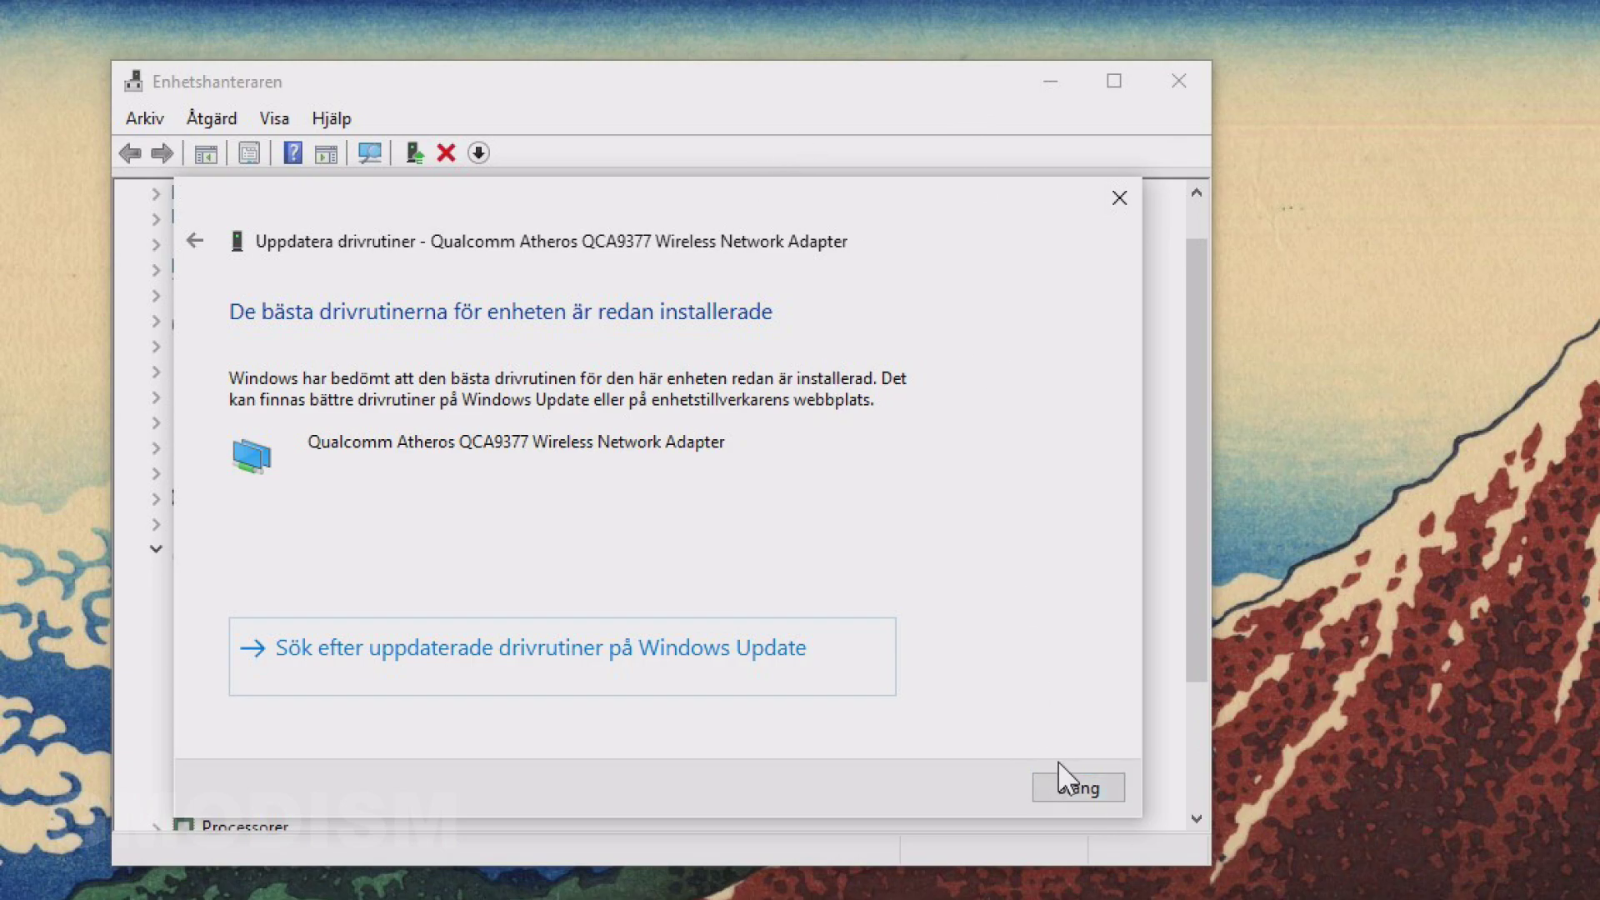
left_click(1042, 788)
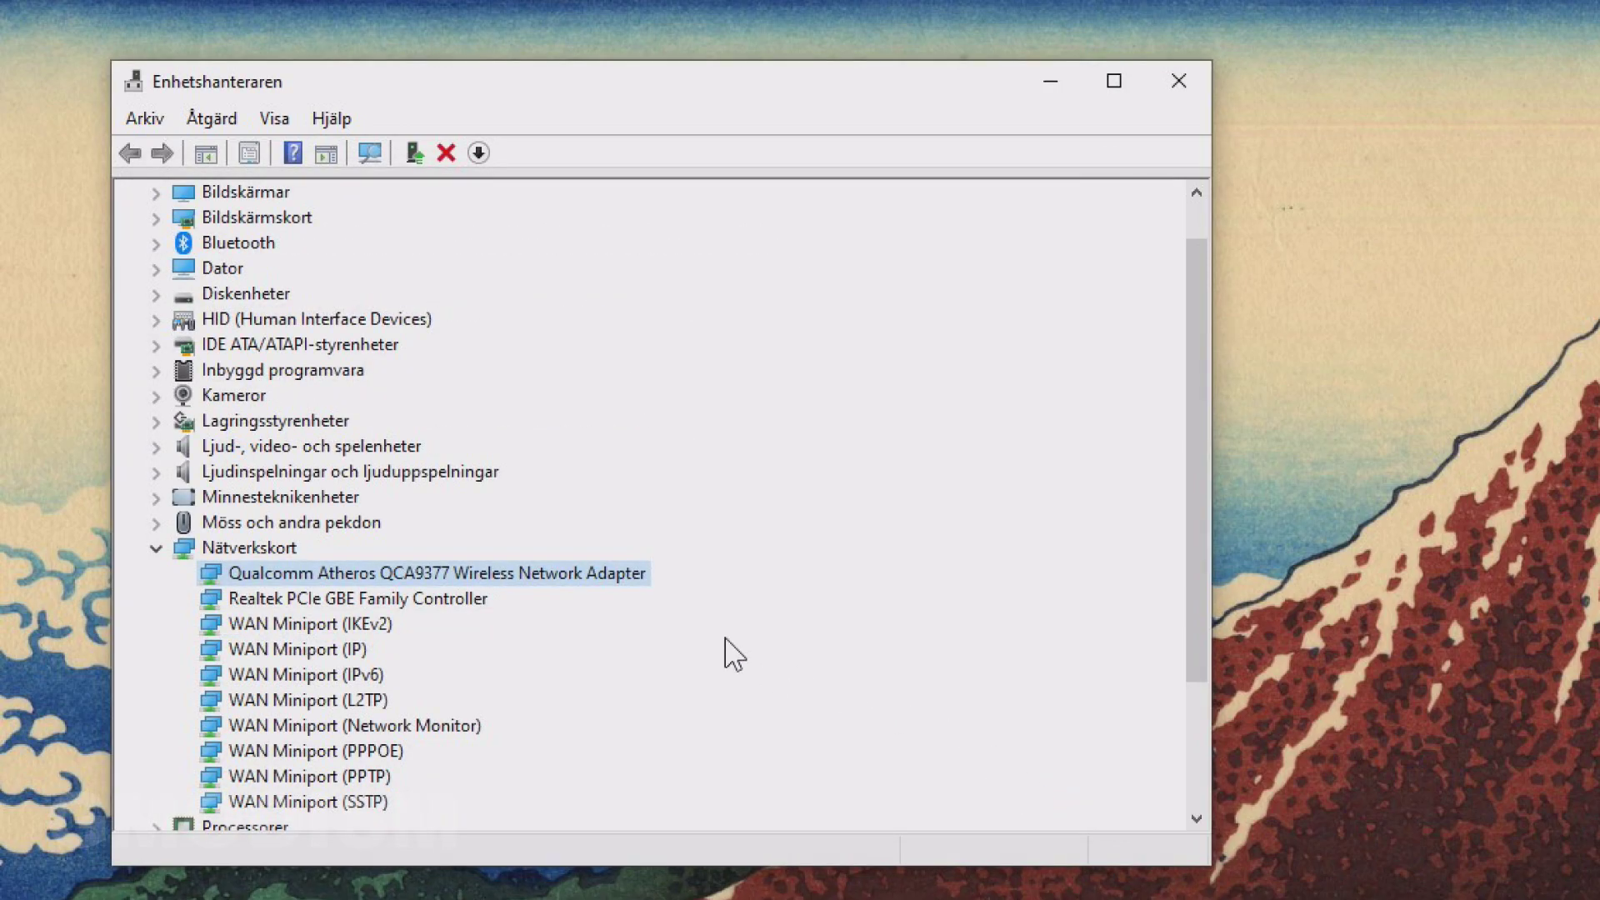
Run an automatic driver update search for the Realtek PCIe GBE Family Controller network card
left_click(455, 602)
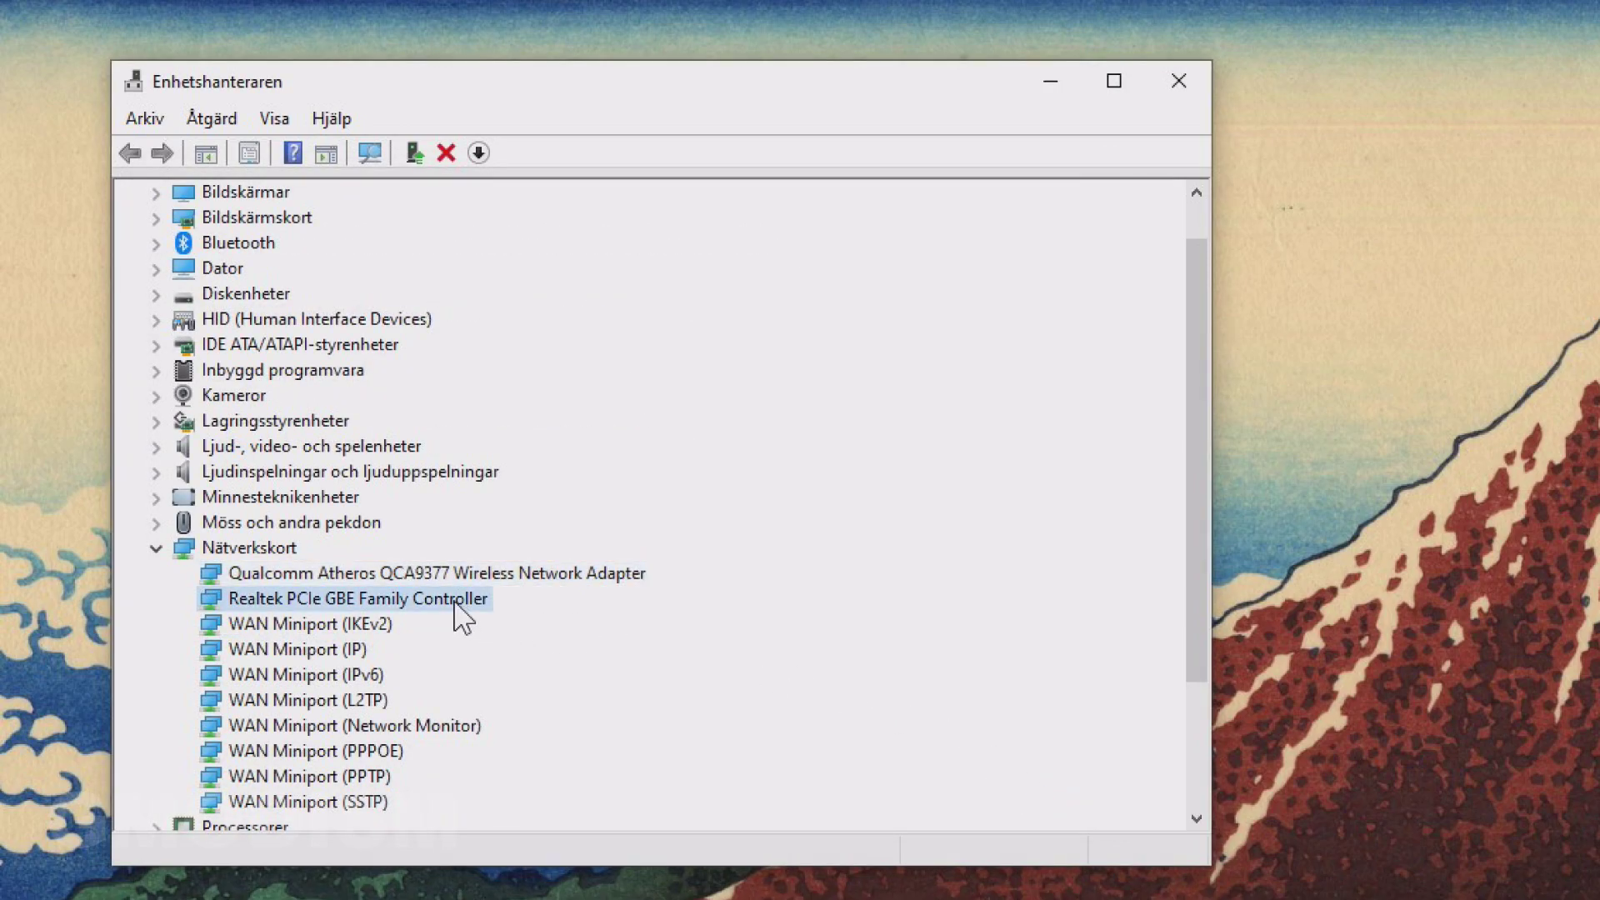
right_click(455, 602)
left_click(606, 615)
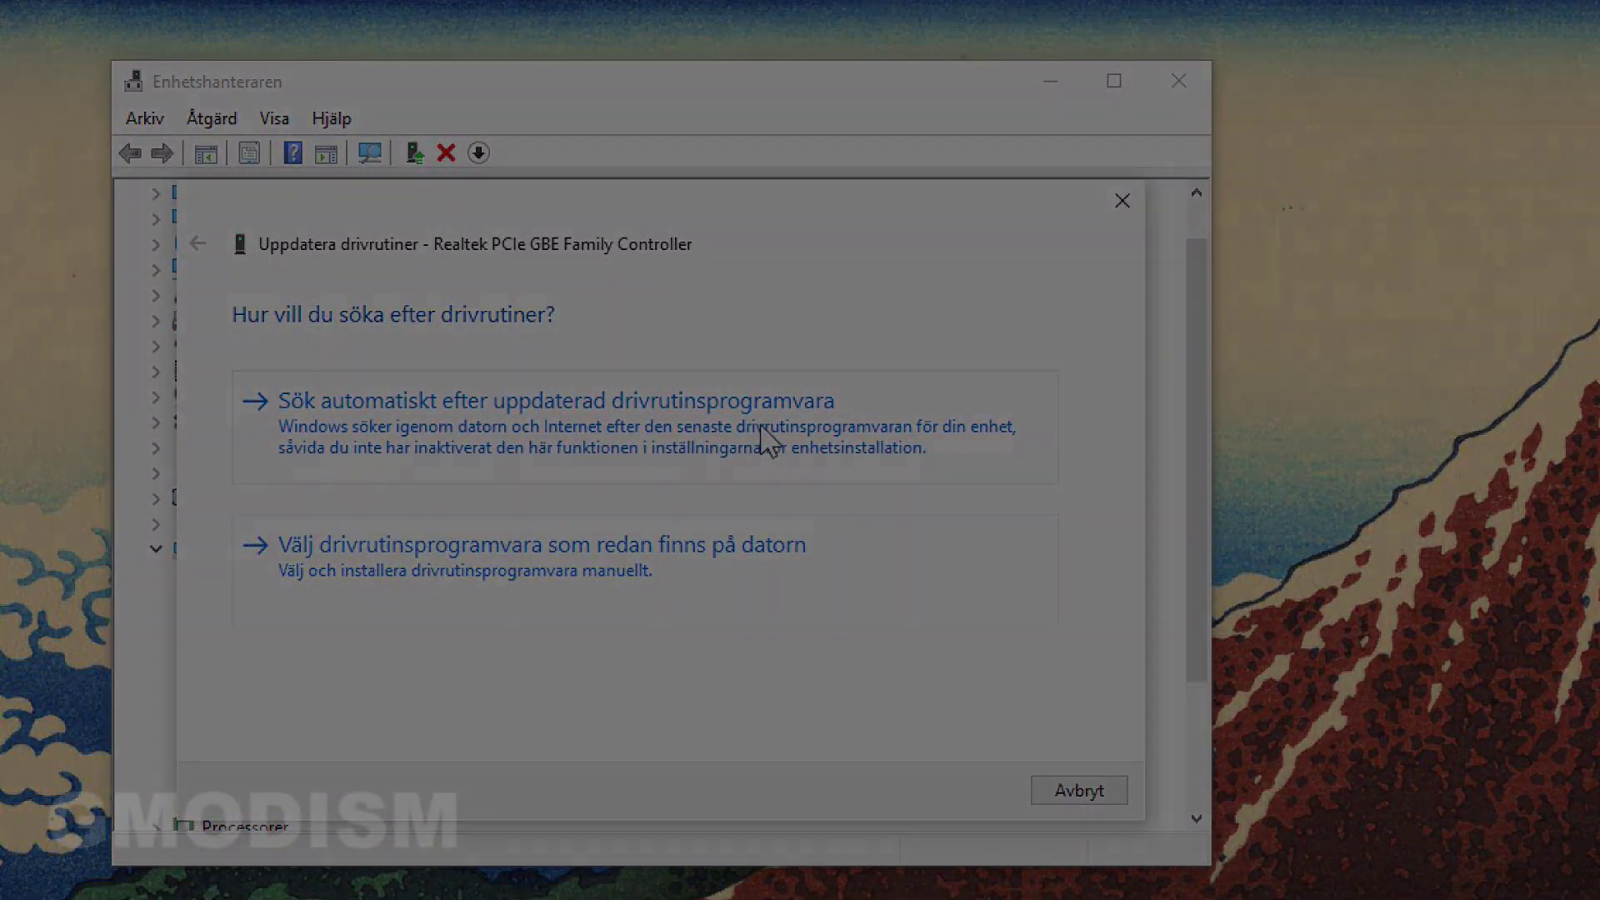
left_click(762, 437)
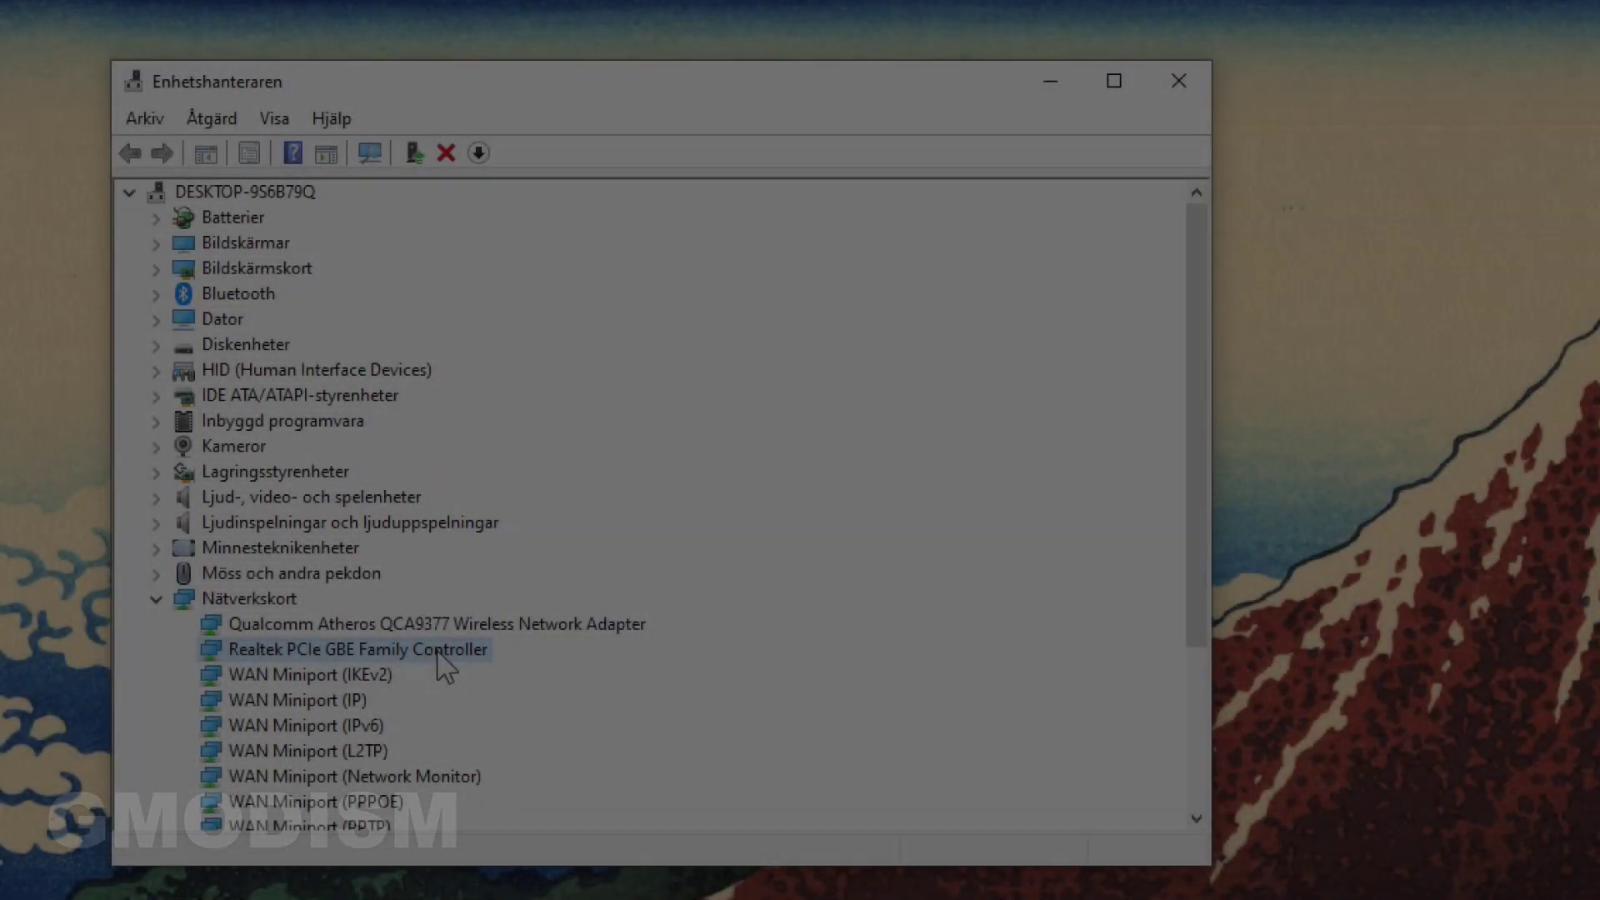
Install driver version 9.1.409.2015 for the Realtek PCIe GBE Family Controller from the list of available drivers on the computer
right_click(441, 653)
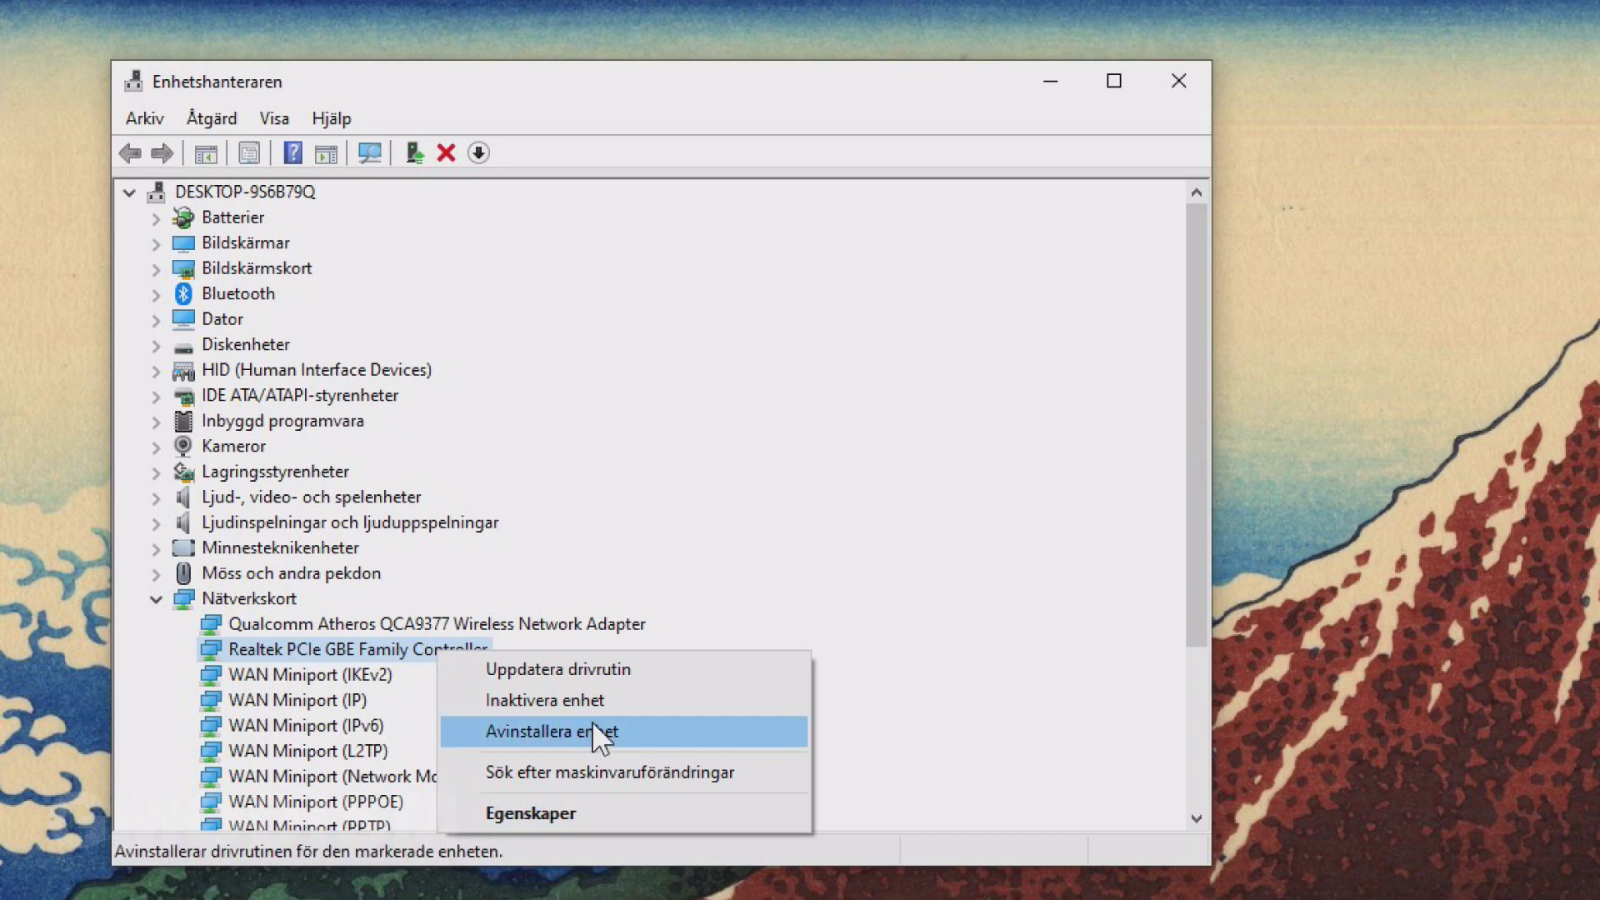
left_click(579, 671)
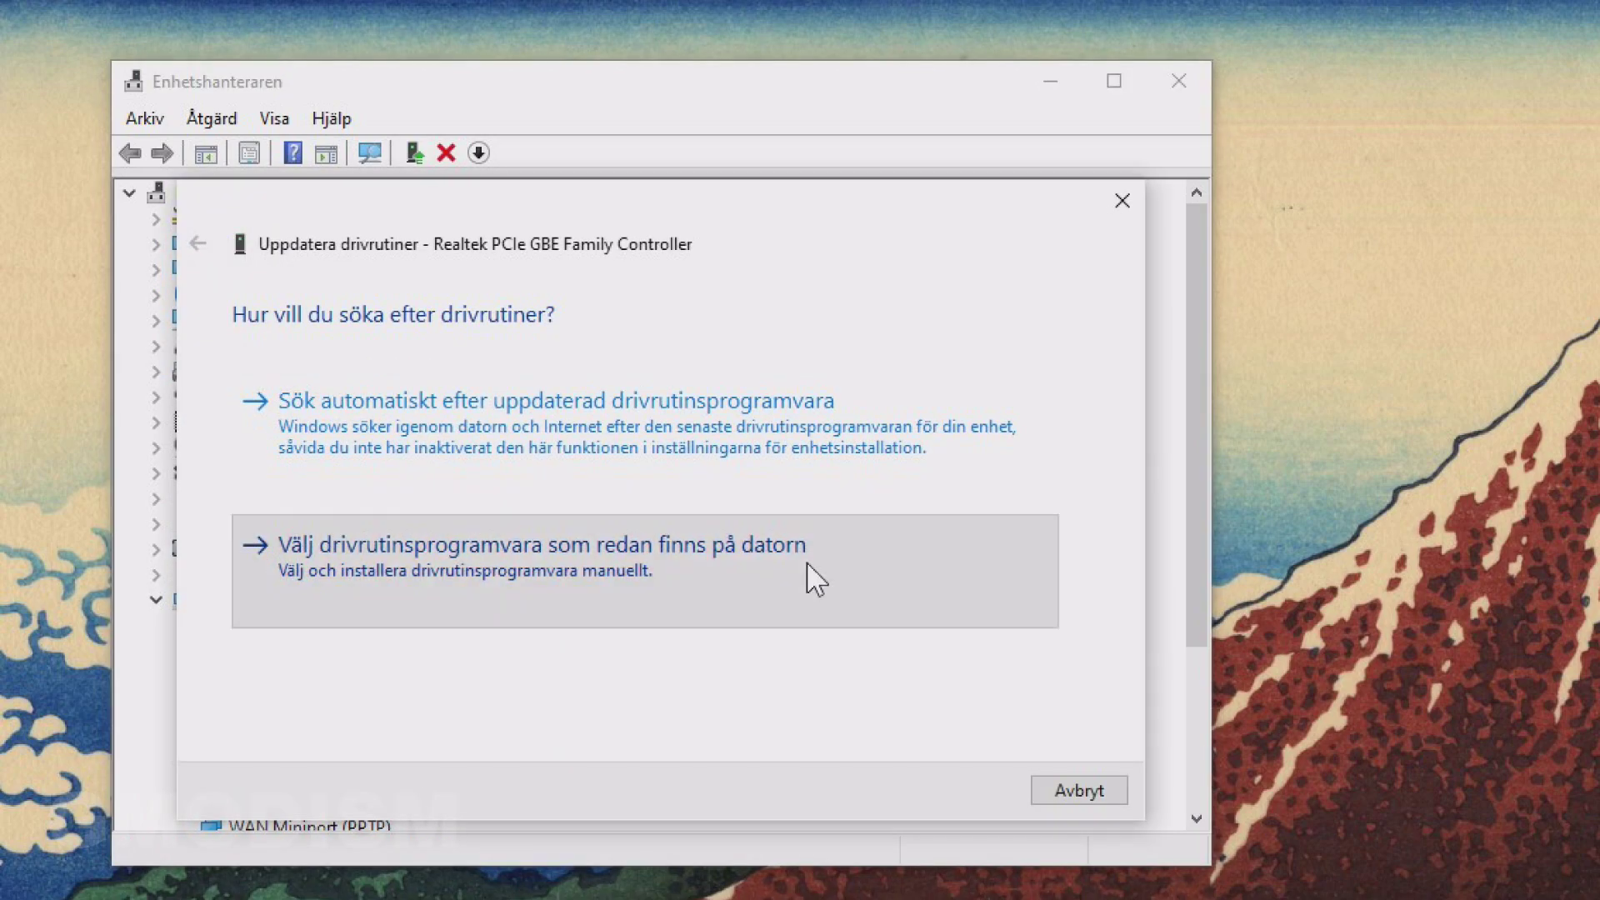
left_click(814, 579)
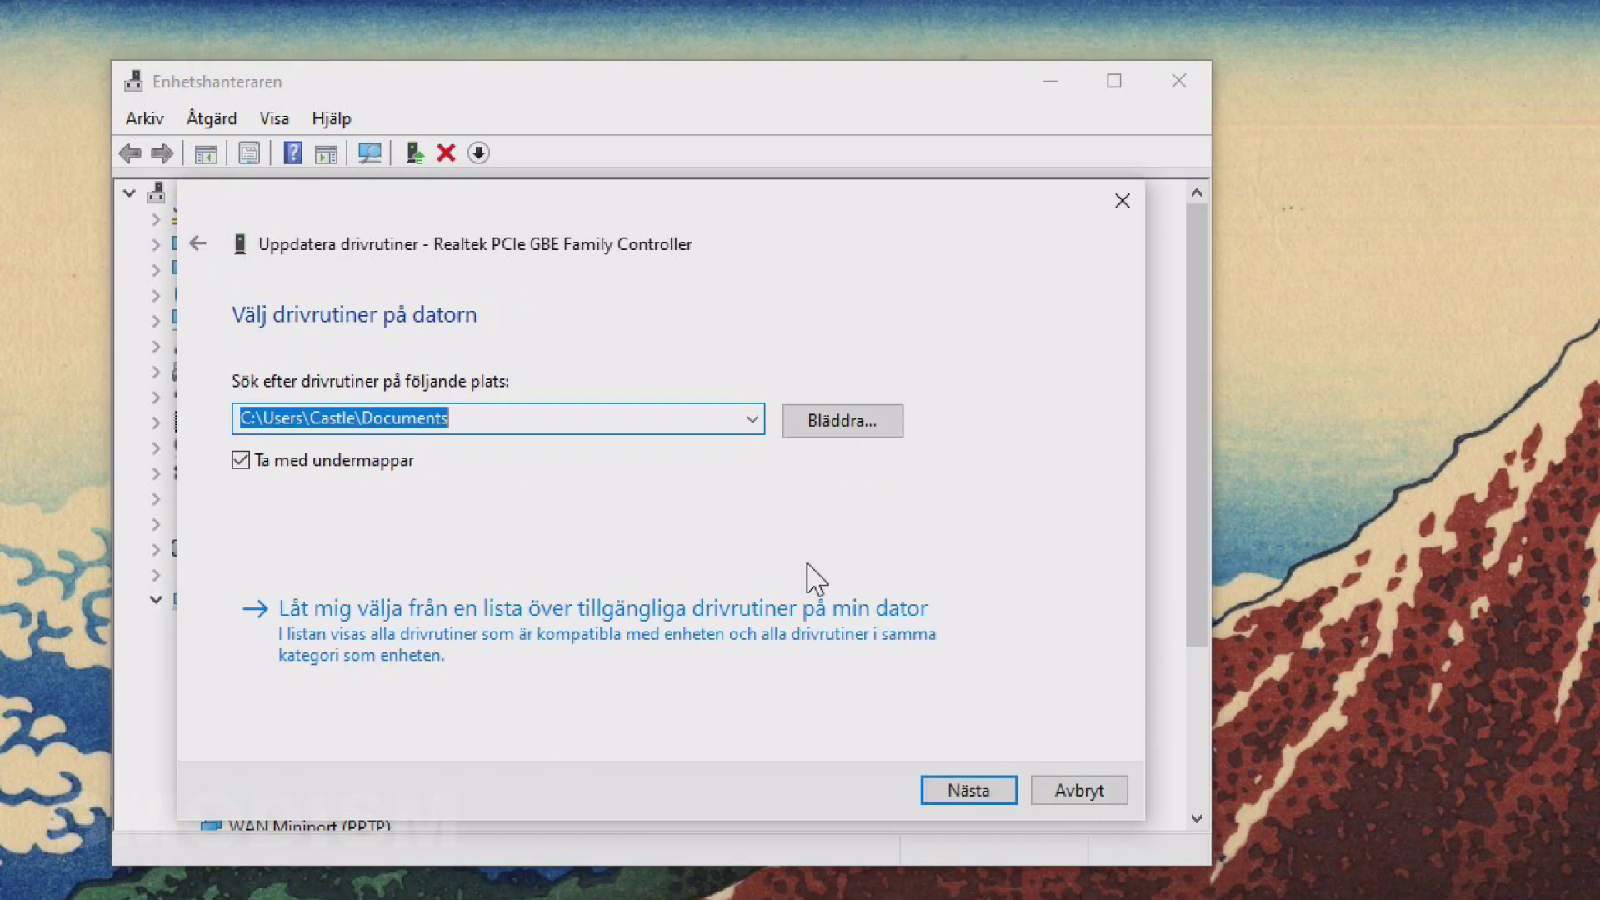
left_click(539, 624)
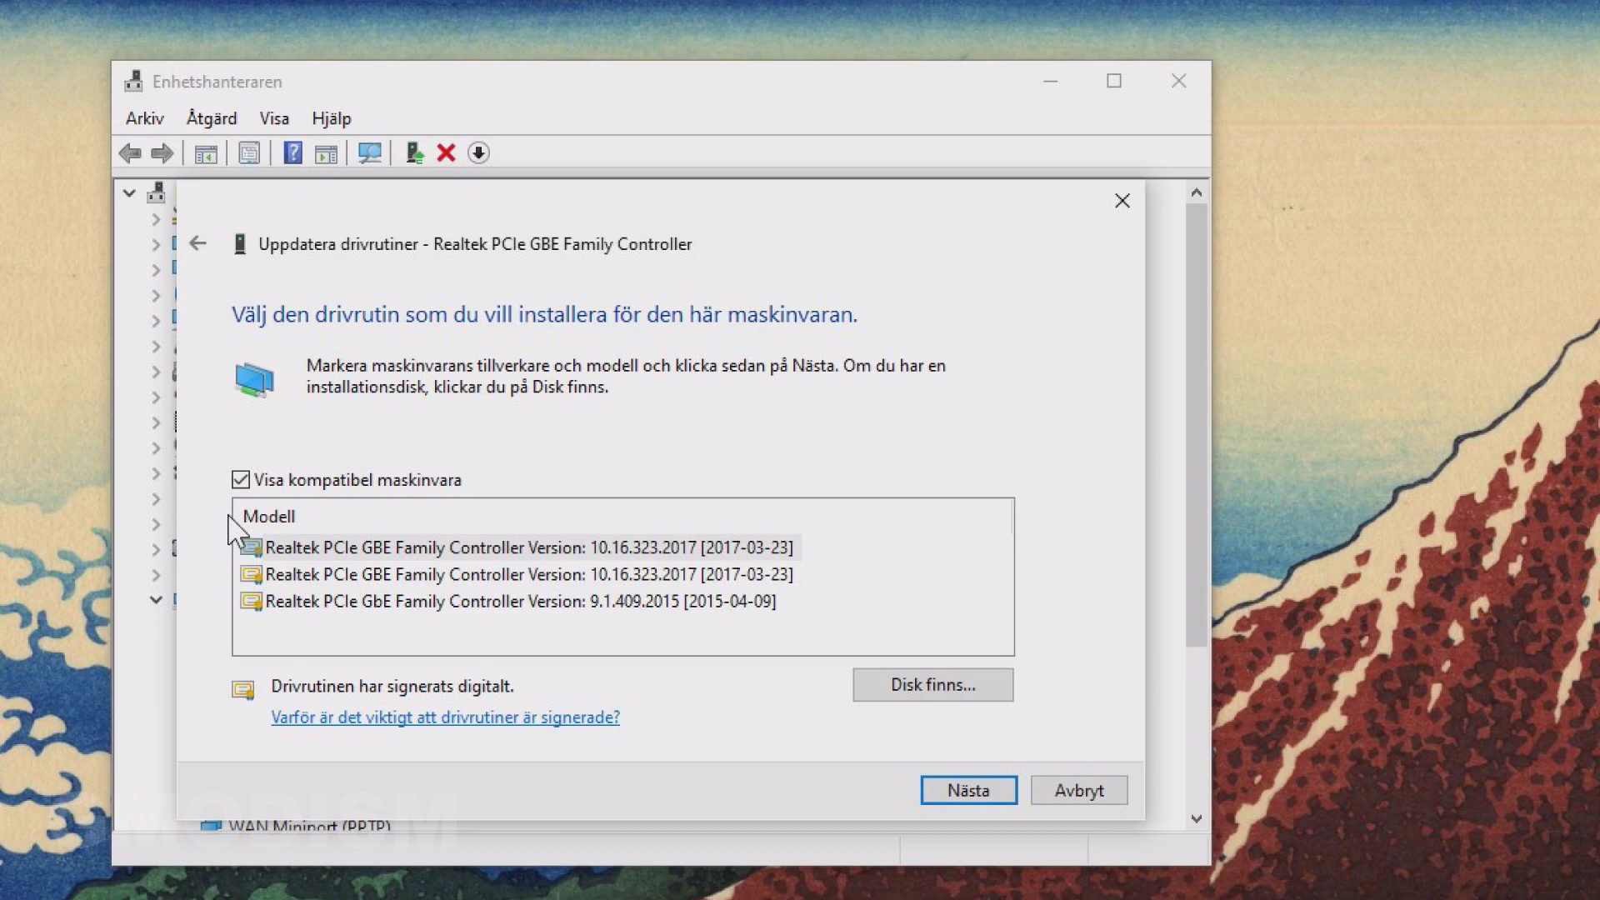
left_click(410, 603)
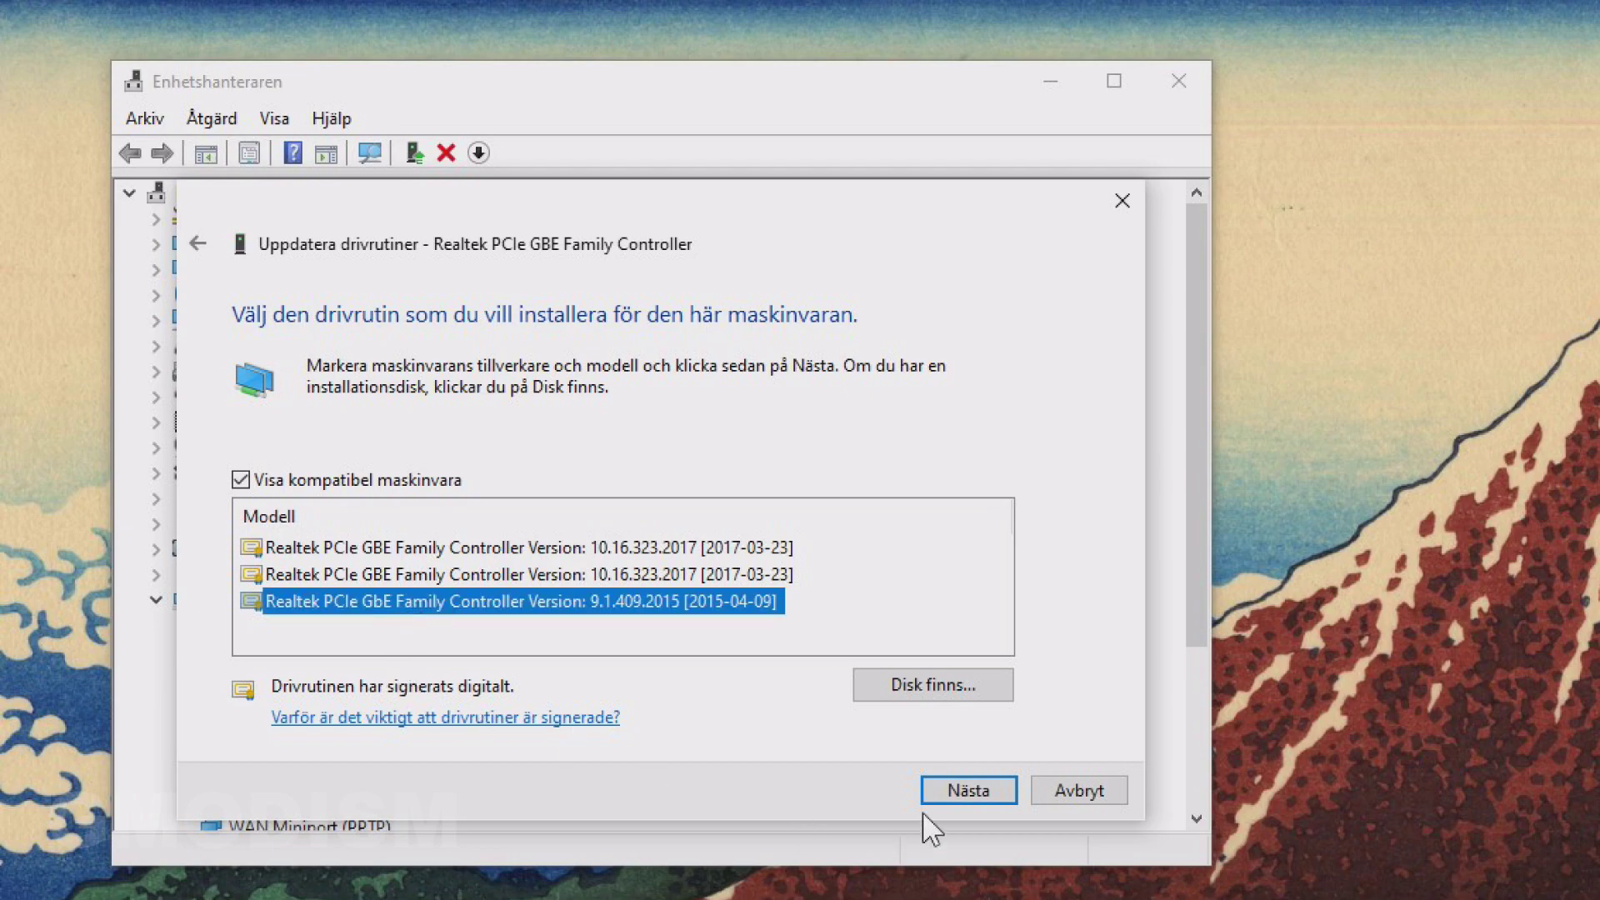
left_click(948, 798)
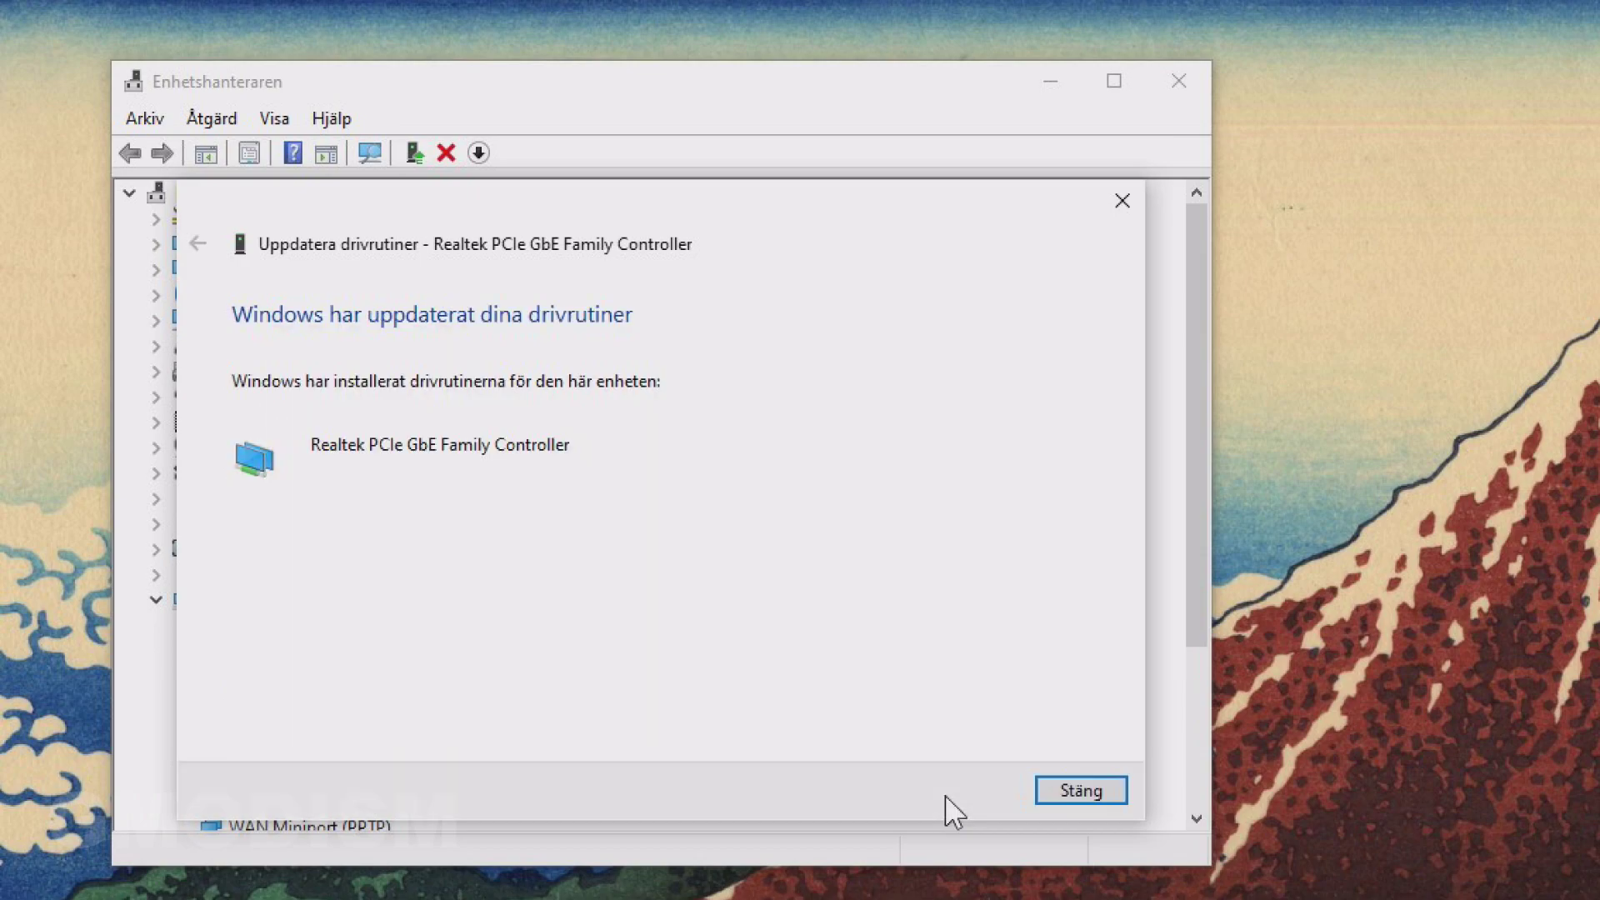
left_click(1087, 783)
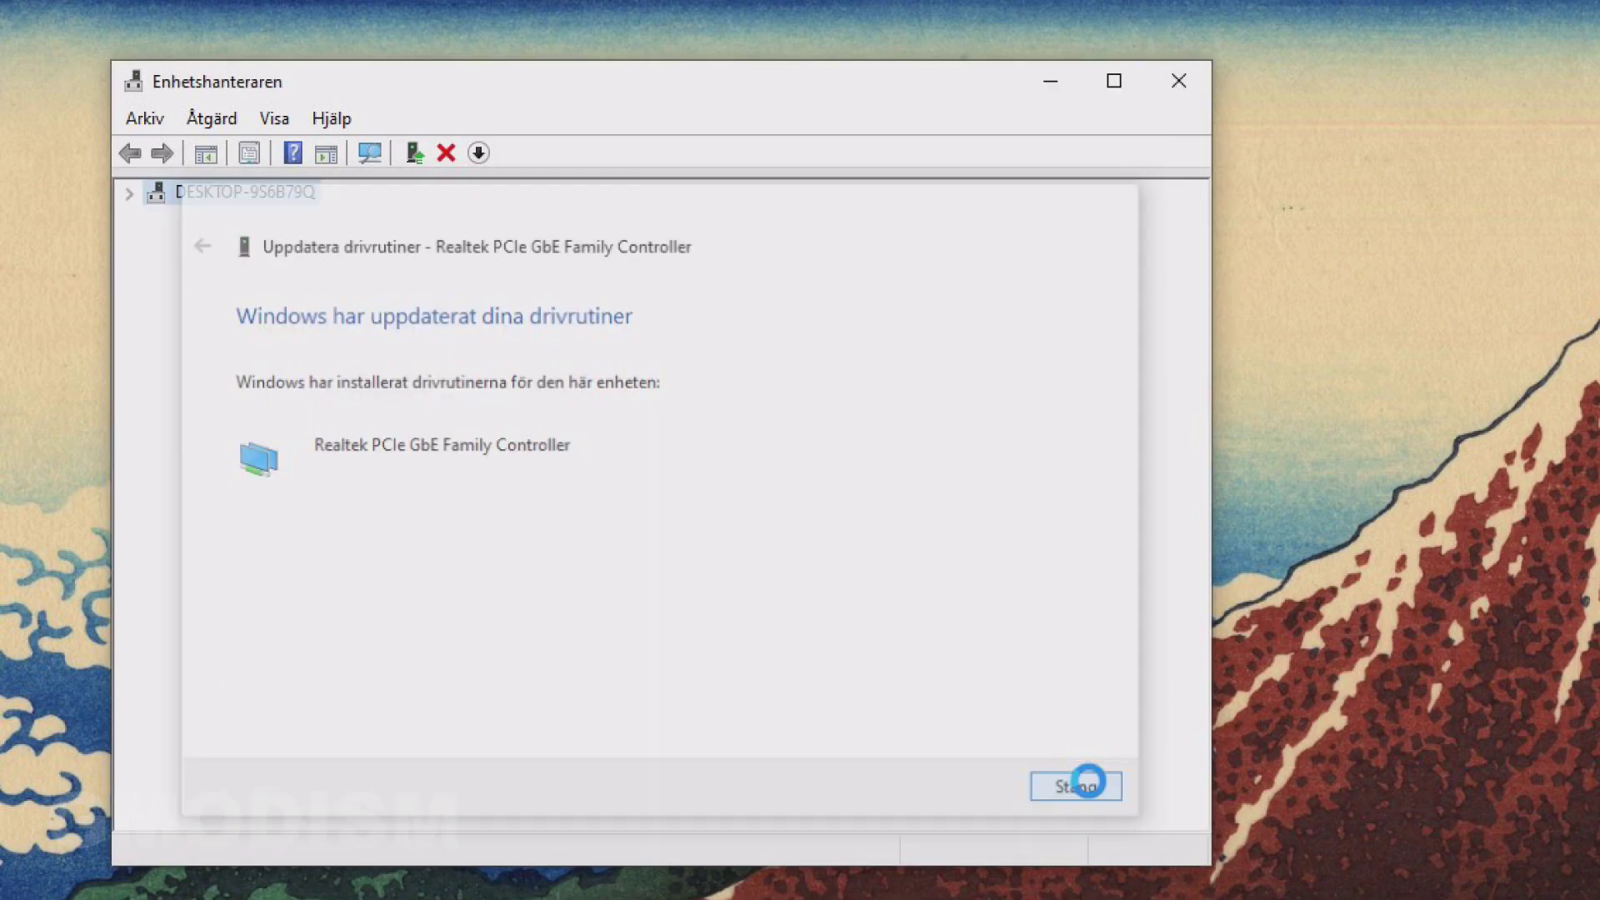
Install the Qualcomm Atheros Communications Inc. driver for the QCA9377 Wireless Network Adapter from the drivers already on the computer
right_click(567, 626)
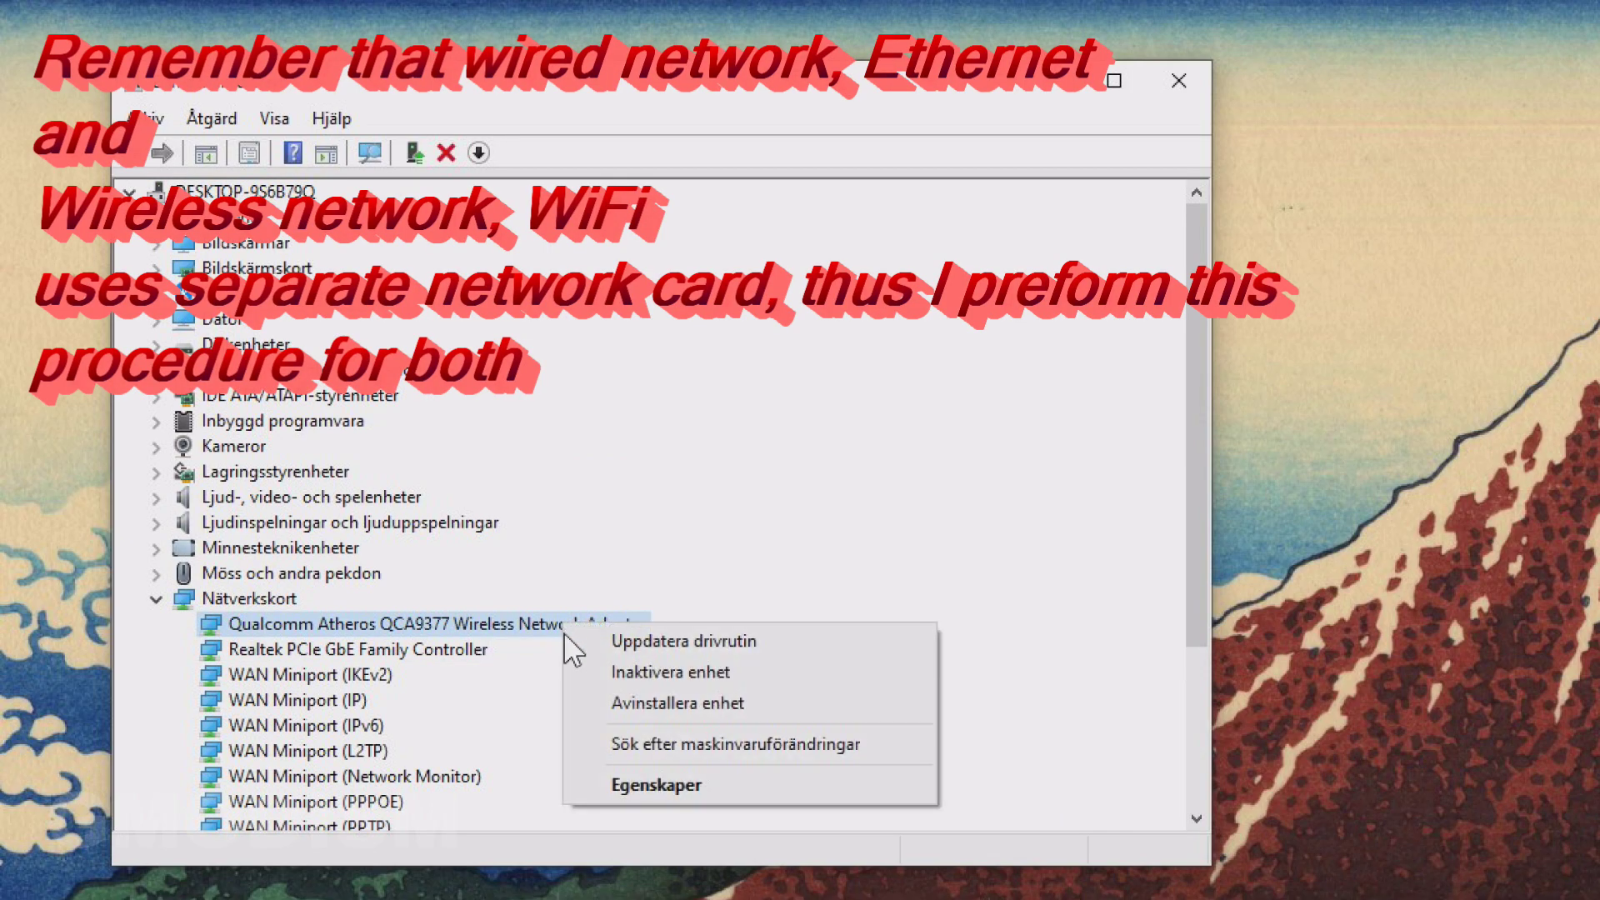
left_click(708, 792)
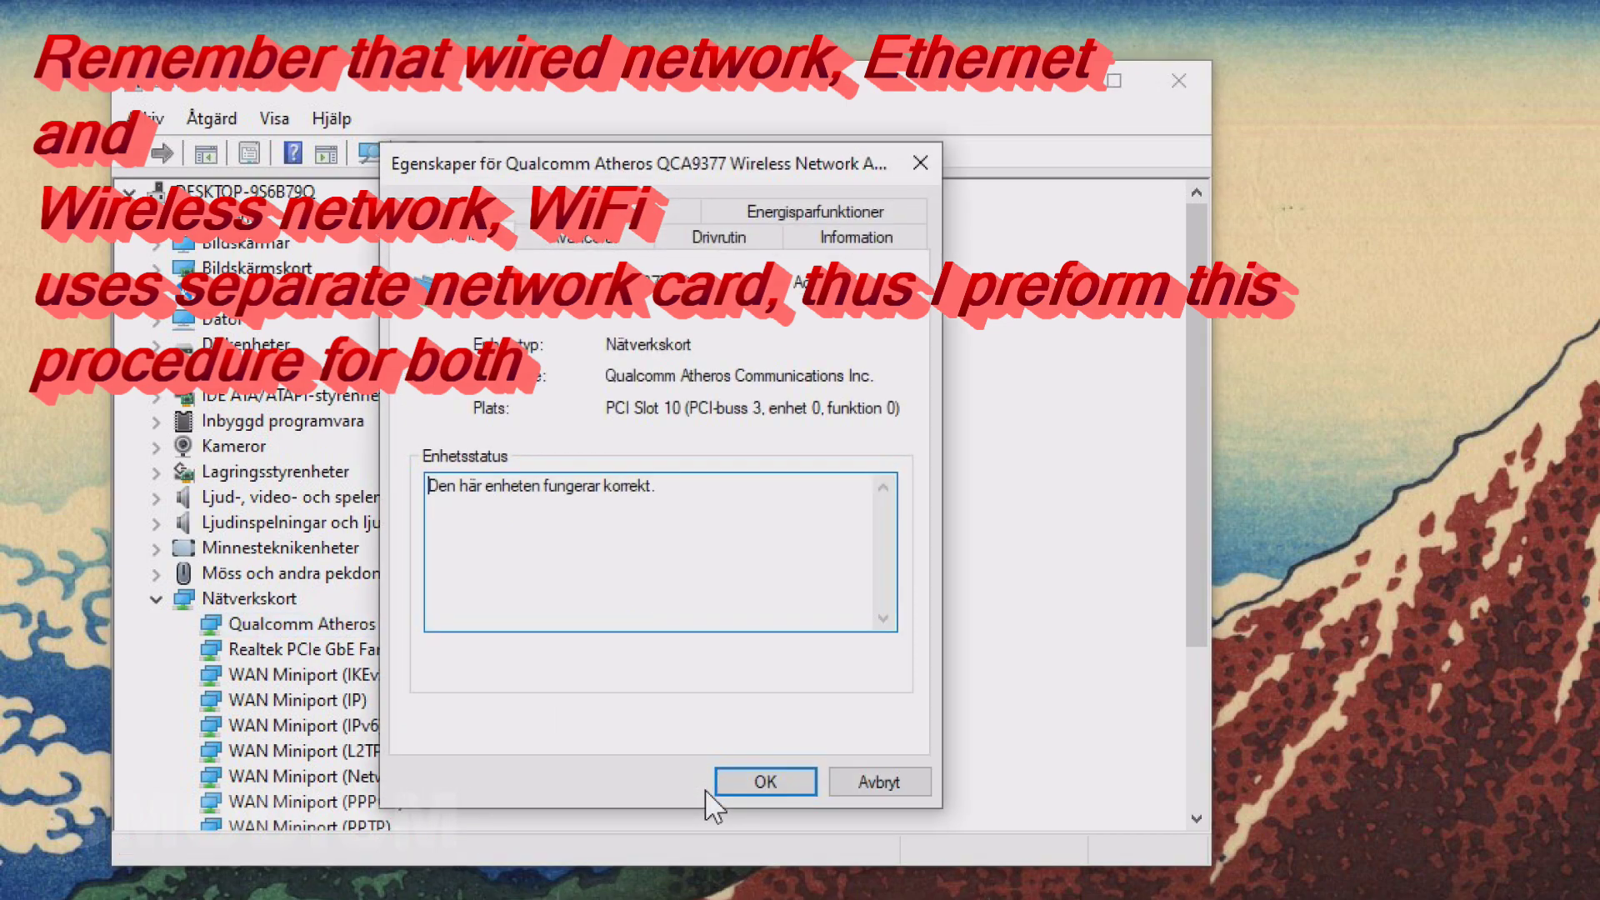
left_click(707, 242)
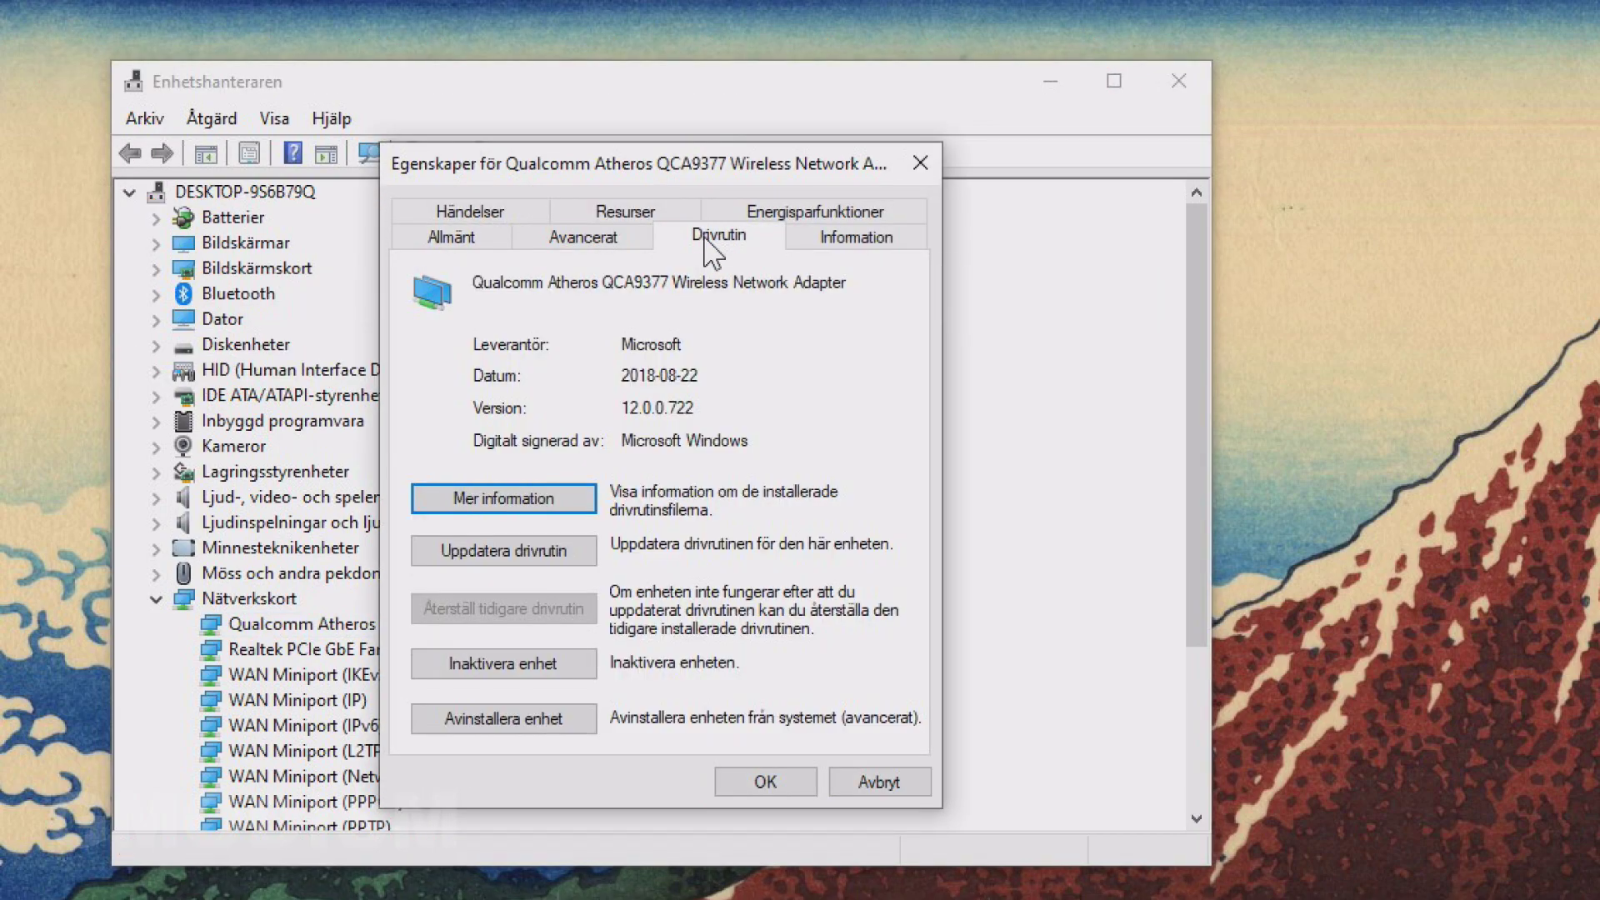
left_click(510, 553)
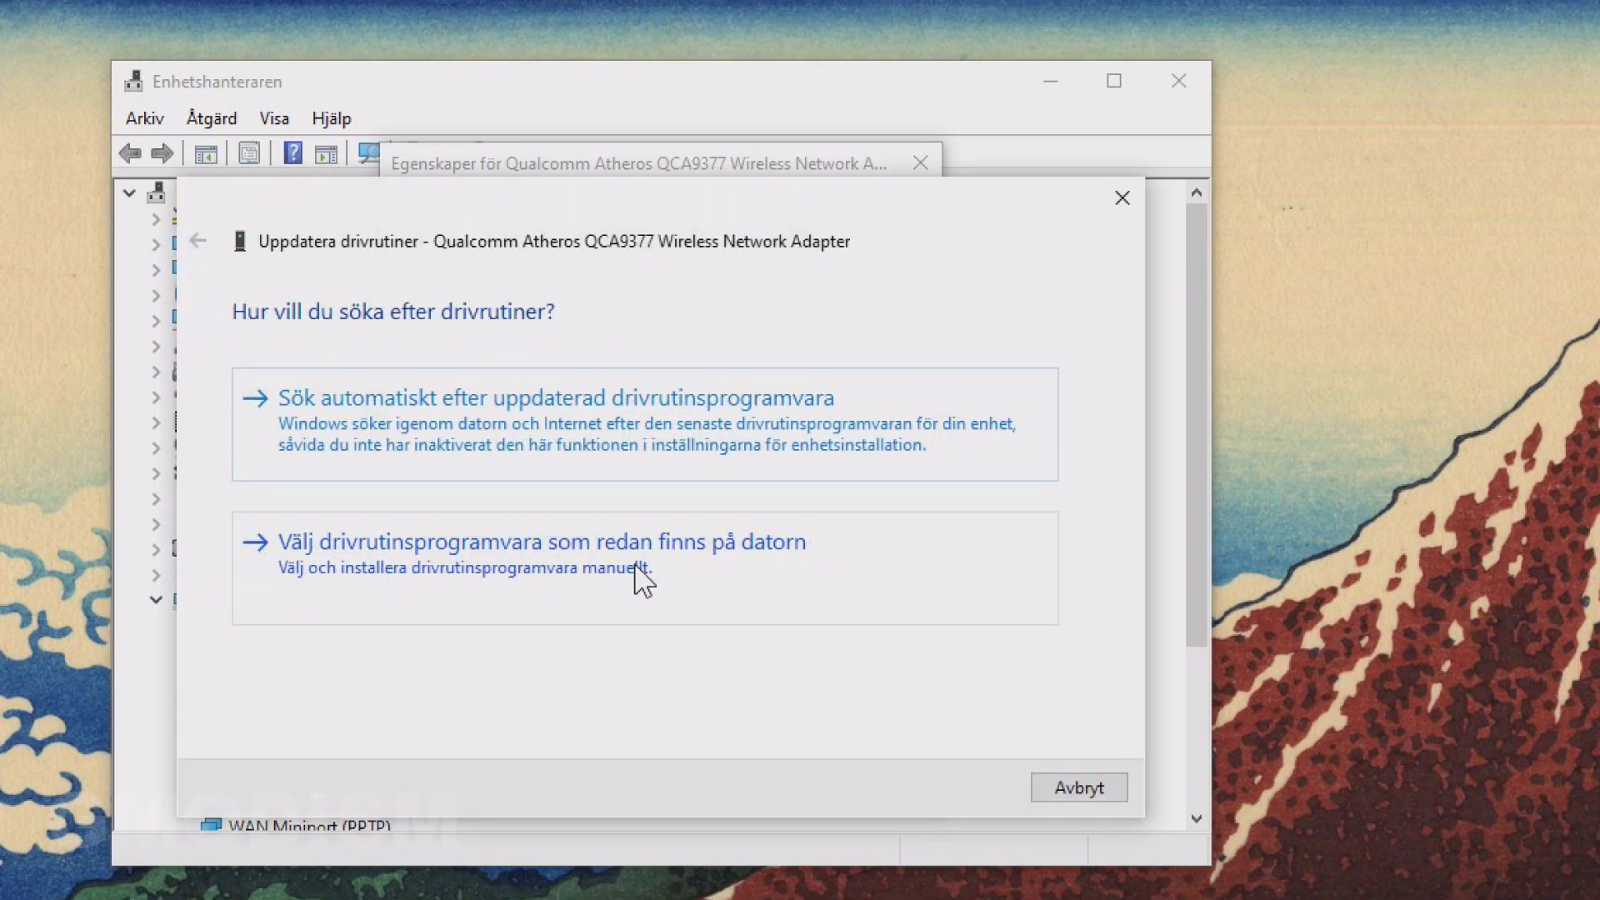
left_click(641, 575)
left_click(485, 646)
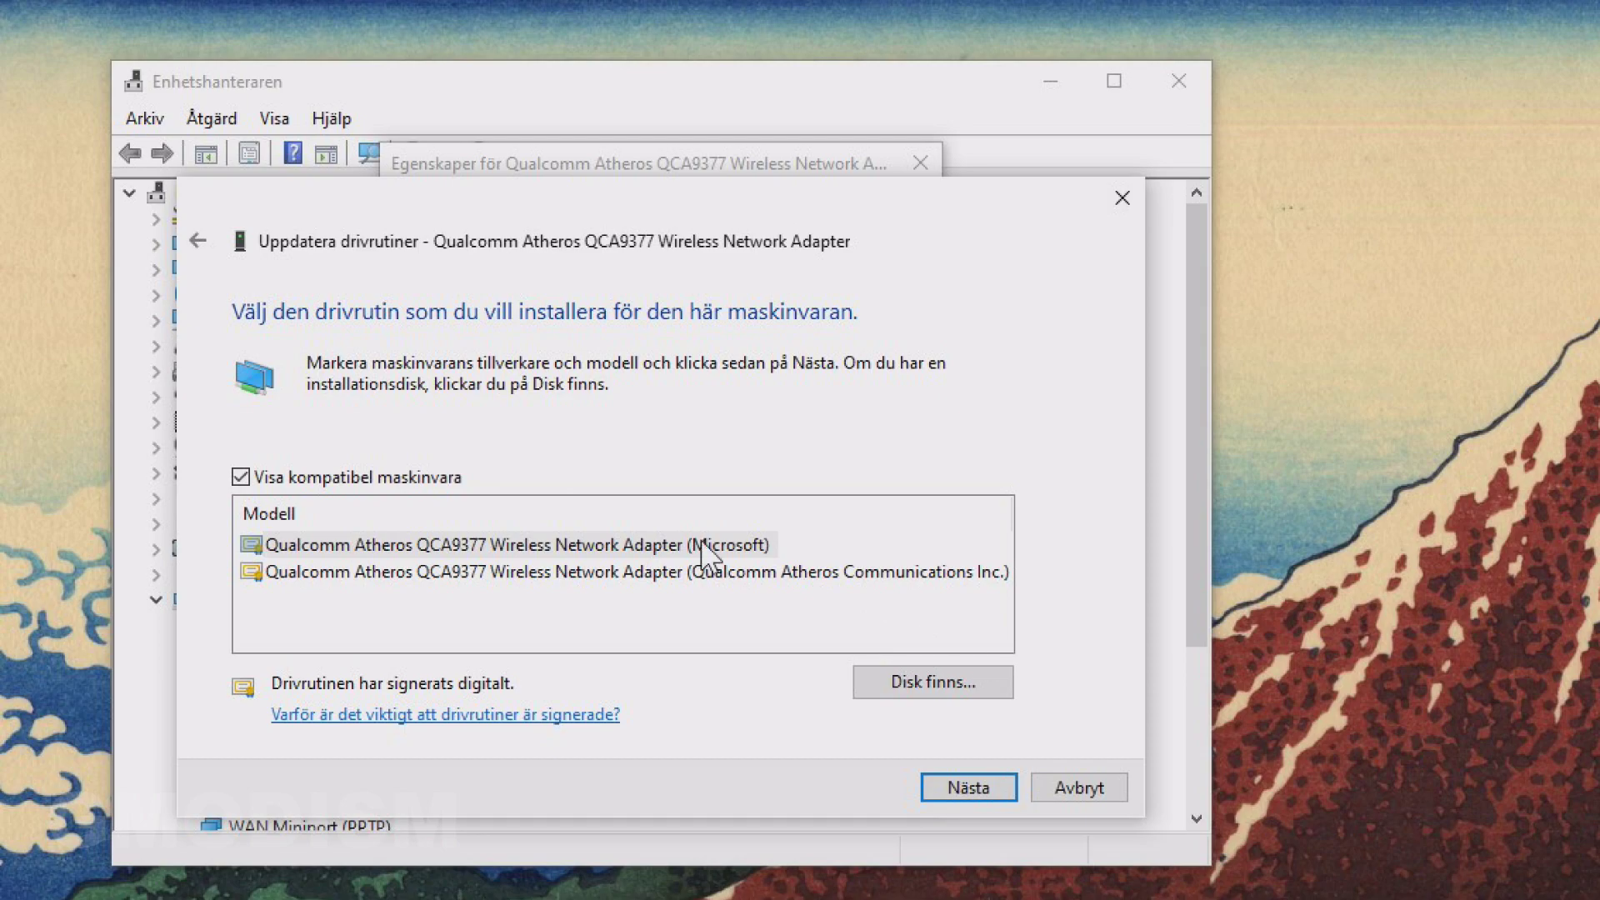
left_click(405, 581)
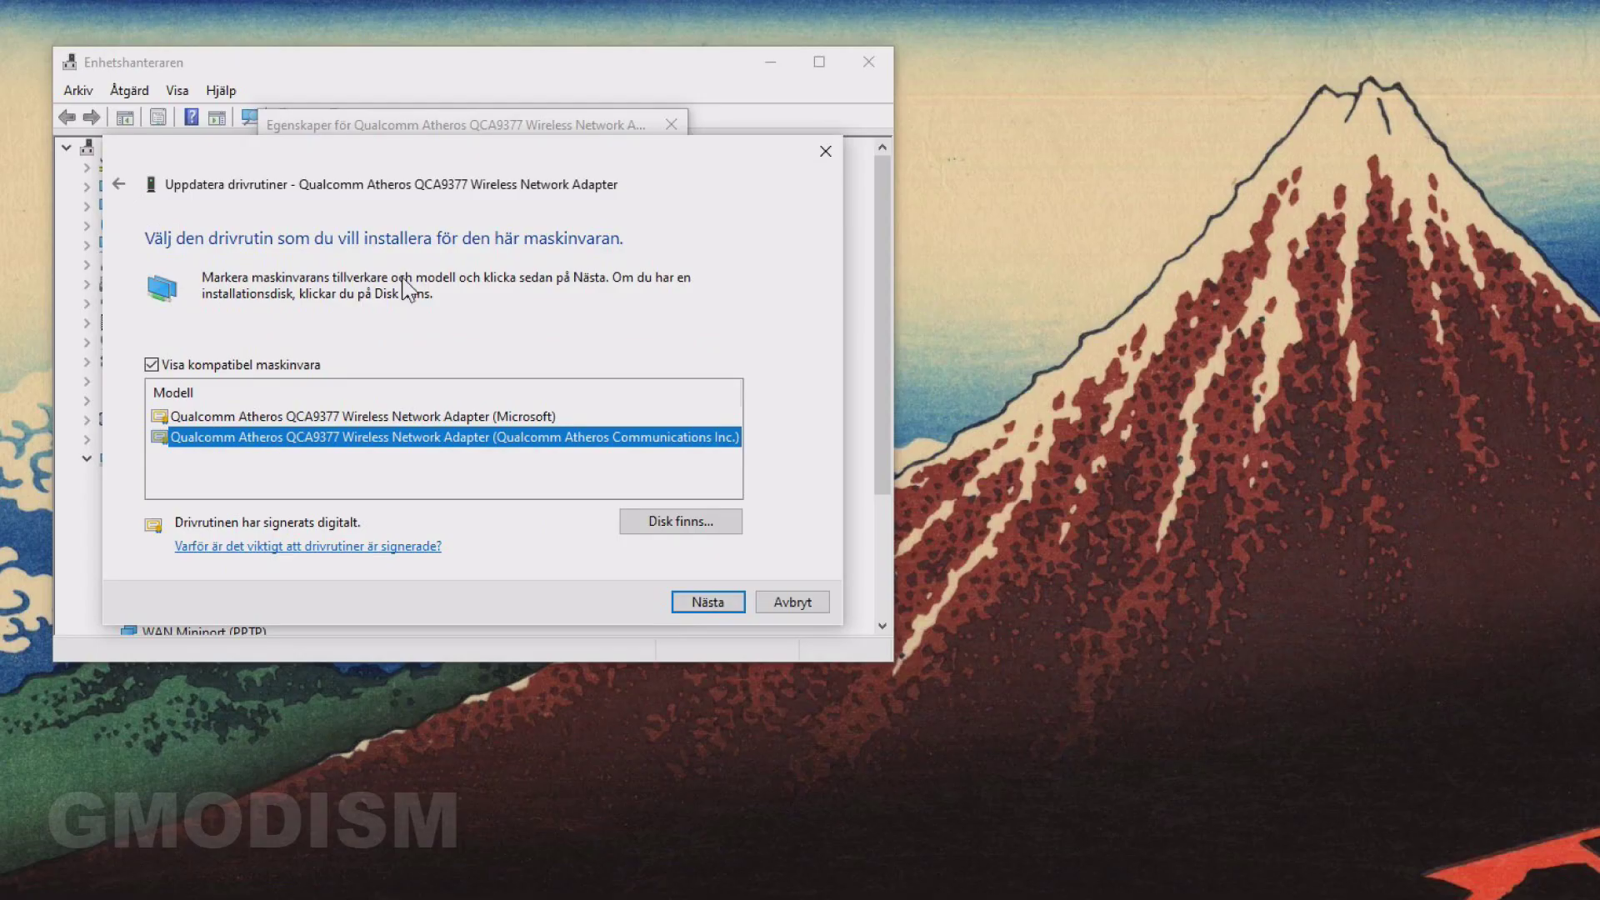
left_click_drag(815, 194, 1585, 270)
left_click_drag(1180, 207, 1263, 202)
left_click(1374, 655)
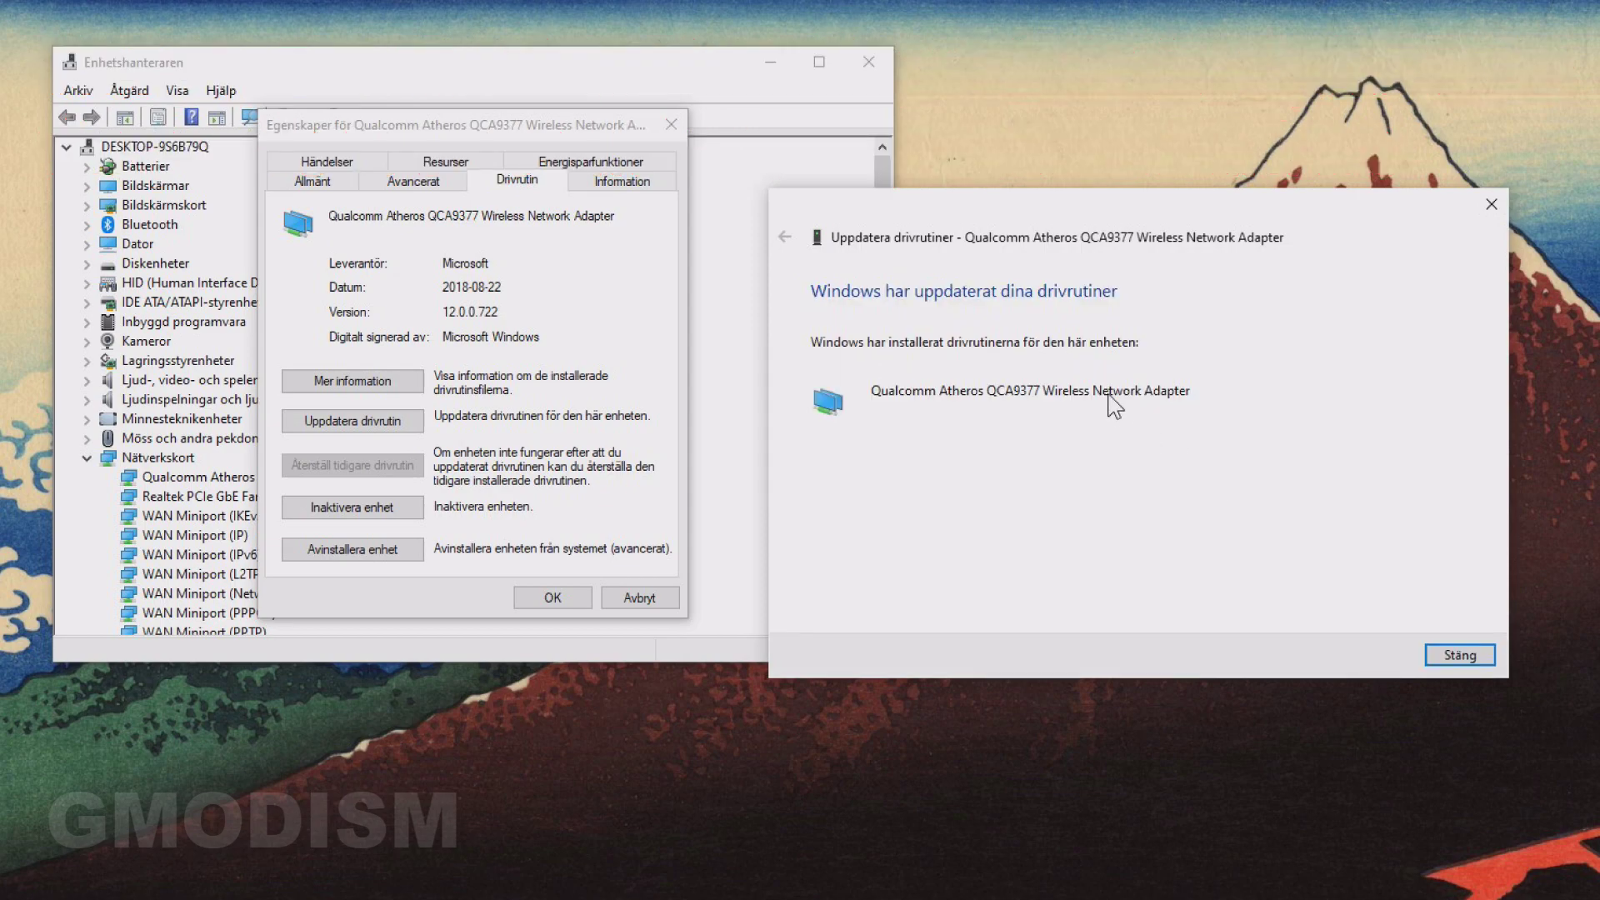
left_click(1460, 655)
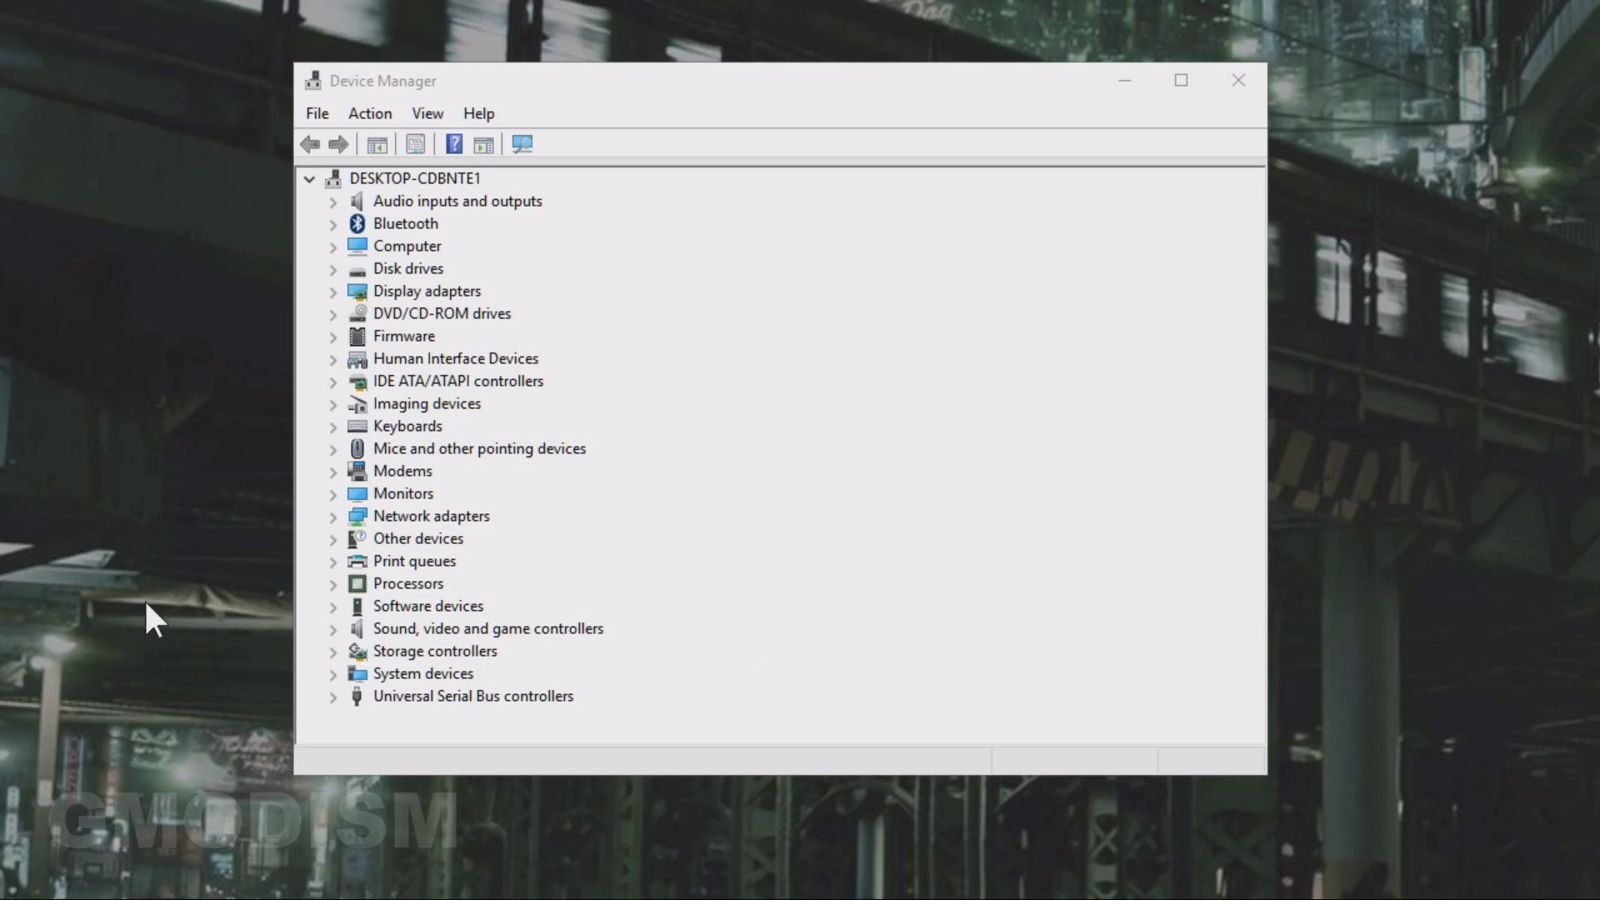
Disallow the computer from turning off the Intel(R) I211 Gigabit Network Connection adapter to save power
left_click(332, 516)
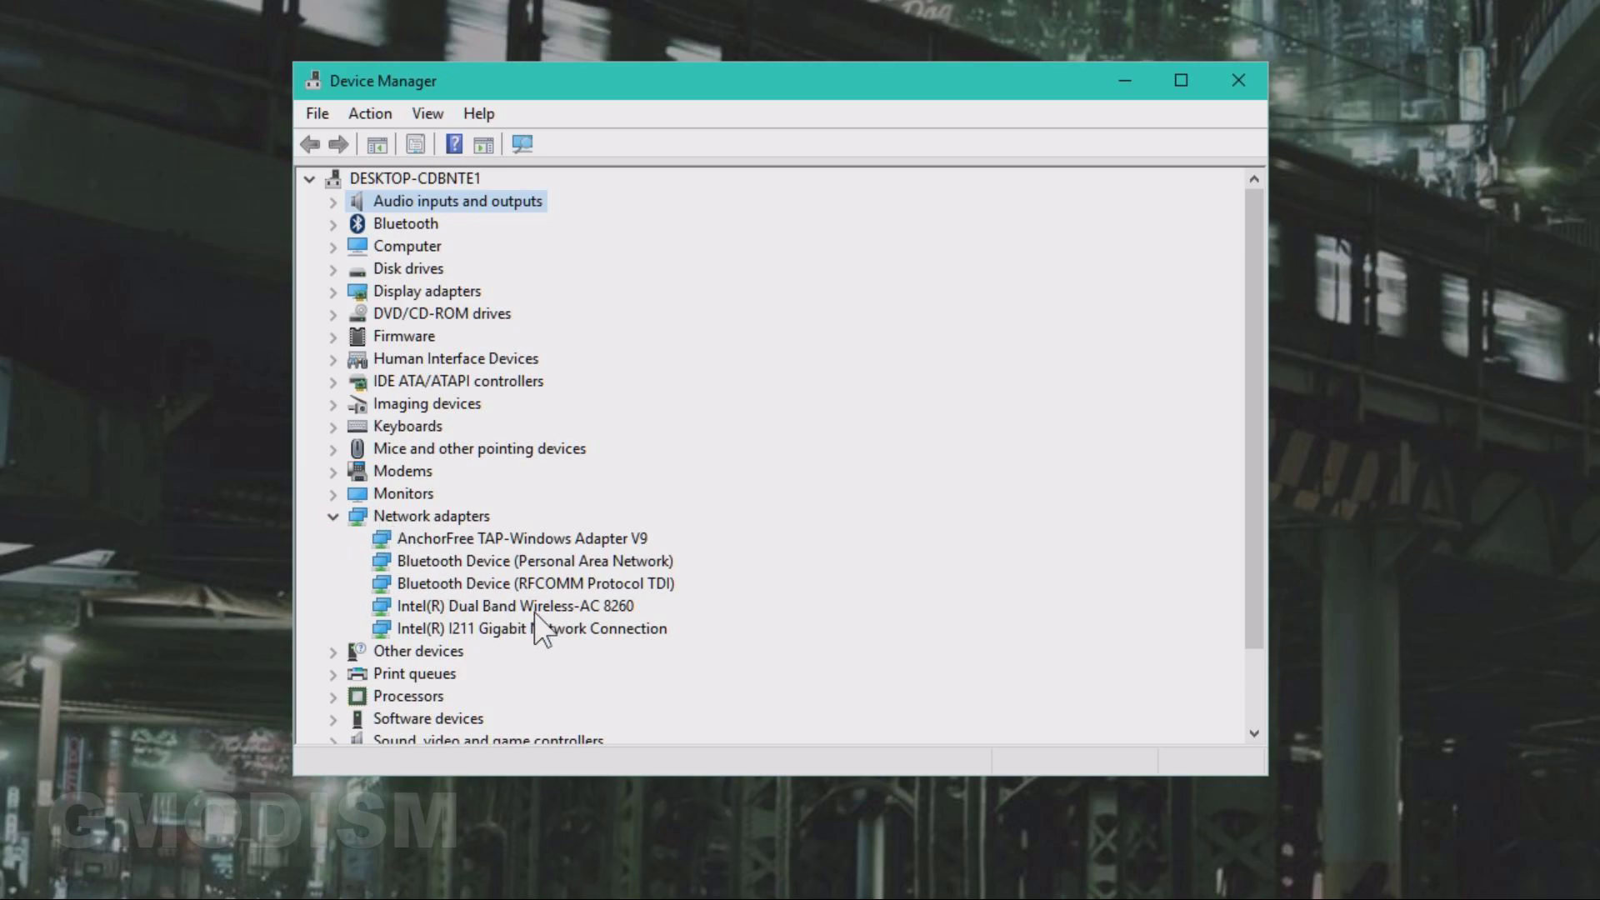
left_click(566, 614)
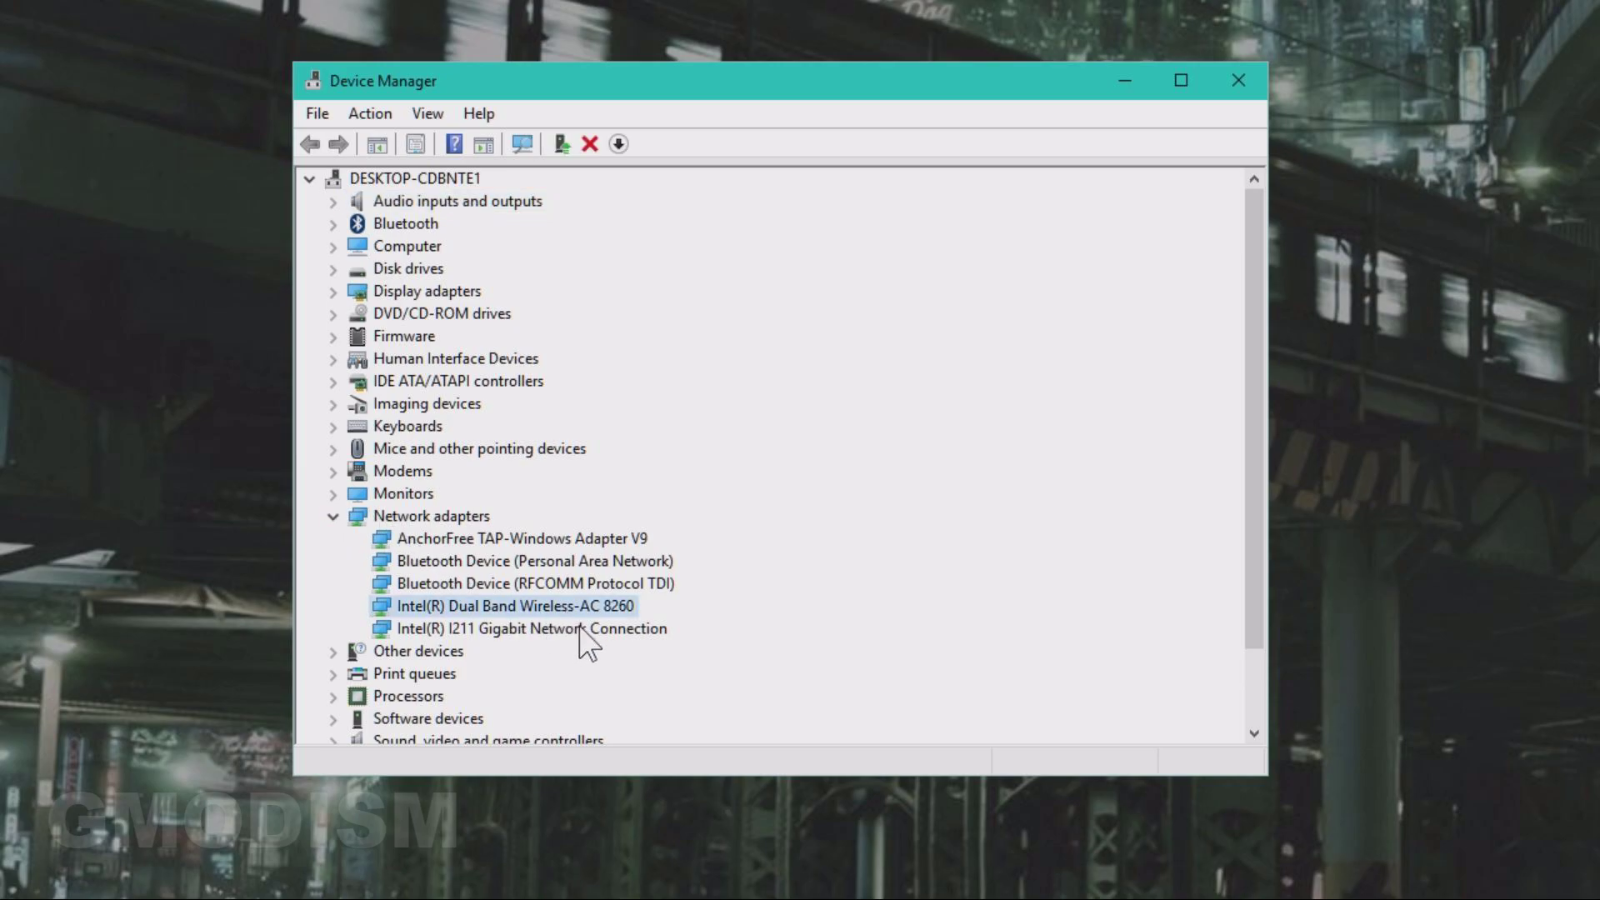
left_click(583, 634)
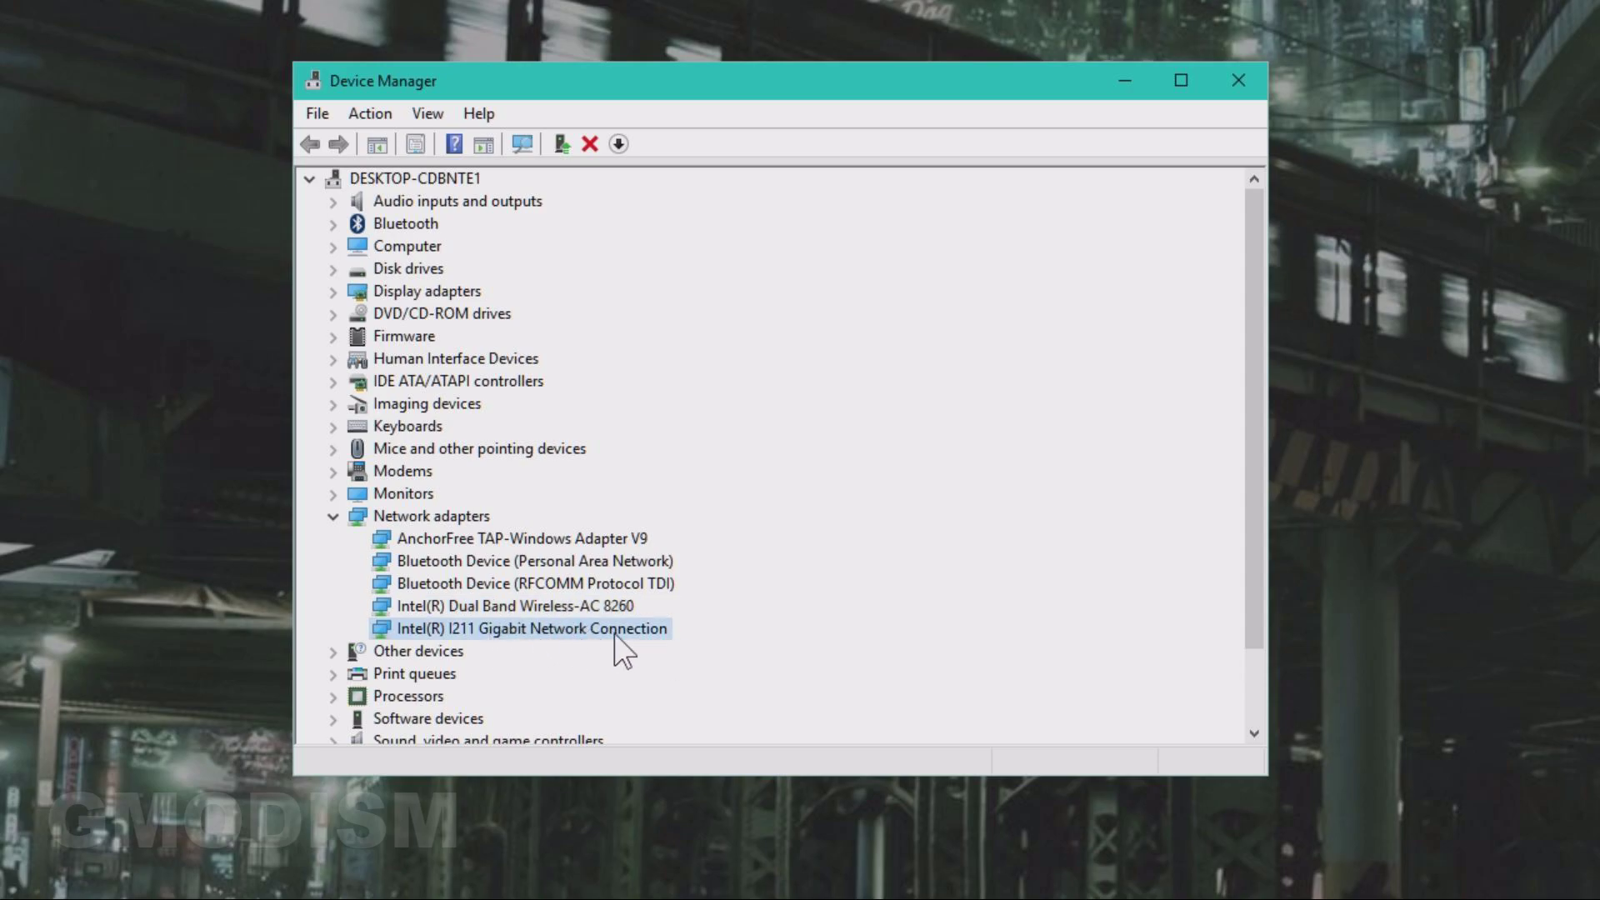
double_click(564, 637)
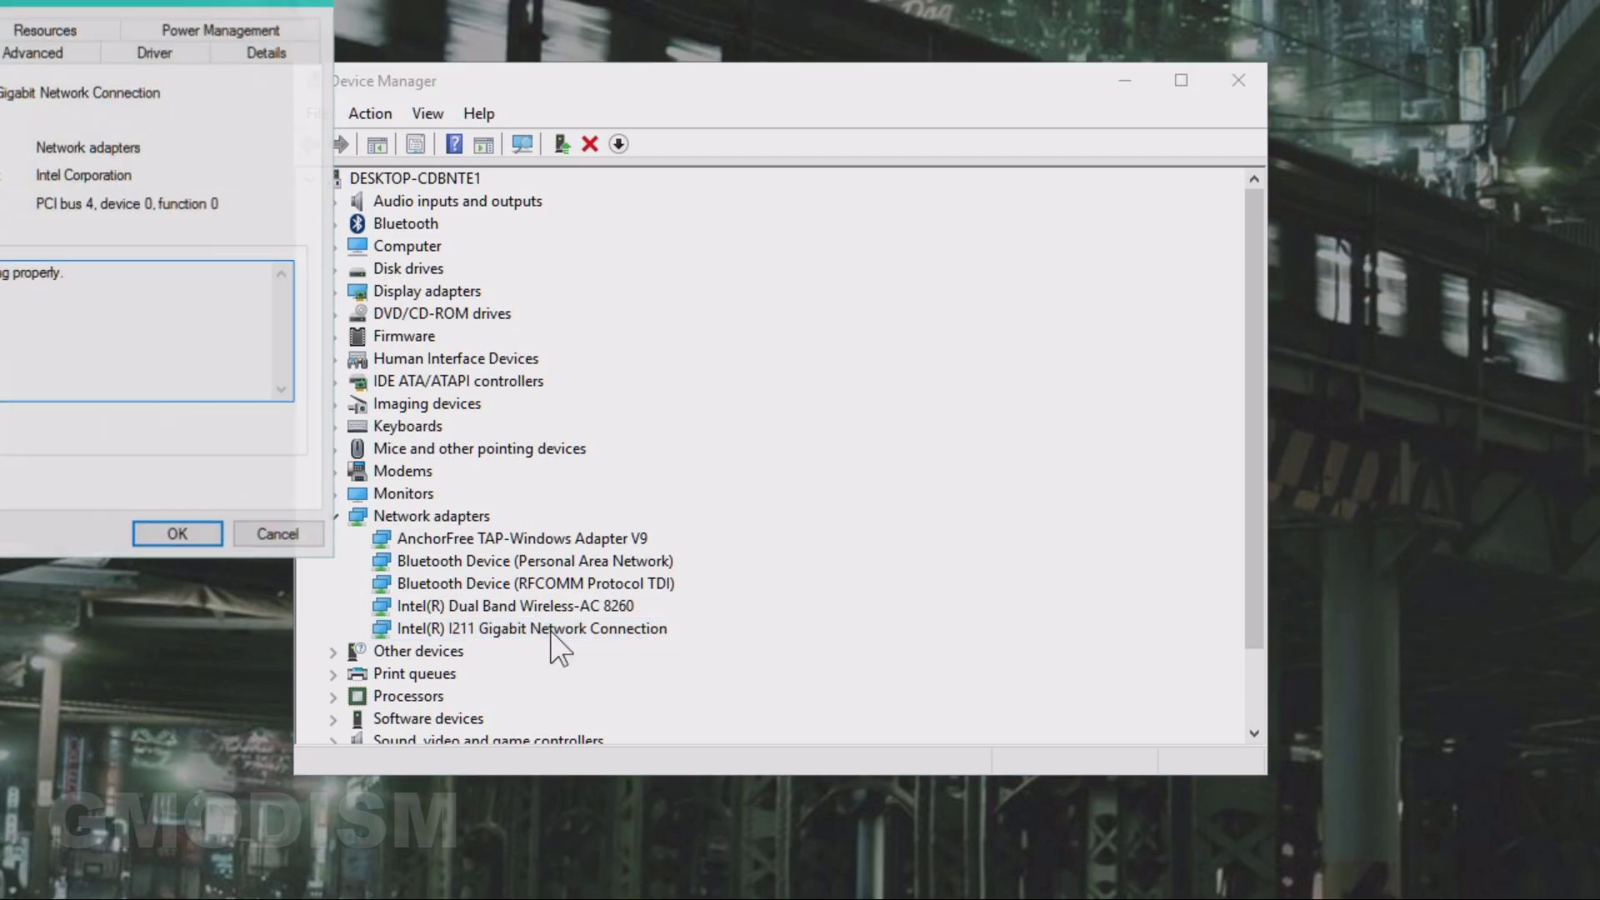
left_click_drag(125, 2, 608, 140)
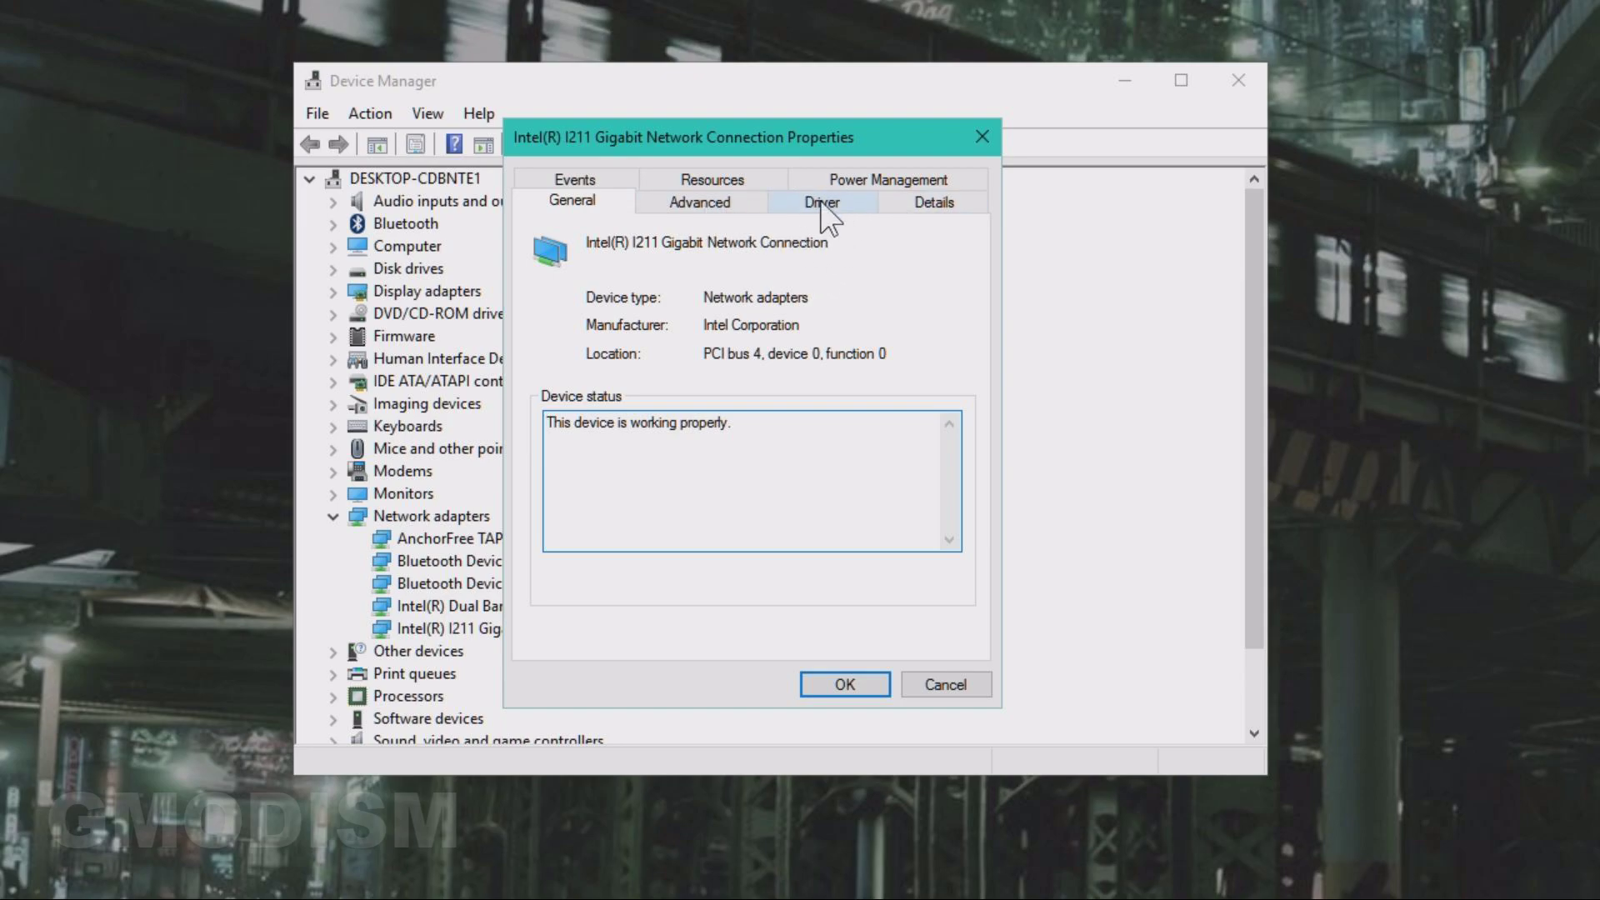
left_click(881, 178)
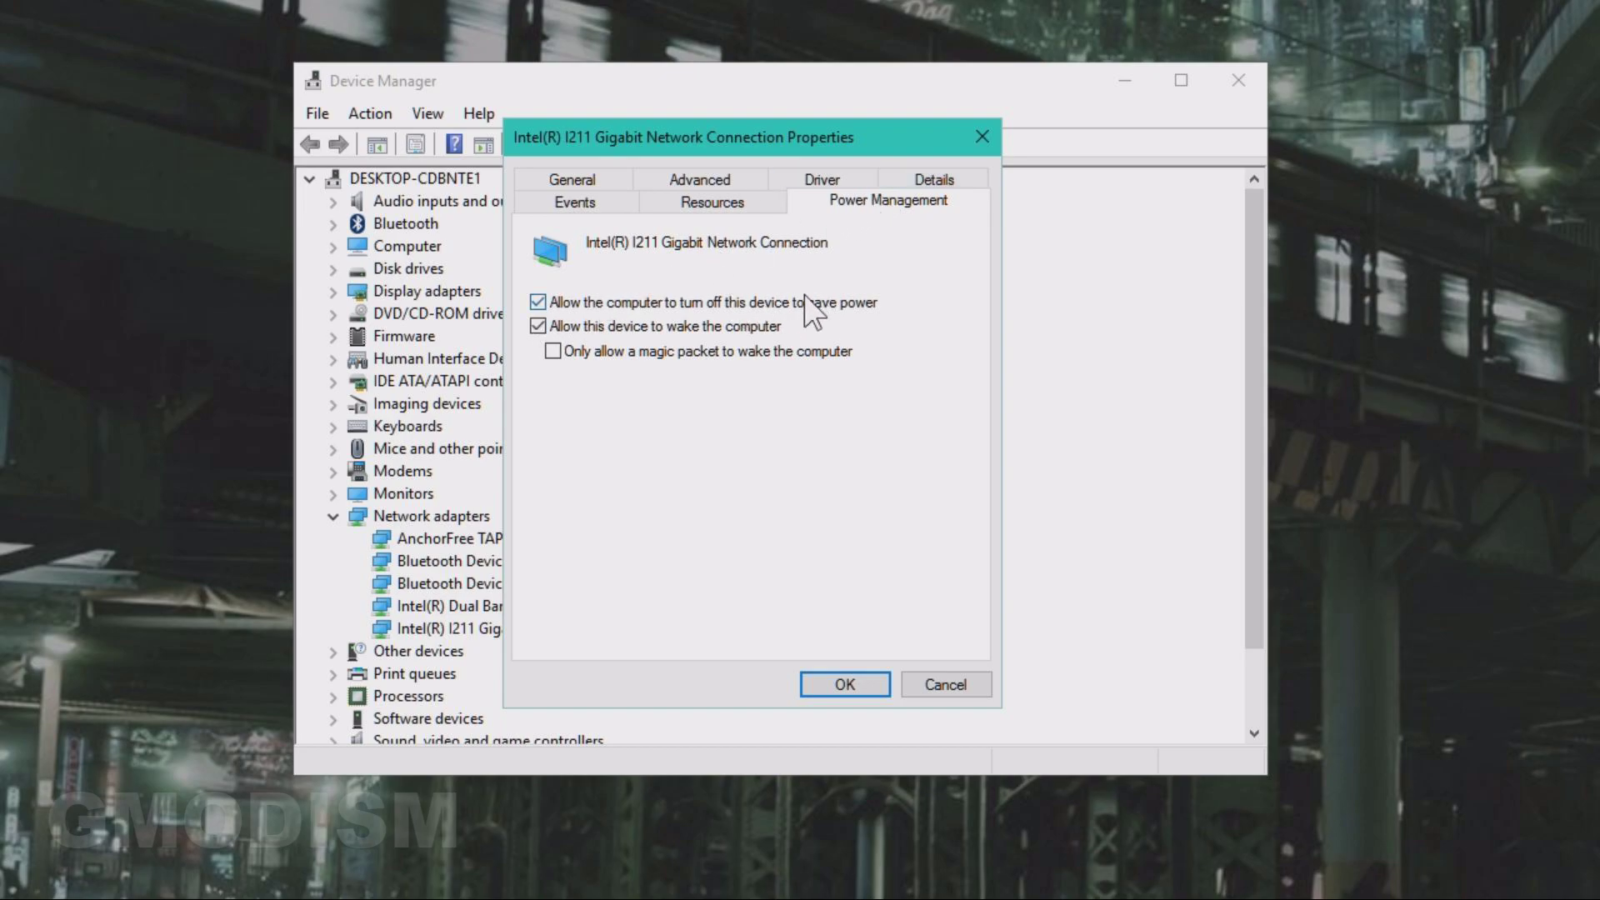
left_click(538, 301)
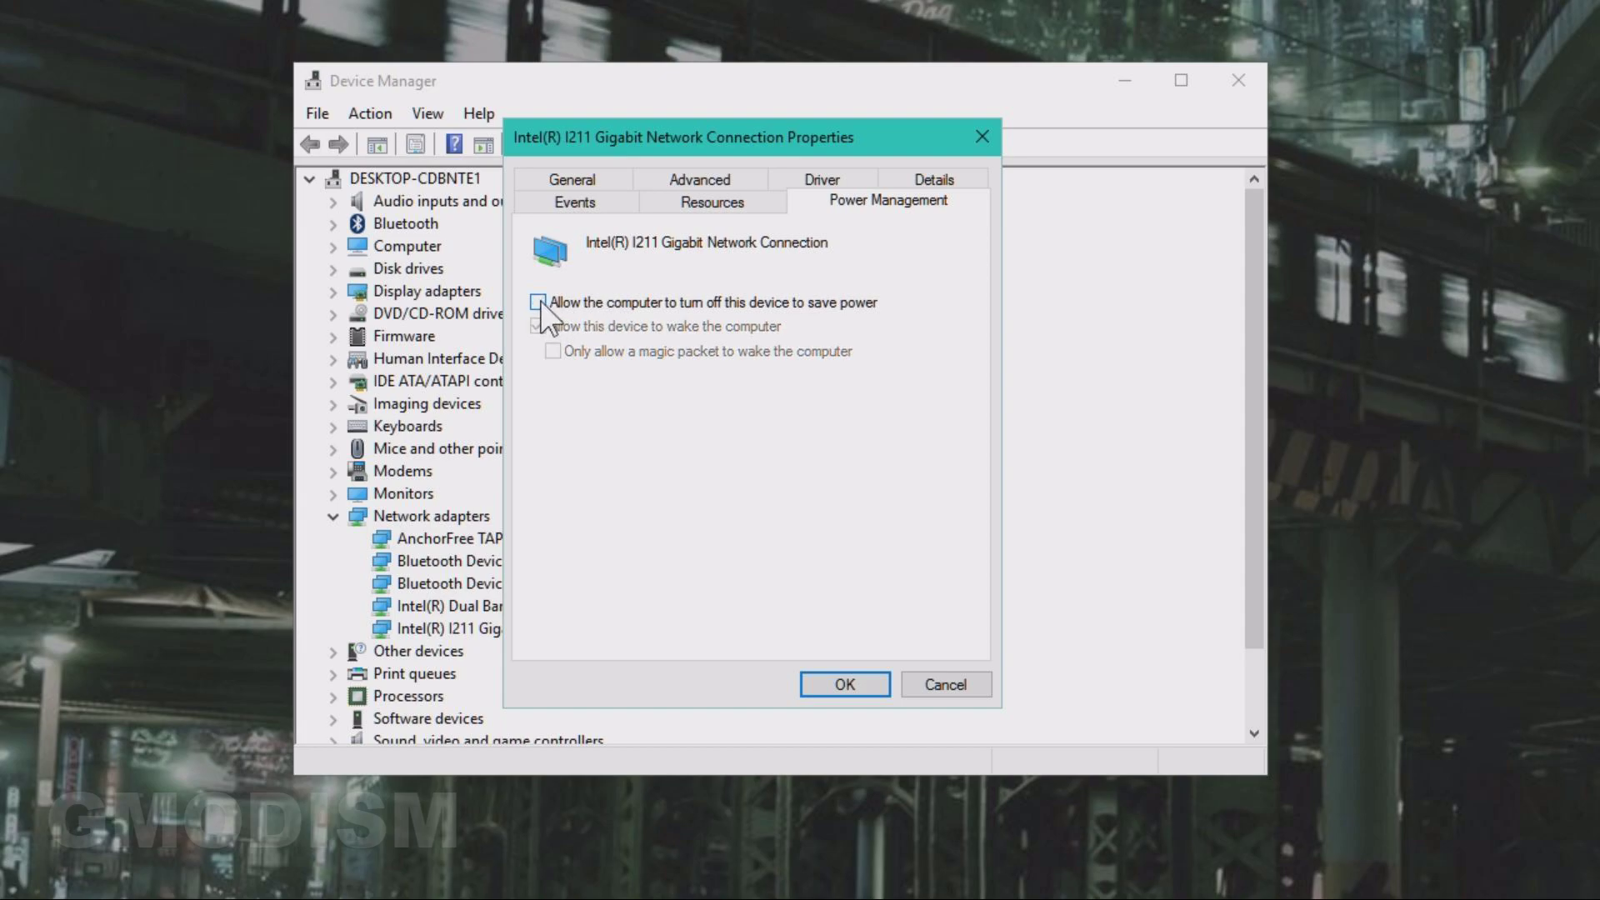
left_click(852, 677)
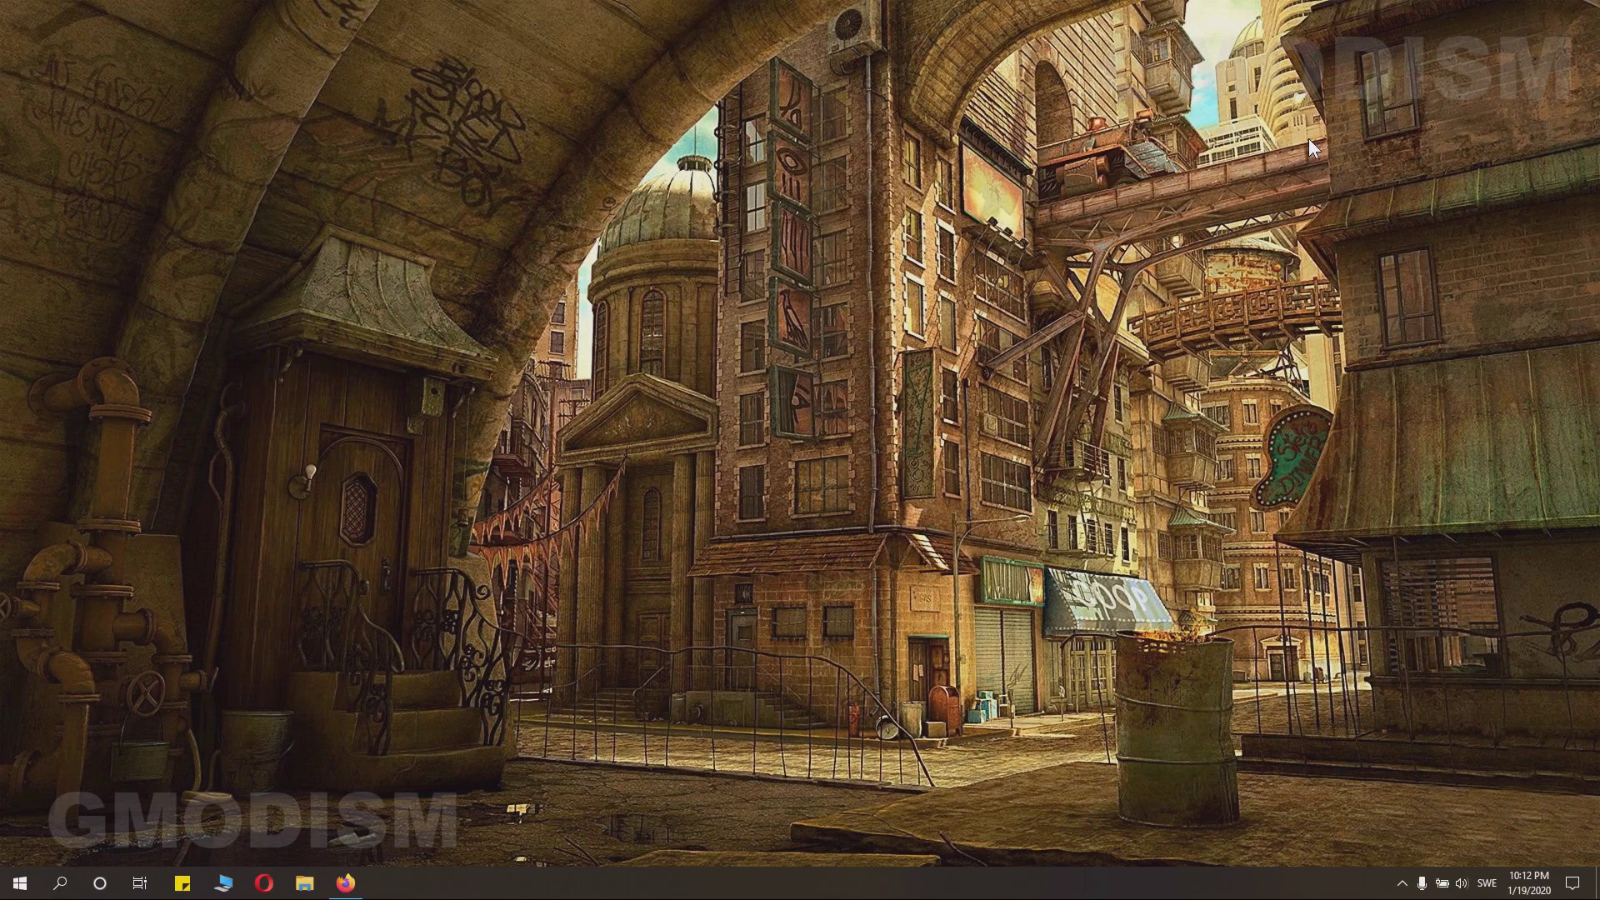
Open the Microphone privacy page in Windows Settings and review the device, Store app and desktop app access permissions
key("super")
type("settings,")
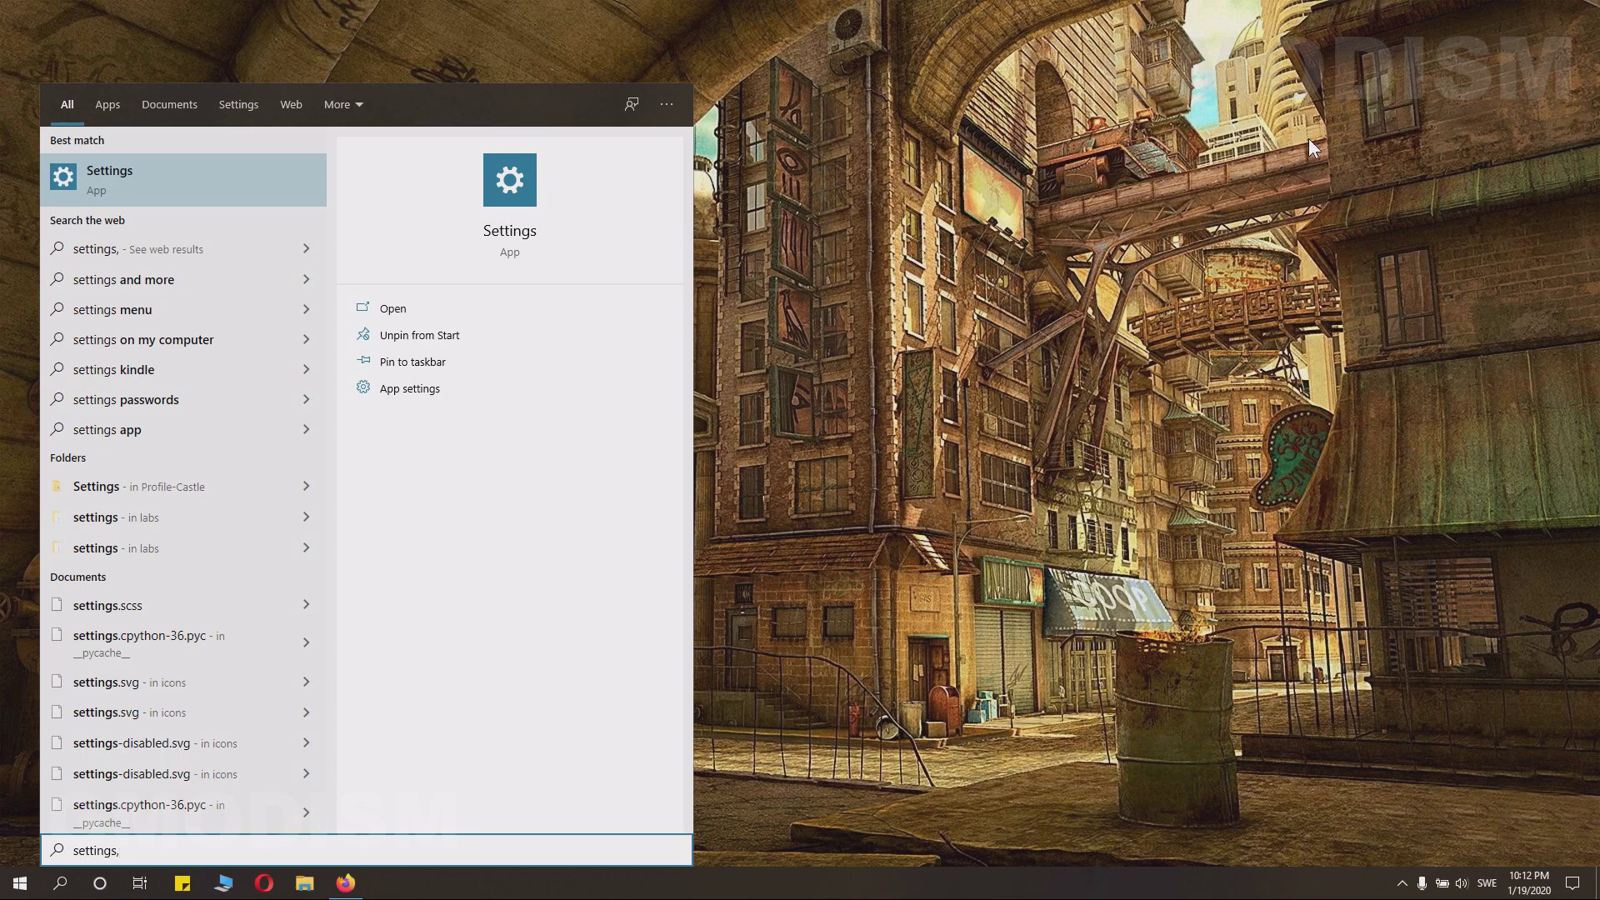
key("Return")
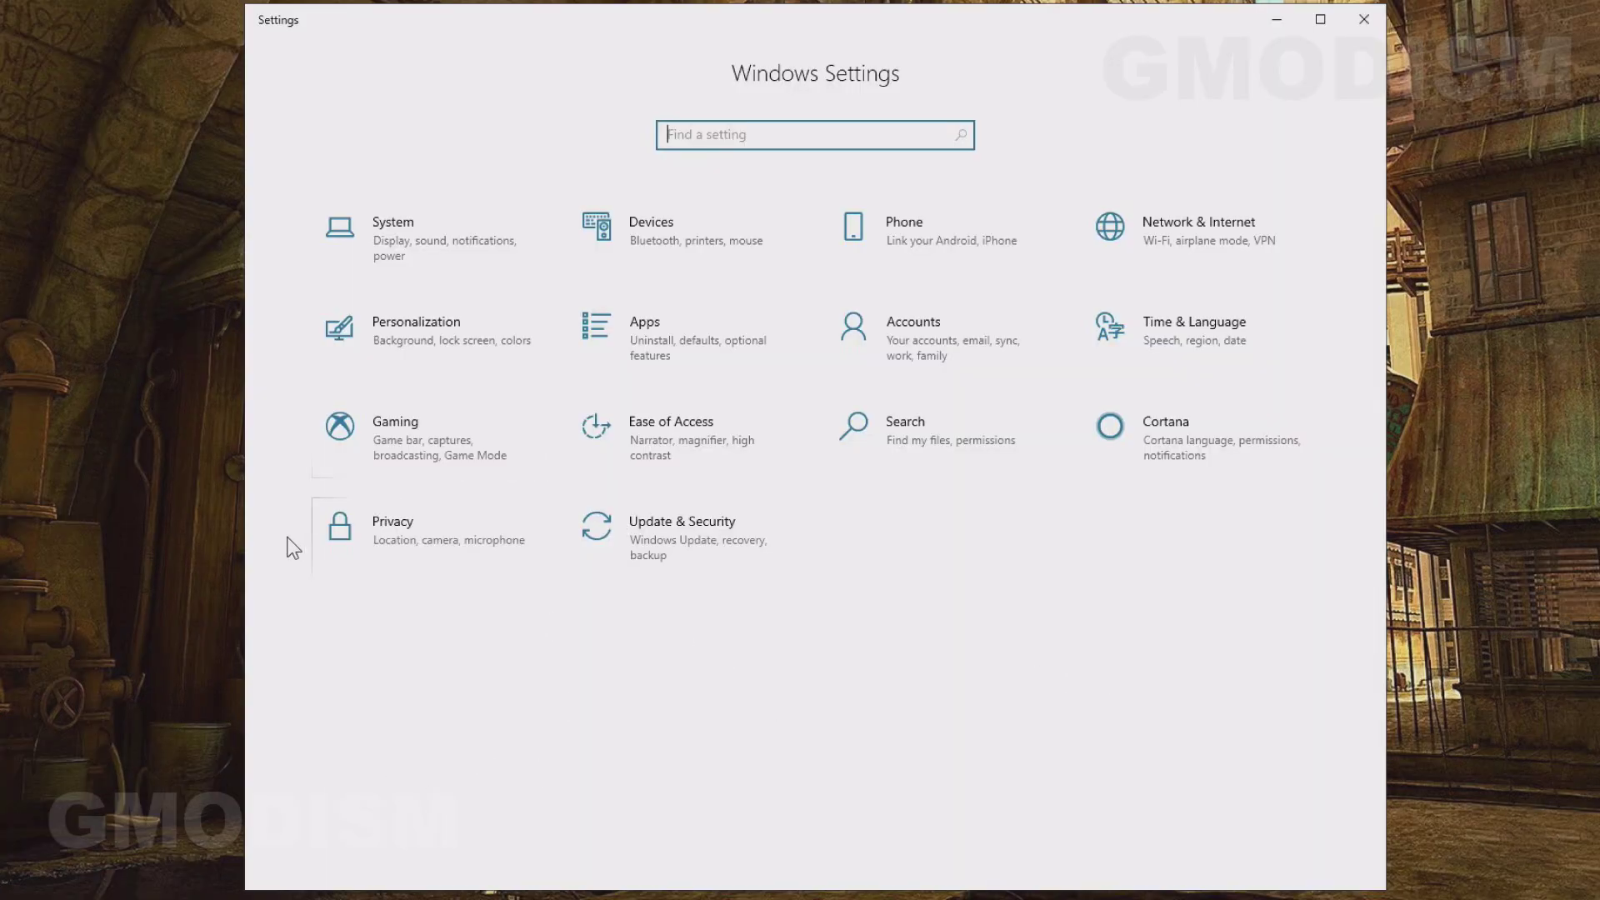
left_click(440, 534)
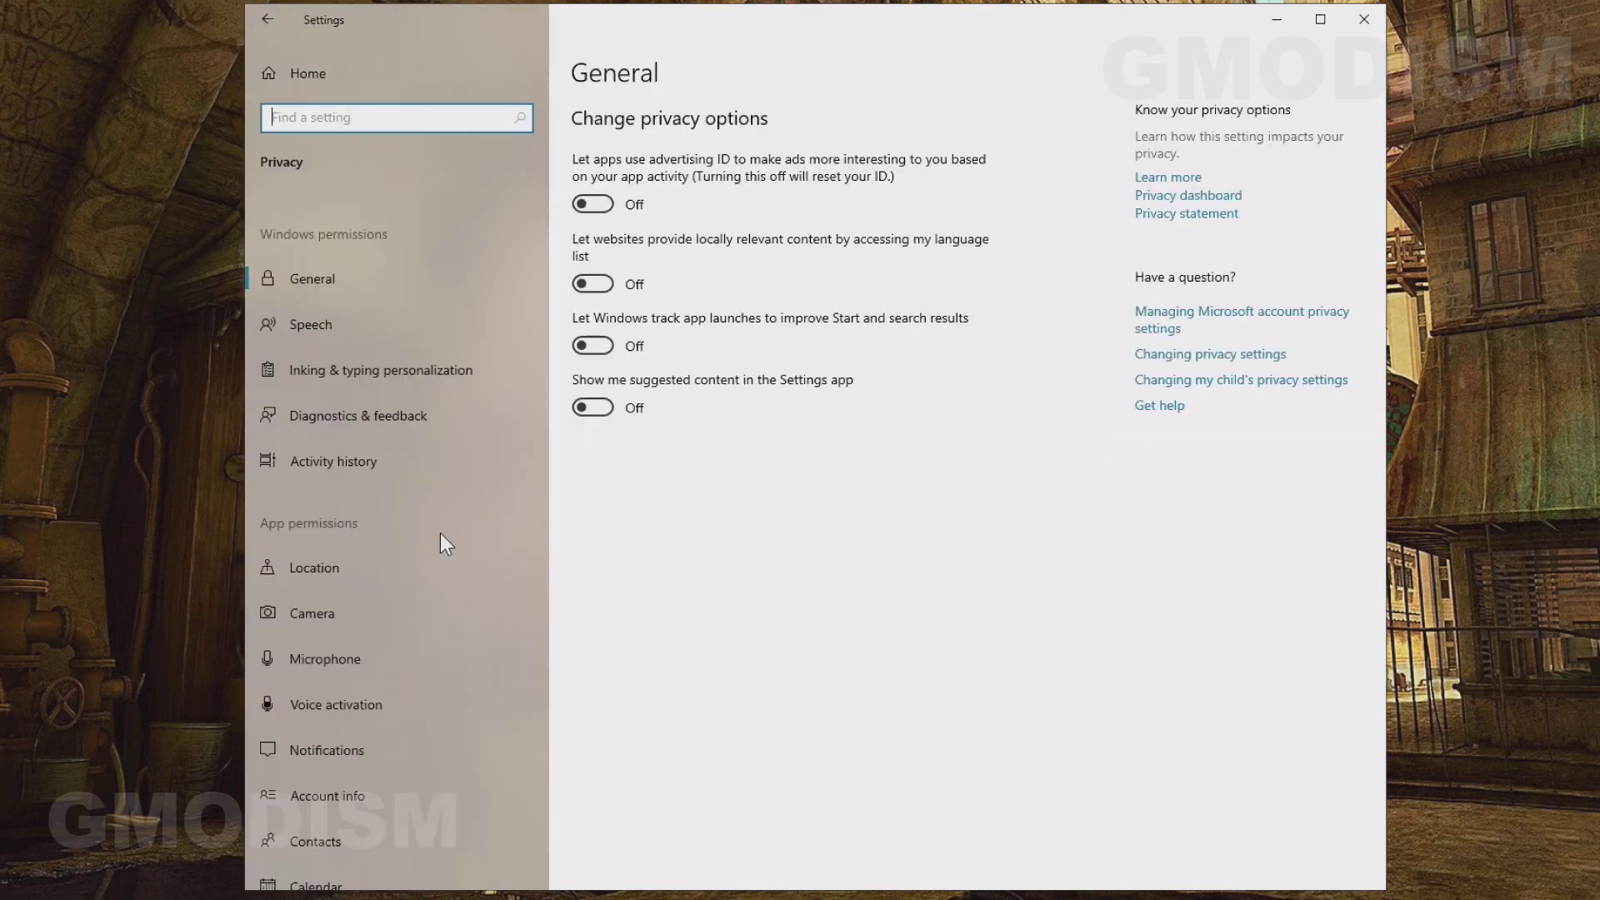
left_click(361, 700)
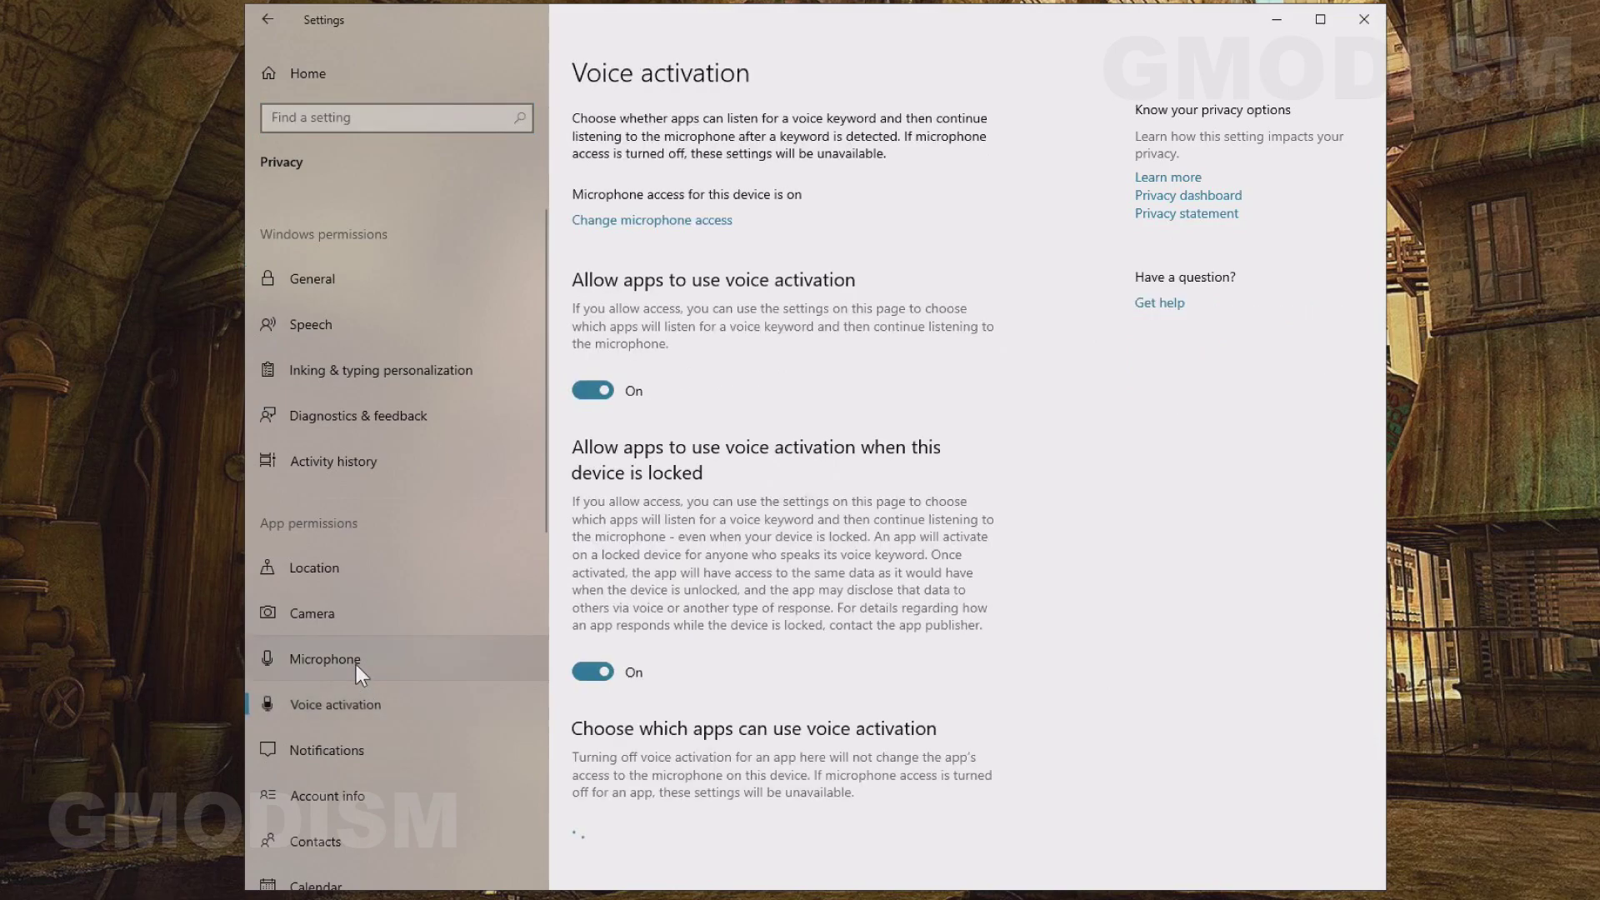
left_click(357, 660)
scroll(766, 417, "down", 2)
scroll(767, 418, "up", 2)
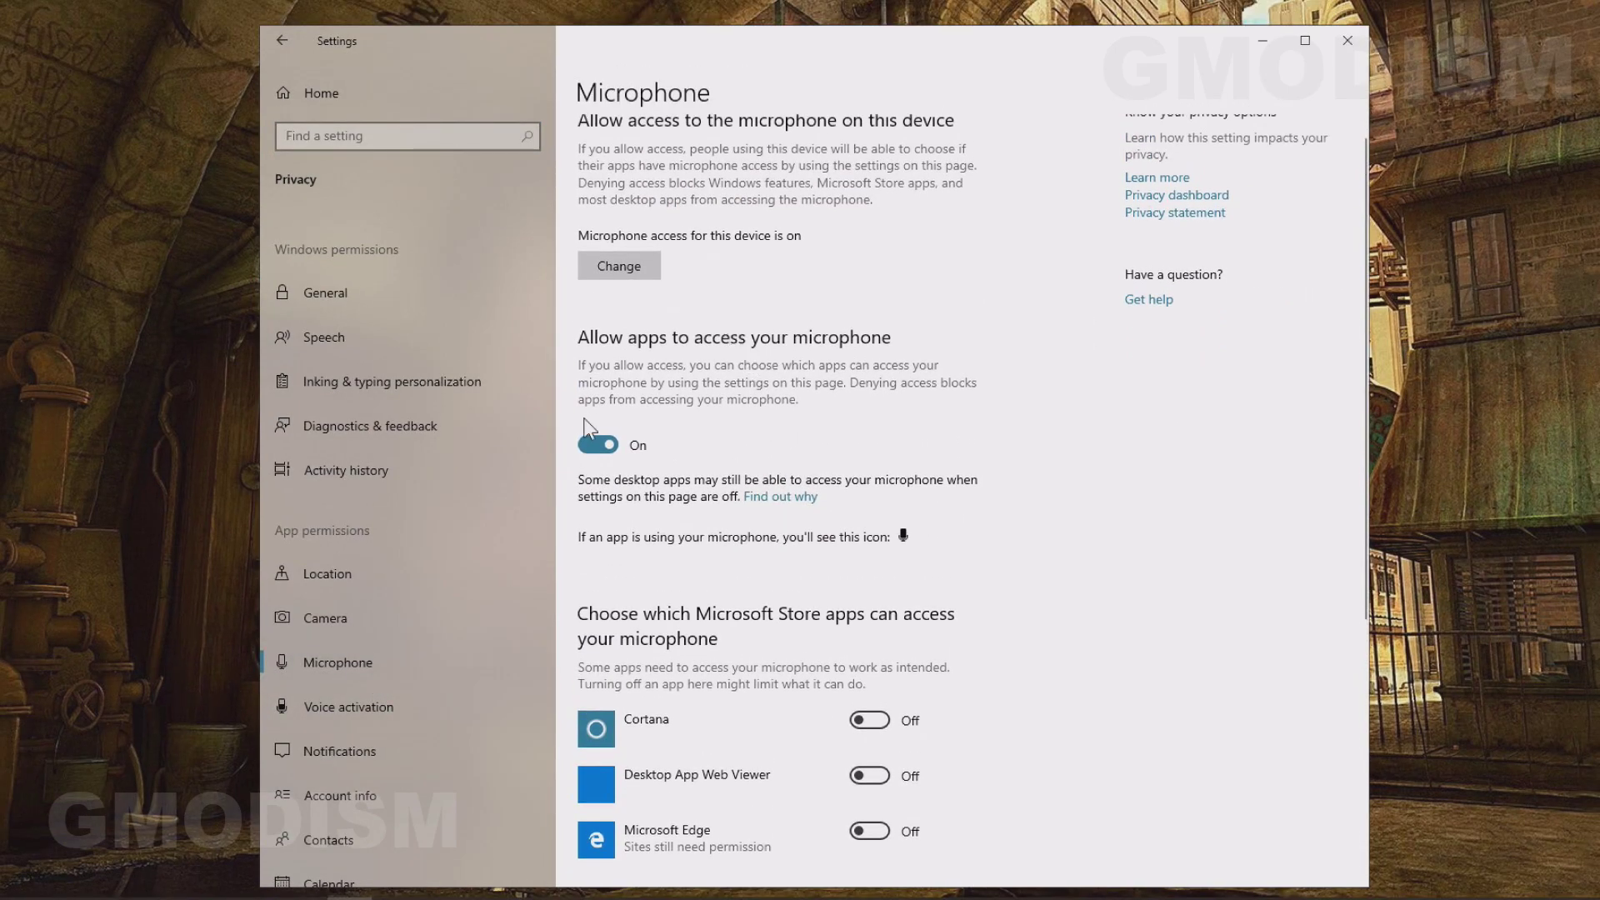
scroll(859, 385, "up", 1)
scroll(624, 445, "down", 5)
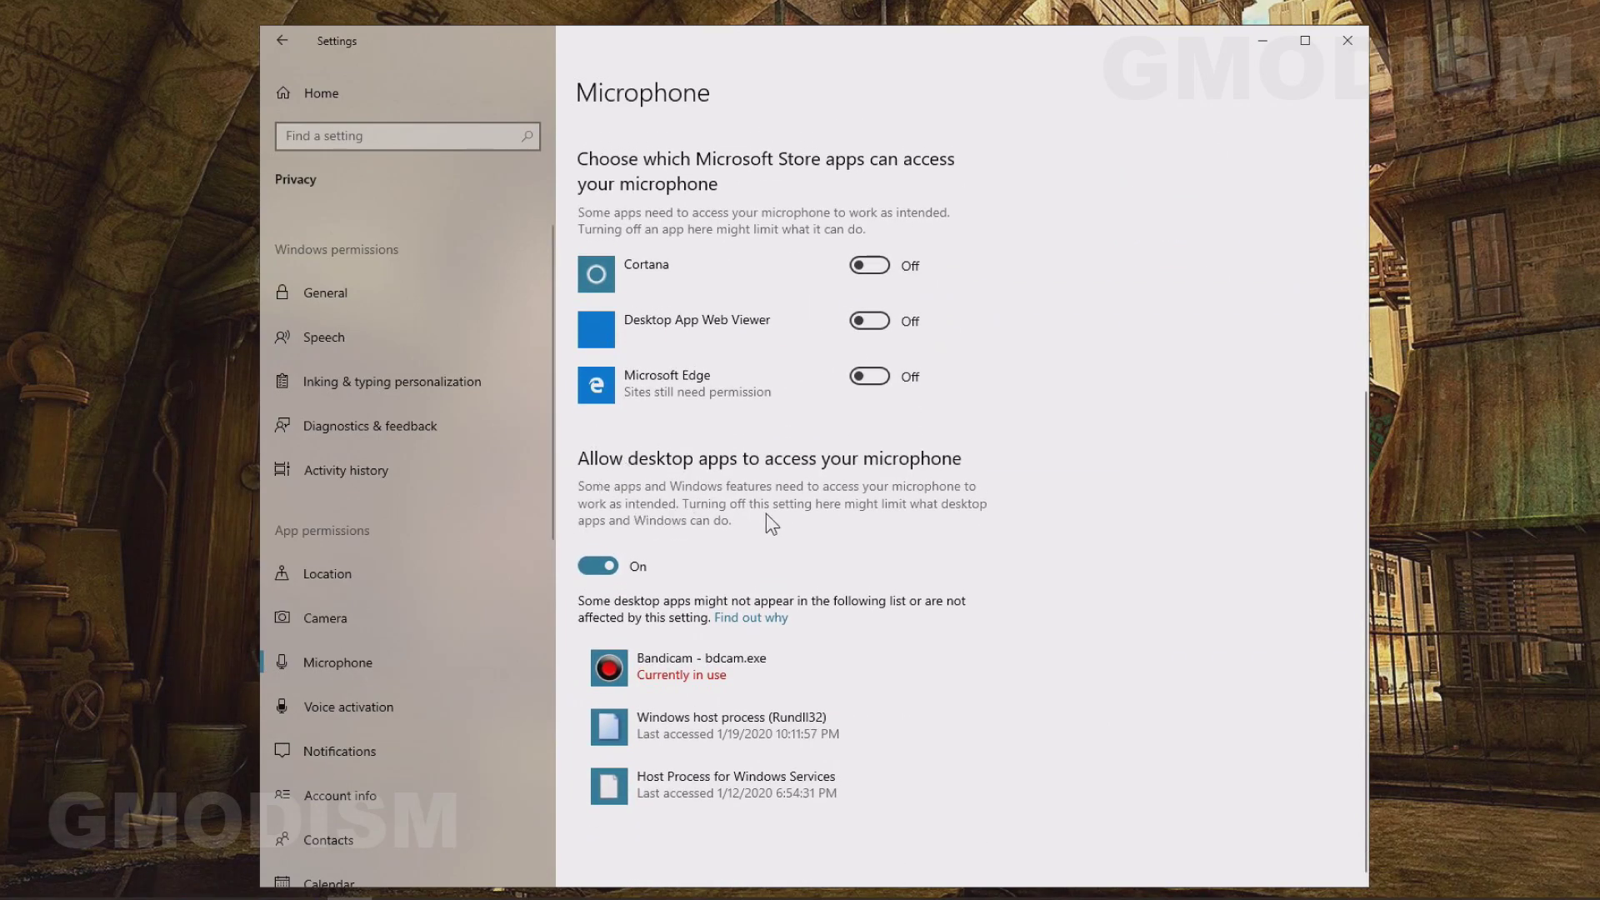
scroll(767, 515, "up", 5)
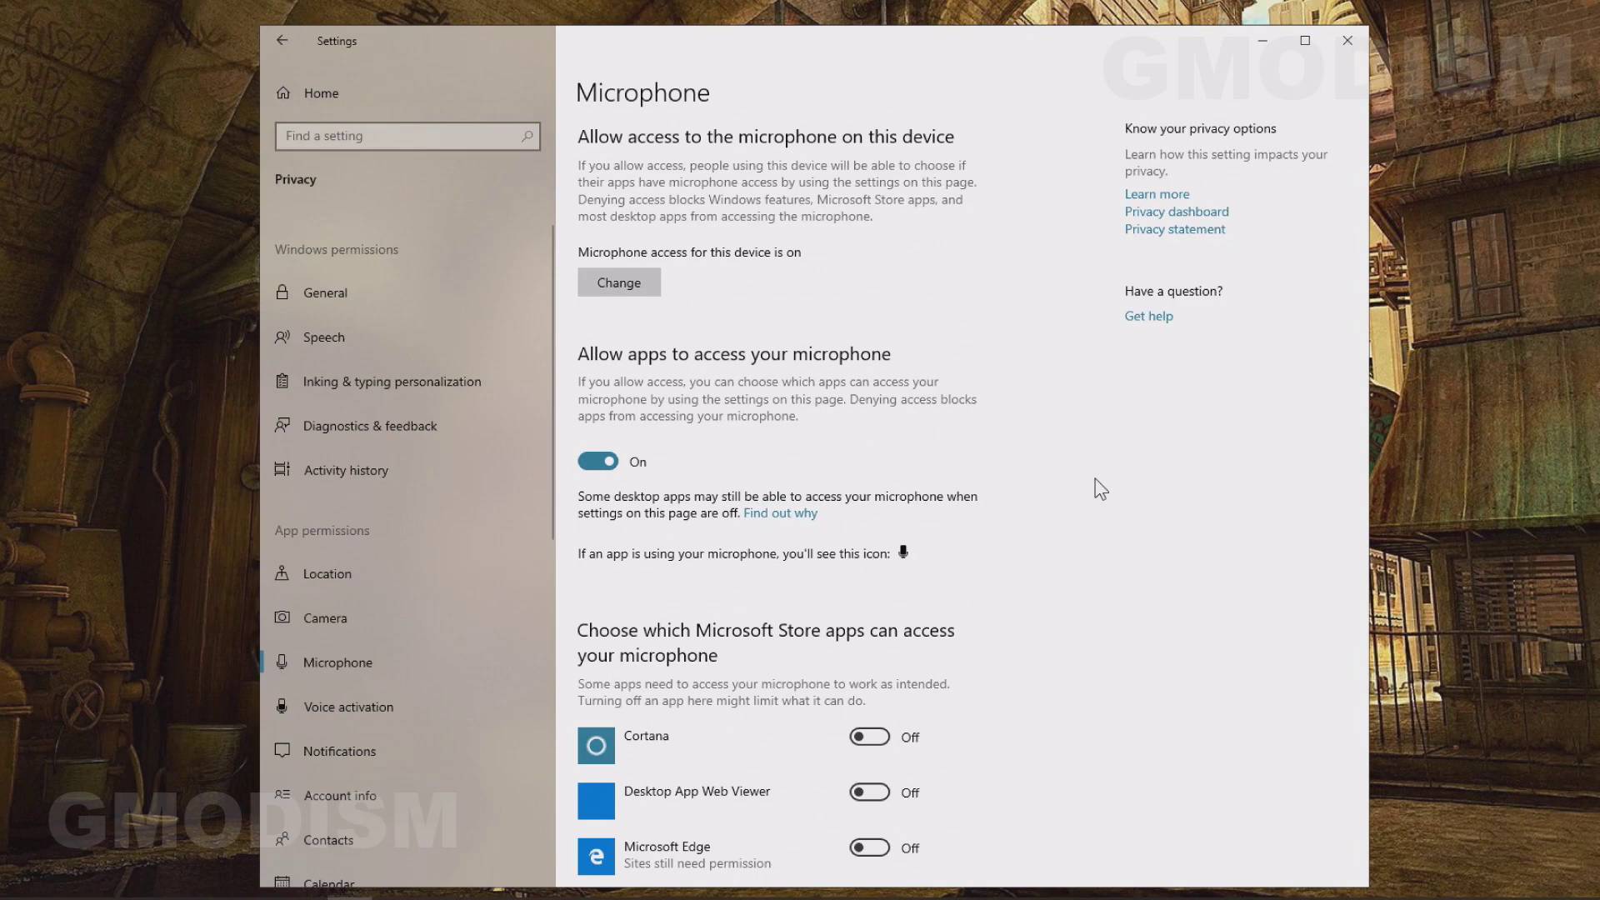
Open the recording devices in Control Panel's Sound settings and check the options for showing disabled and disconnected devices
key("super")
type("contr")
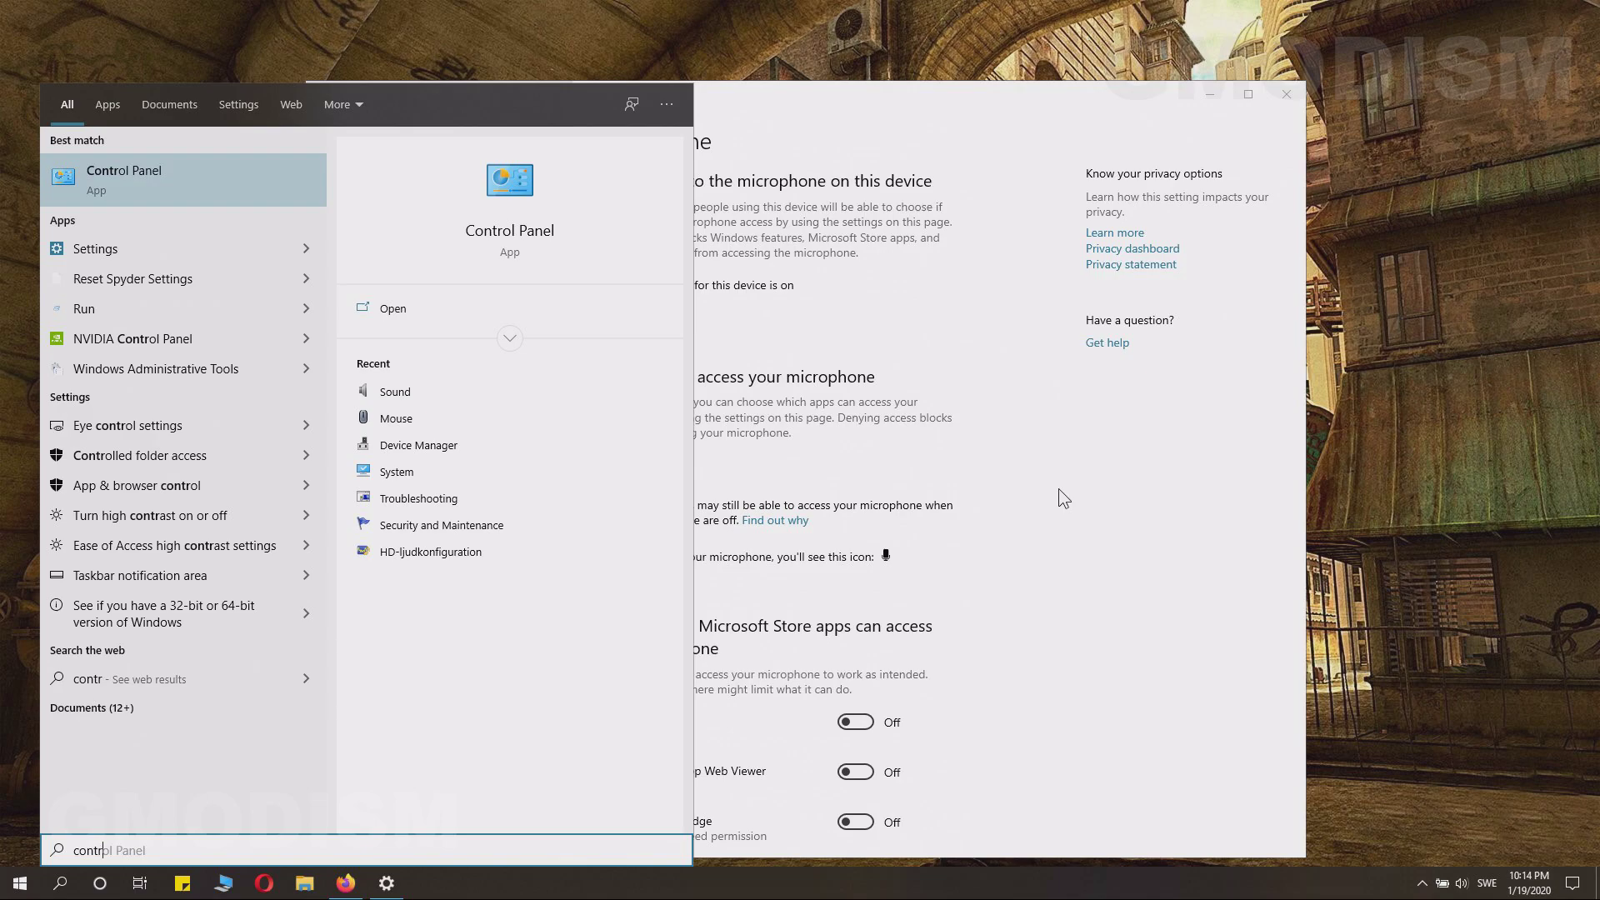
key("Return")
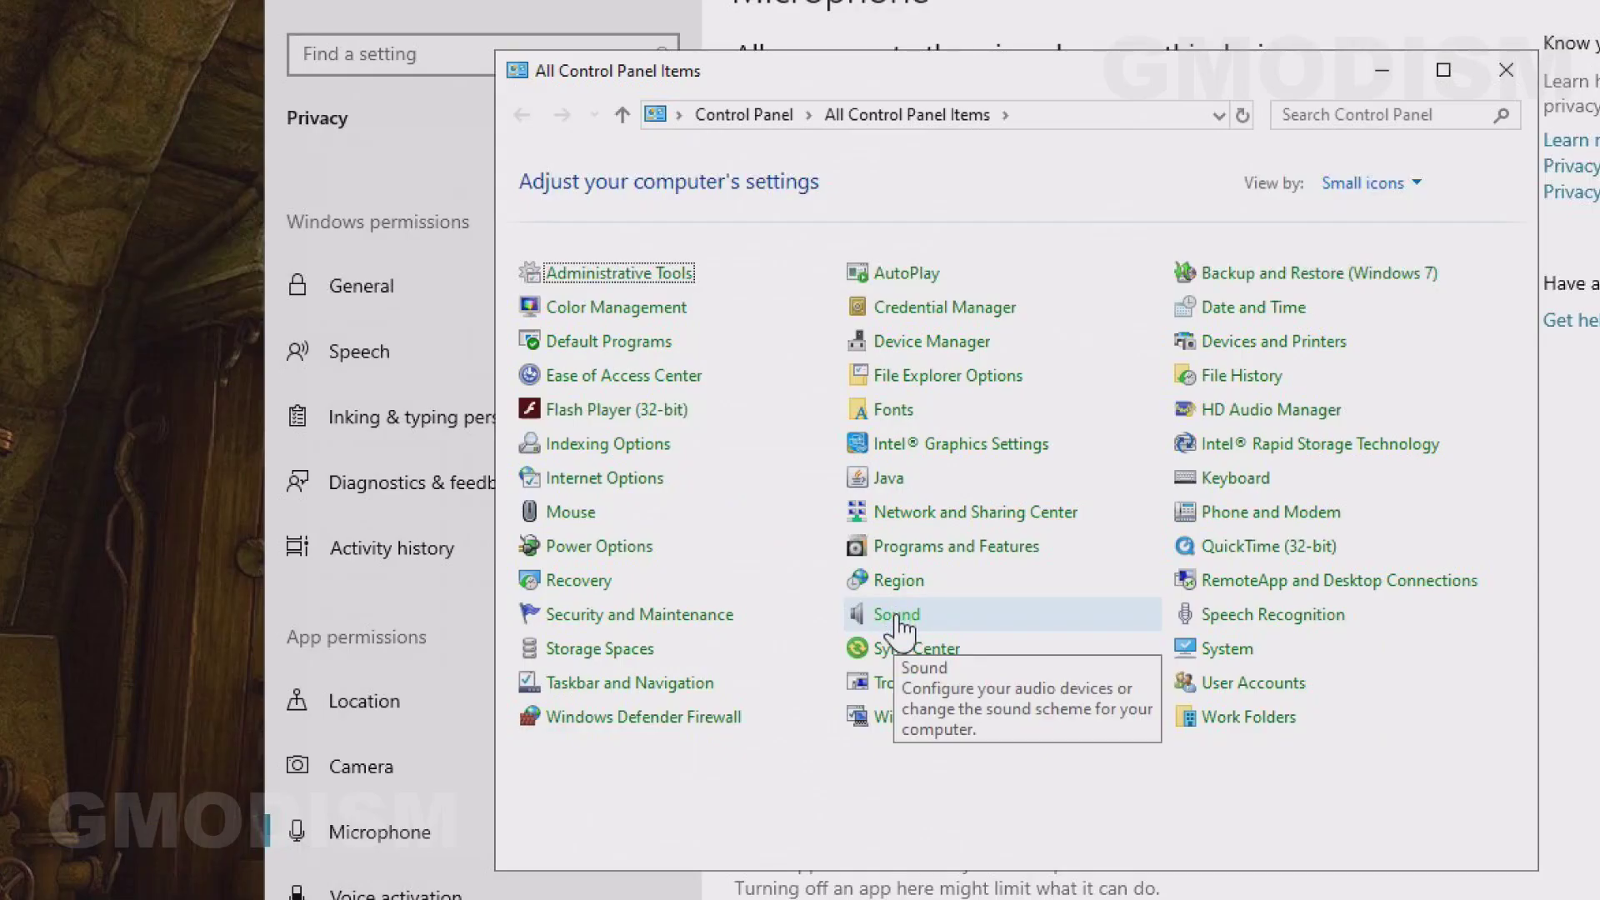
left_click(691, 523)
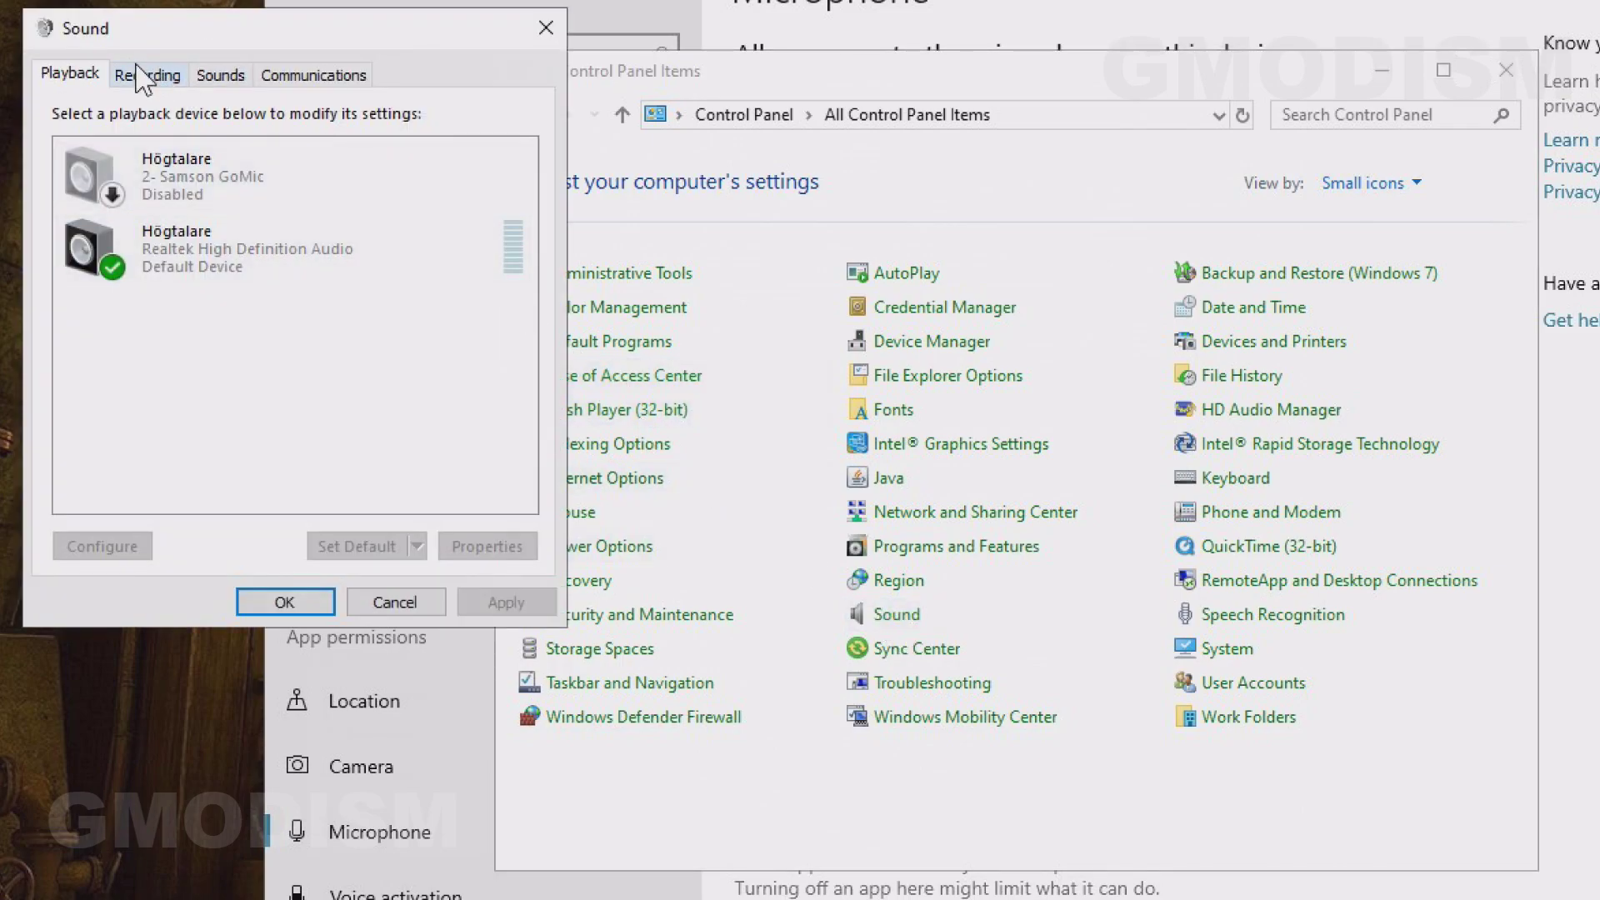
left_click(145, 81)
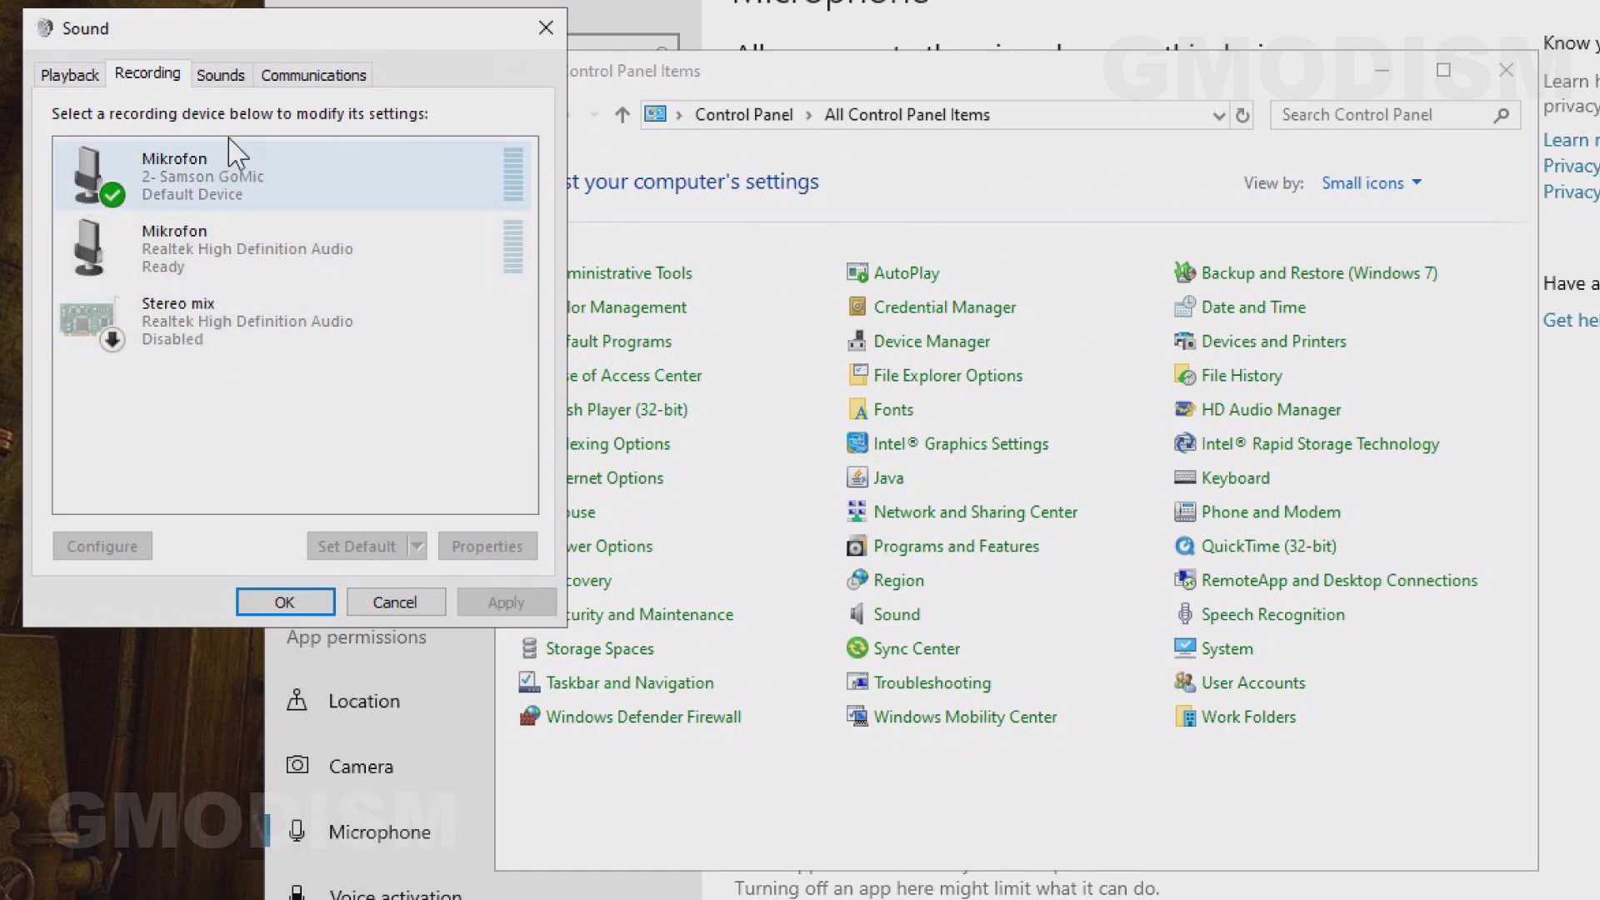
right_click(214, 422)
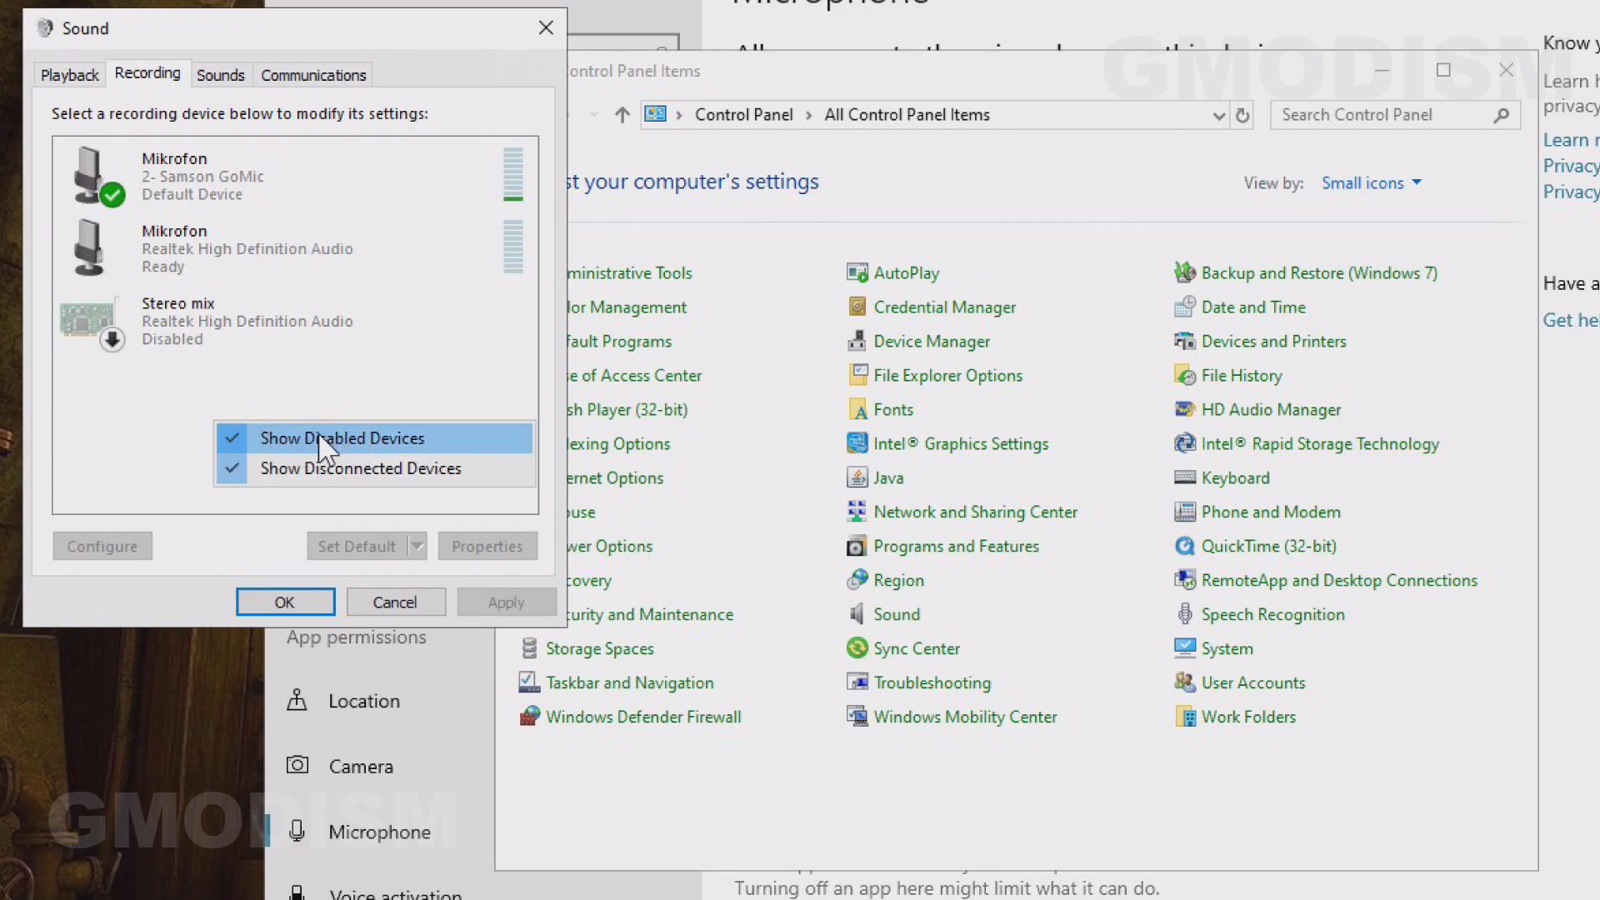
left_click(127, 443)
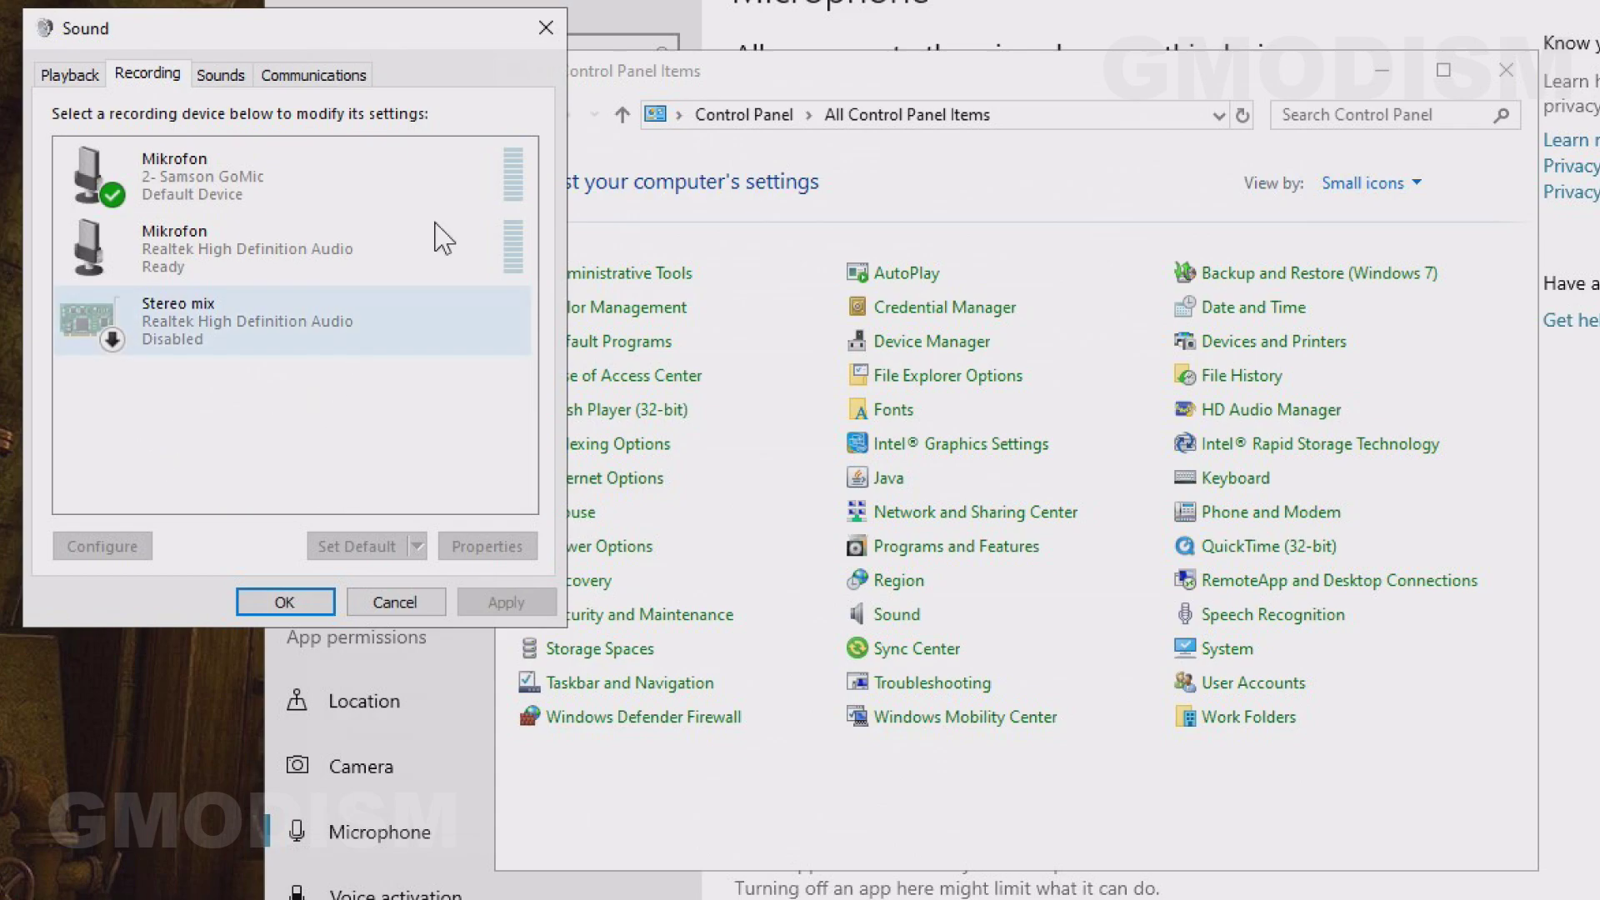
Disable the Realtek High Definition Audio microphone and enable it again
right_click(261, 268)
left_click(337, 315)
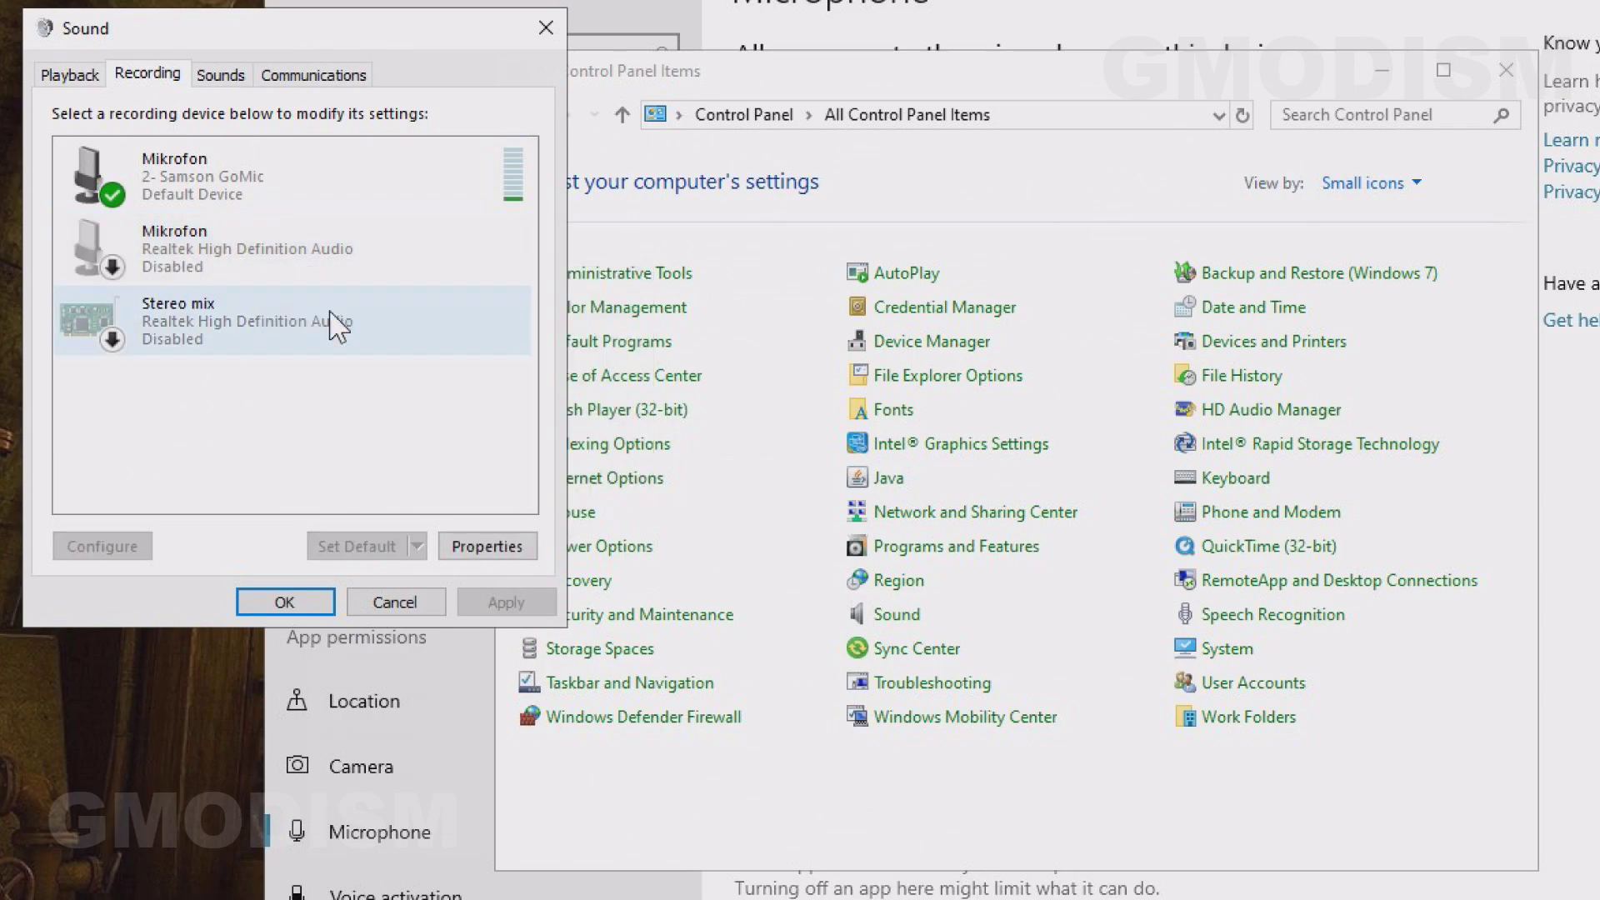
left_click(232, 243)
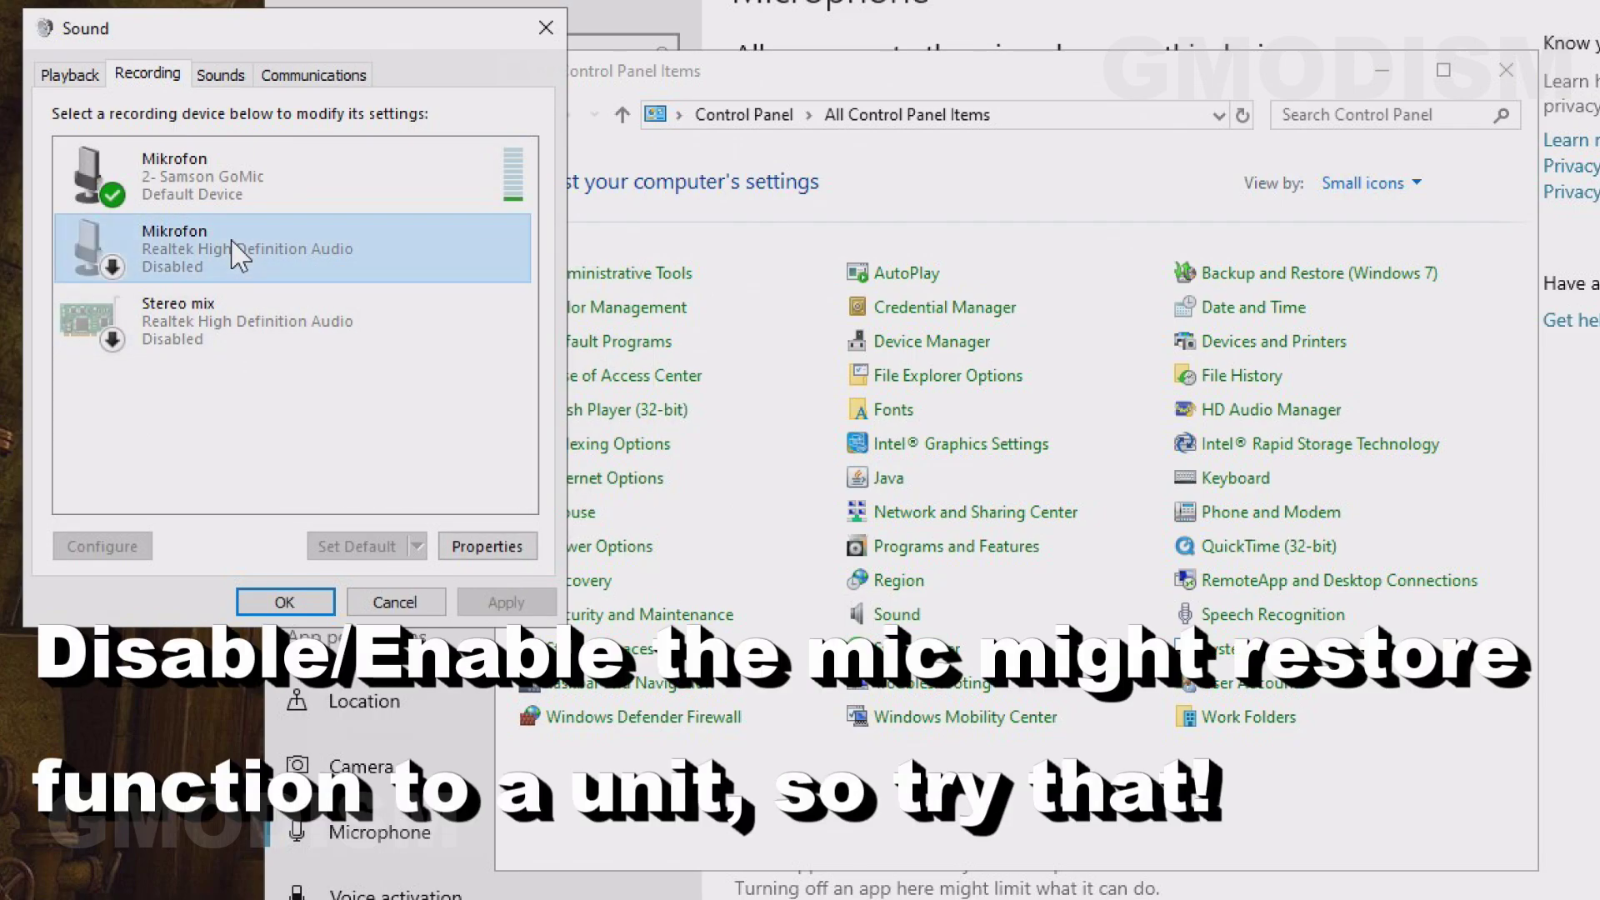
right_click(238, 250)
left_click(288, 259)
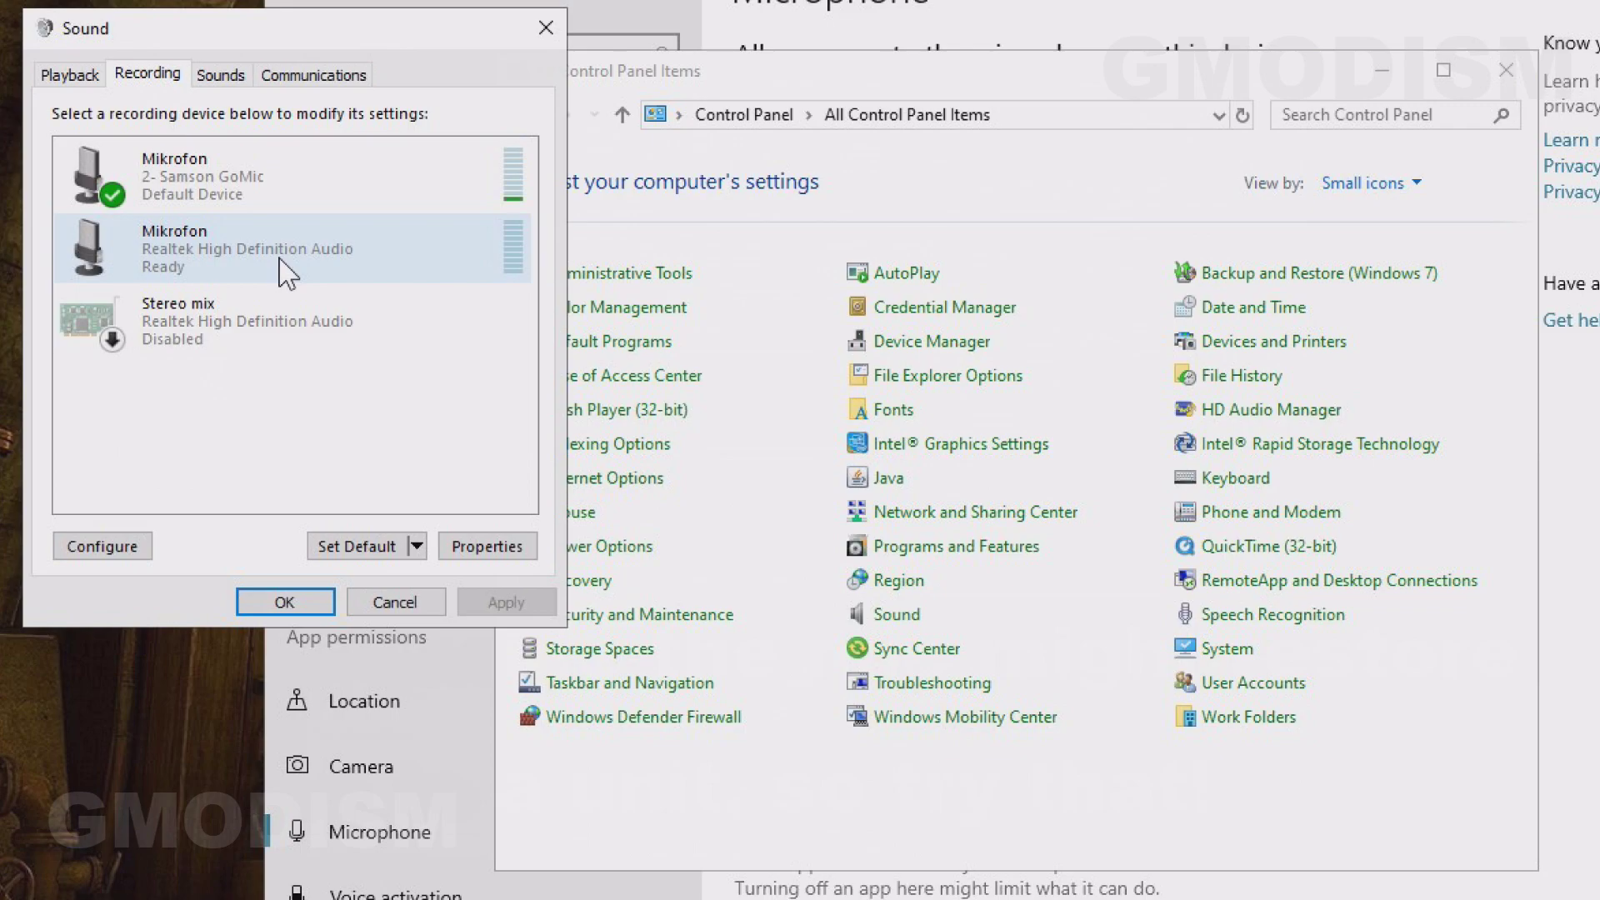
Open the properties of the Samson GoMic microphone and check its input level
left_click(290, 197)
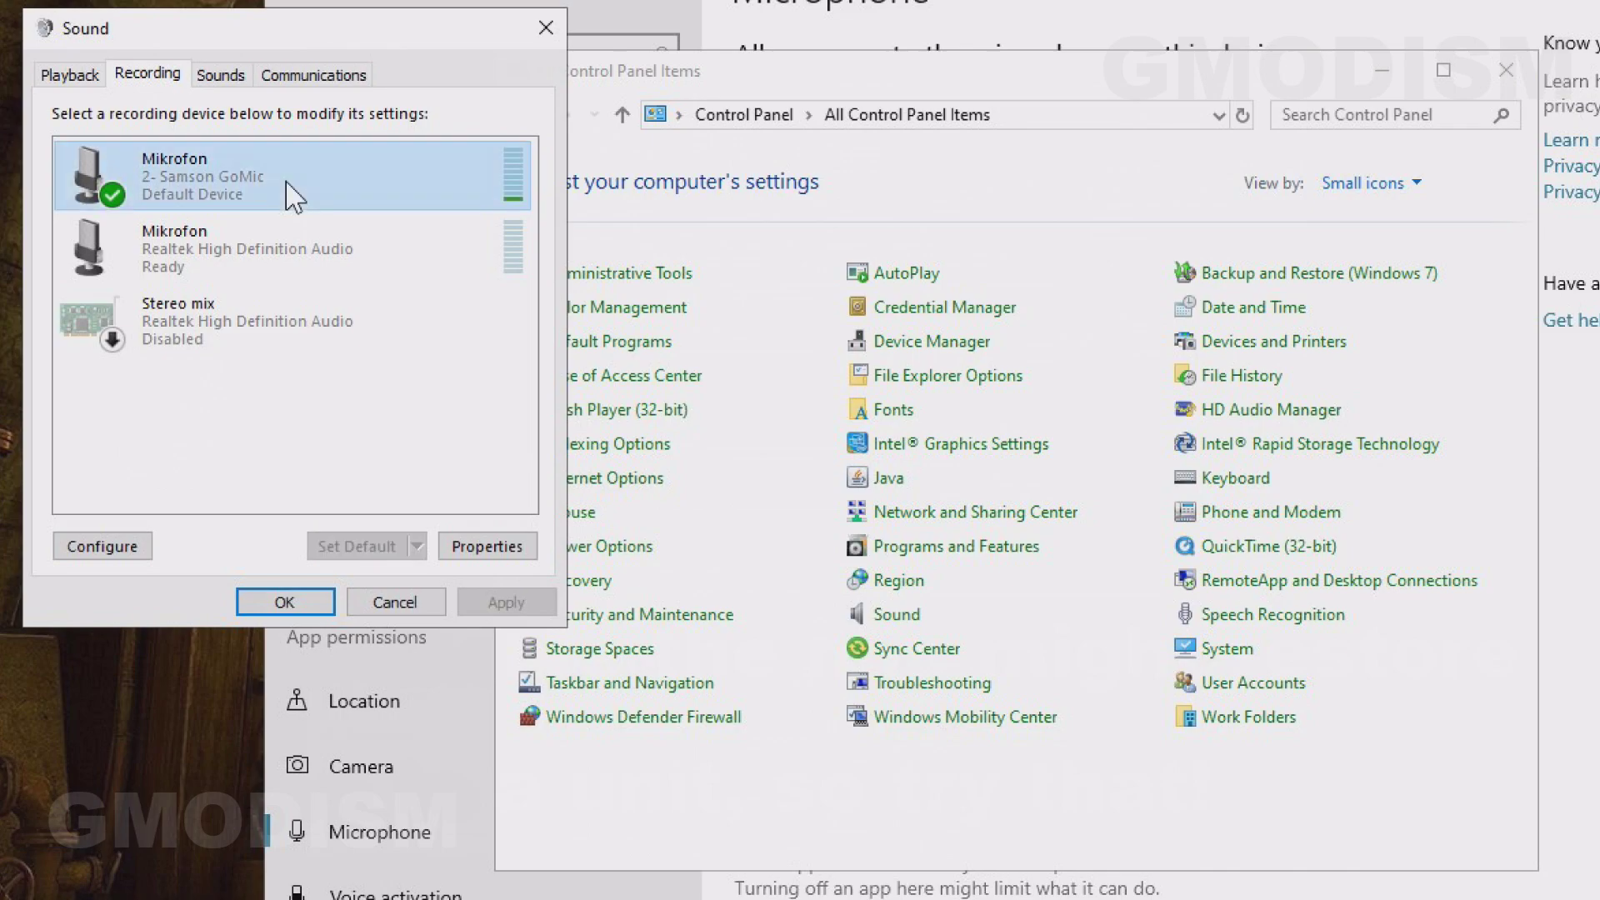
right_click(319, 185)
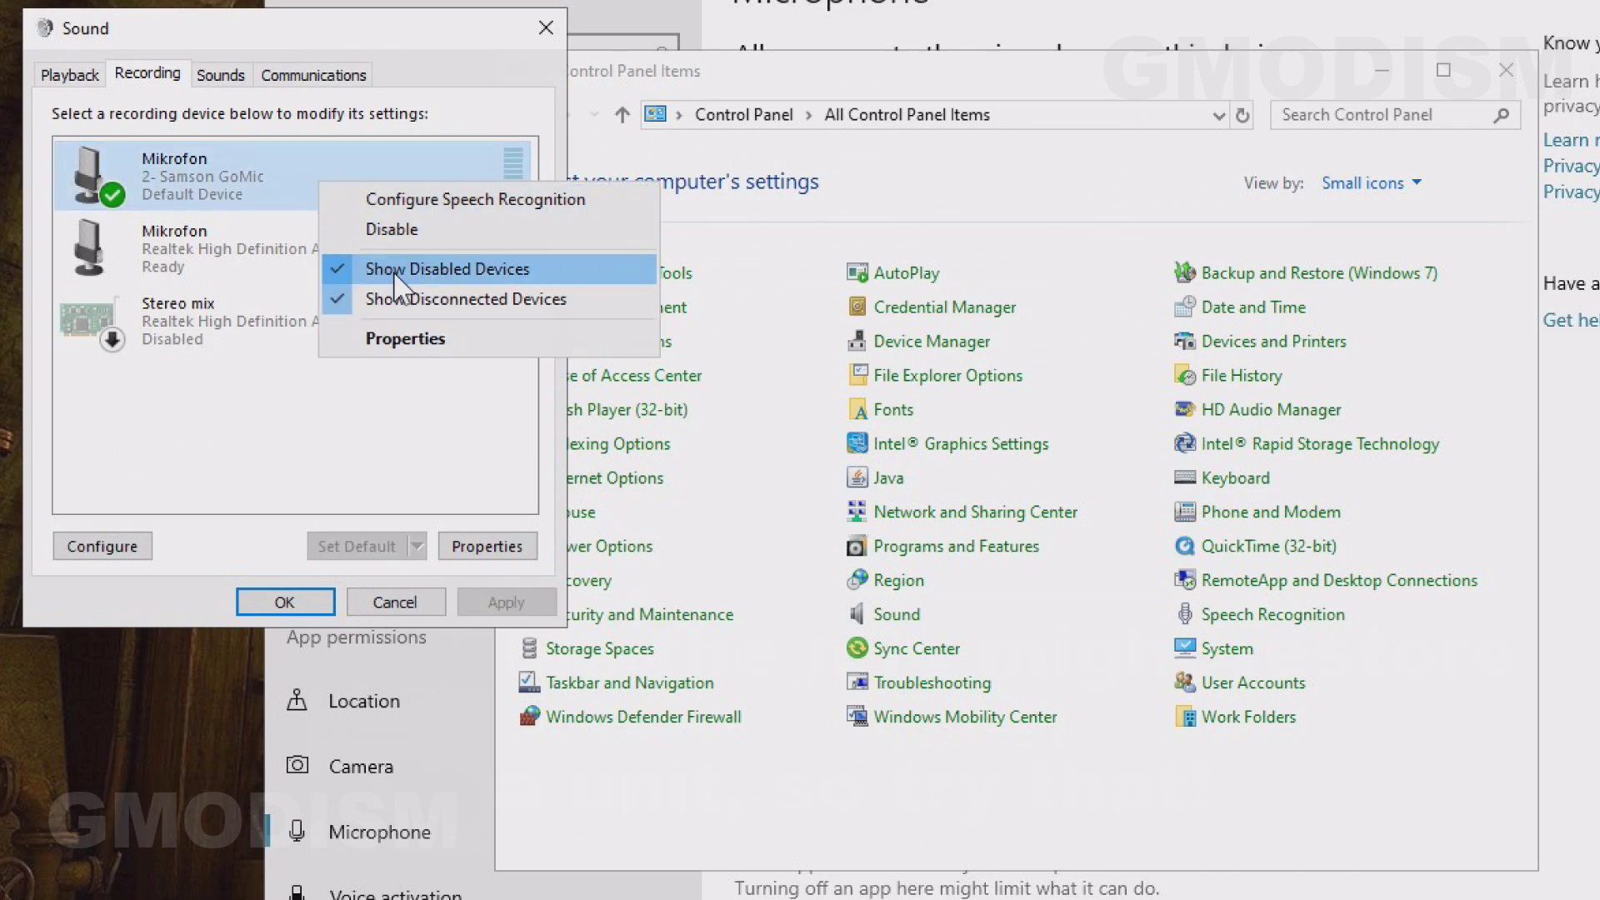
left_click(422, 337)
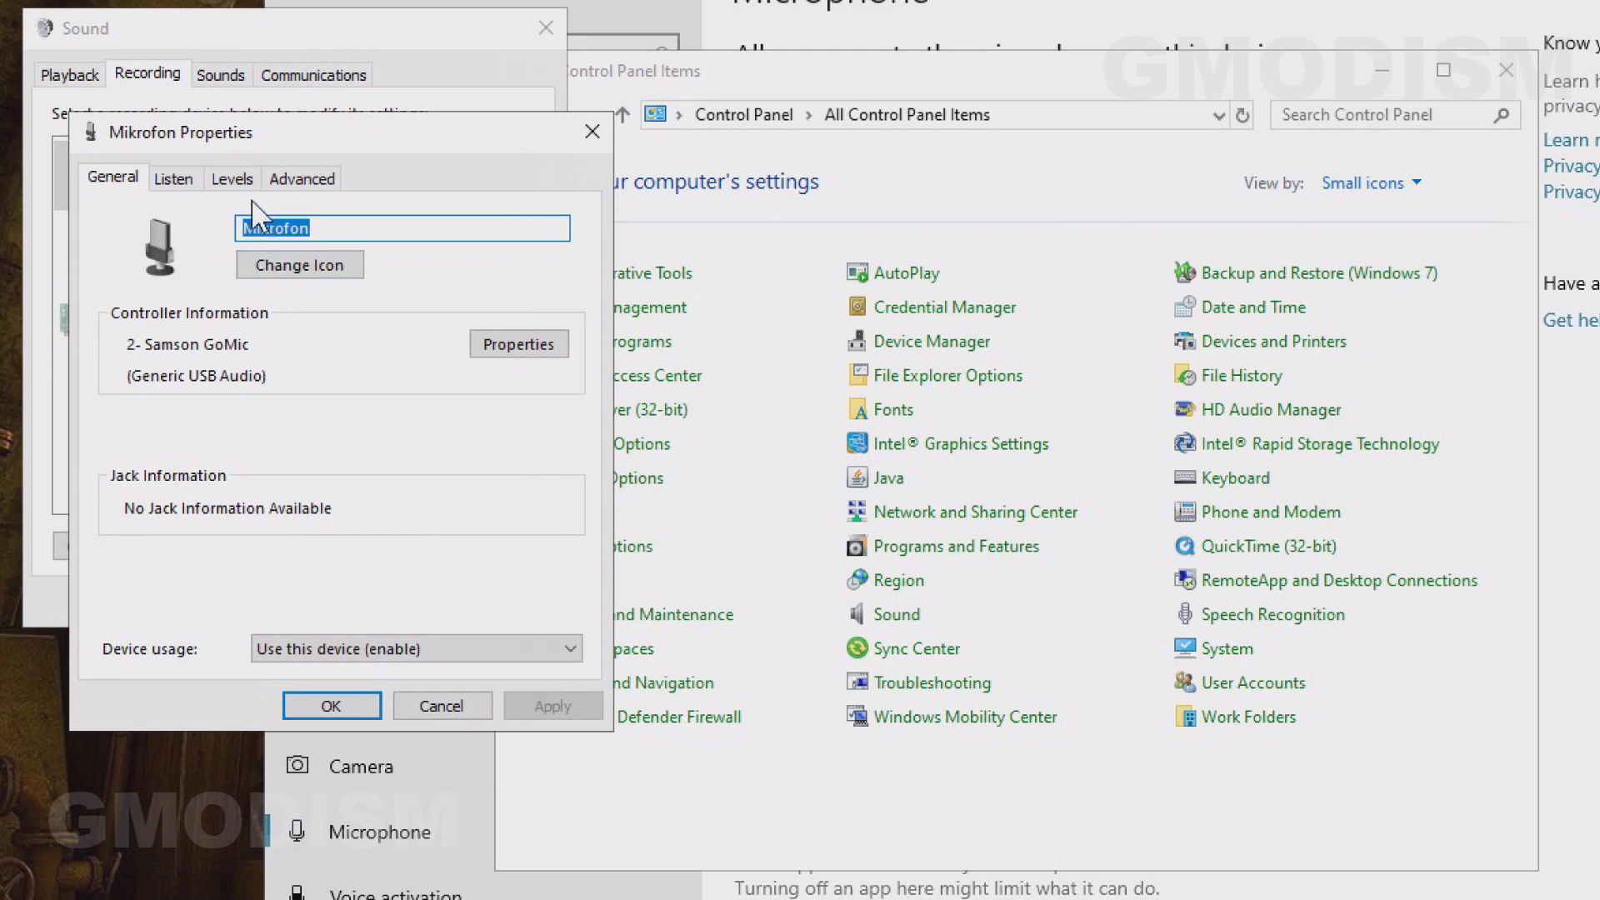
left_click(232, 179)
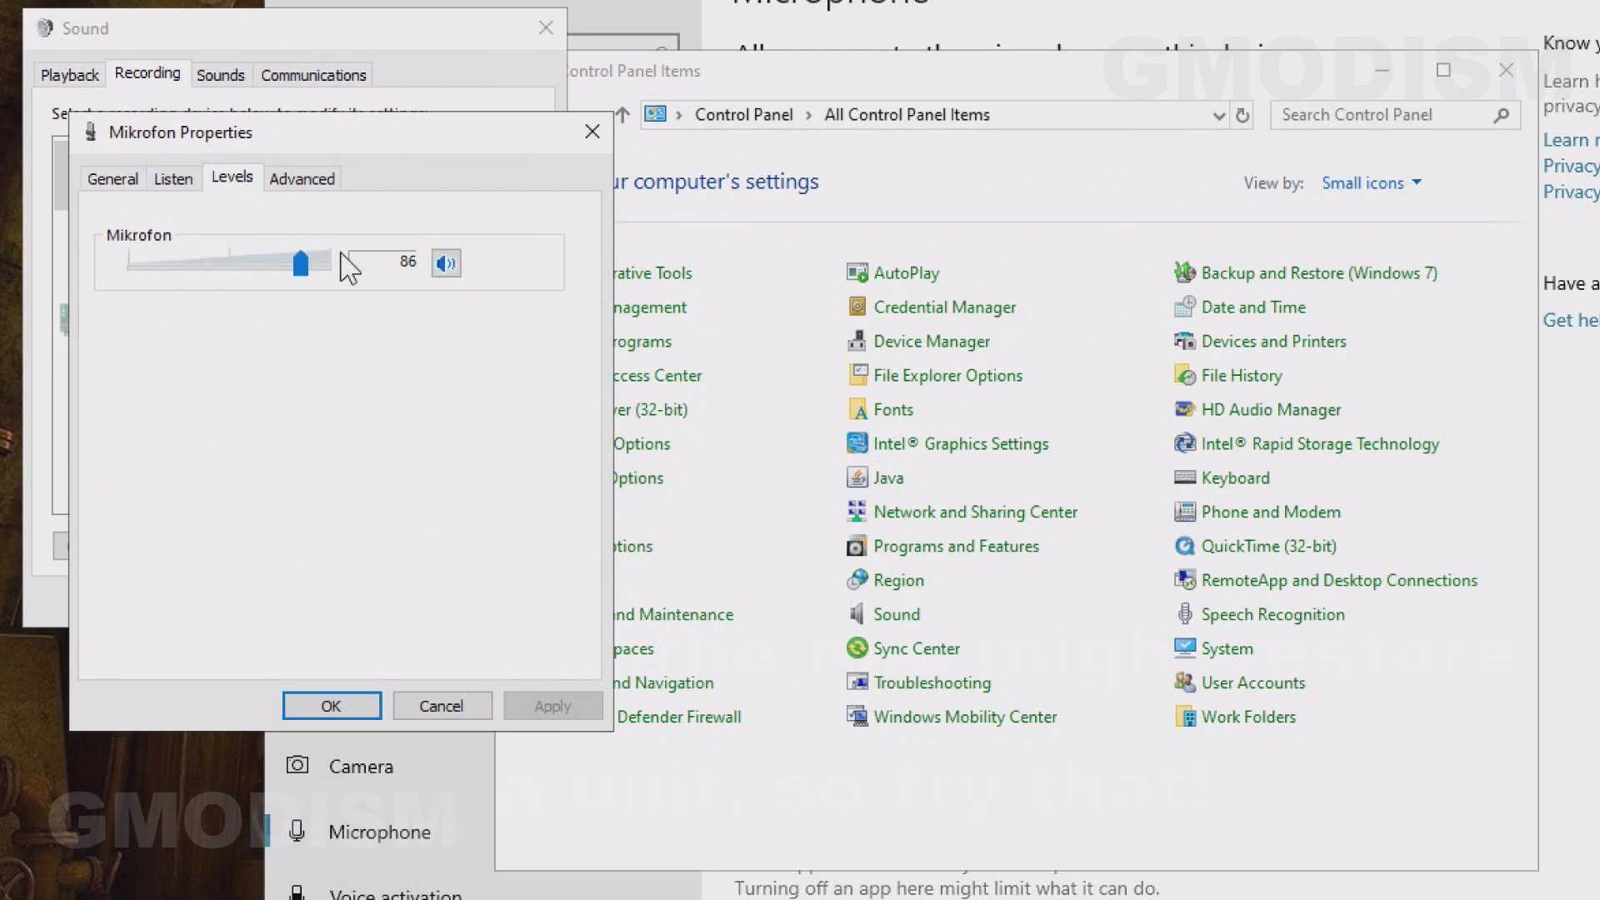
mouse_move(305, 264)
left_mouse_down()
mouse_move(222, 272)
mouse_move(342, 272)
mouse_move(300, 267)
left_mouse_up()
left_click(591, 137)
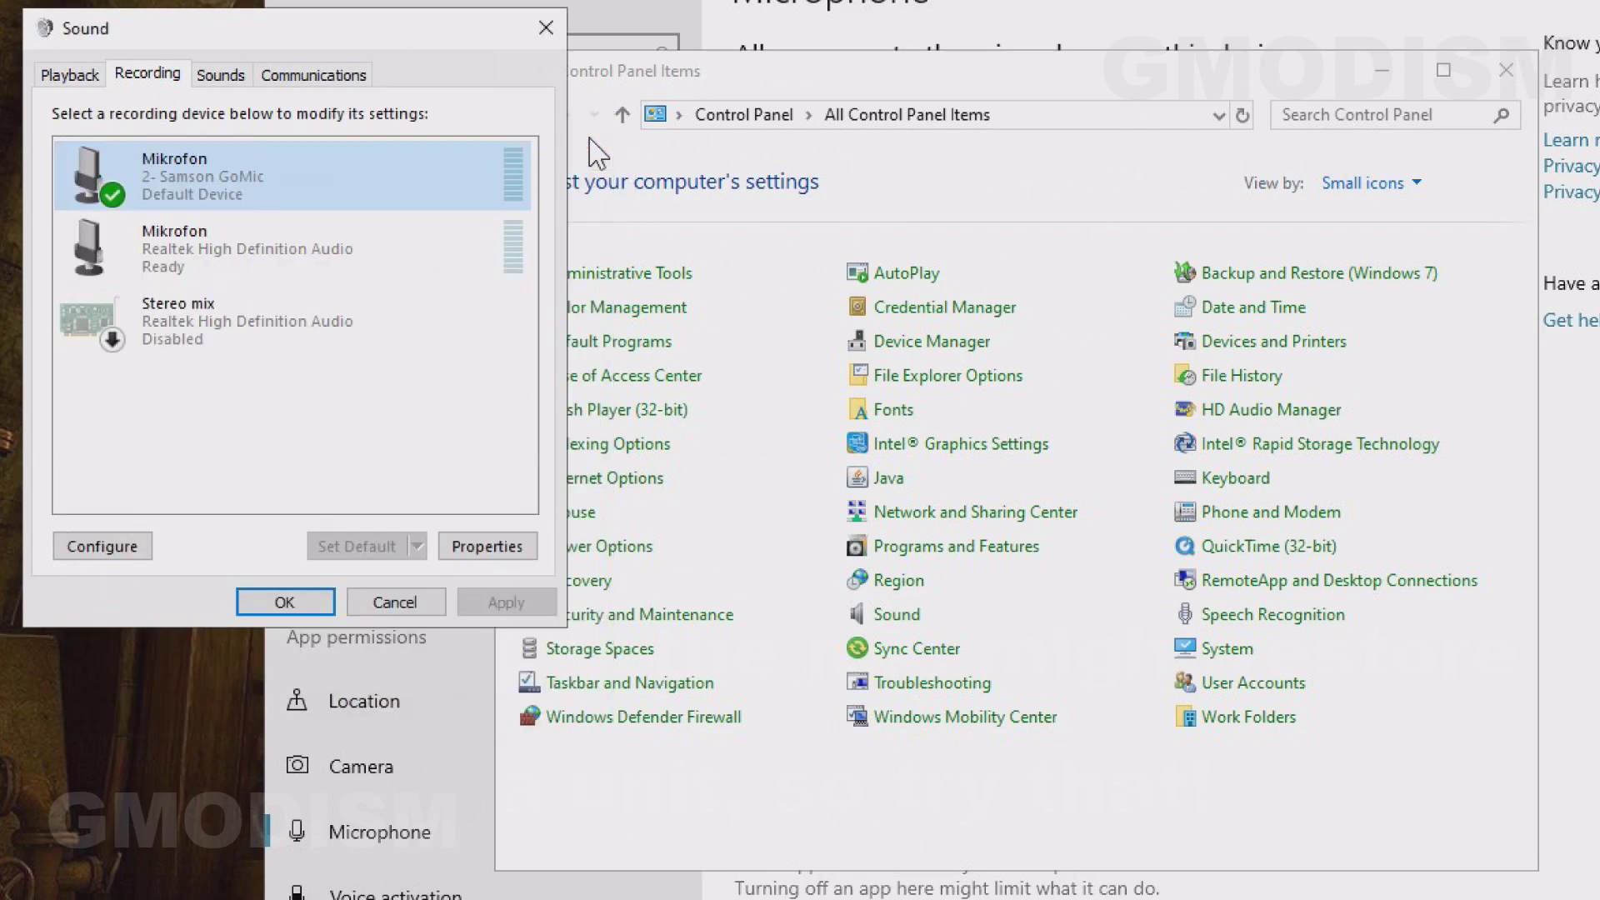
Set the Realtek High Definition Audio microphone as the default recording device
left_click(433, 248)
right_click(433, 246)
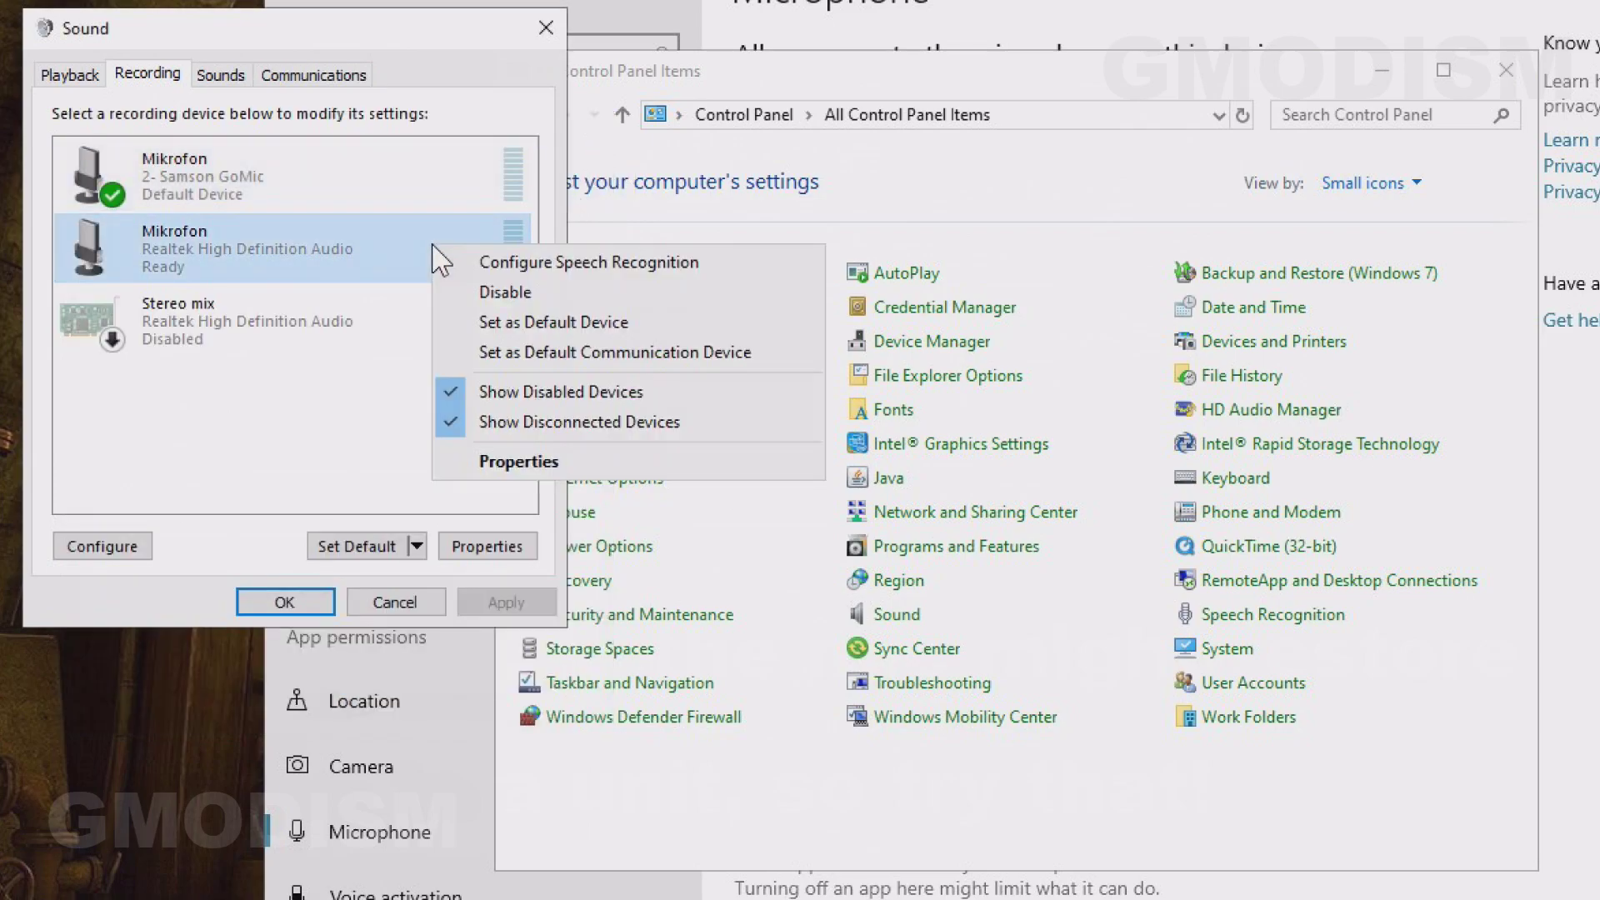
left_click(575, 324)
Set the Realtek microphone's input level to 87 and its microphone boost to +30.0 dB in its properties
right_click(337, 251)
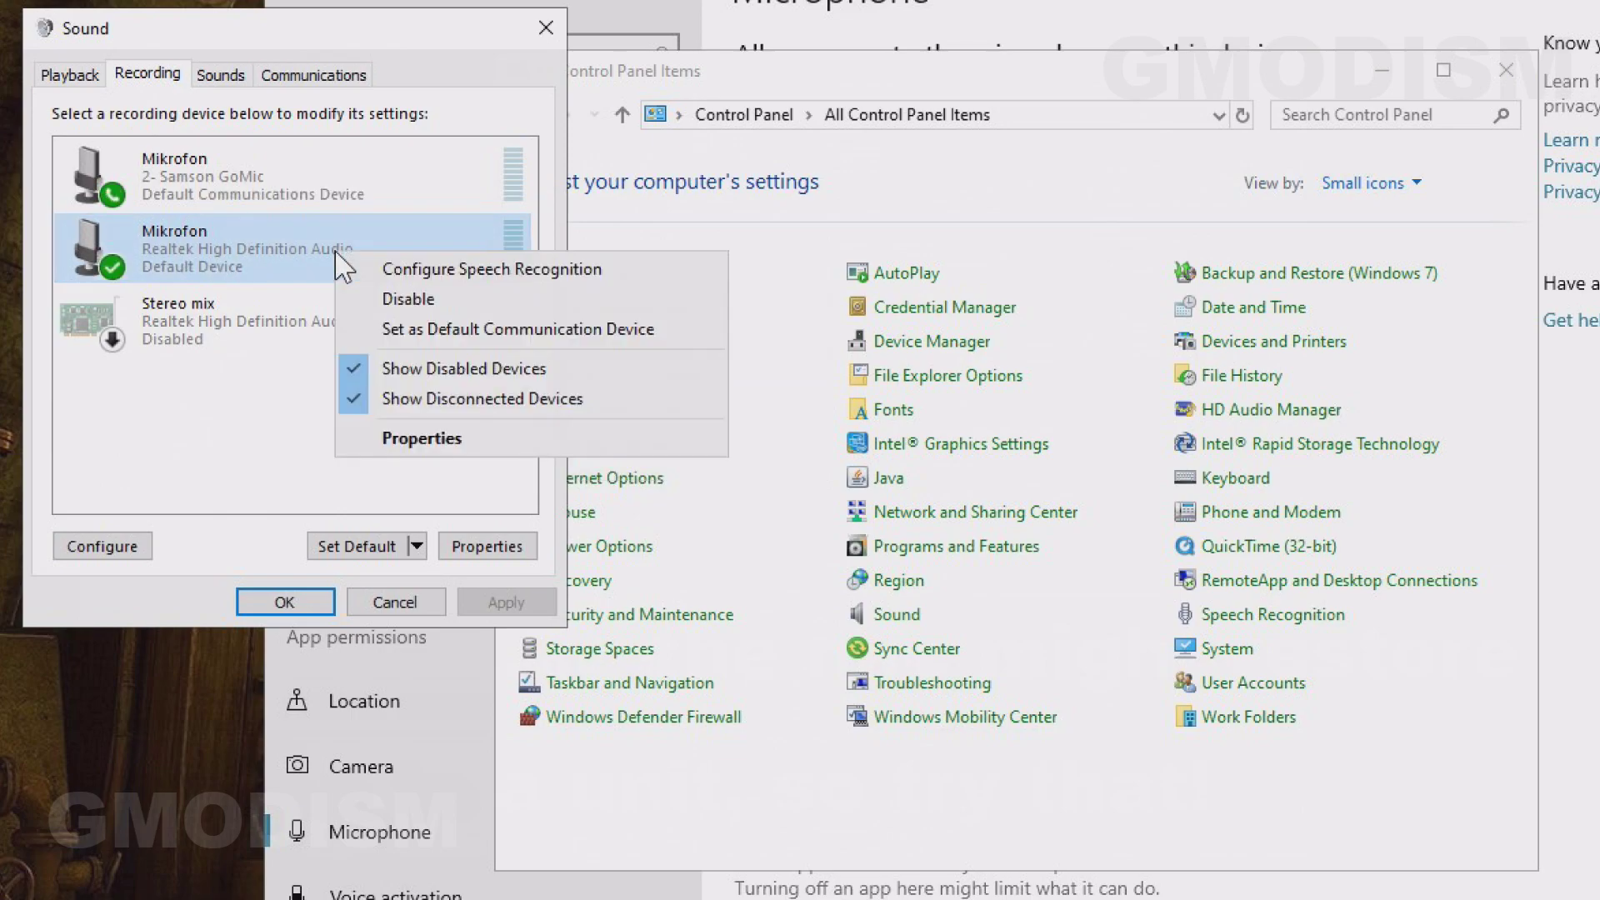
left_click(463, 441)
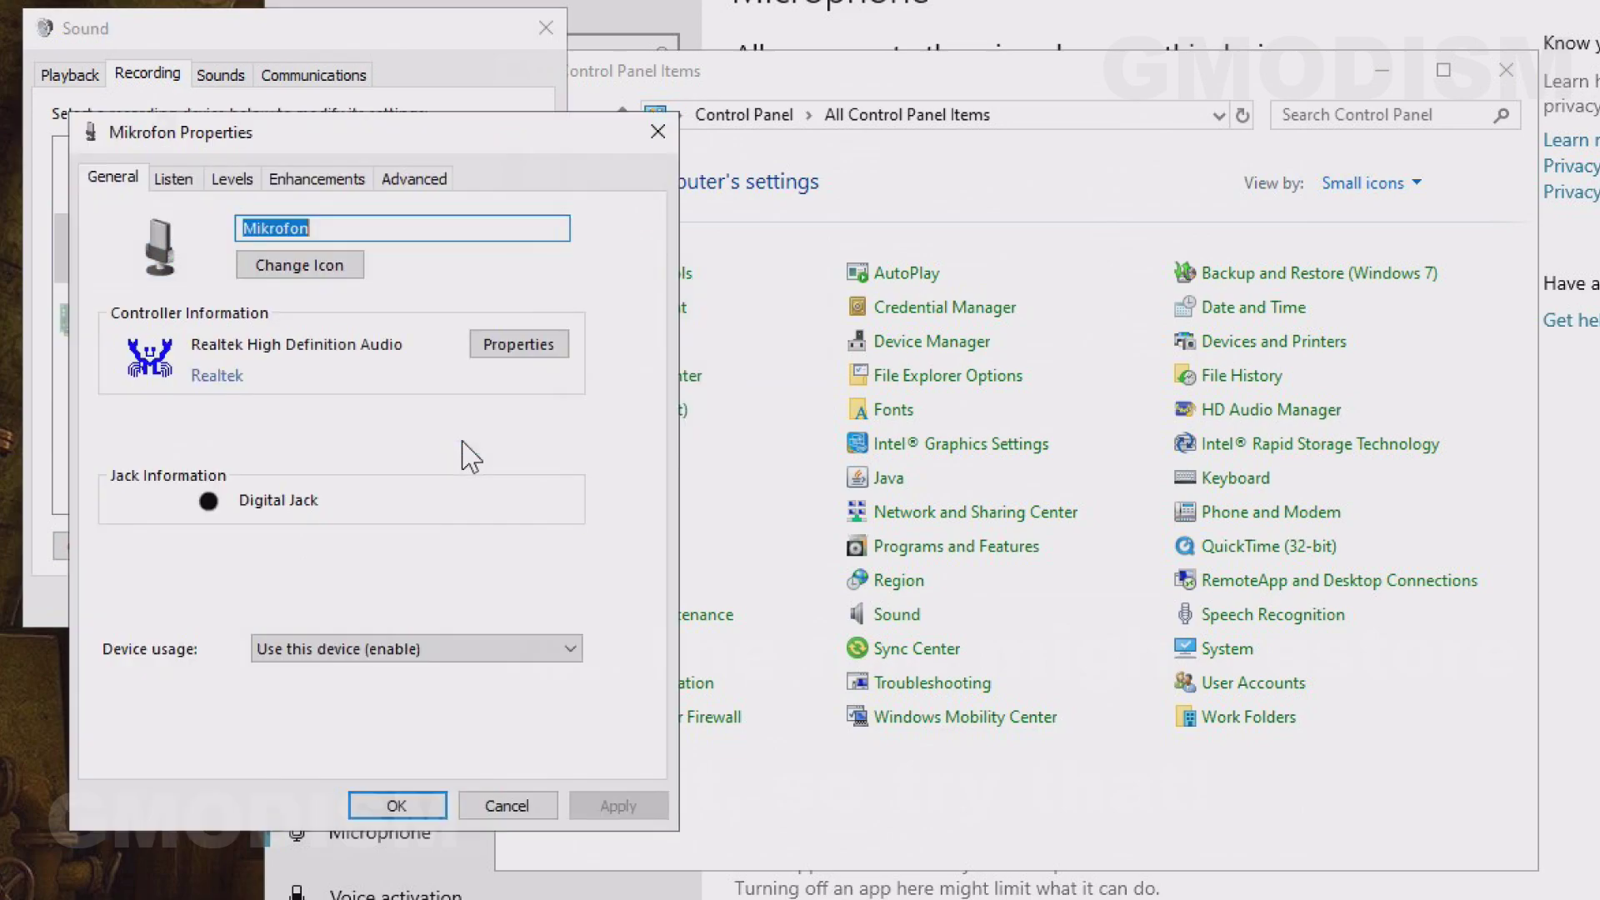
left_click(173, 180)
left_click(232, 180)
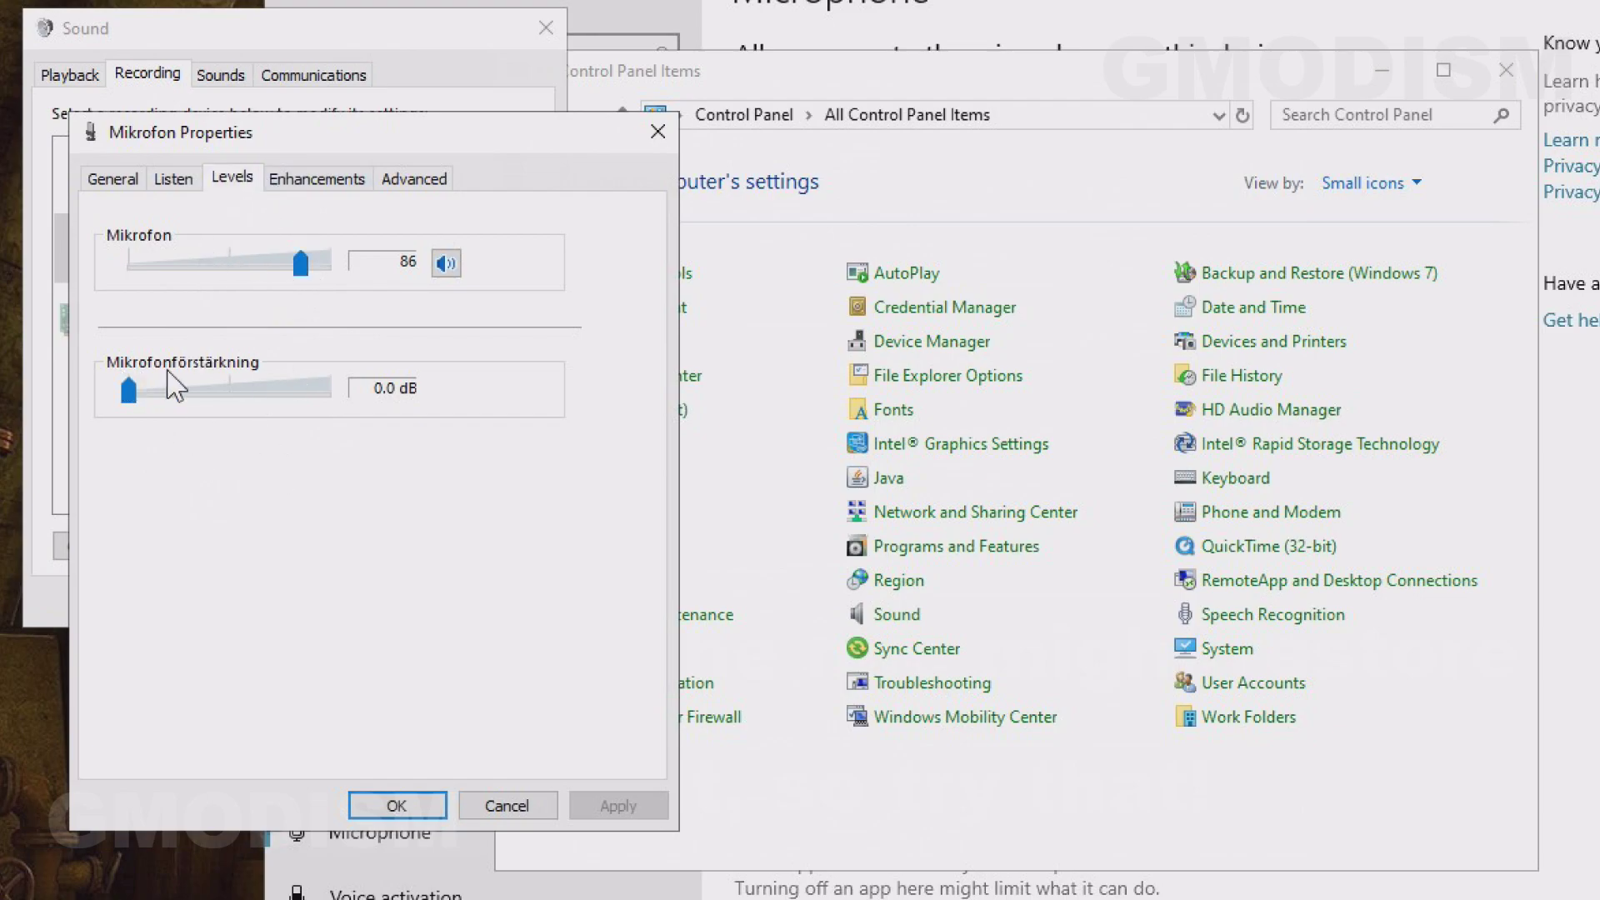
left_click_drag(310, 264, 298, 271)
left_click_drag(301, 267, 307, 266)
left_click_drag(132, 393, 390, 403)
Mute and unmute the Realtek microphone, and disable all of its sound effects
left_click(447, 263)
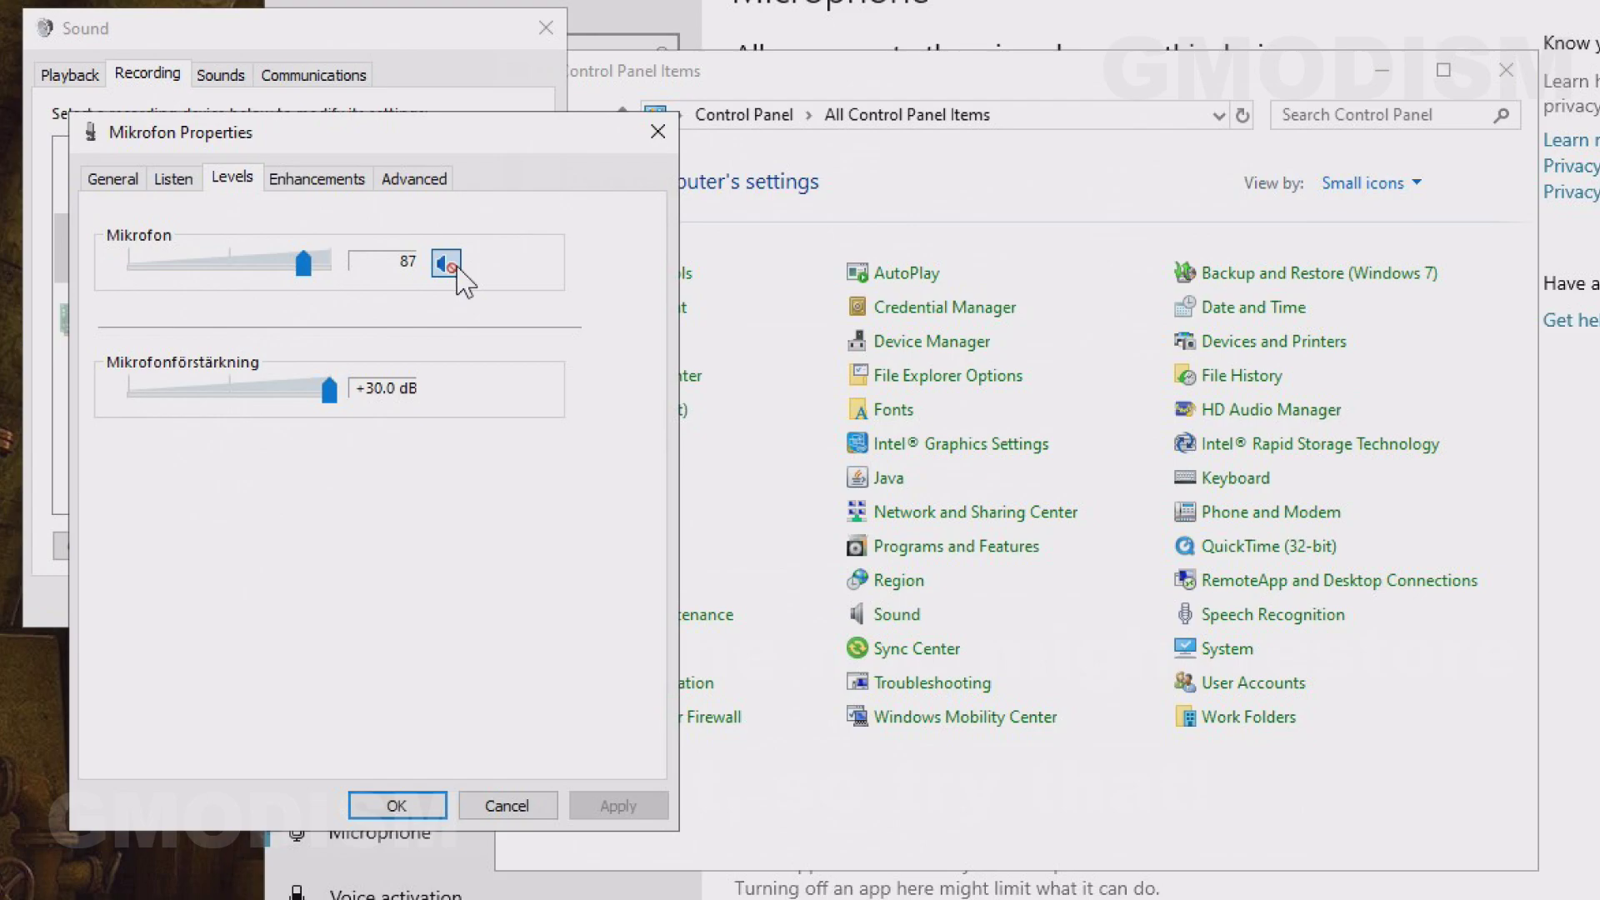
left_click(447, 264)
left_click(332, 180)
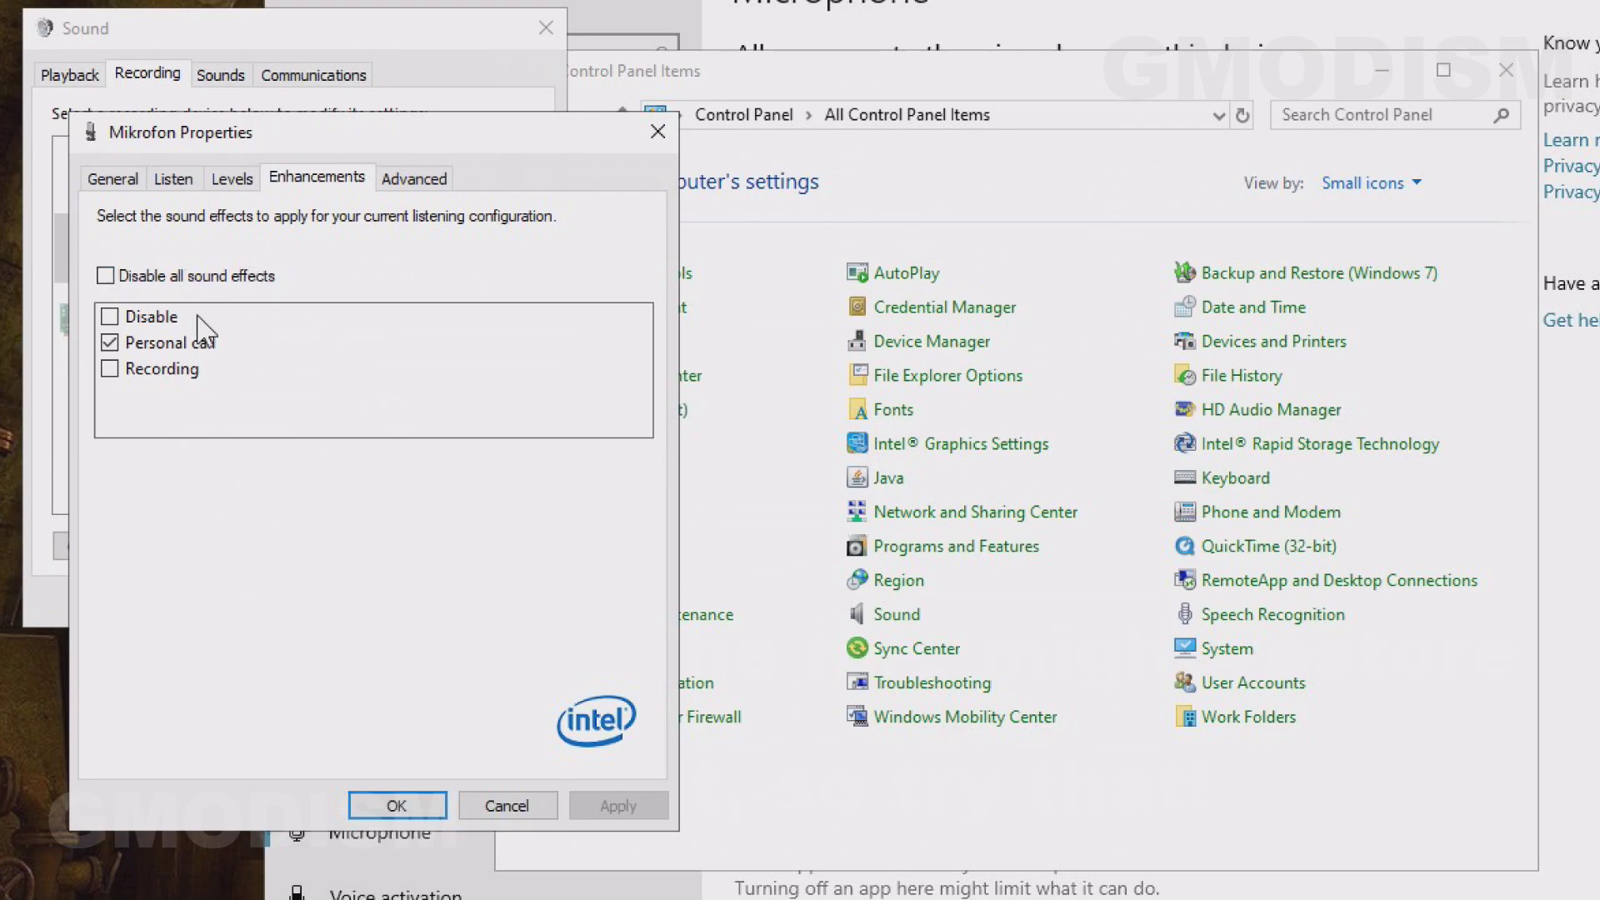
left_click(117, 279)
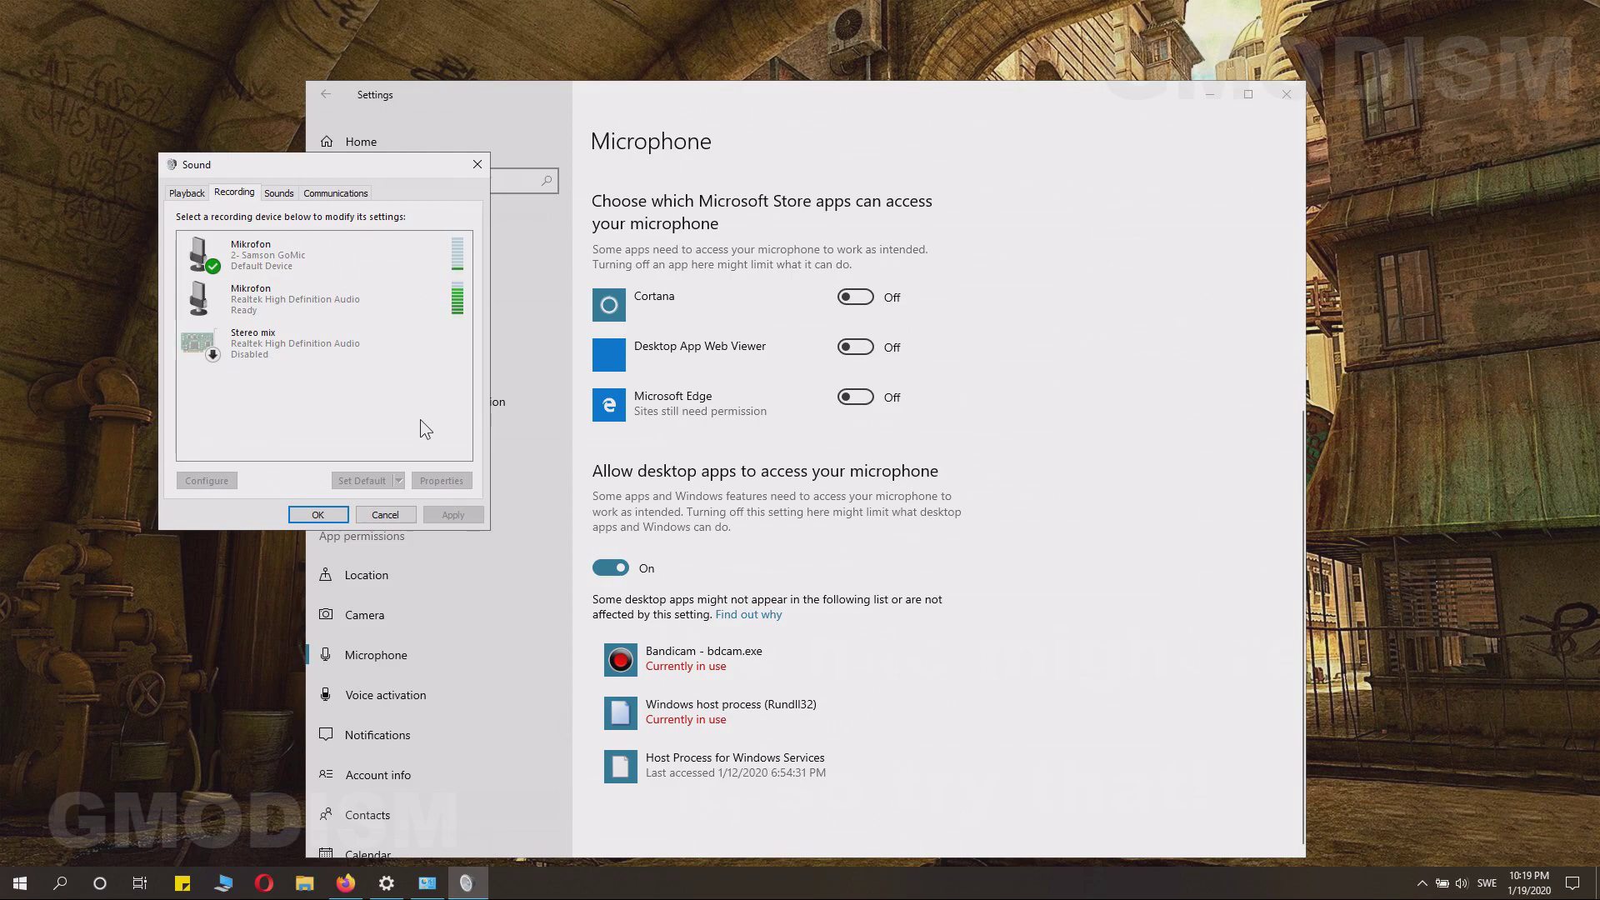
Switch to Device Manager and review the sound, video and game controllers, including the available device actions for Samson GoMic
key("super+x")
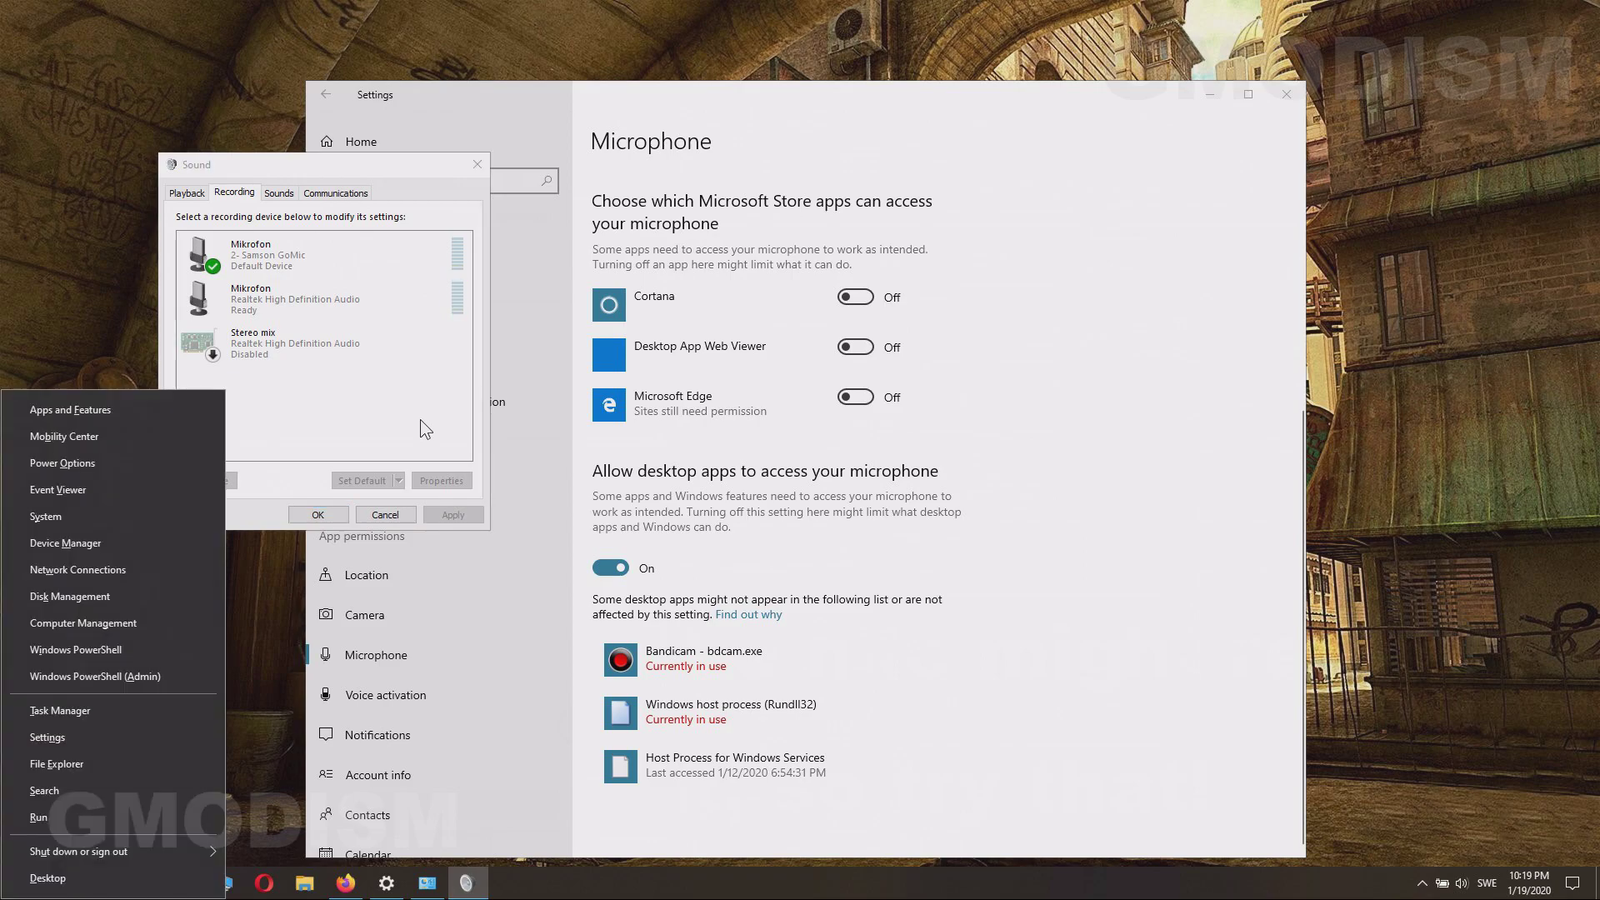
left_click(88, 539)
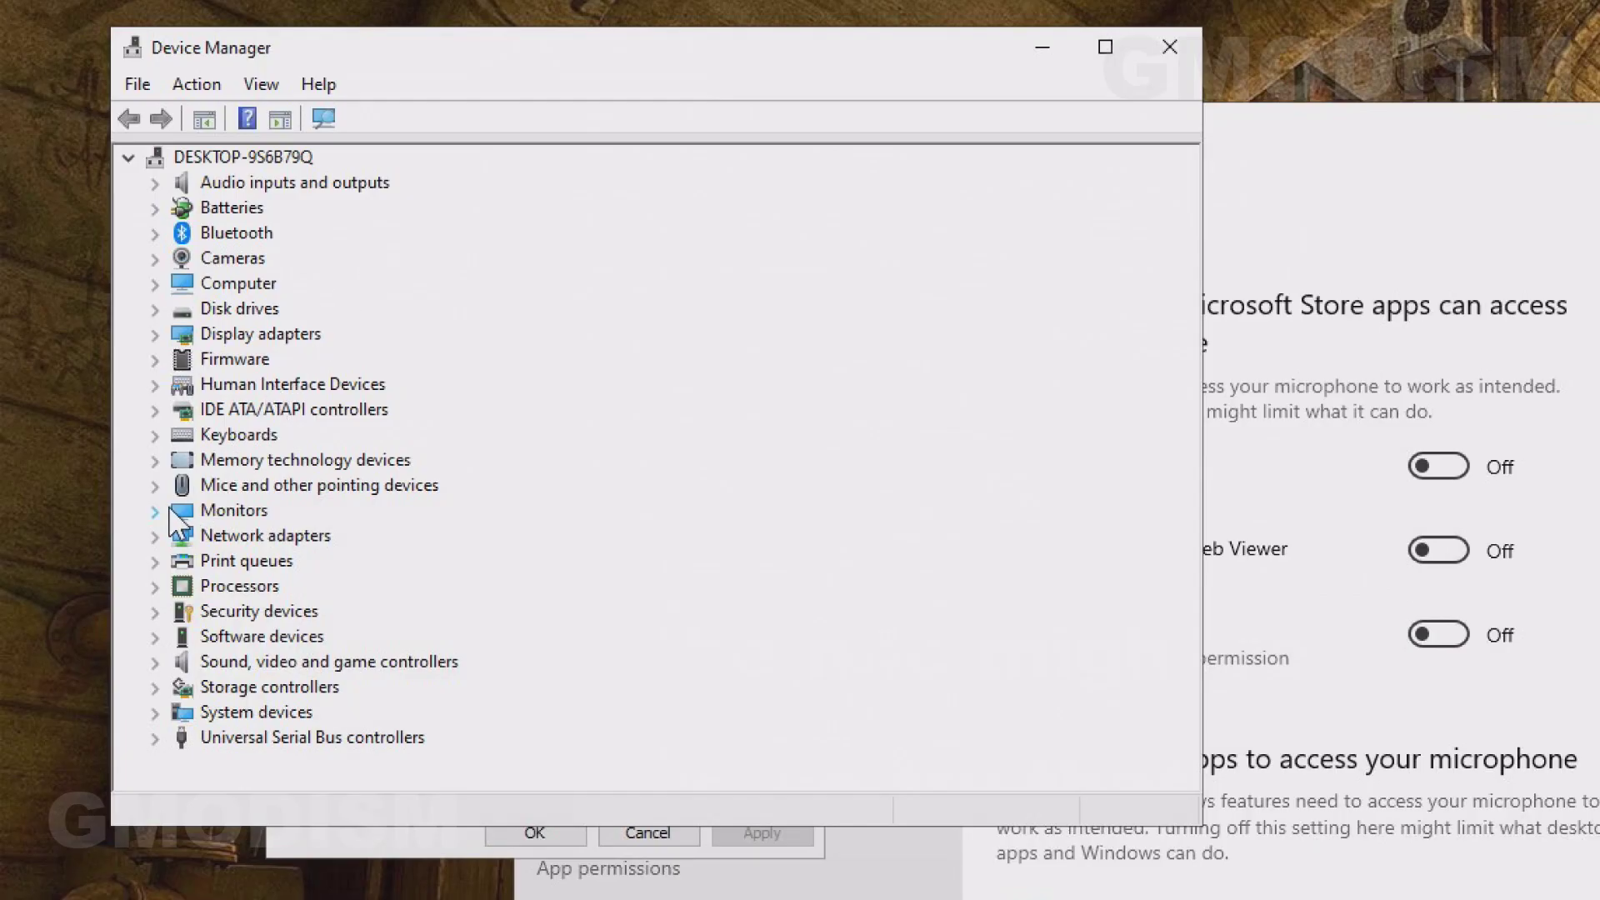
left_click(154, 662)
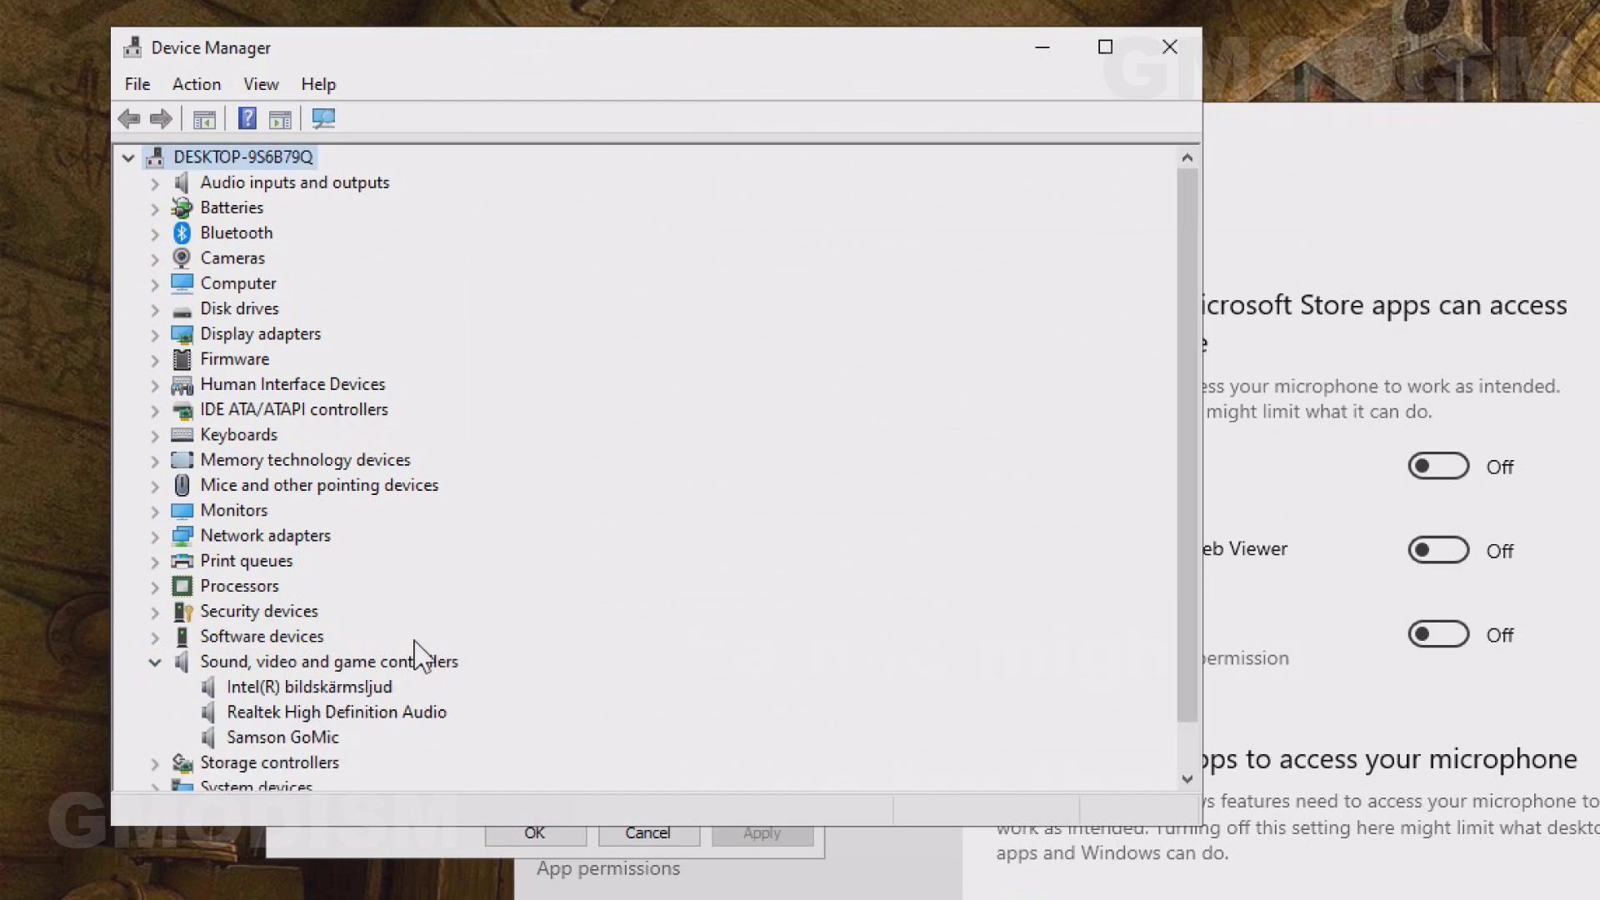
left_click(340, 715)
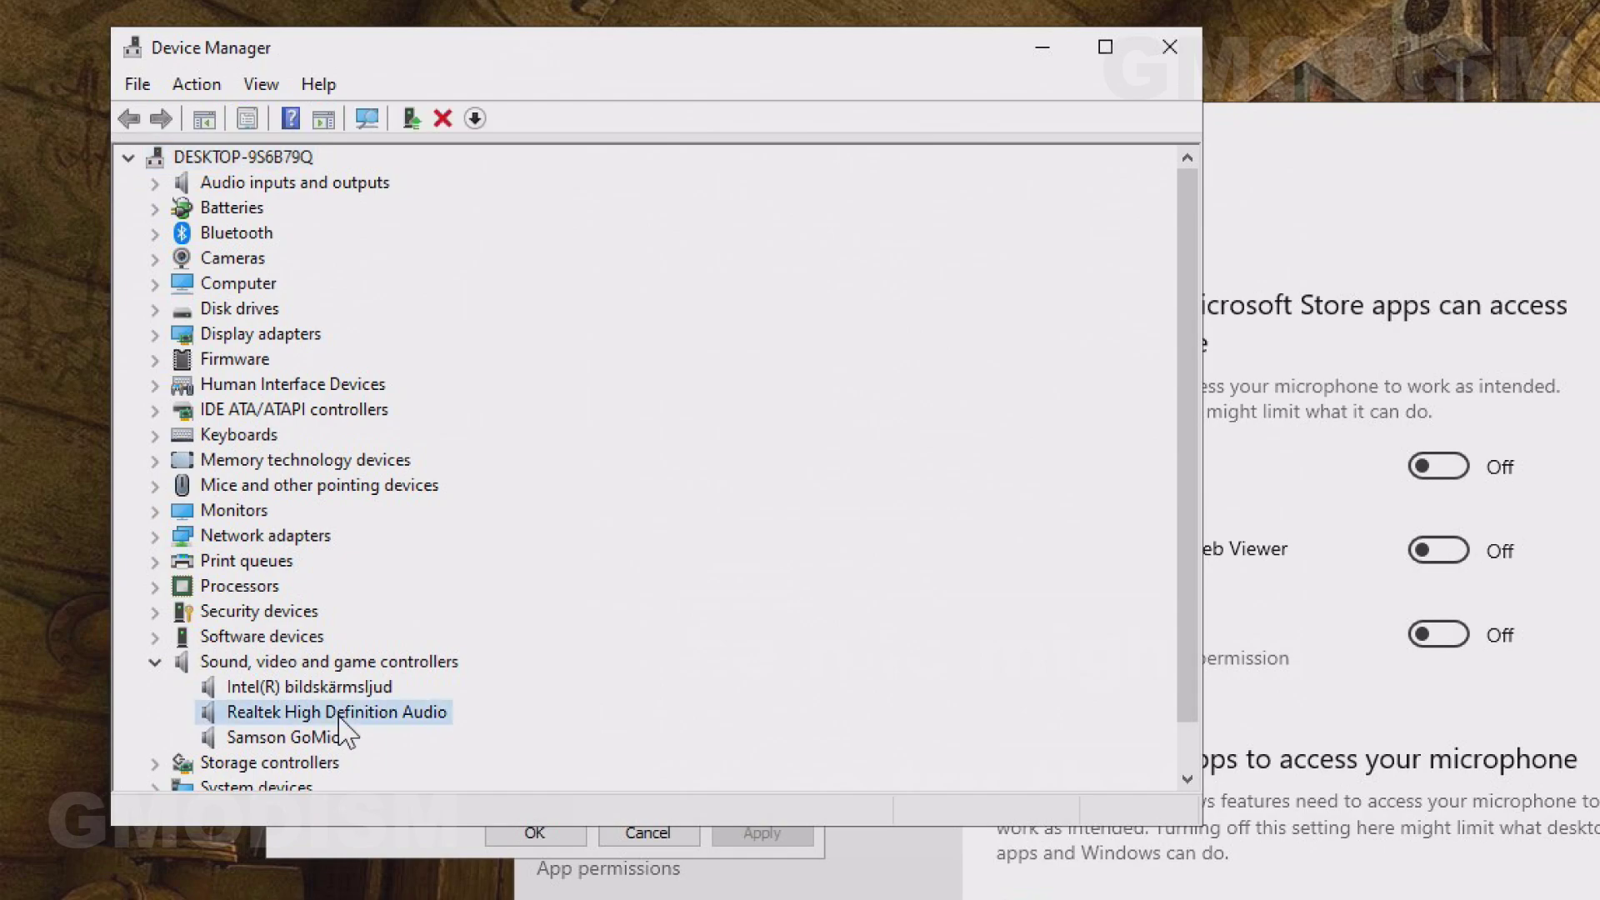
left_click(304, 744)
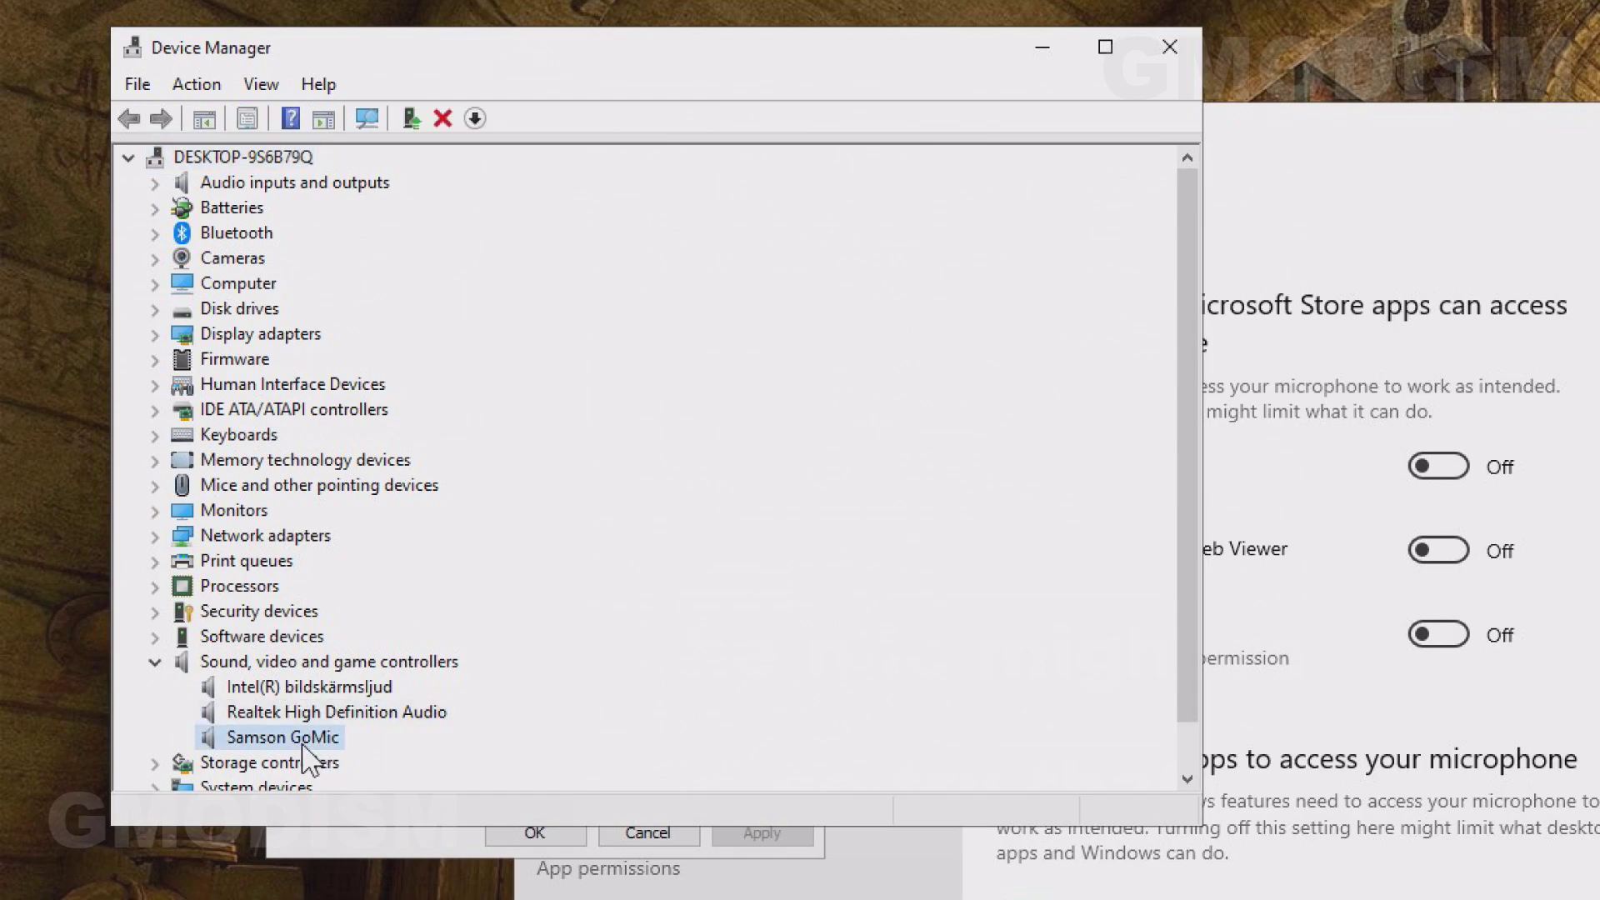
right_click(309, 759)
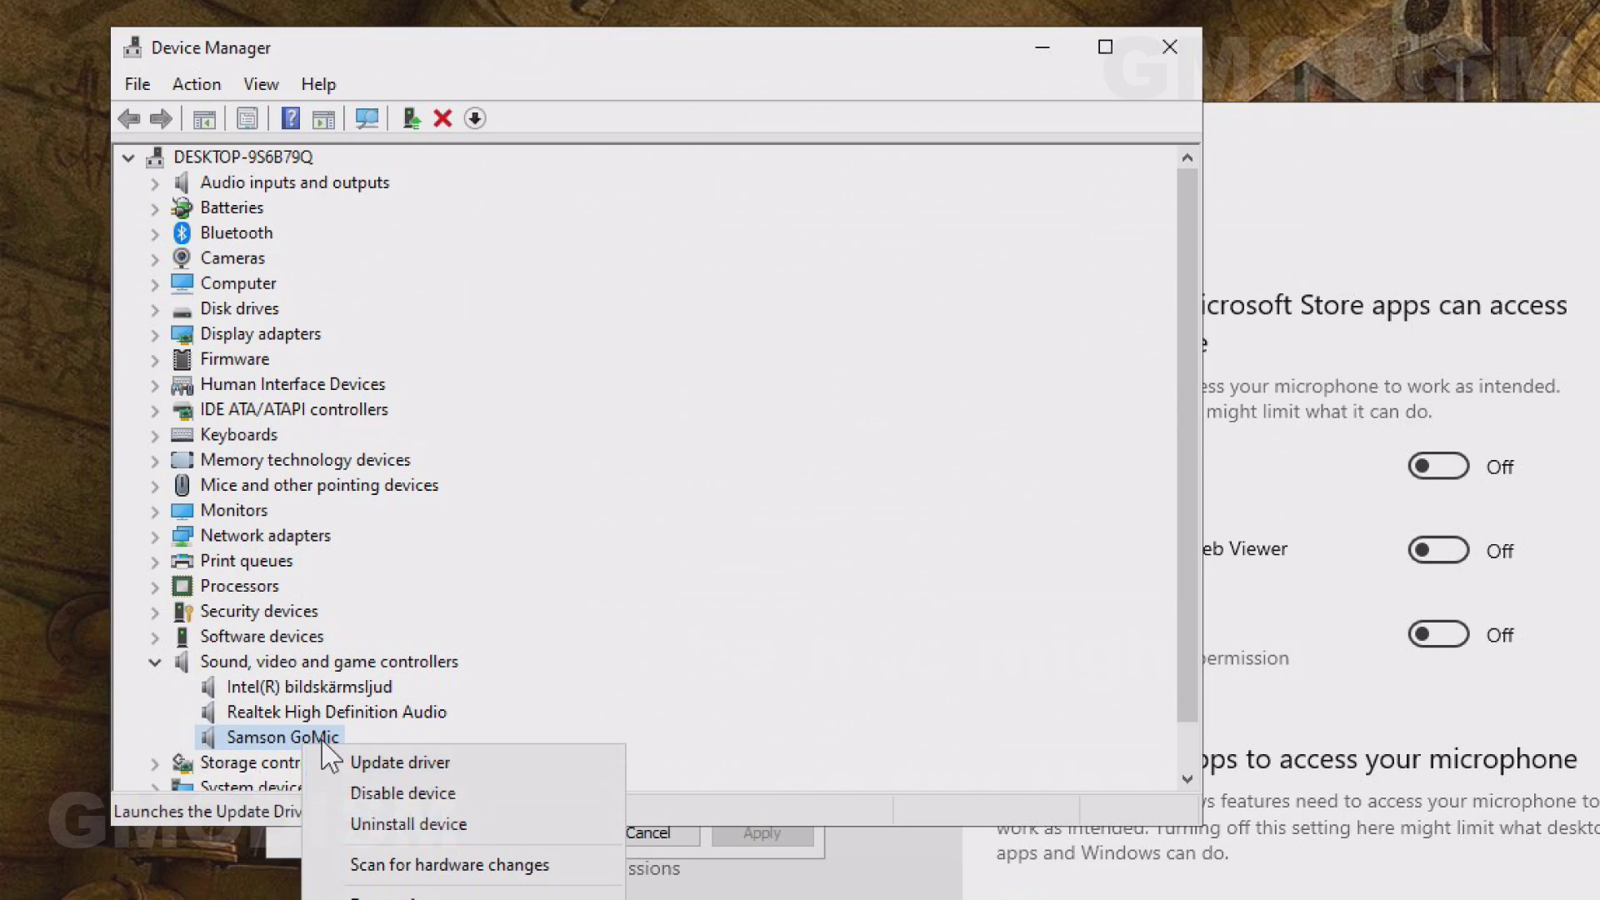
left_click(316, 705)
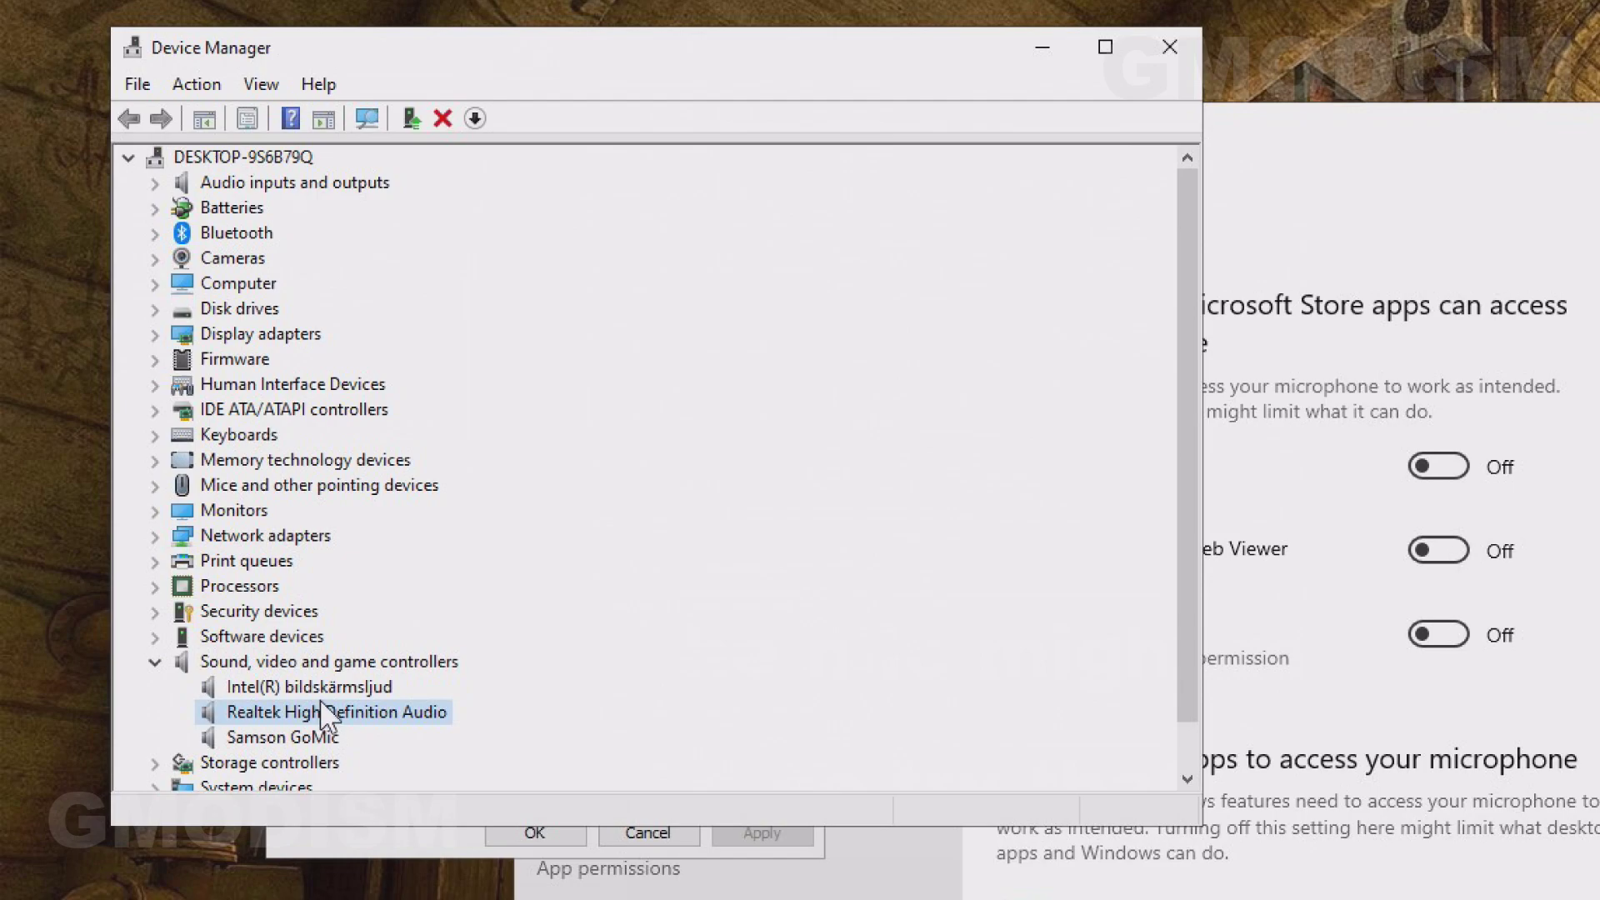
Disable the Intel(R) bildskärmsljud audio device and enable it again
right_click(325, 692)
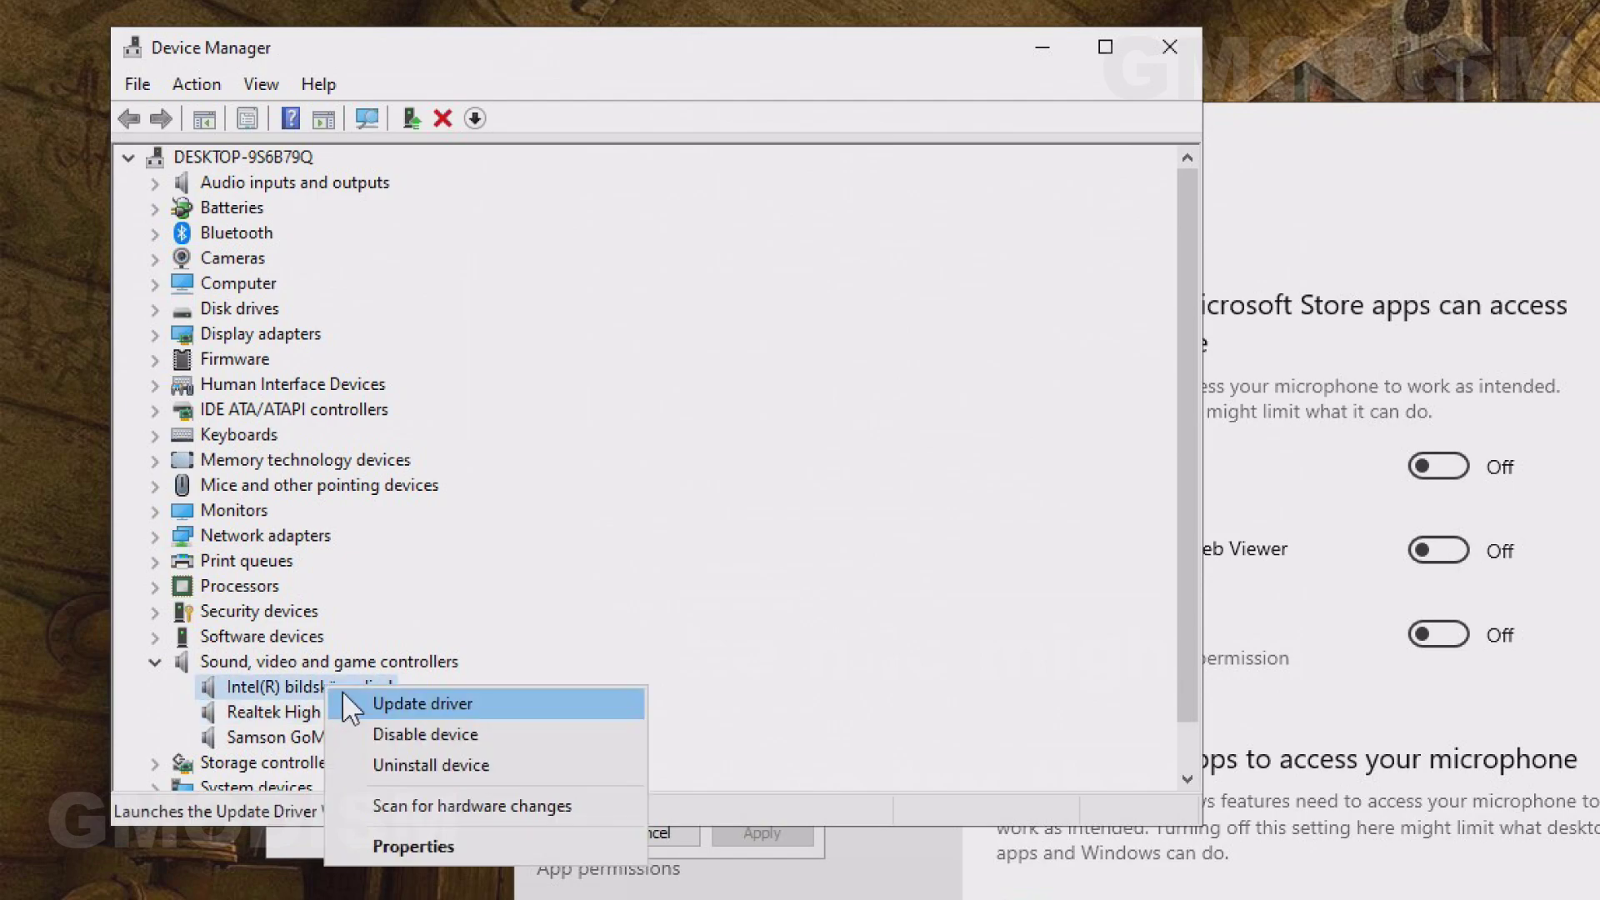
left_click(407, 735)
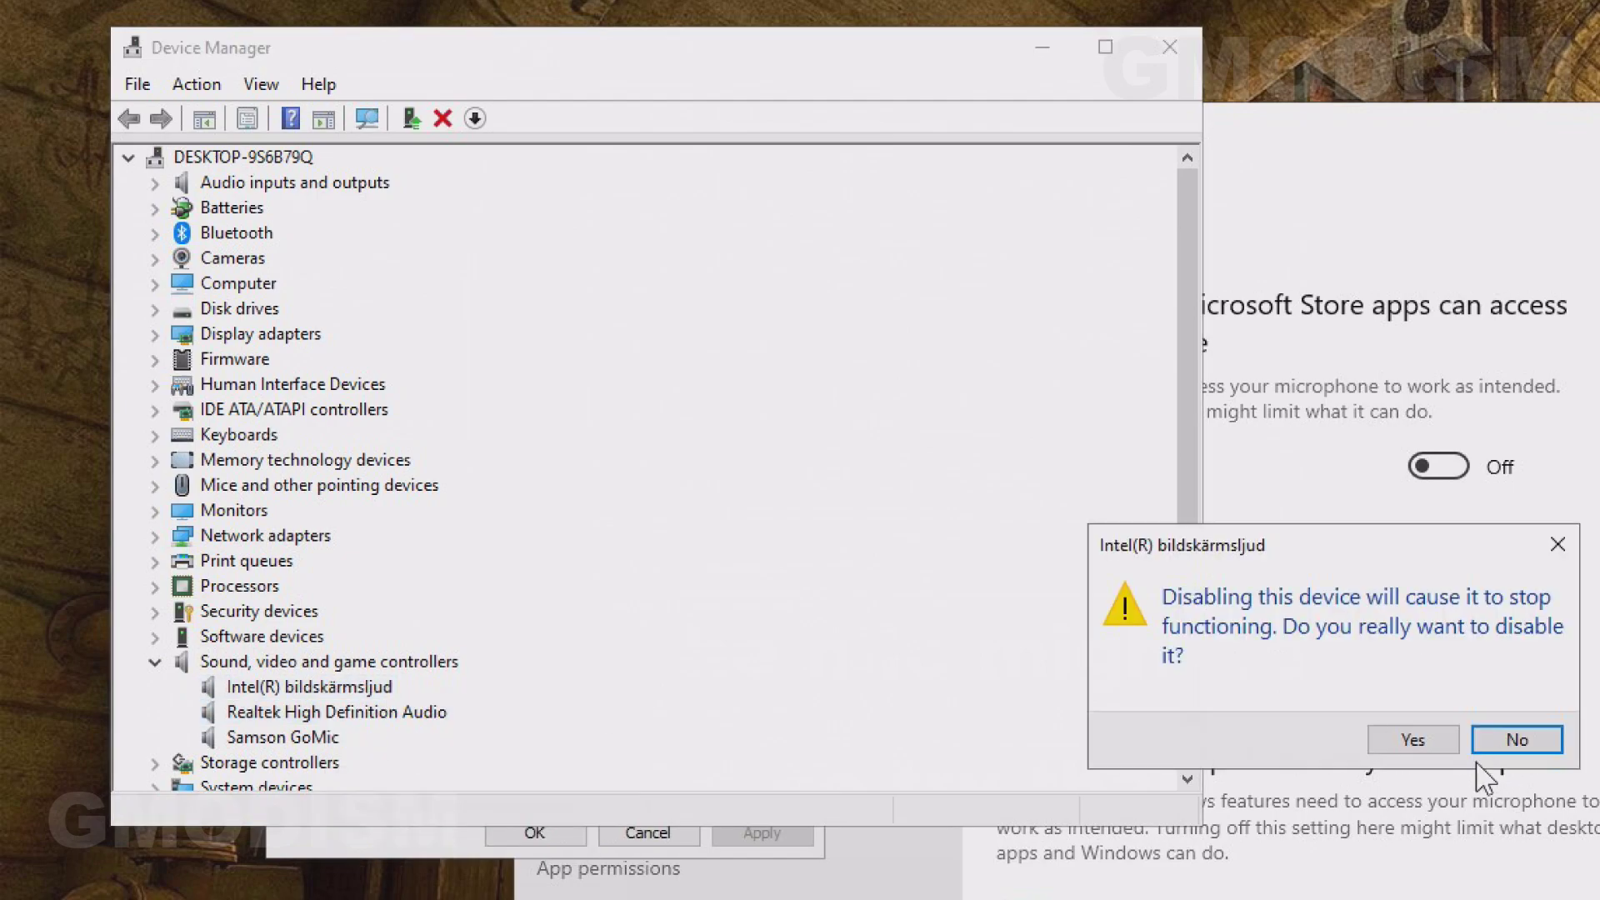
left_click(1440, 741)
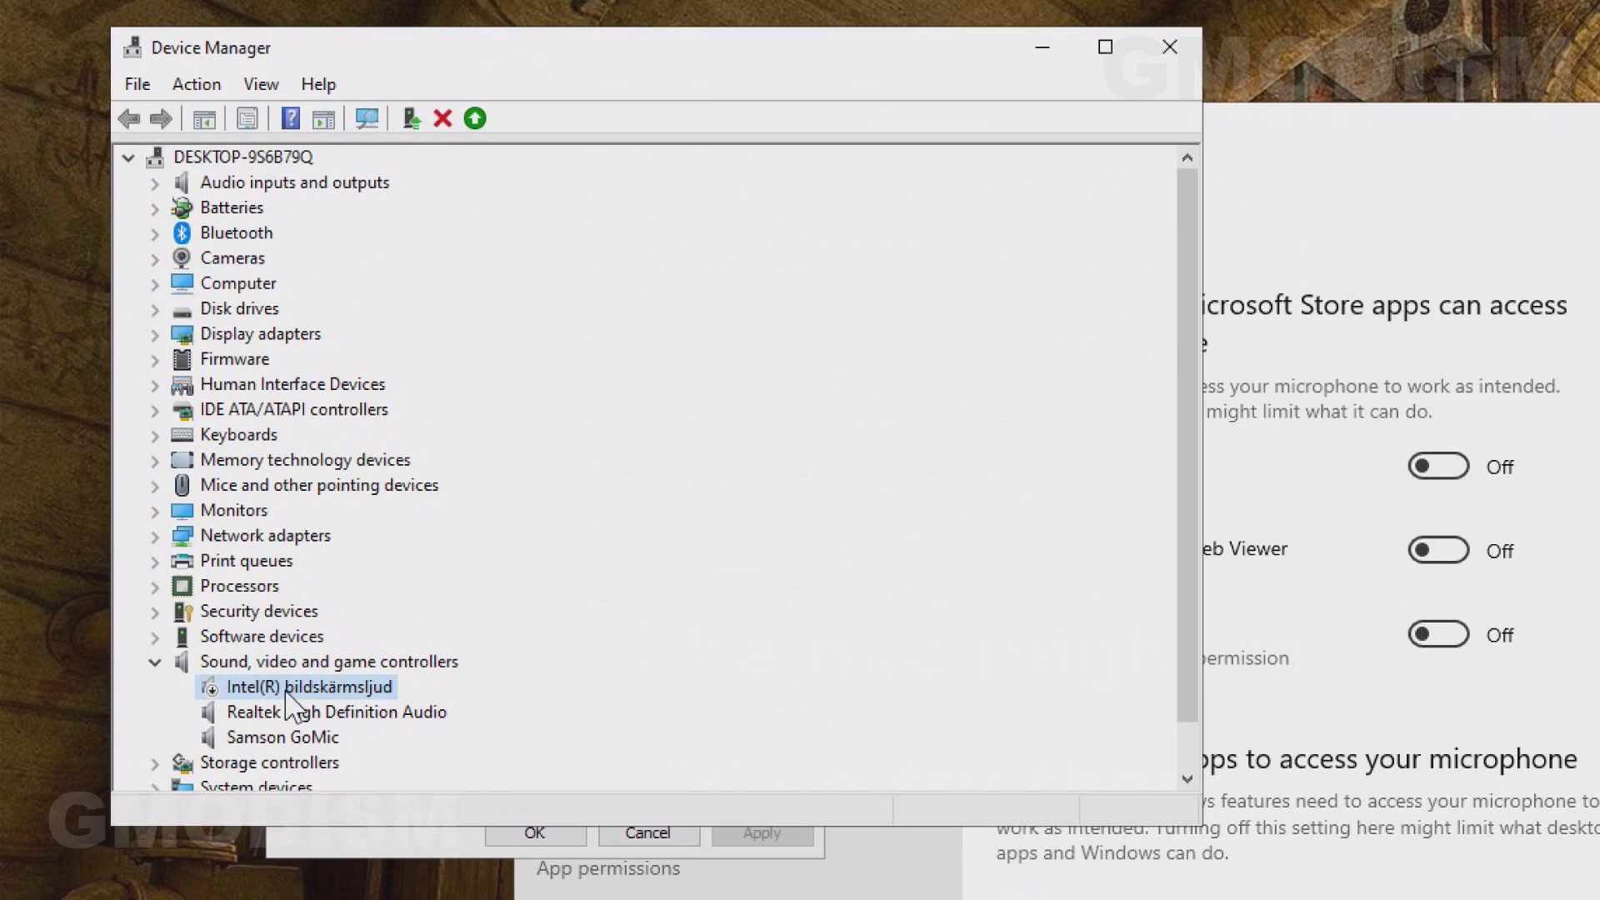
right_click(288, 705)
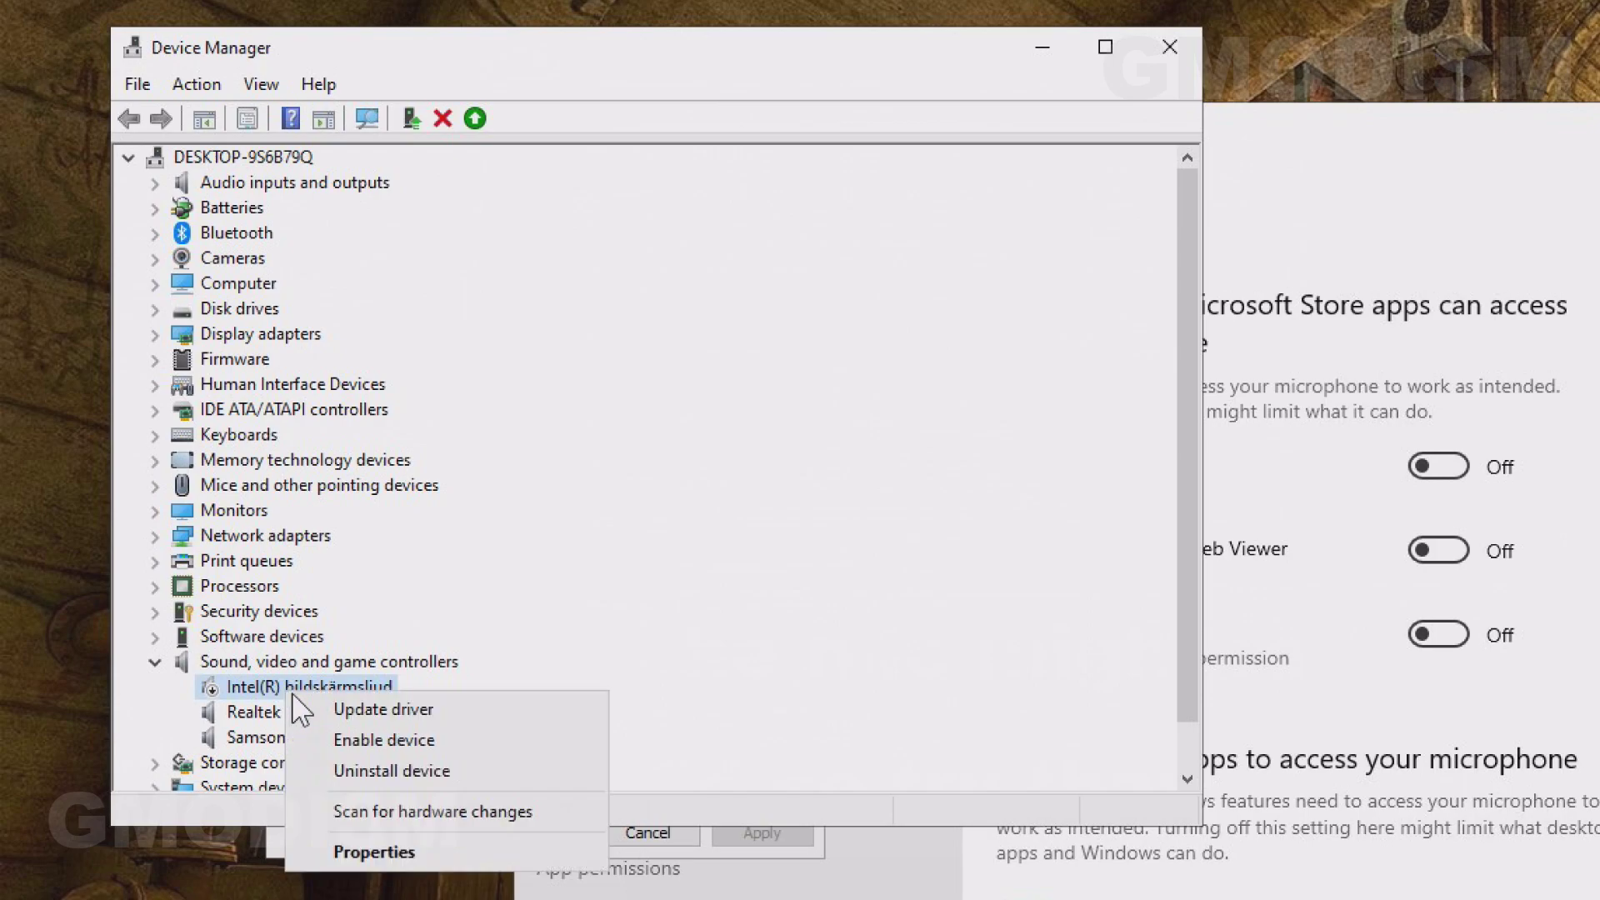
left_click(402, 740)
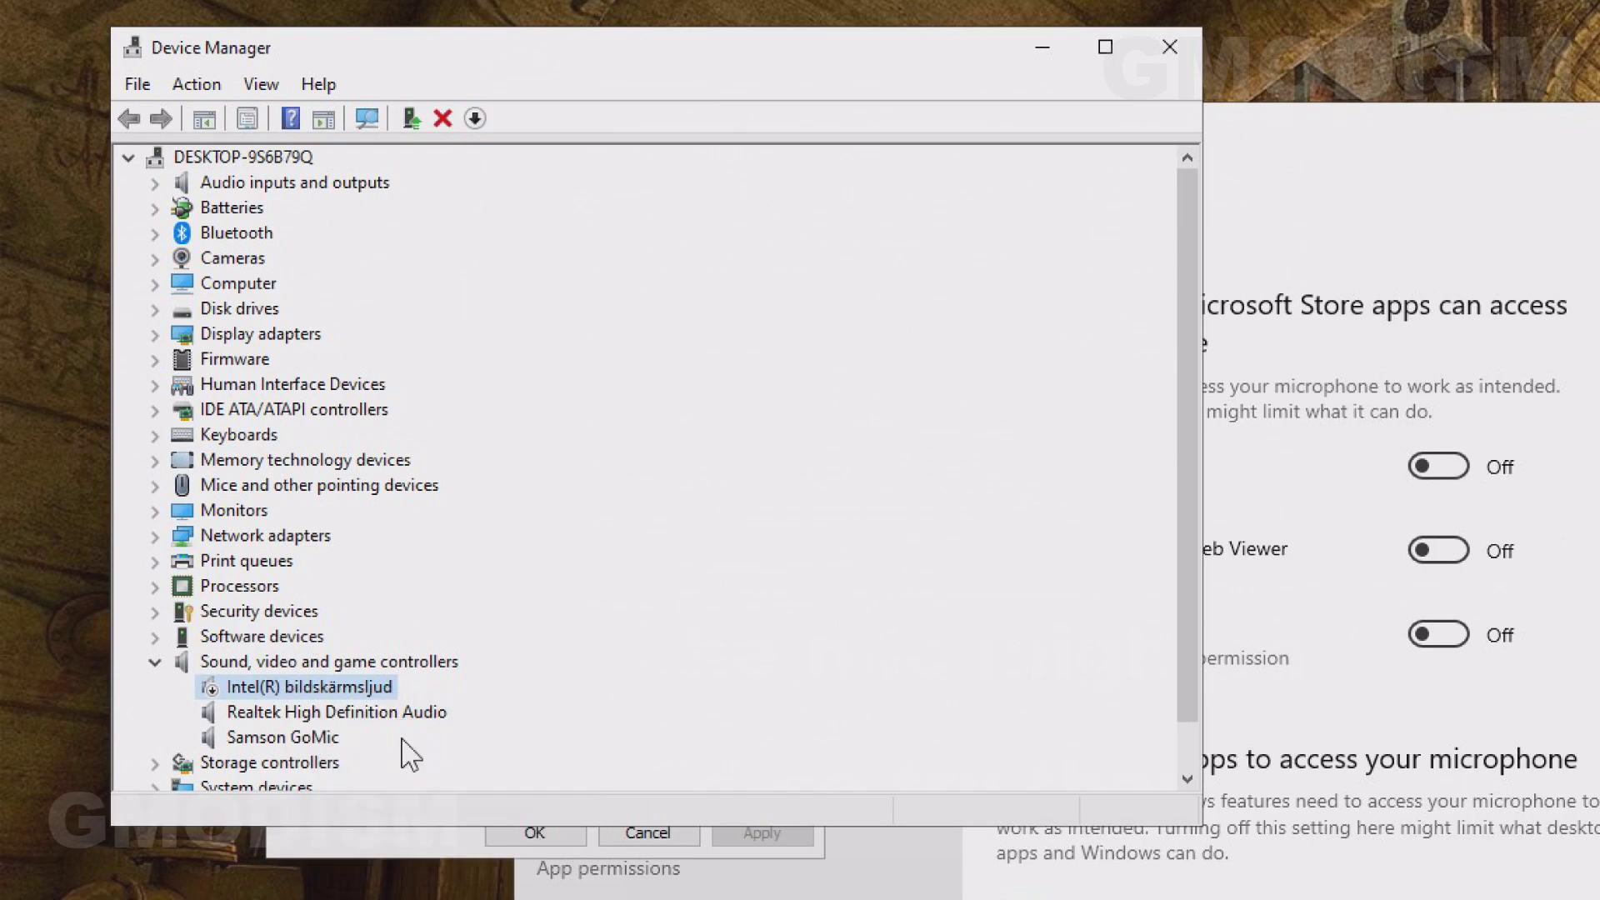
Look over the listed sound devices and check the uninstall option for Realtek High Definition Audio
left_click(298, 717)
left_click(305, 740)
left_click(310, 715)
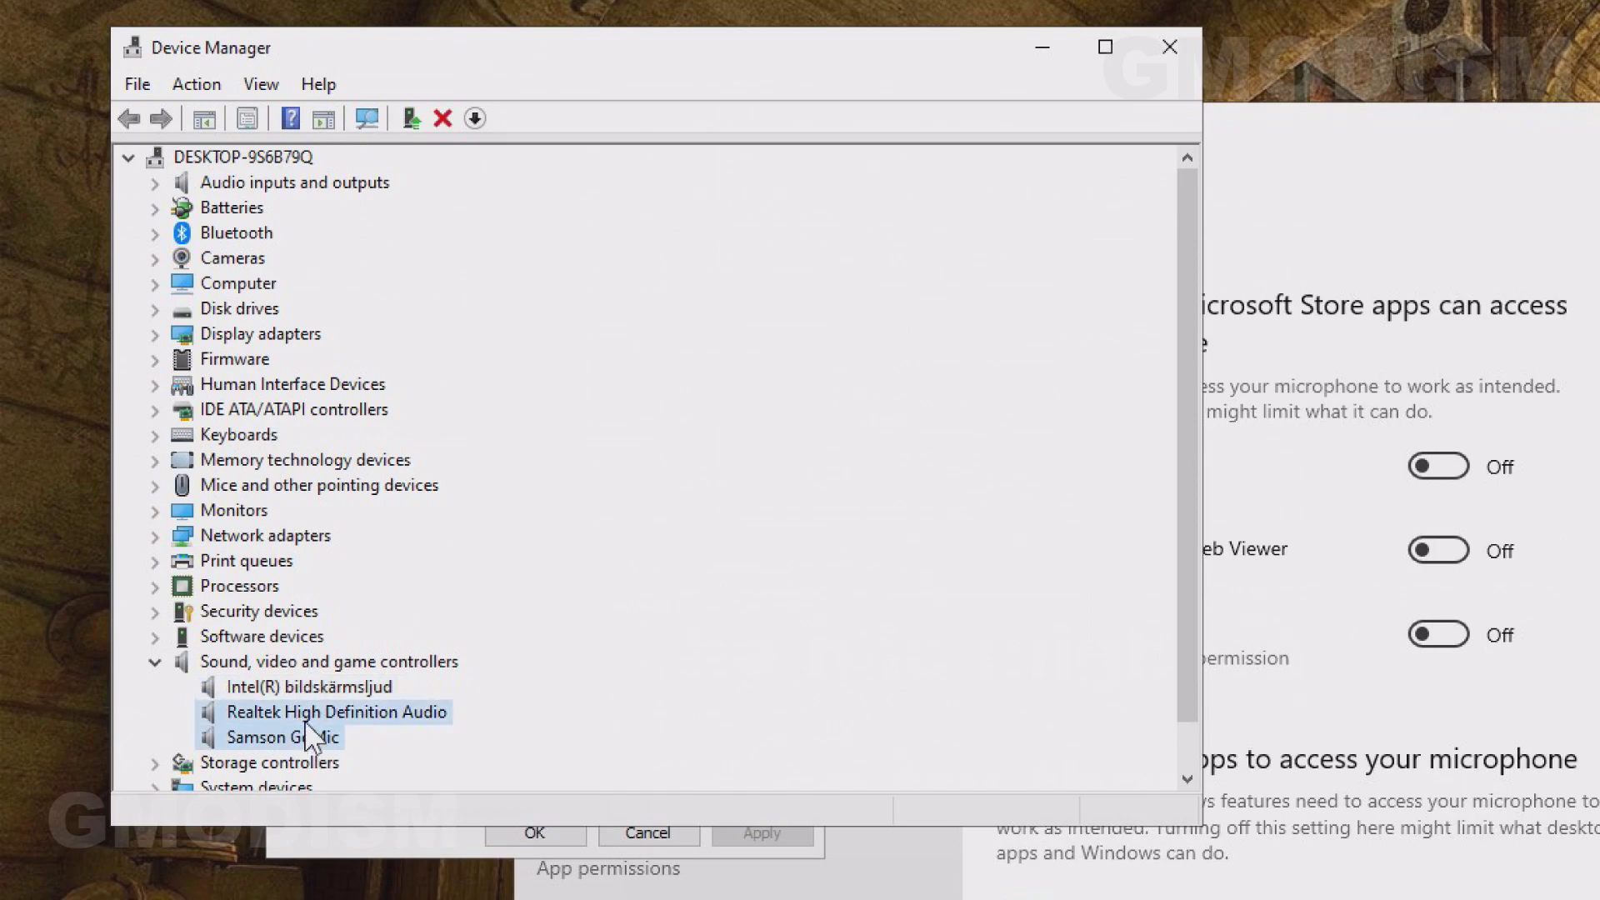
left_click(323, 687)
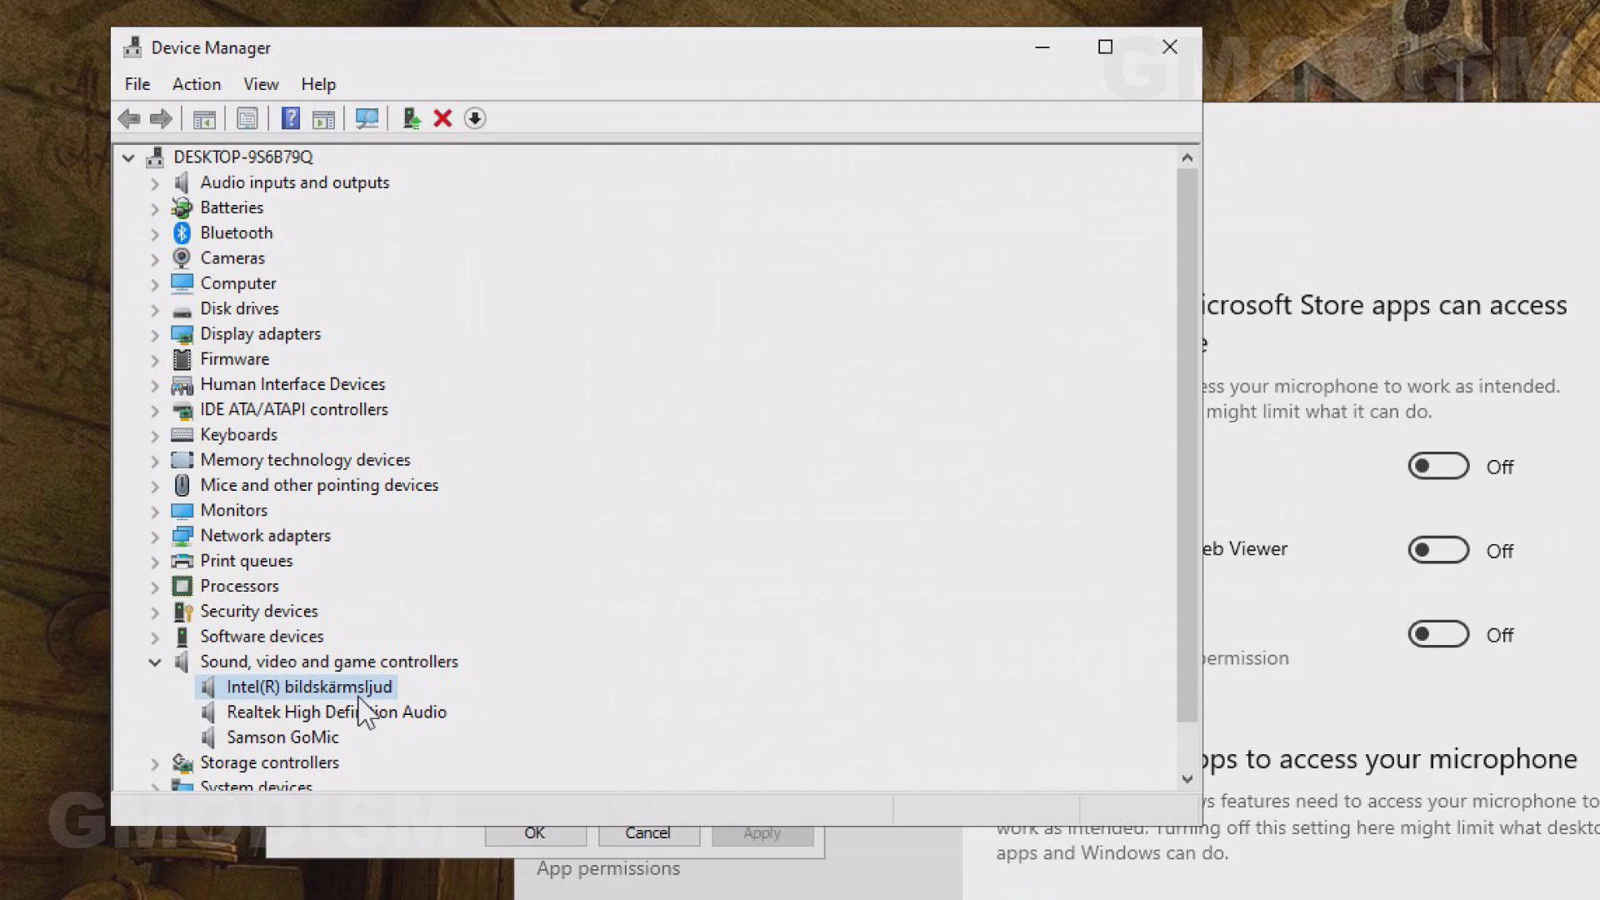
left_click(327, 720)
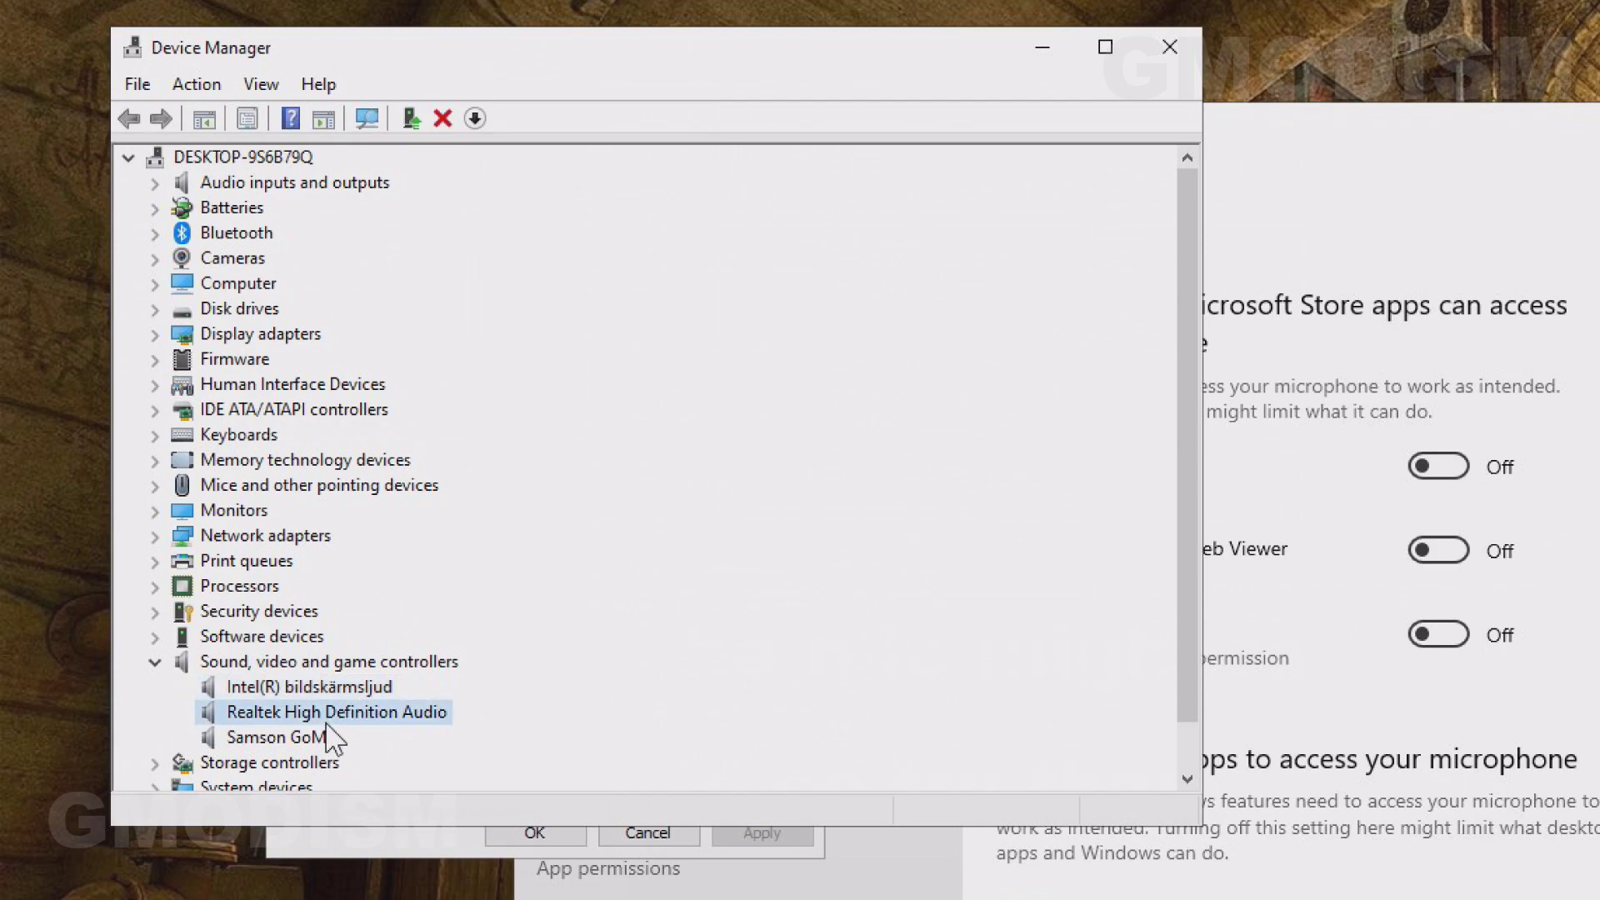
right_click(326, 723)
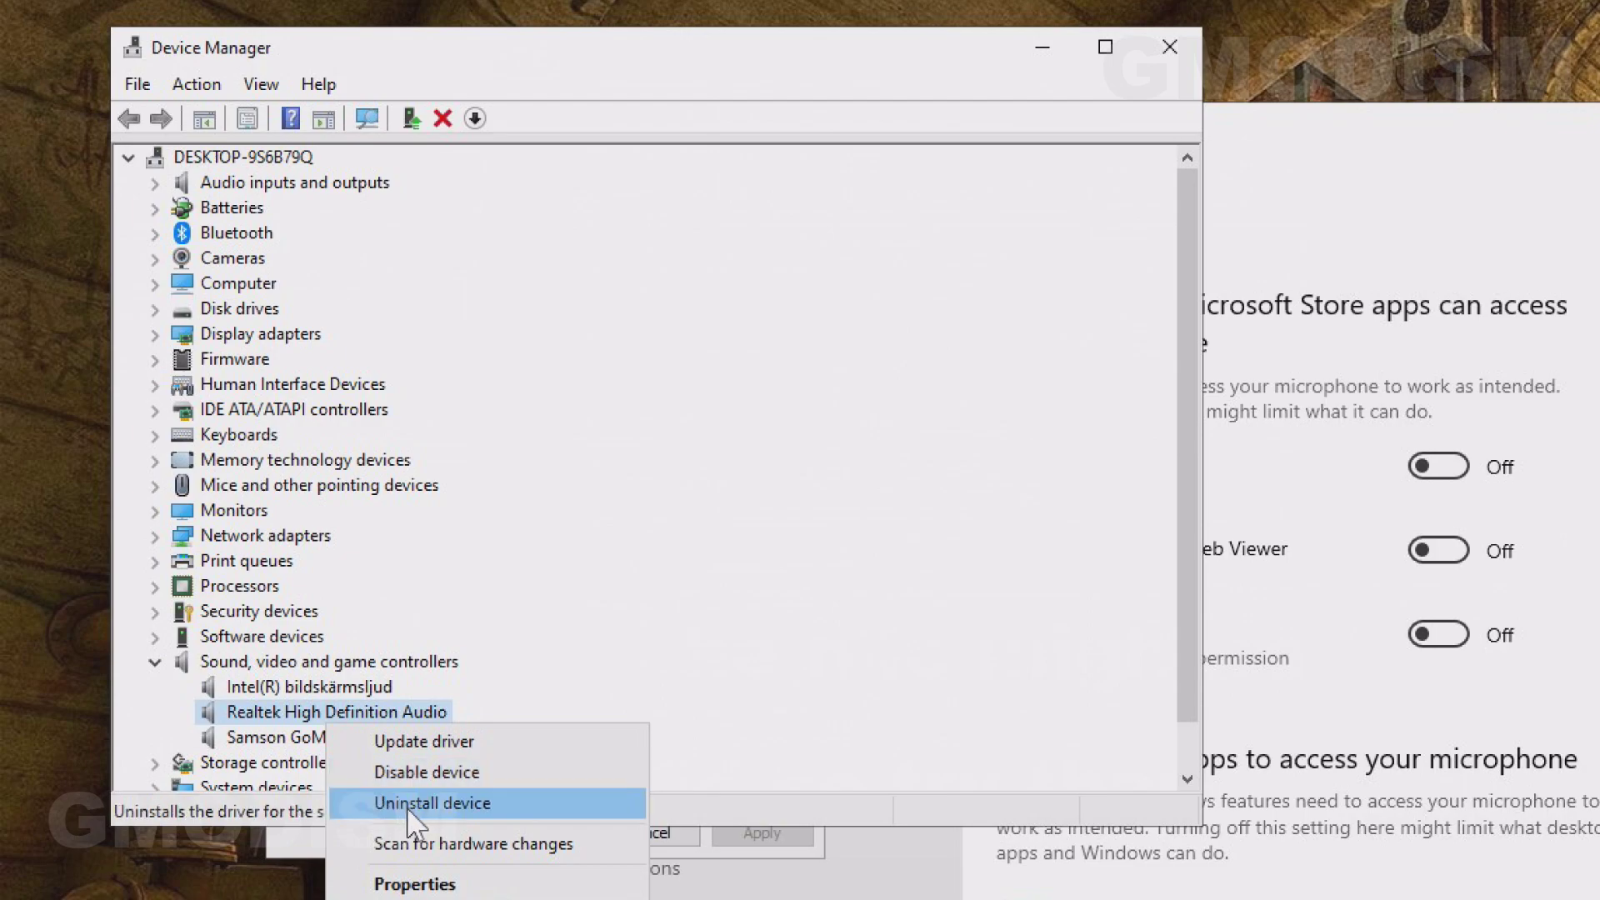
left_click(981, 579)
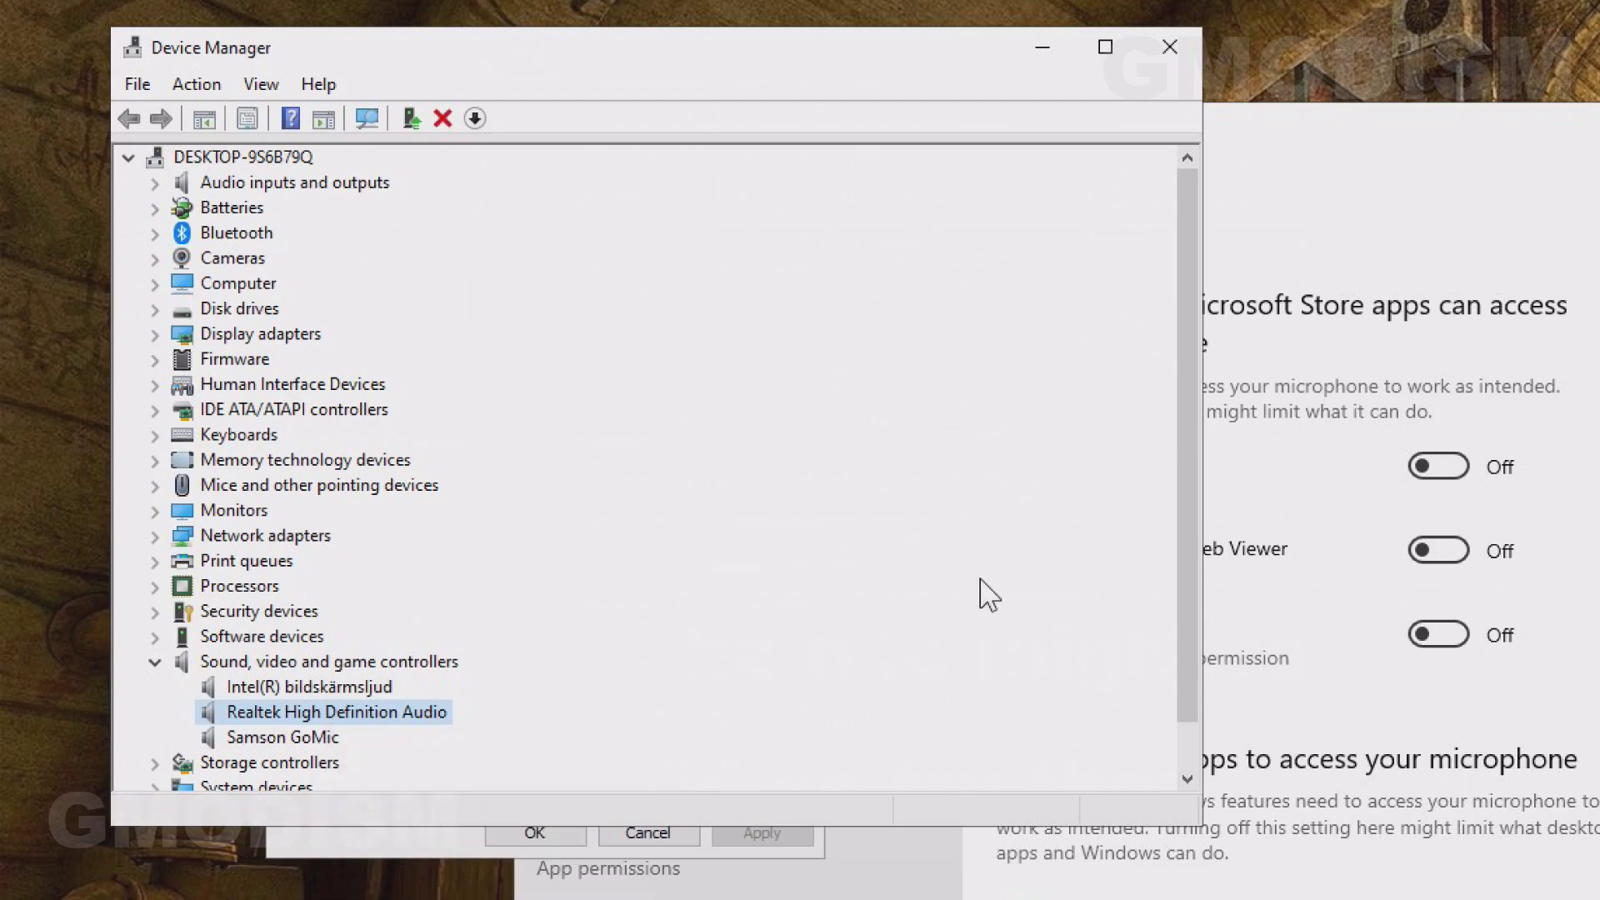
Review the compatible drivers stored on the computer for Realtek High Definition Audio, select High Definition Audio Device, and close without installing
left_click(376, 688)
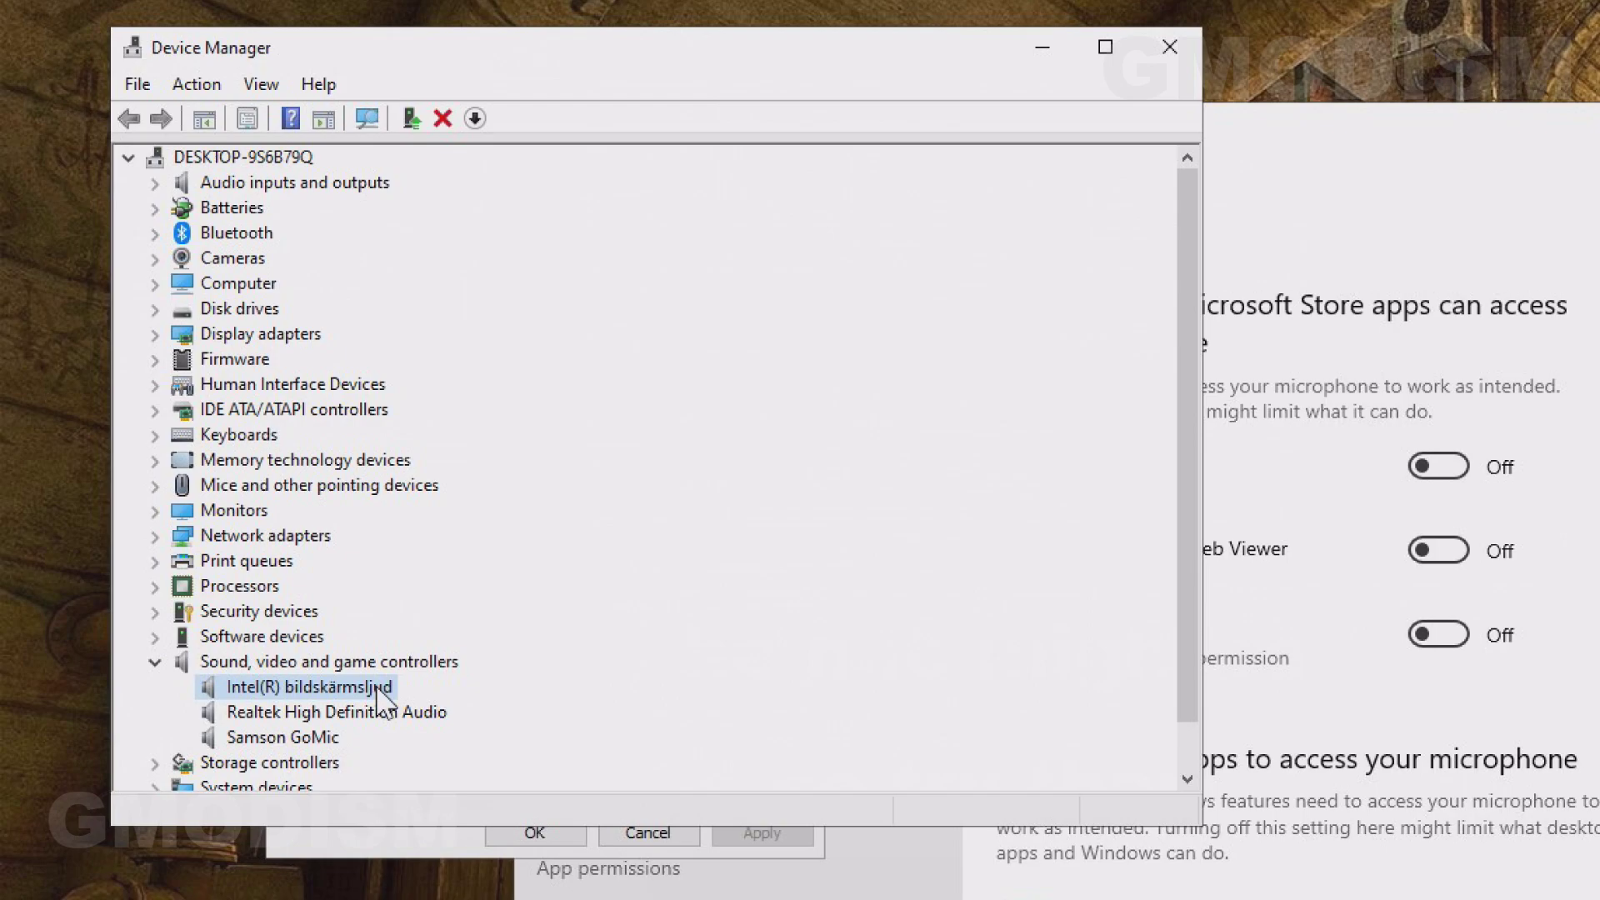
left_click(379, 714)
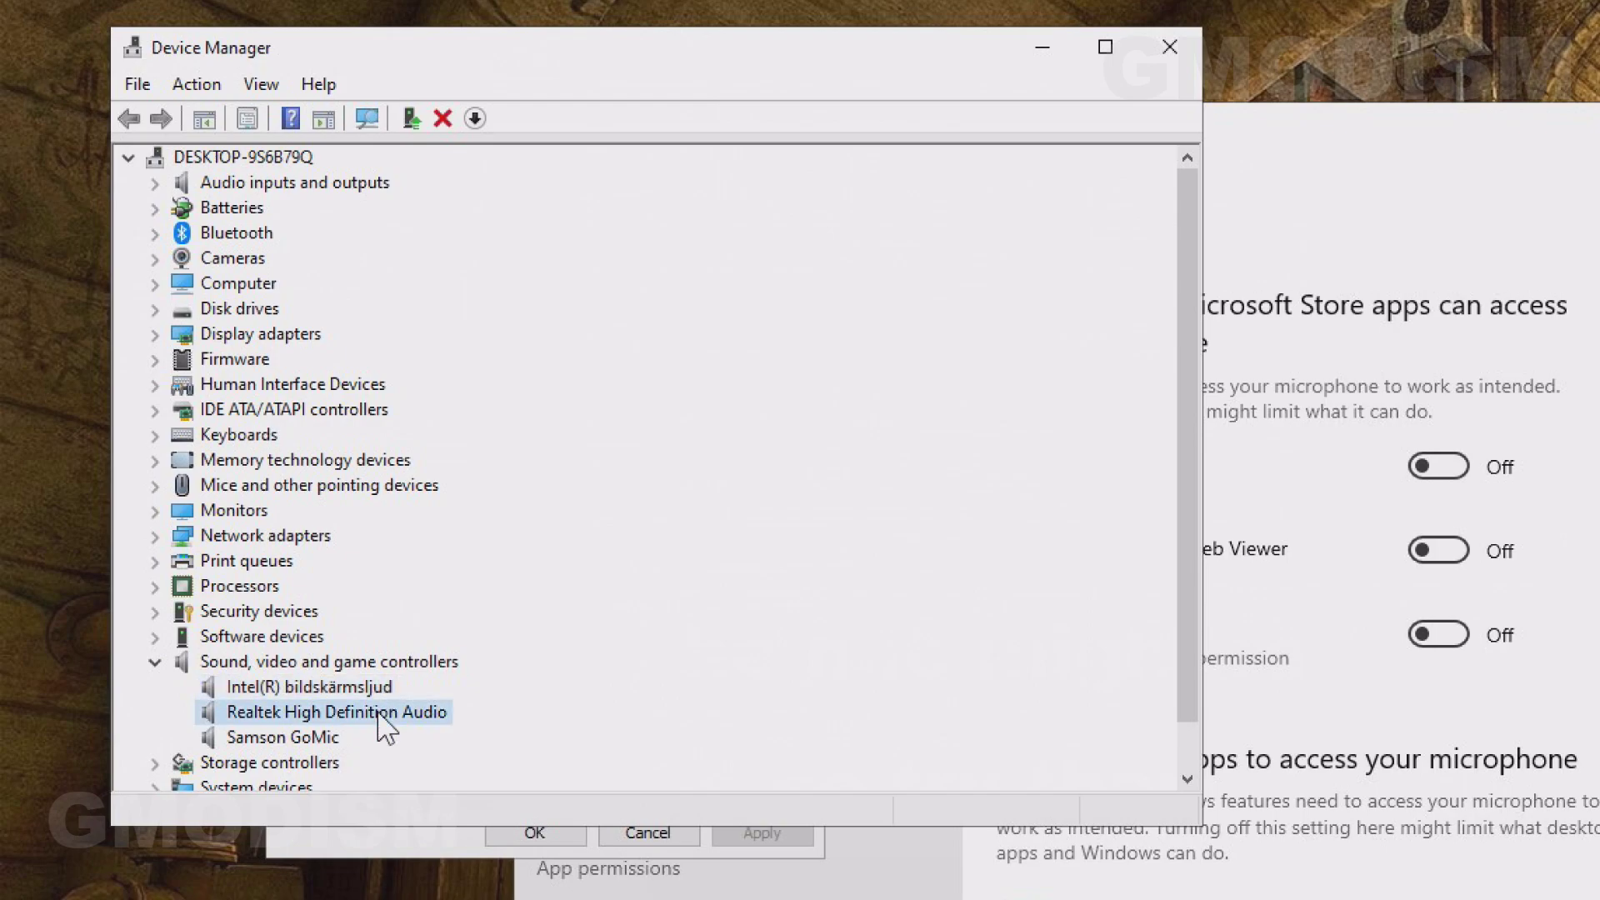
right_click(379, 713)
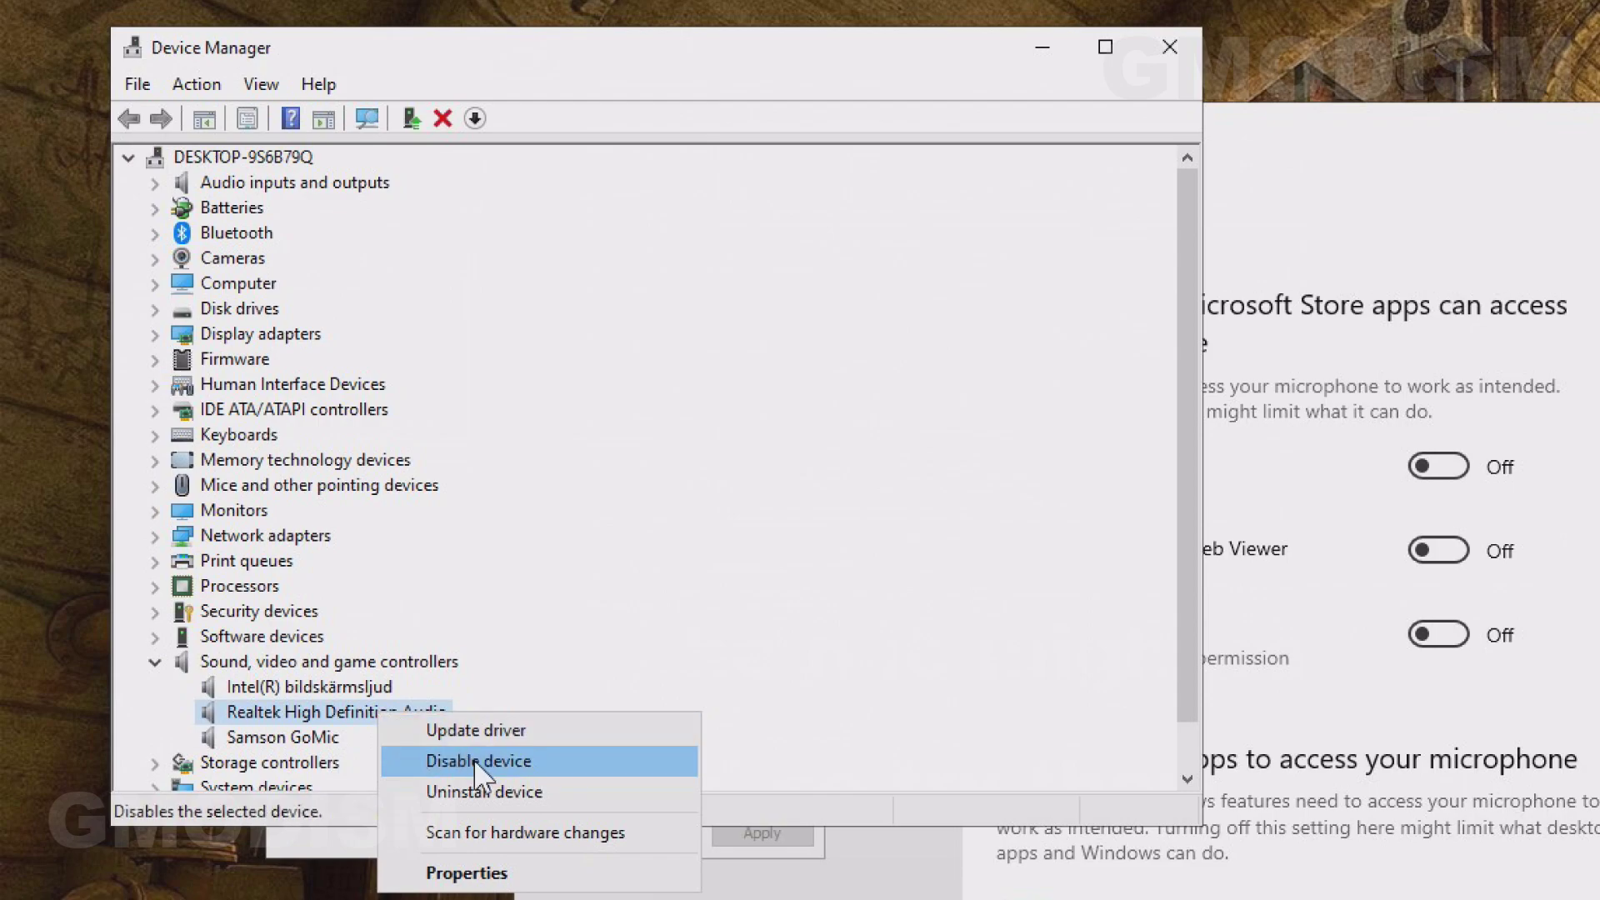
left_click(498, 733)
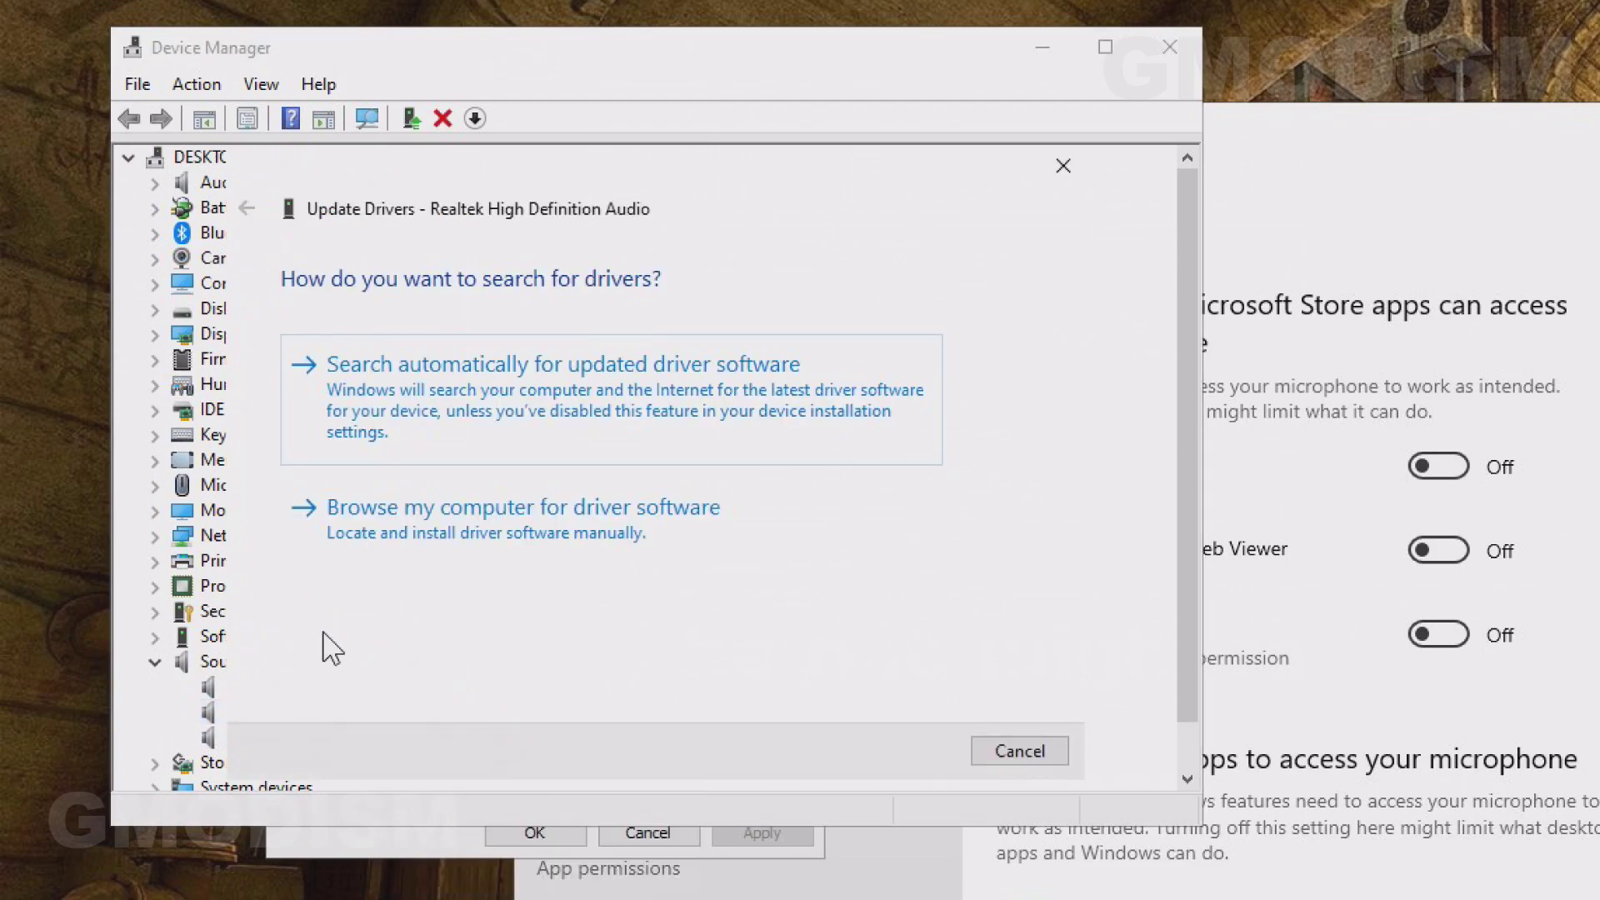
left_click(601, 573)
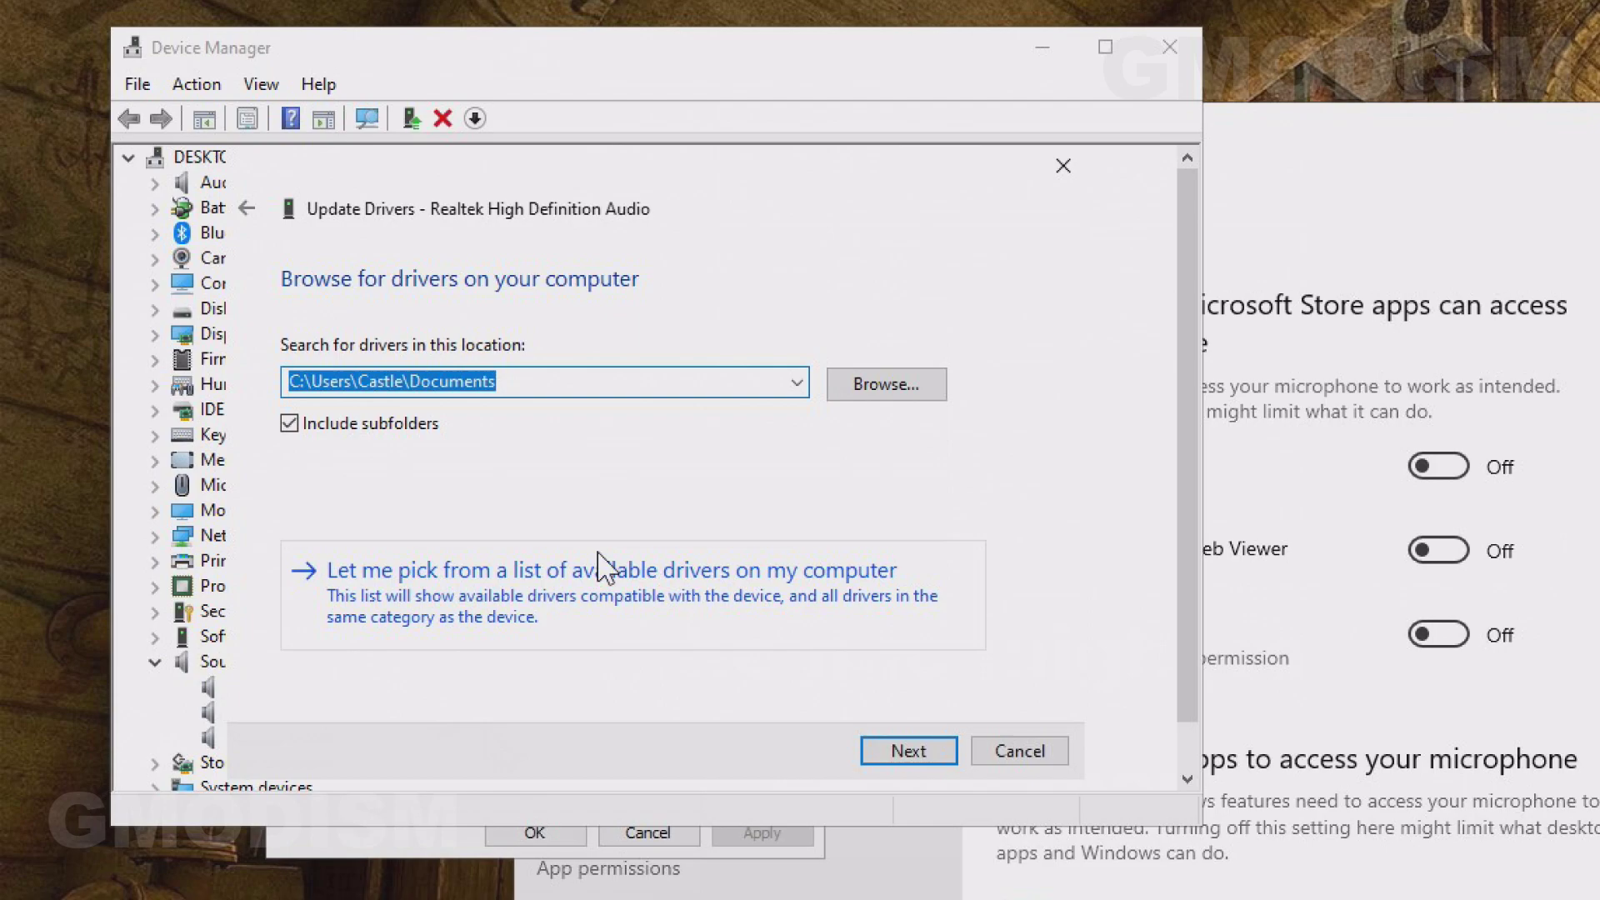
left_click(655, 611)
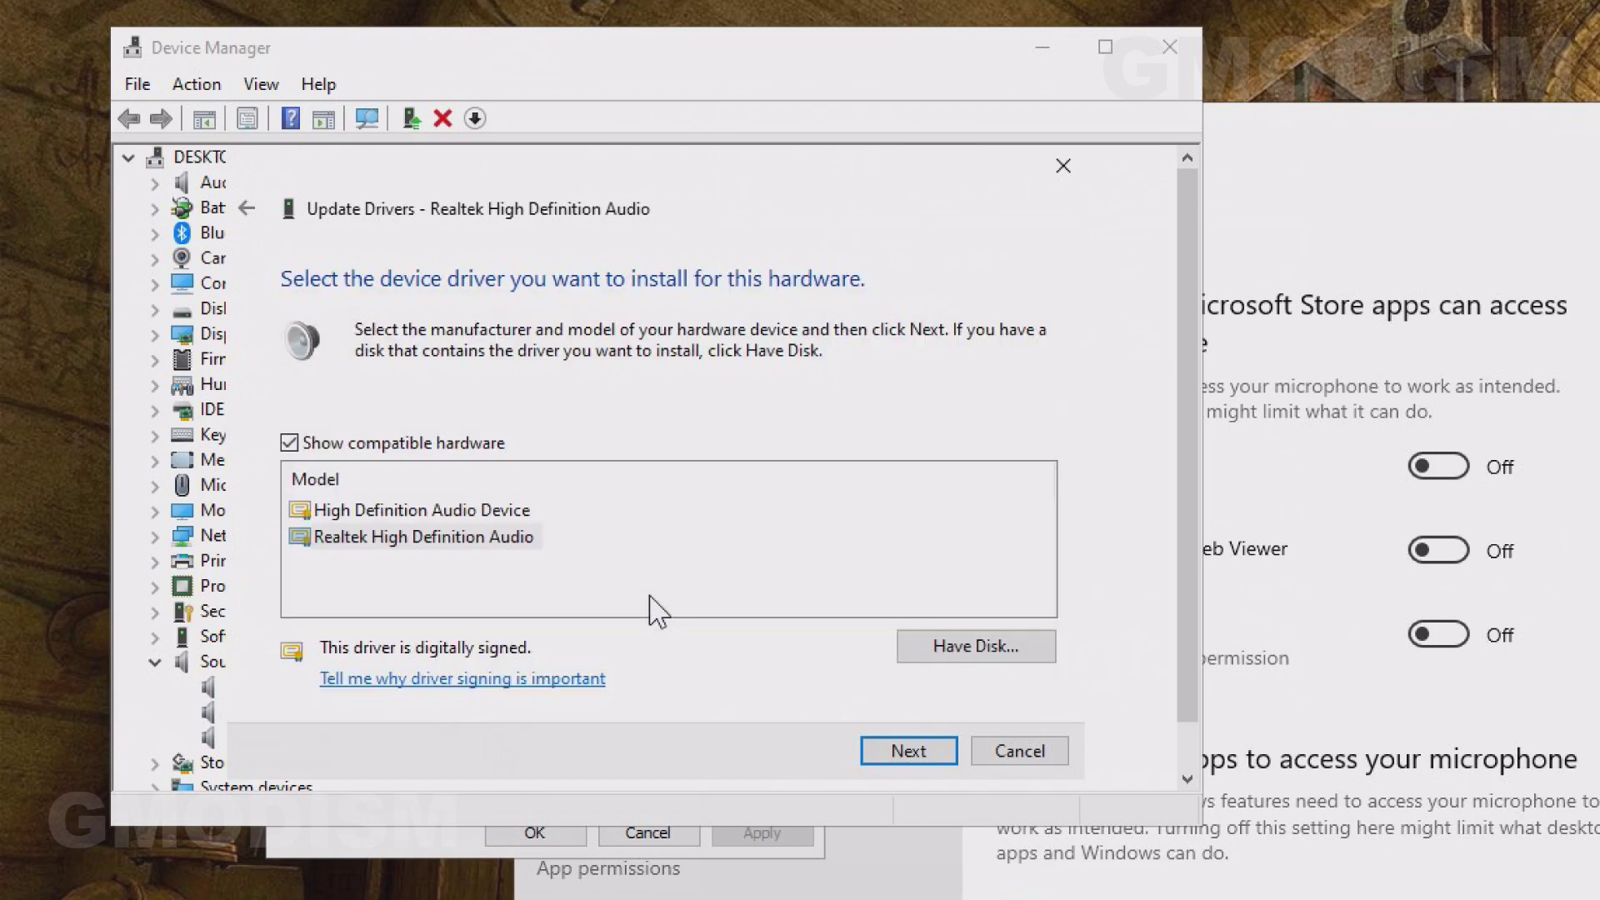
left_click(427, 511)
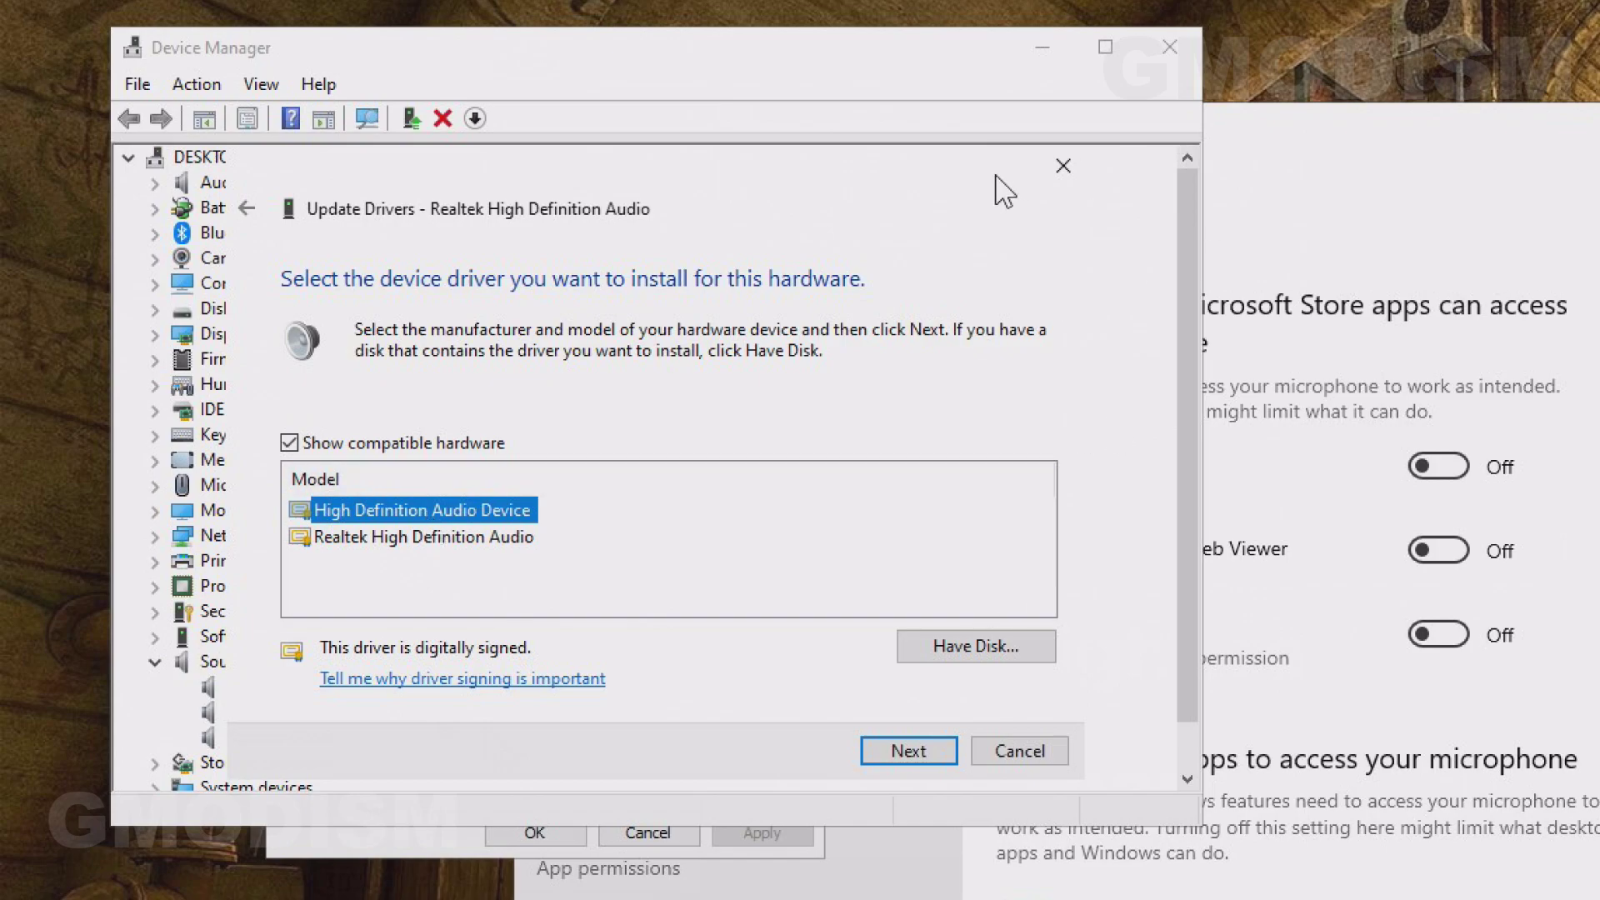
left_click(1056, 162)
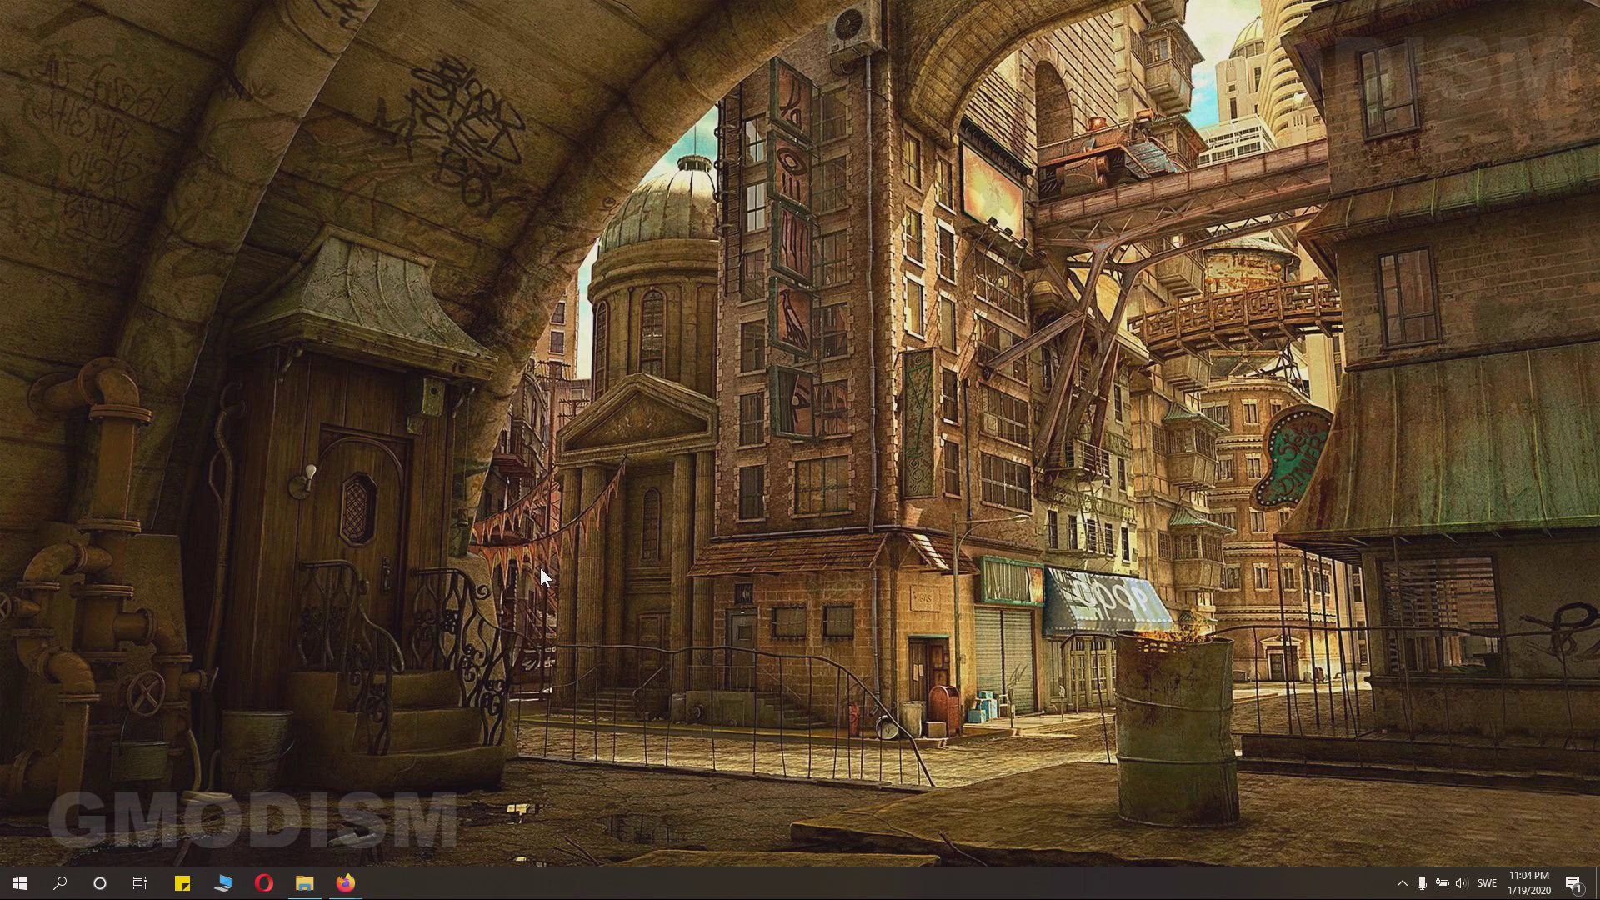
Open the Sound settings from Control Panel and display the recording devices
key("super")
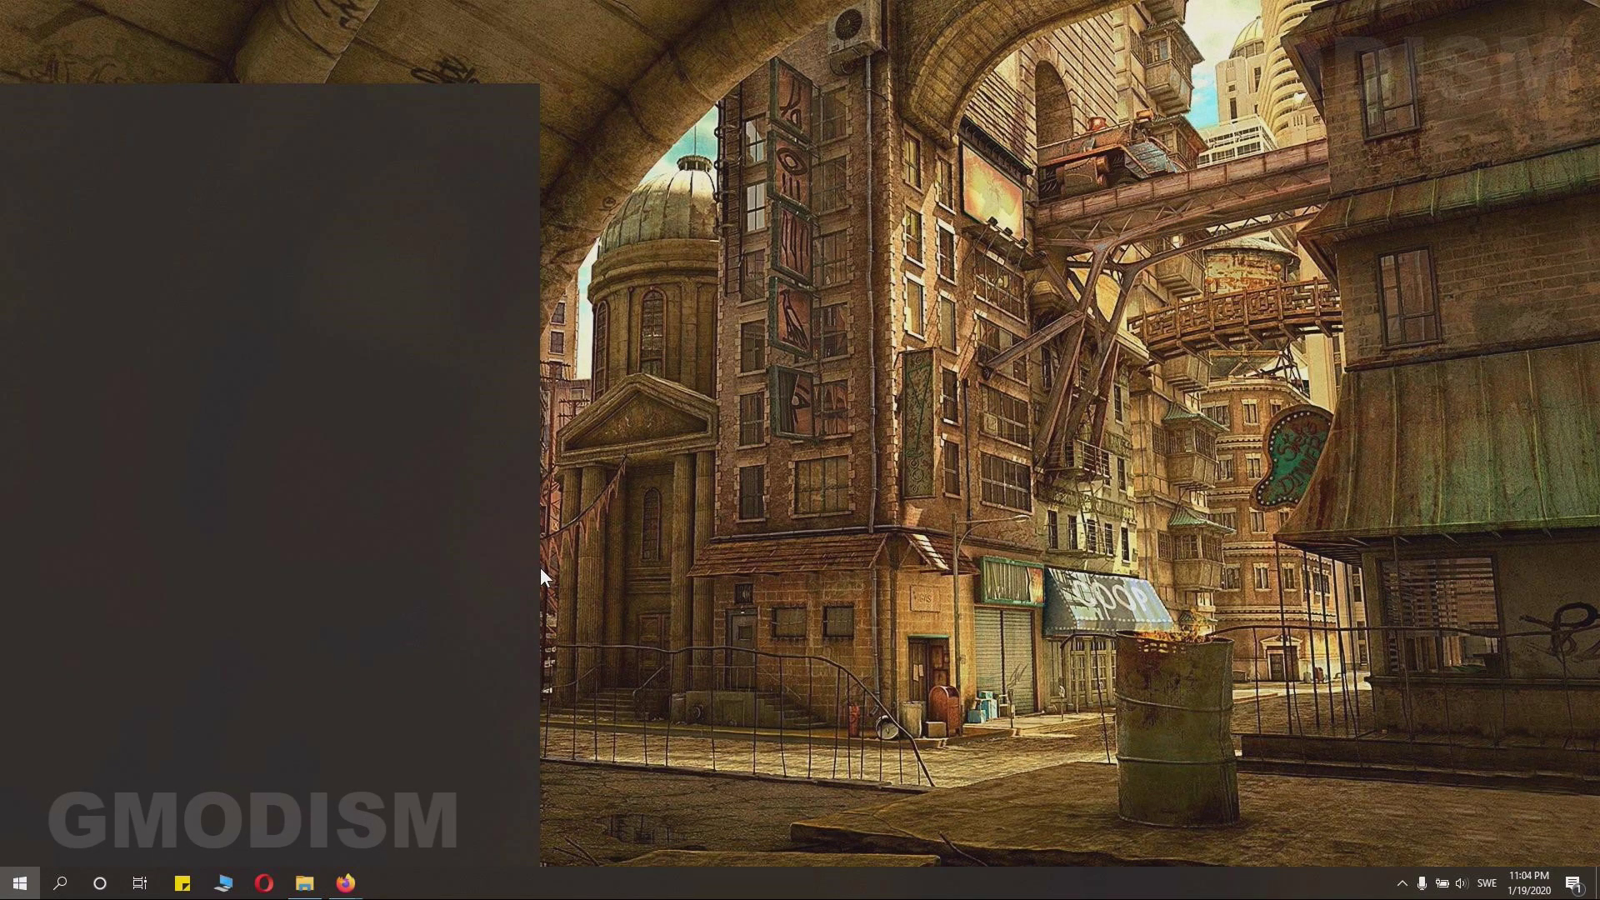
type("contro")
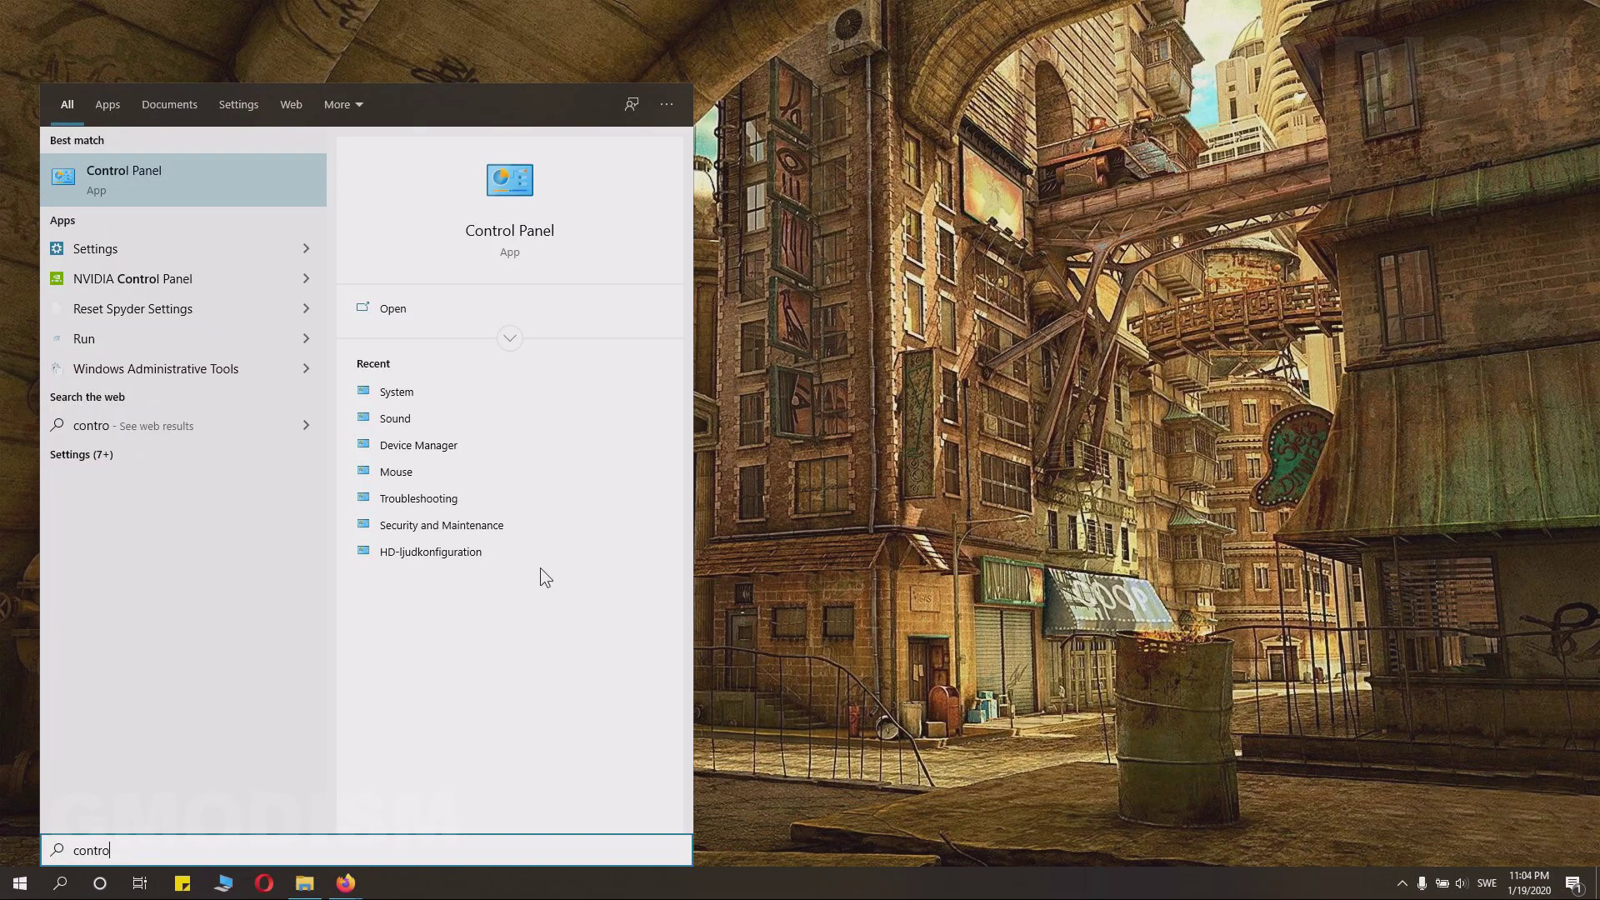
key("Return")
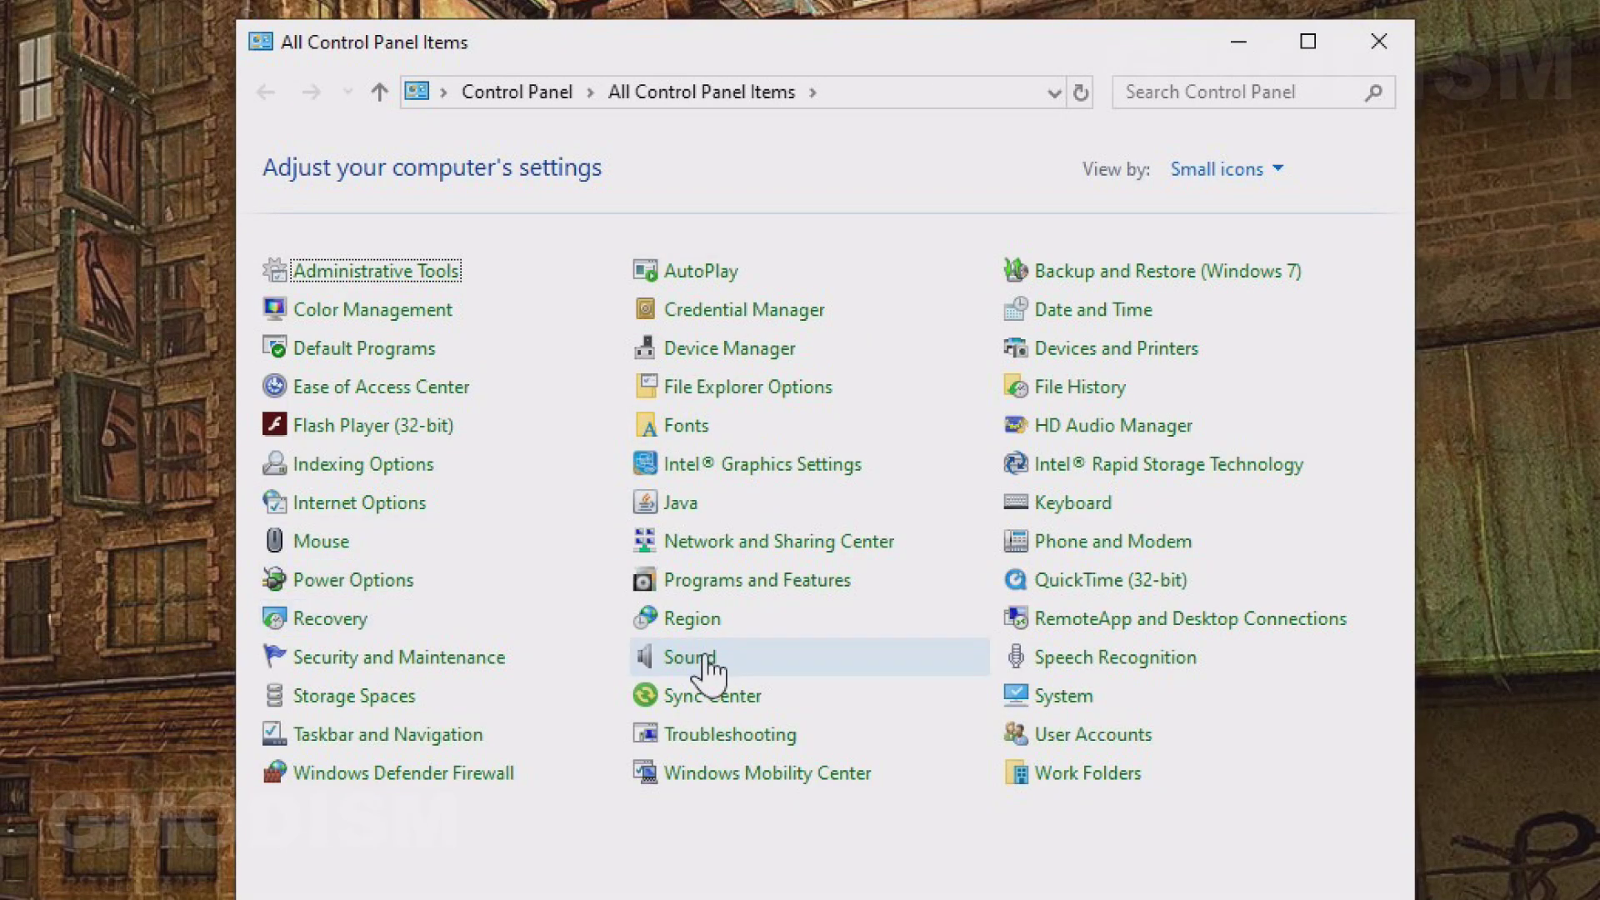
left_click(696, 664)
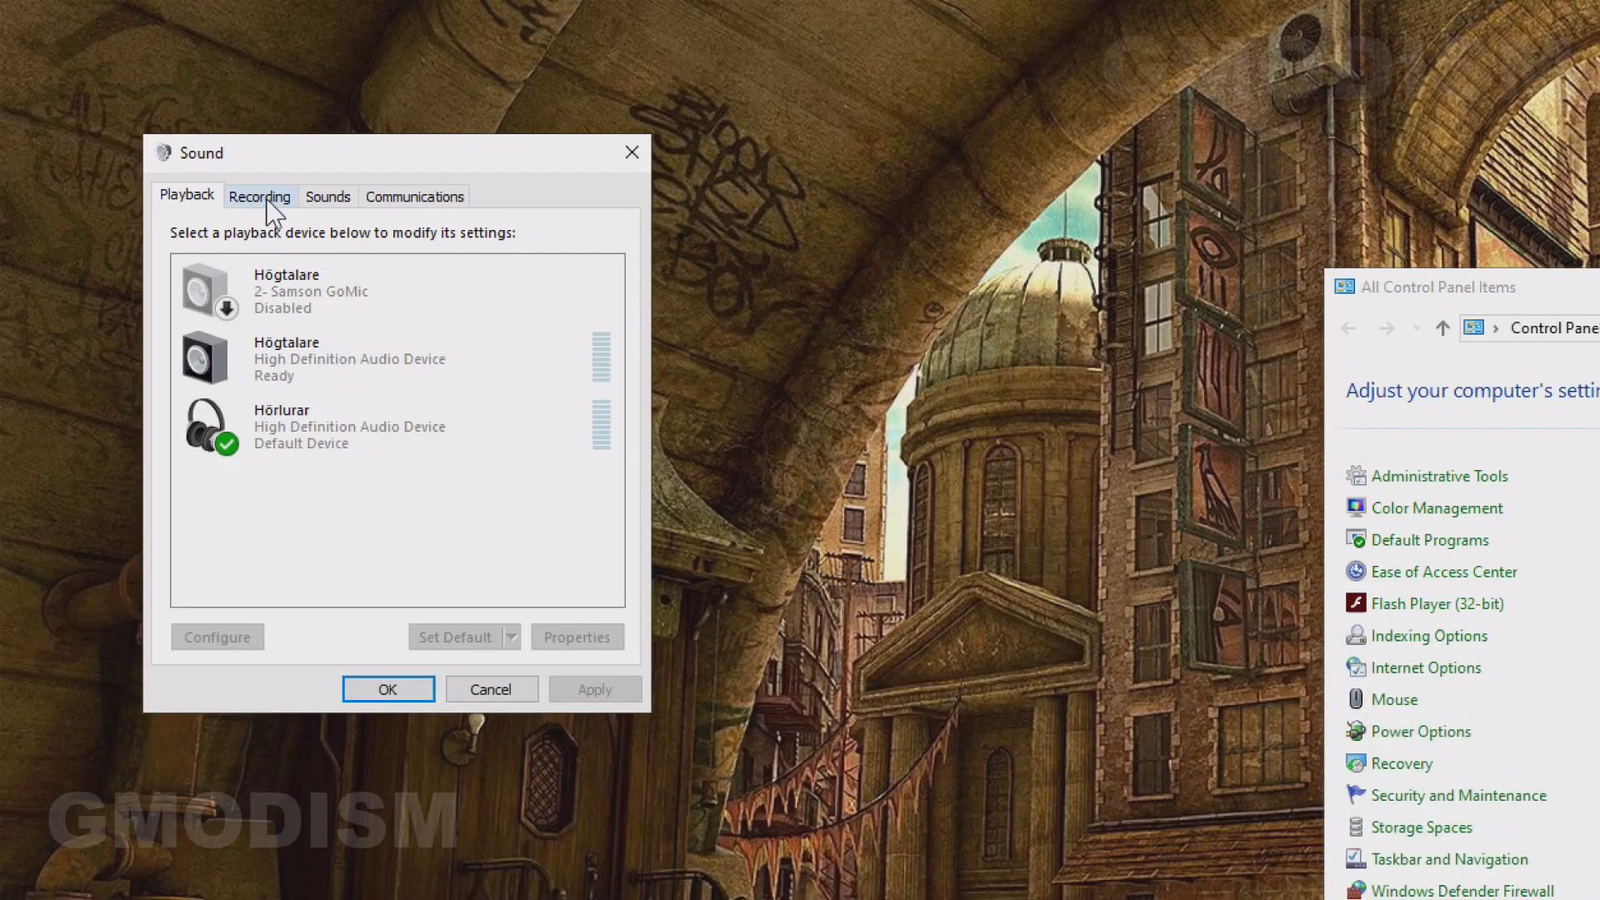
left_click(171, 129)
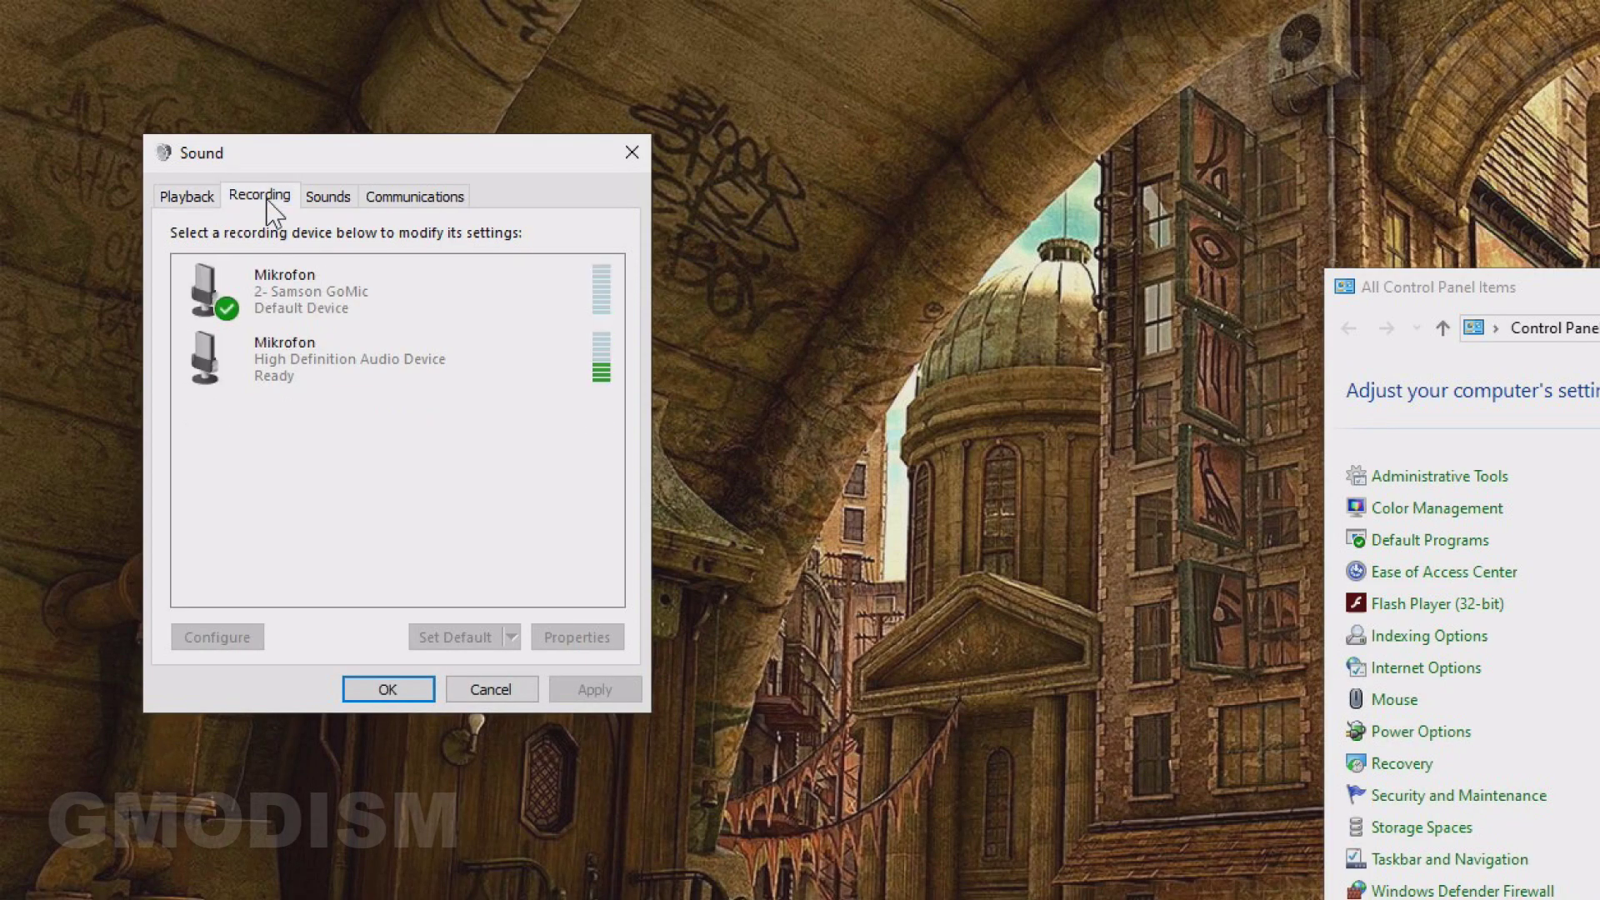
Review the general properties of the Samson GoMic microphone and close them
left_click(327, 292)
right_click(326, 292)
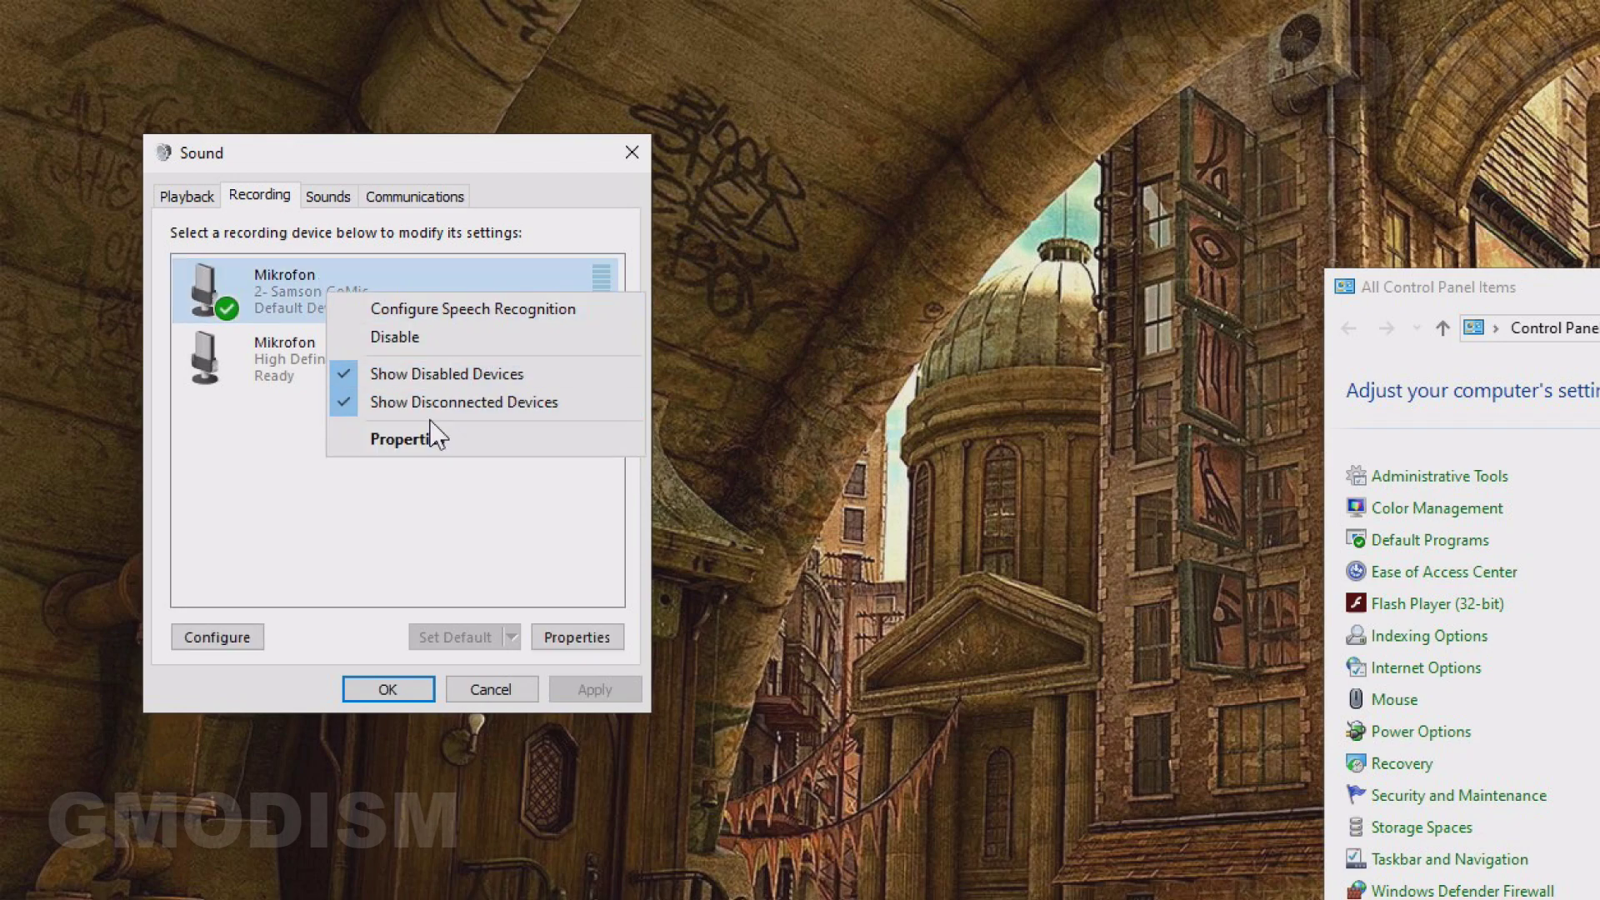
left_click(400, 439)
left_click_drag(569, 265, 1114, 99)
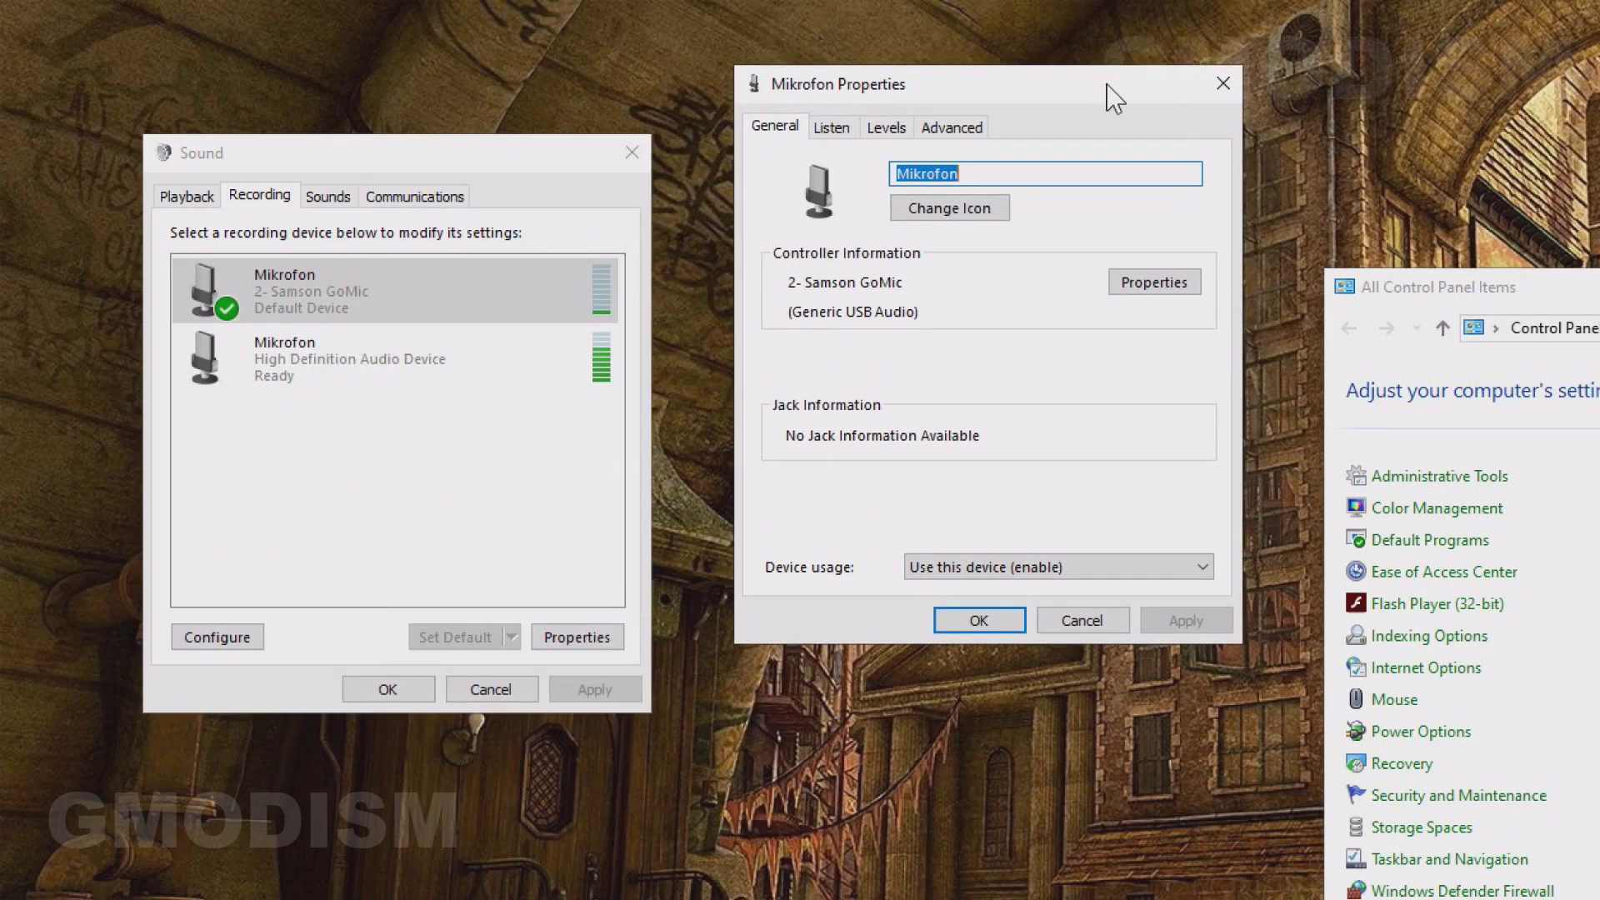
left_click(421, 350)
left_click_drag(950, 91, 937, 120)
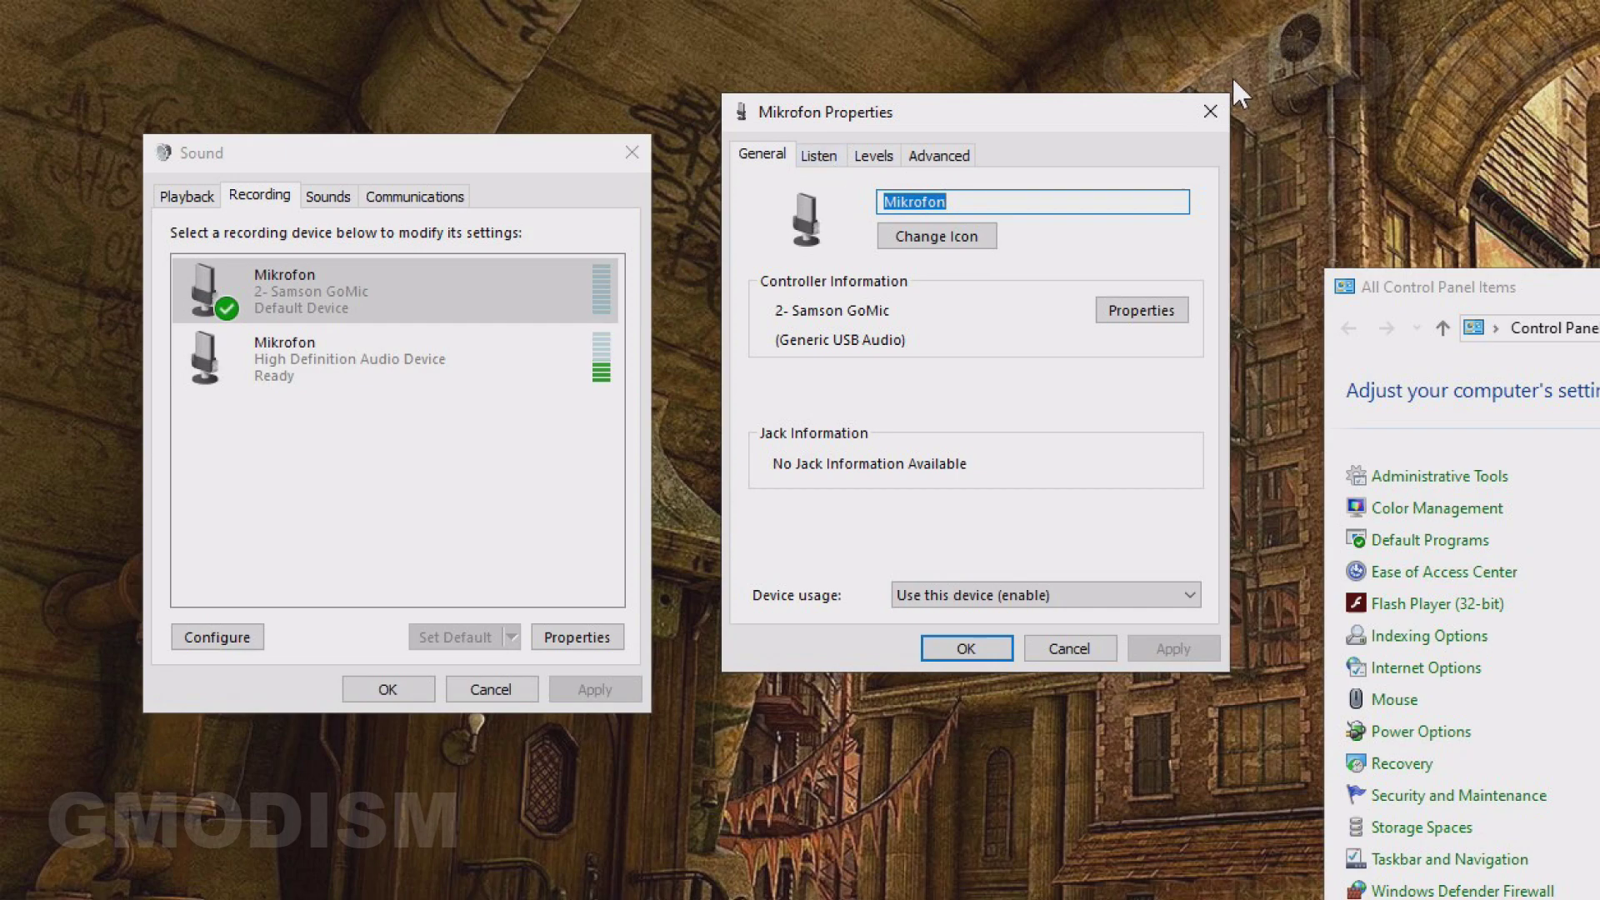
left_click(1215, 100)
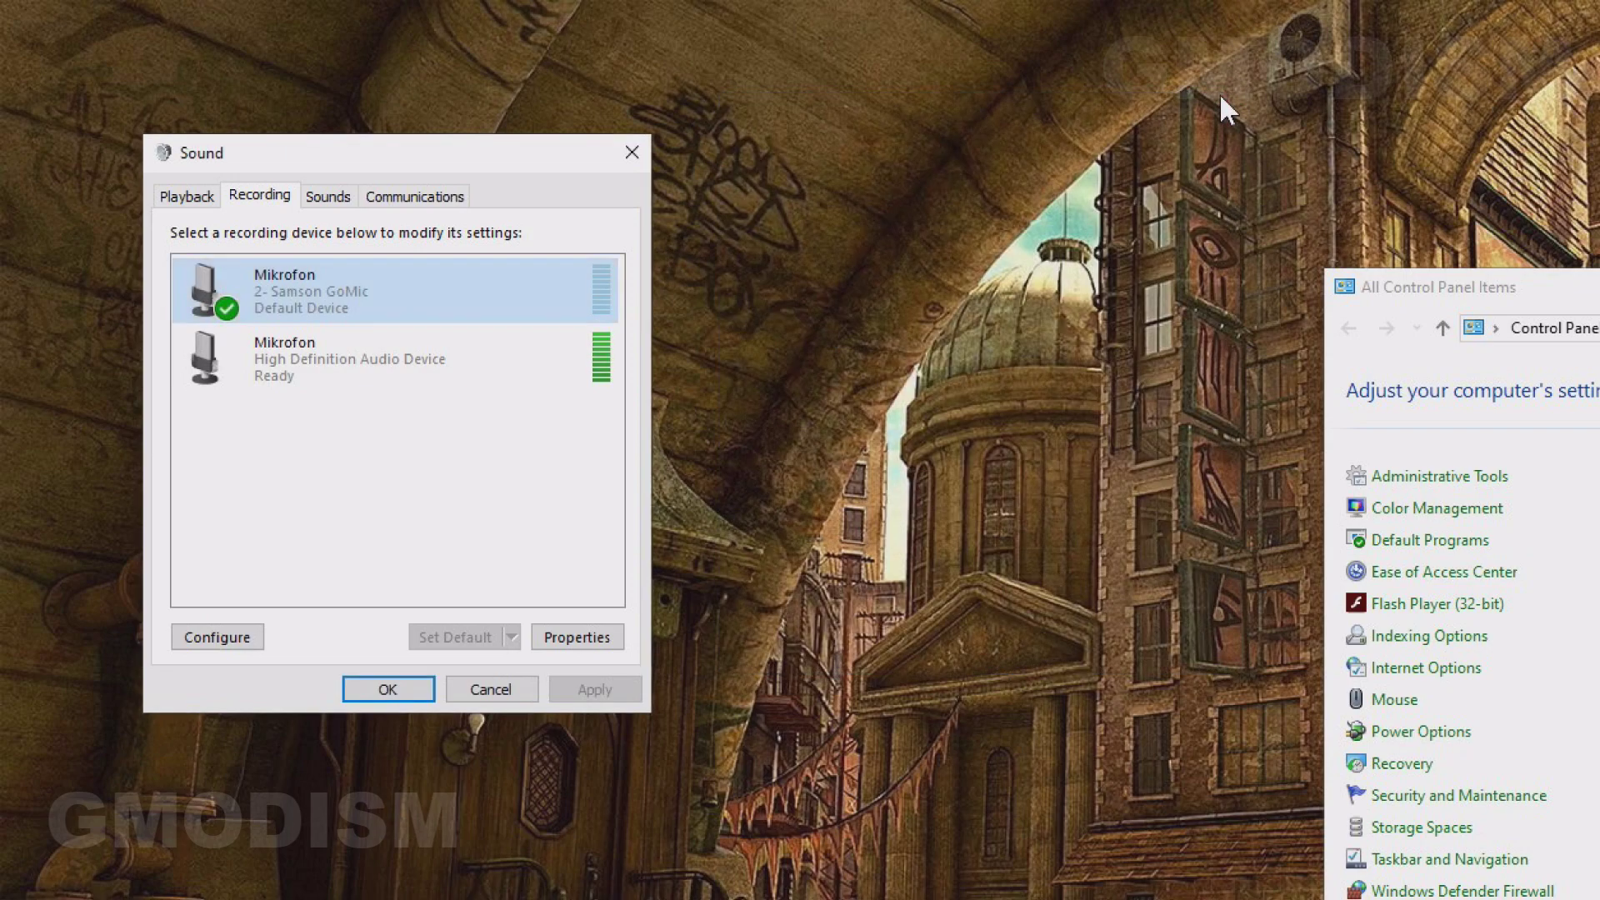
Disable the High Definition Audio Device microphone and enable it again
right_click(301, 470)
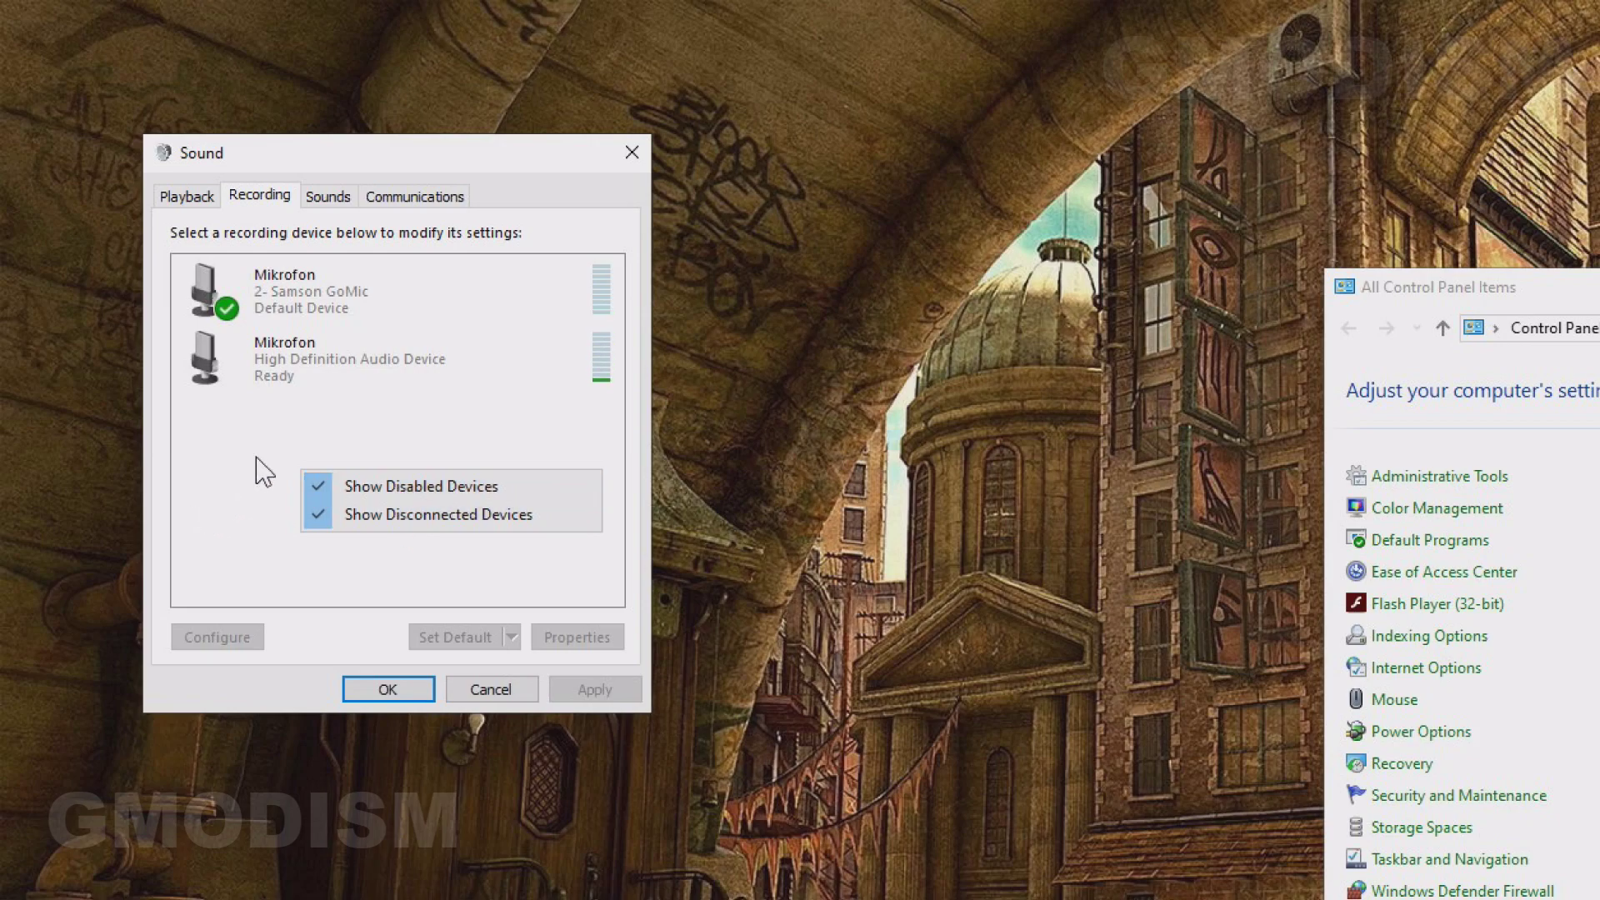
left_click(416, 382)
right_click(444, 366)
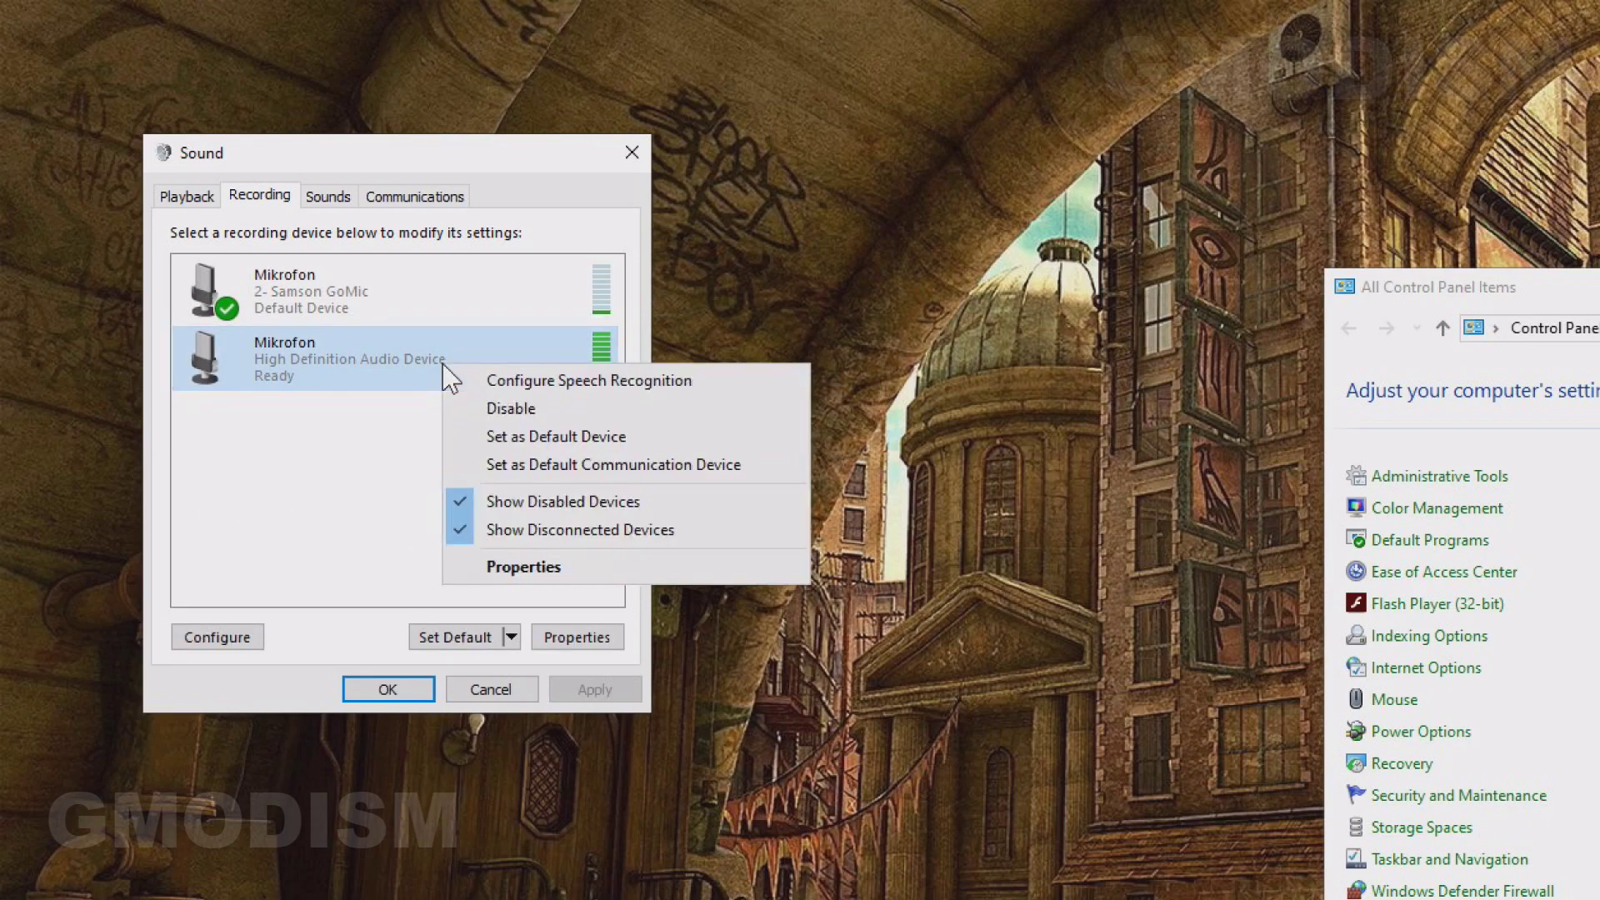
left_click(495, 407)
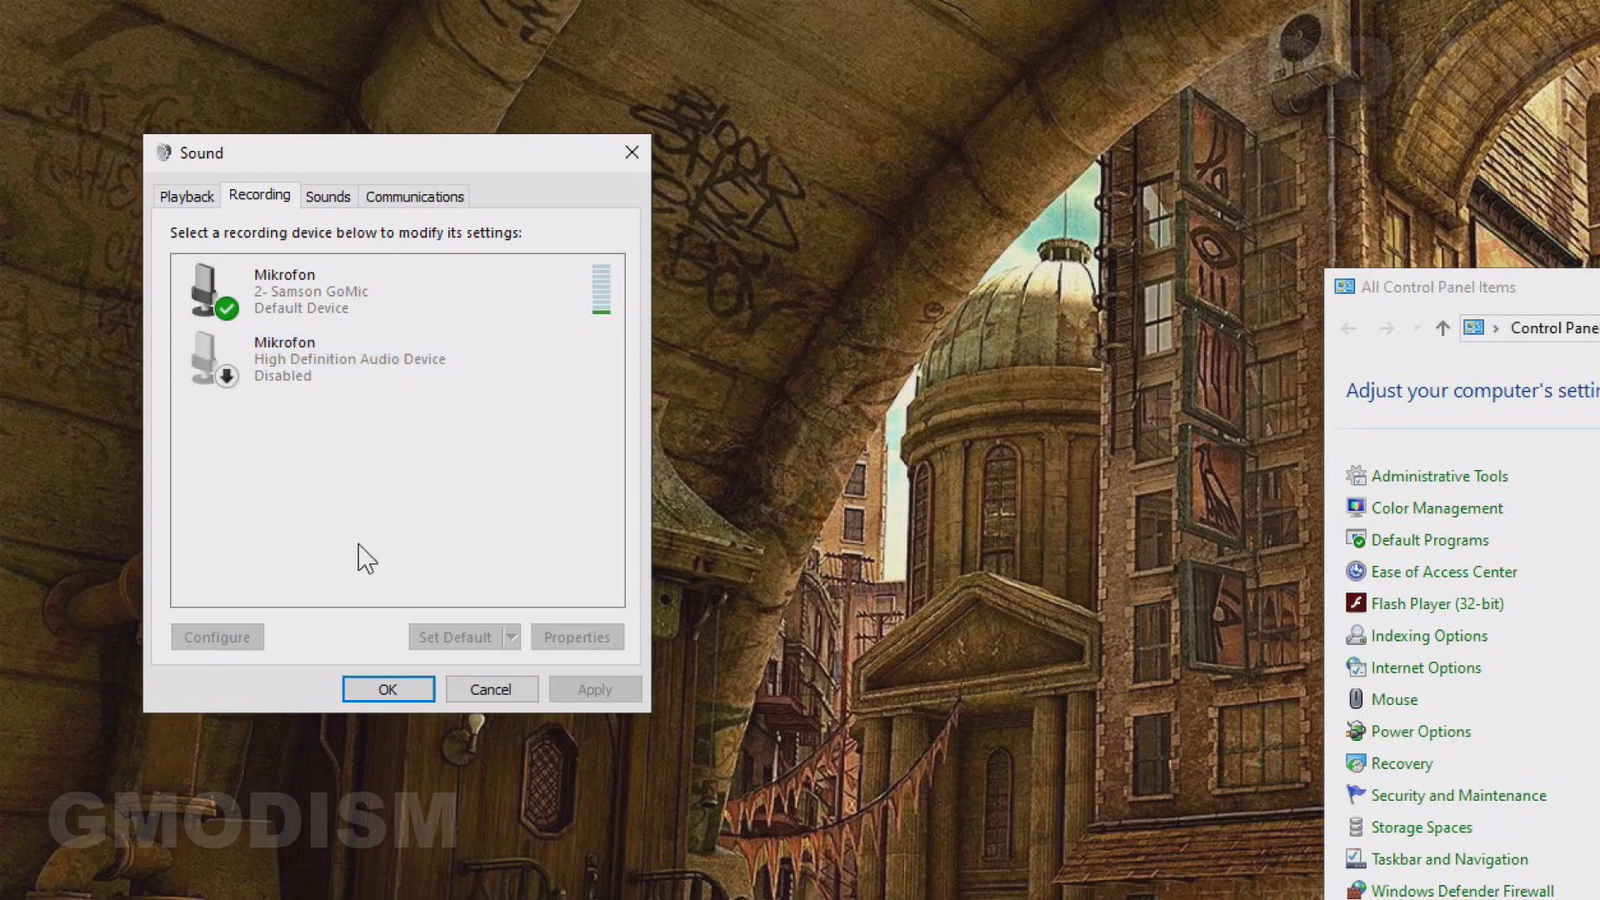
left_click(420, 372)
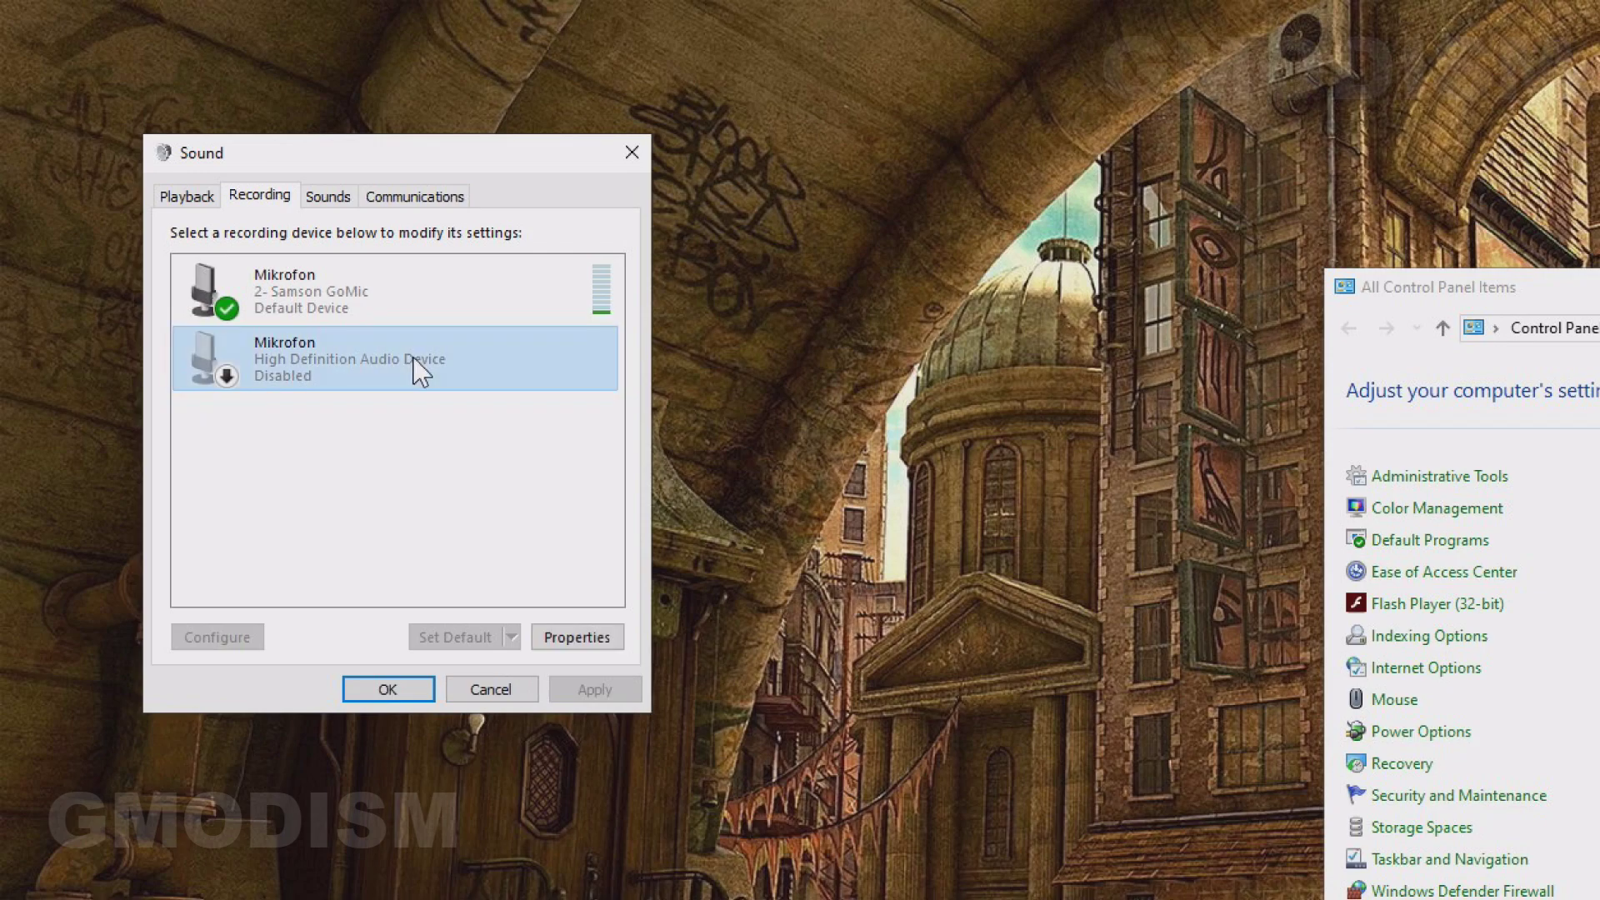
right_click(414, 367)
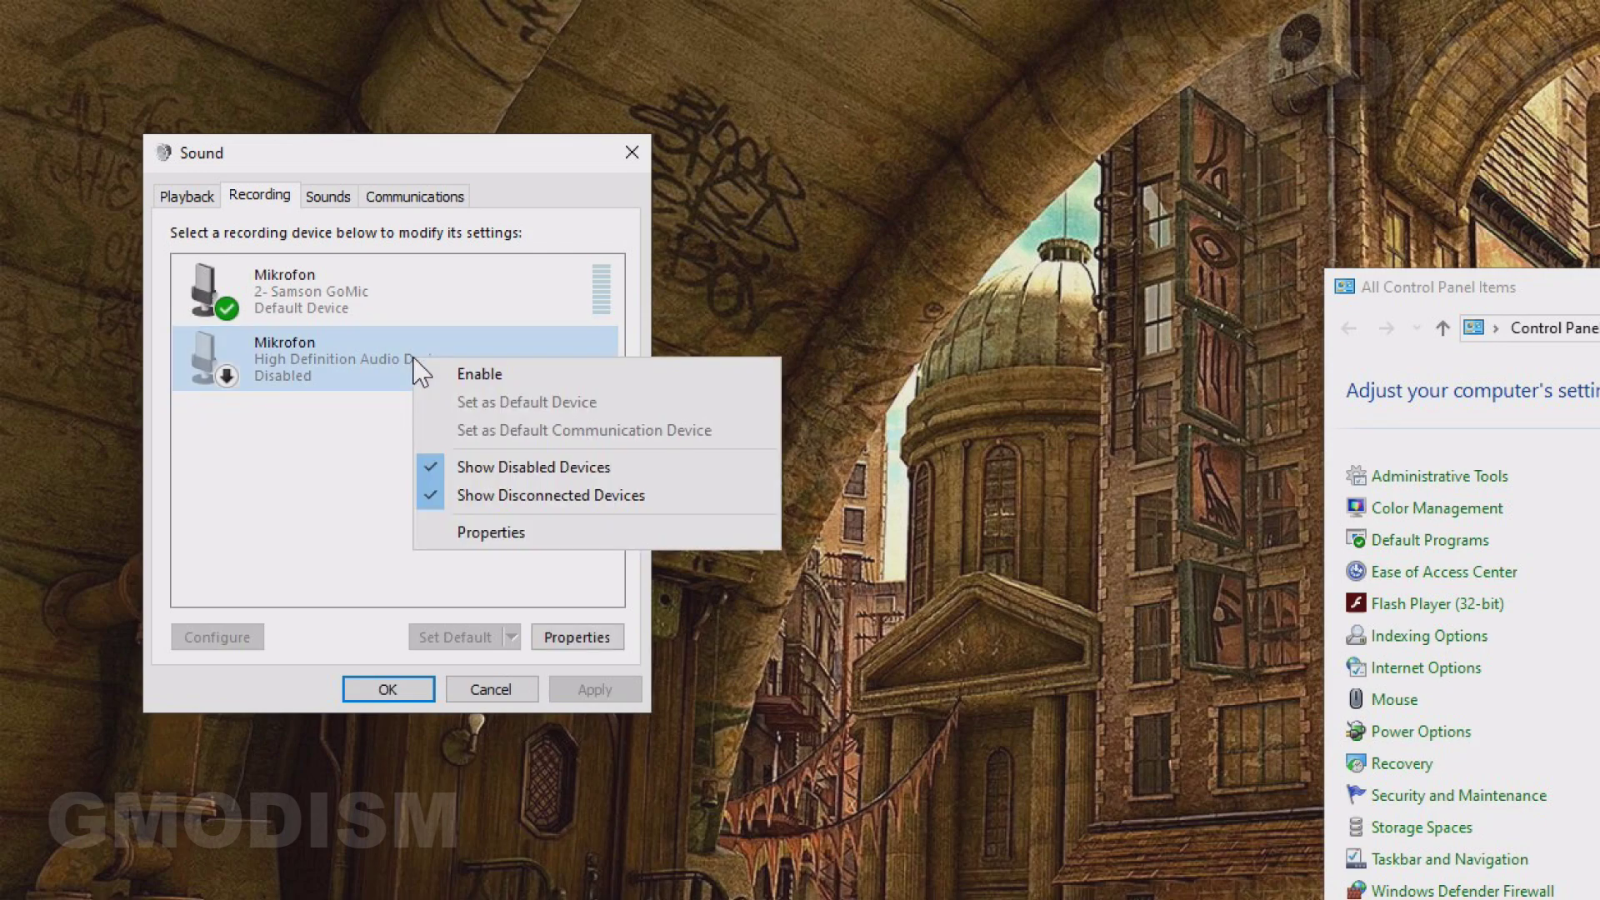
left_click(463, 373)
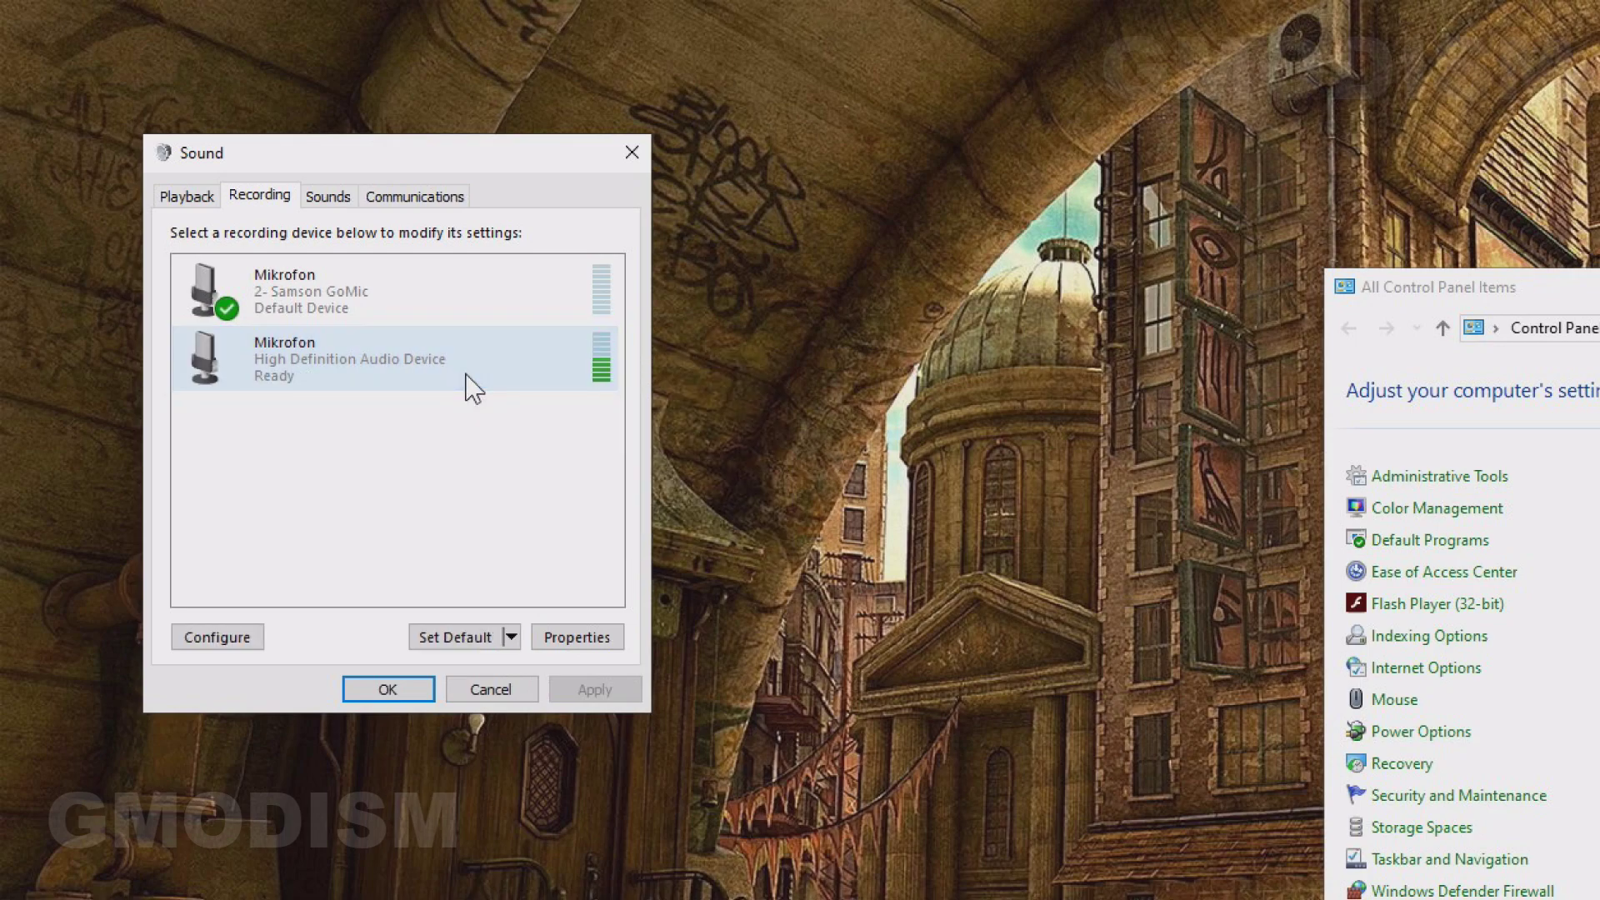
Turn on listening to the High Definition Audio Device microphone through the default playback device and apply it
left_click(411, 314)
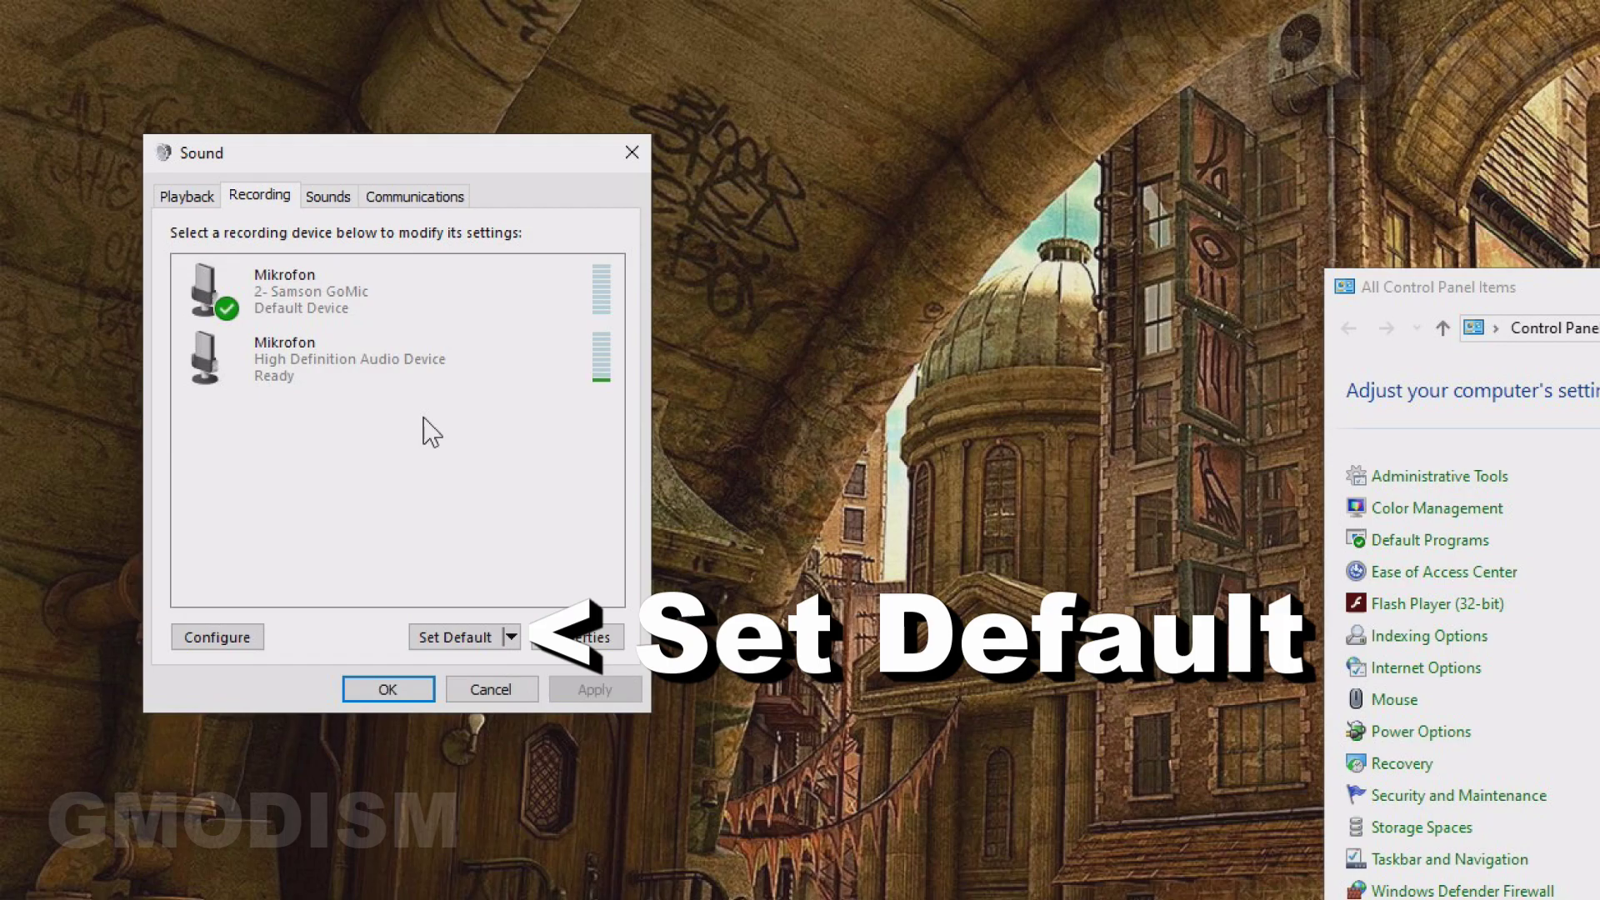
right_click(388, 350)
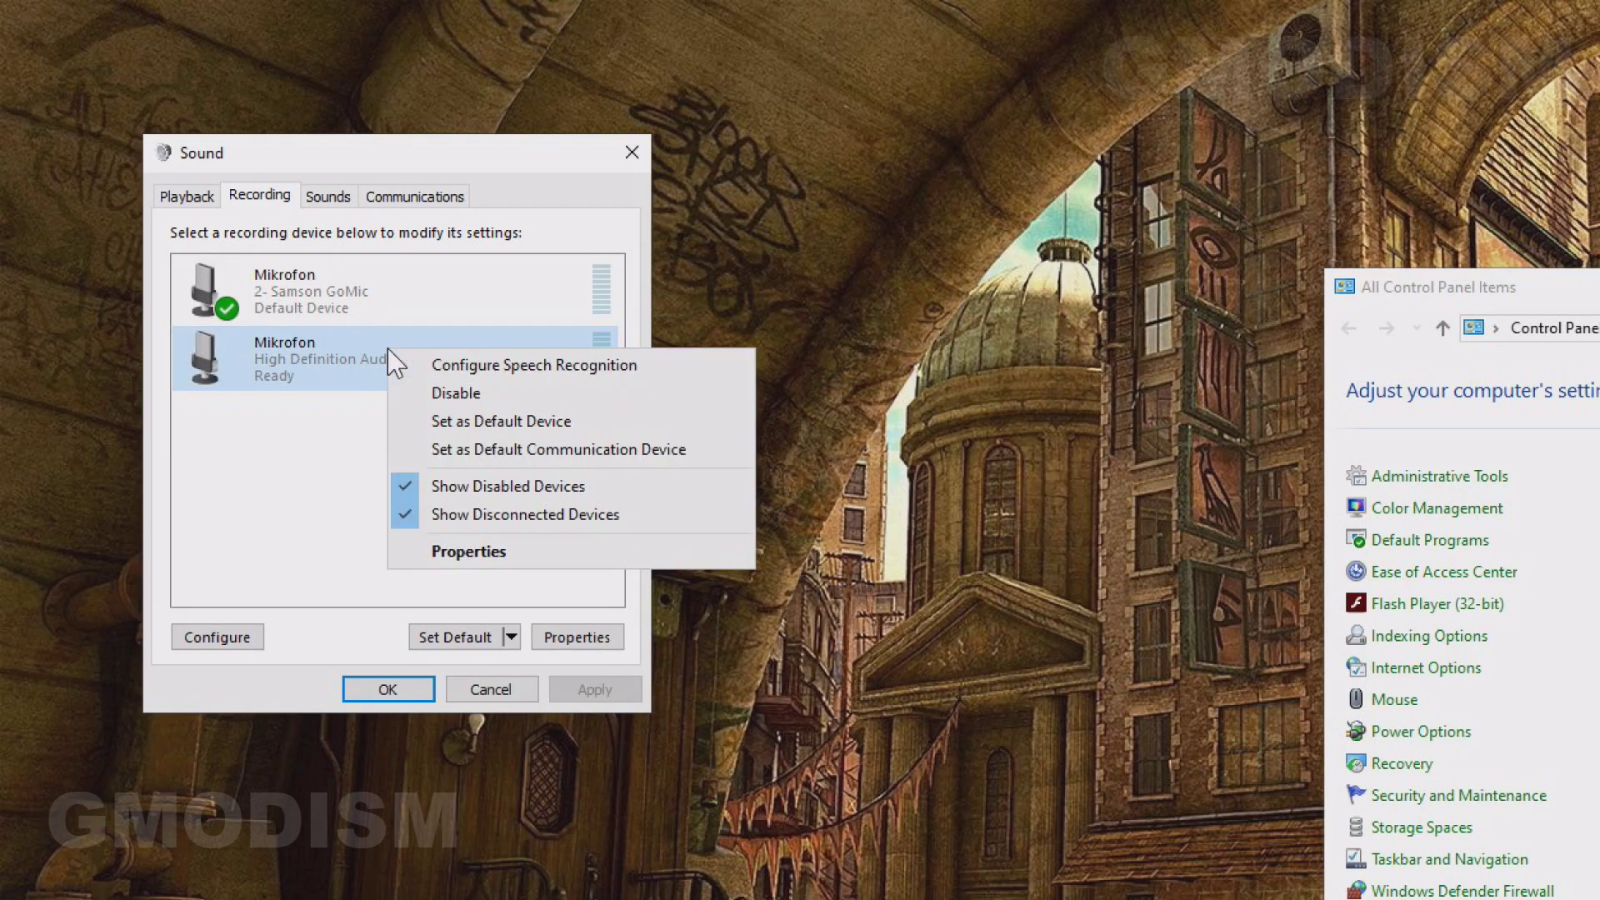
left_click(483, 550)
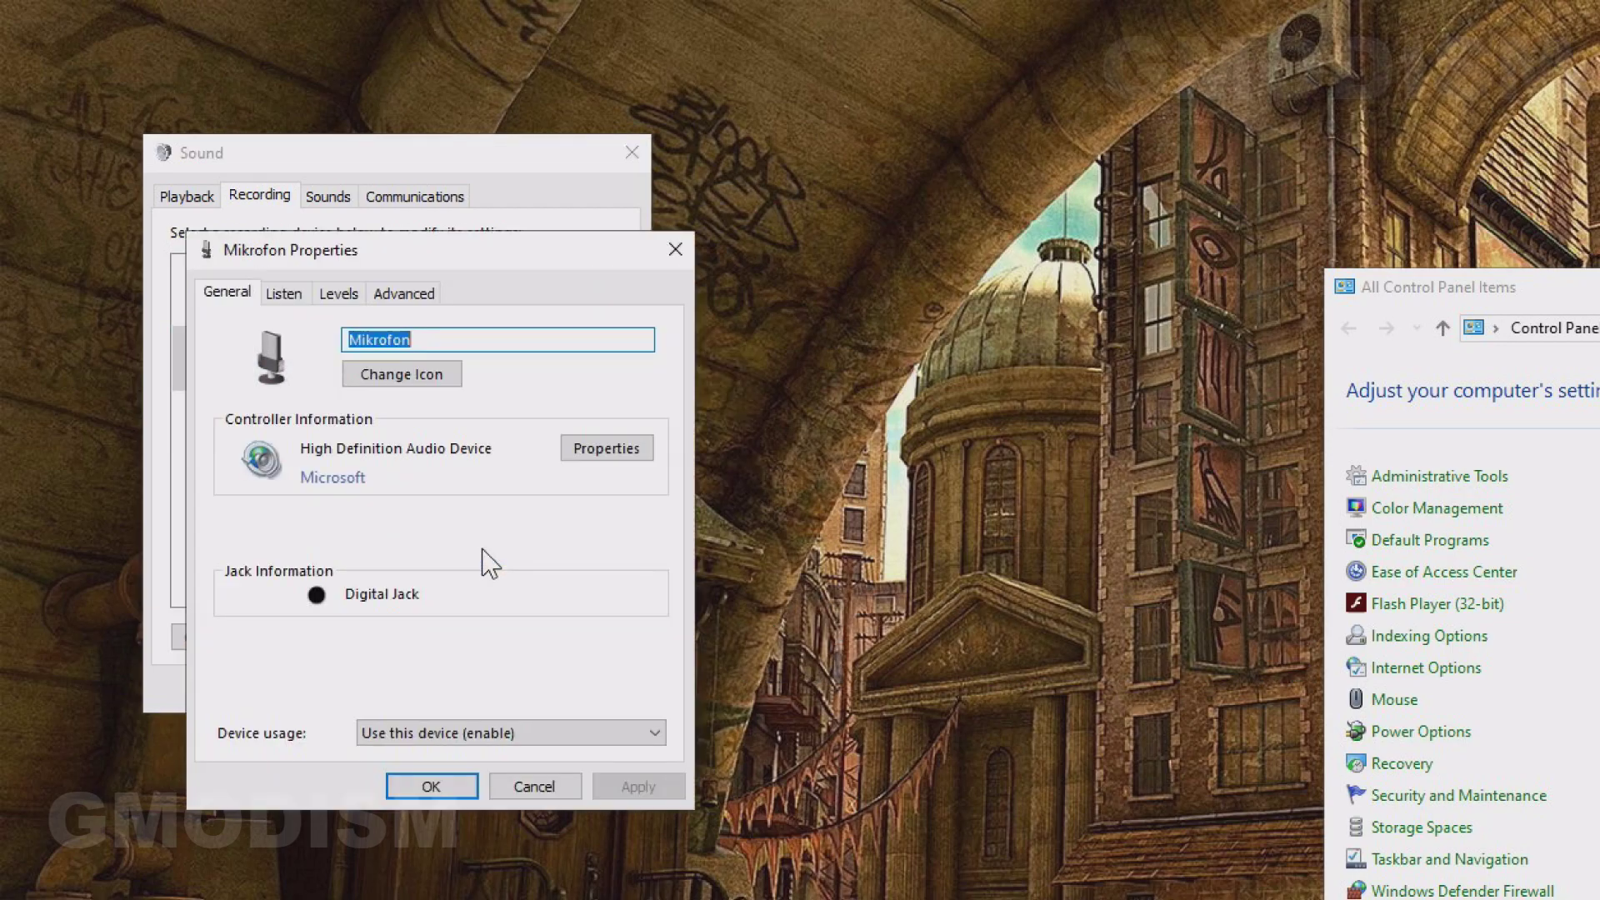
left_click(288, 293)
left_click(222, 478)
left_click(648, 788)
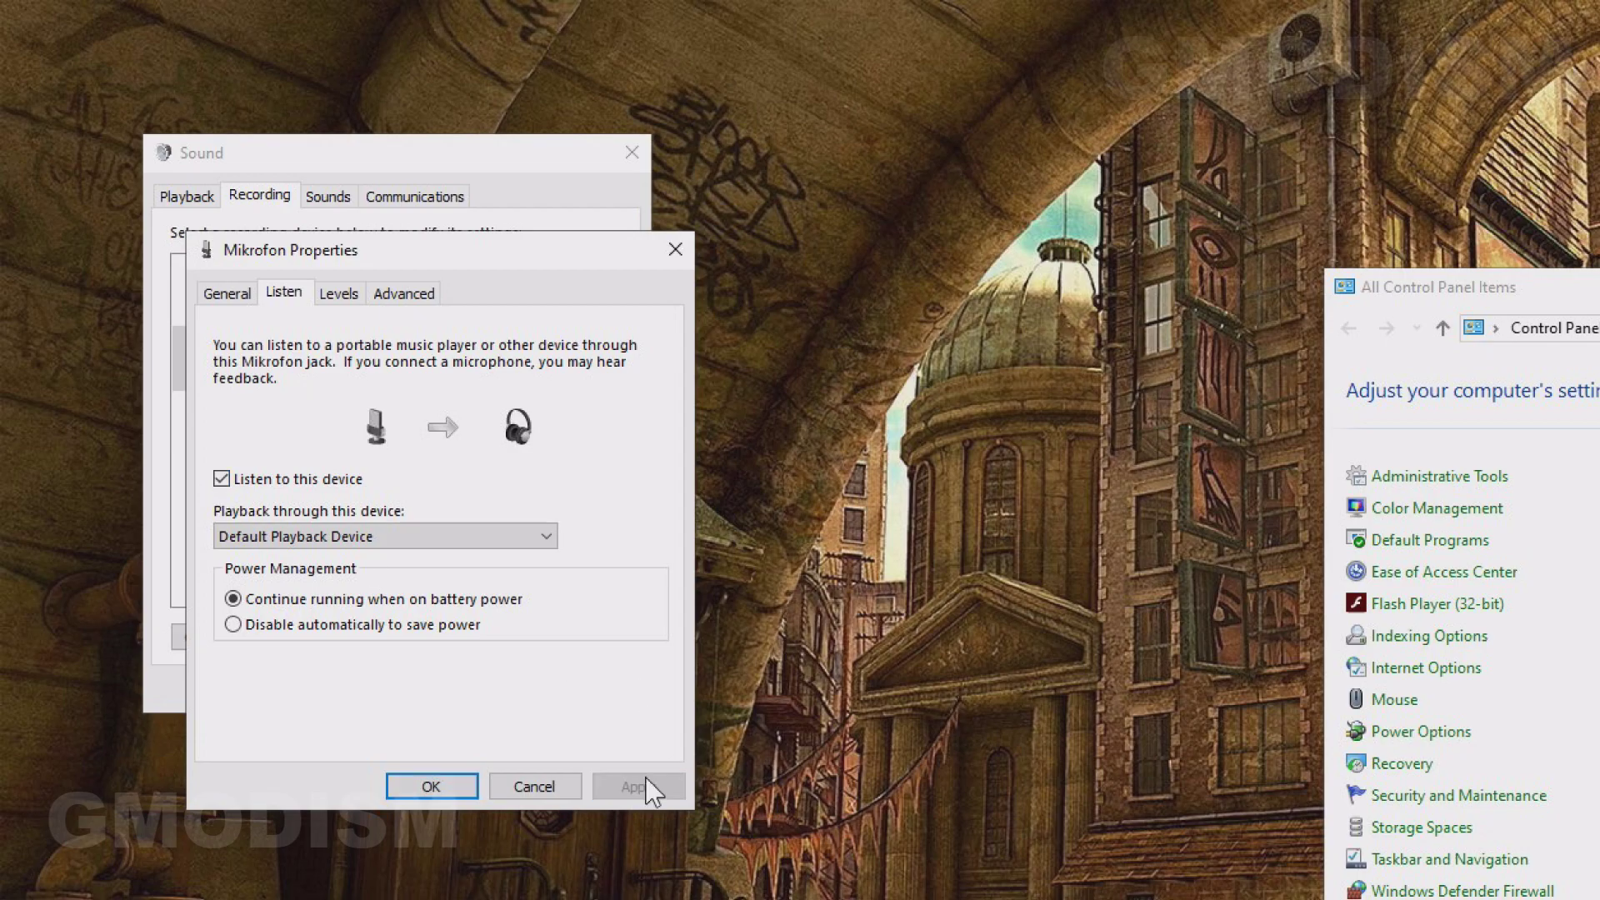
left_click_drag(525, 254, 1076, 300)
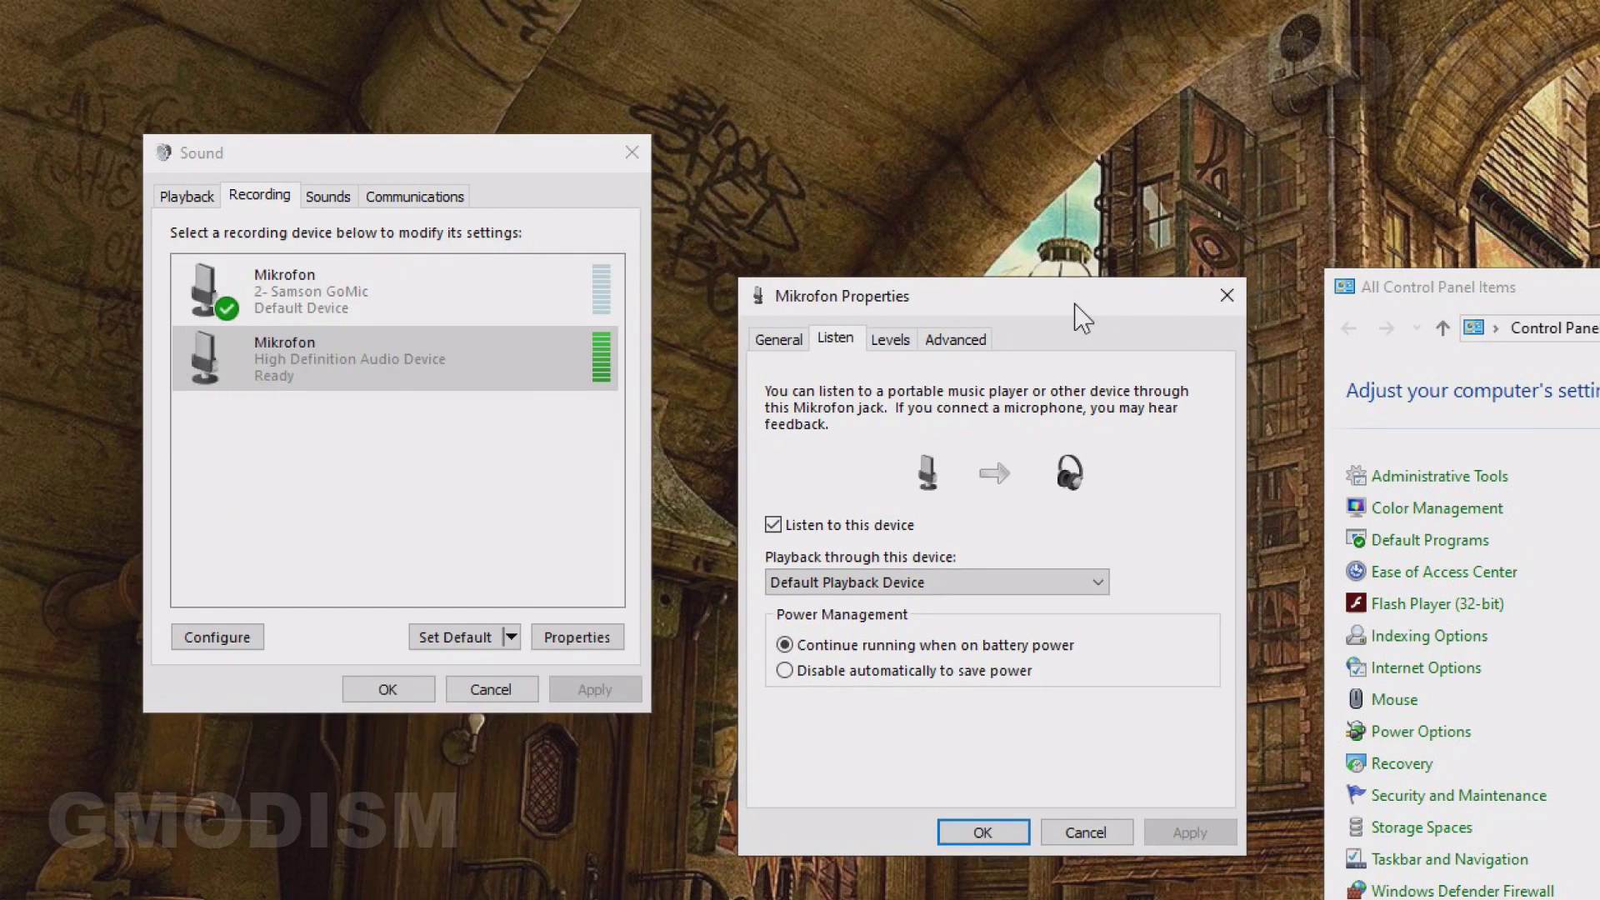
Lower the High Definition Audio Device microphone's recording level to 63, then mute and unmute it
left_click(906, 348)
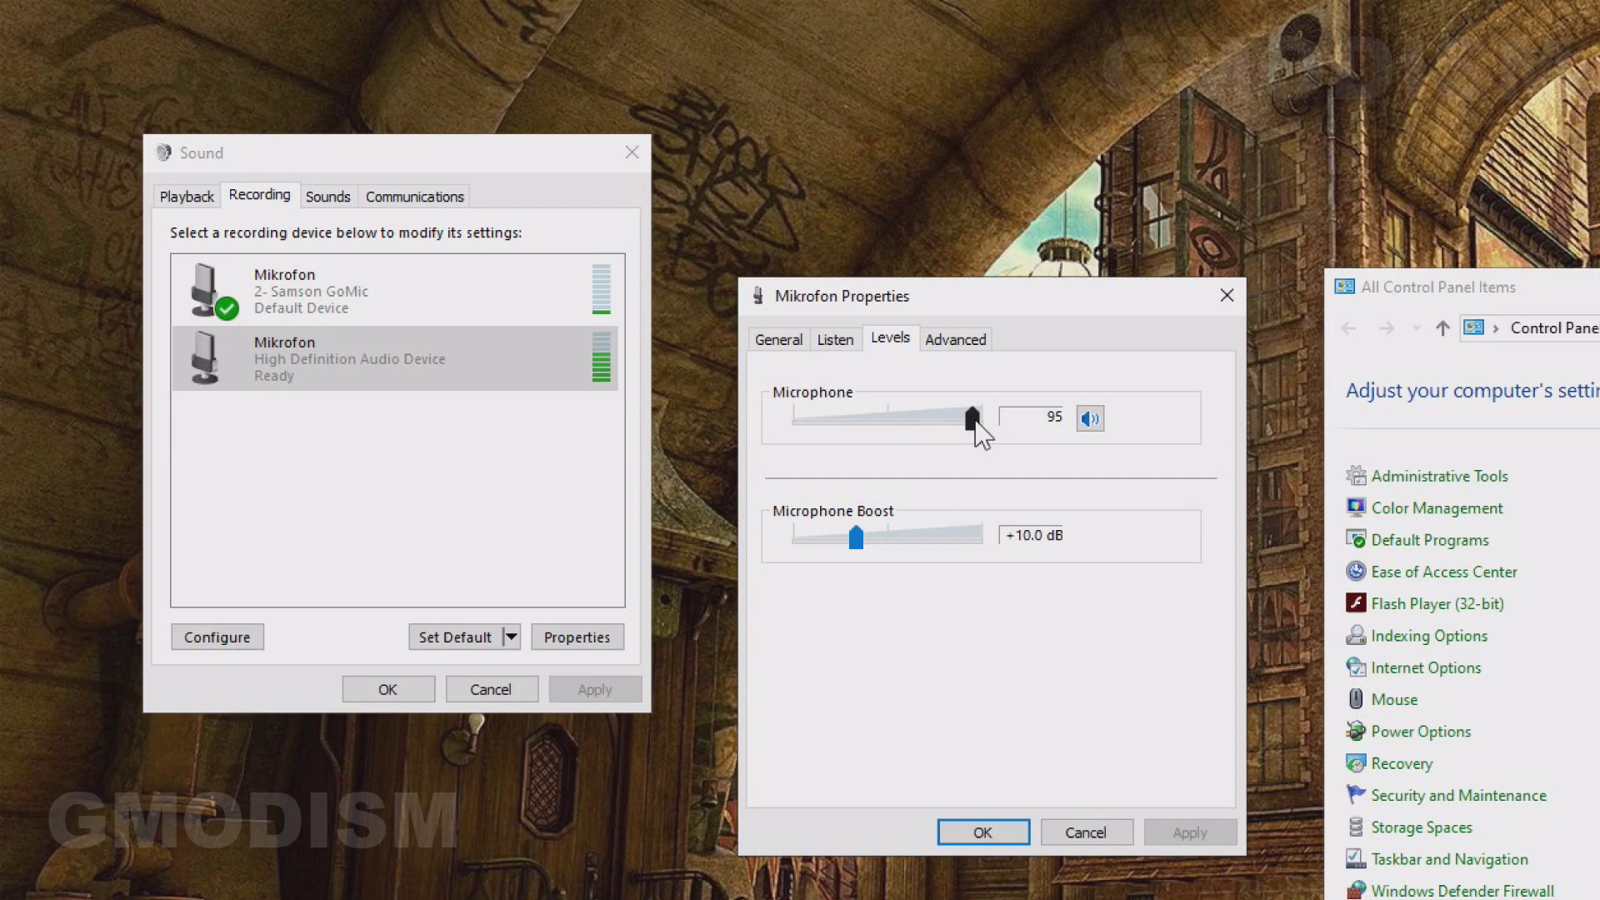
left_click_drag(976, 425, 918, 429)
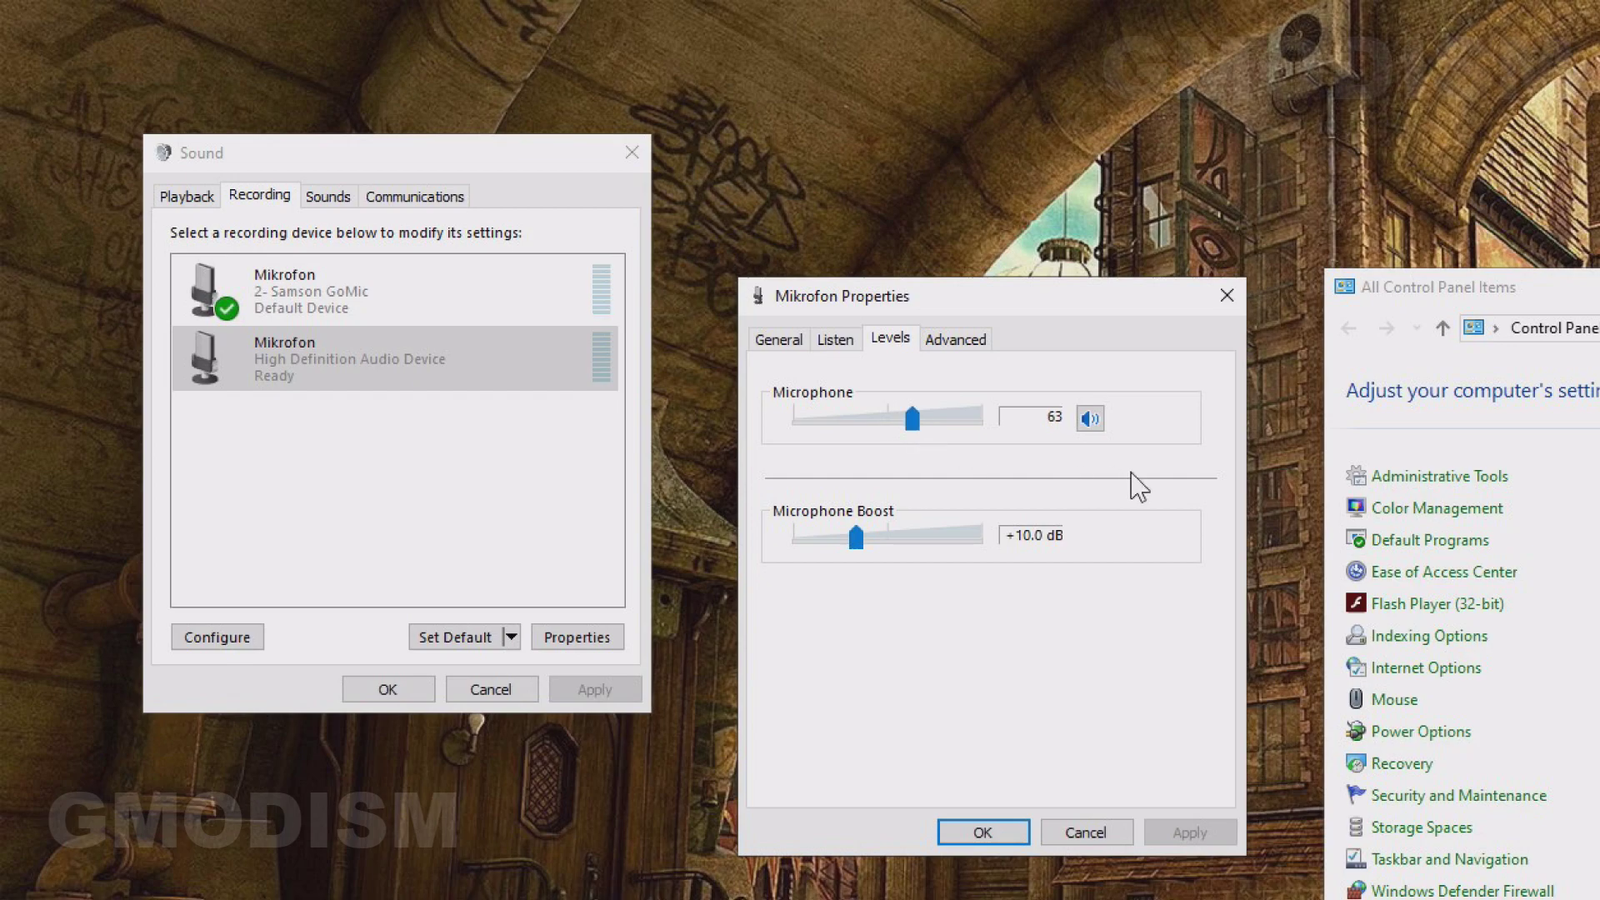
left_click(1097, 425)
left_click(1097, 425)
Try a microphone level of 95 with +30.0 dB boost, then a level of 100 with 0.0 dB boost
left_click_drag(859, 538, 1034, 551)
left_click_drag(914, 419, 975, 421)
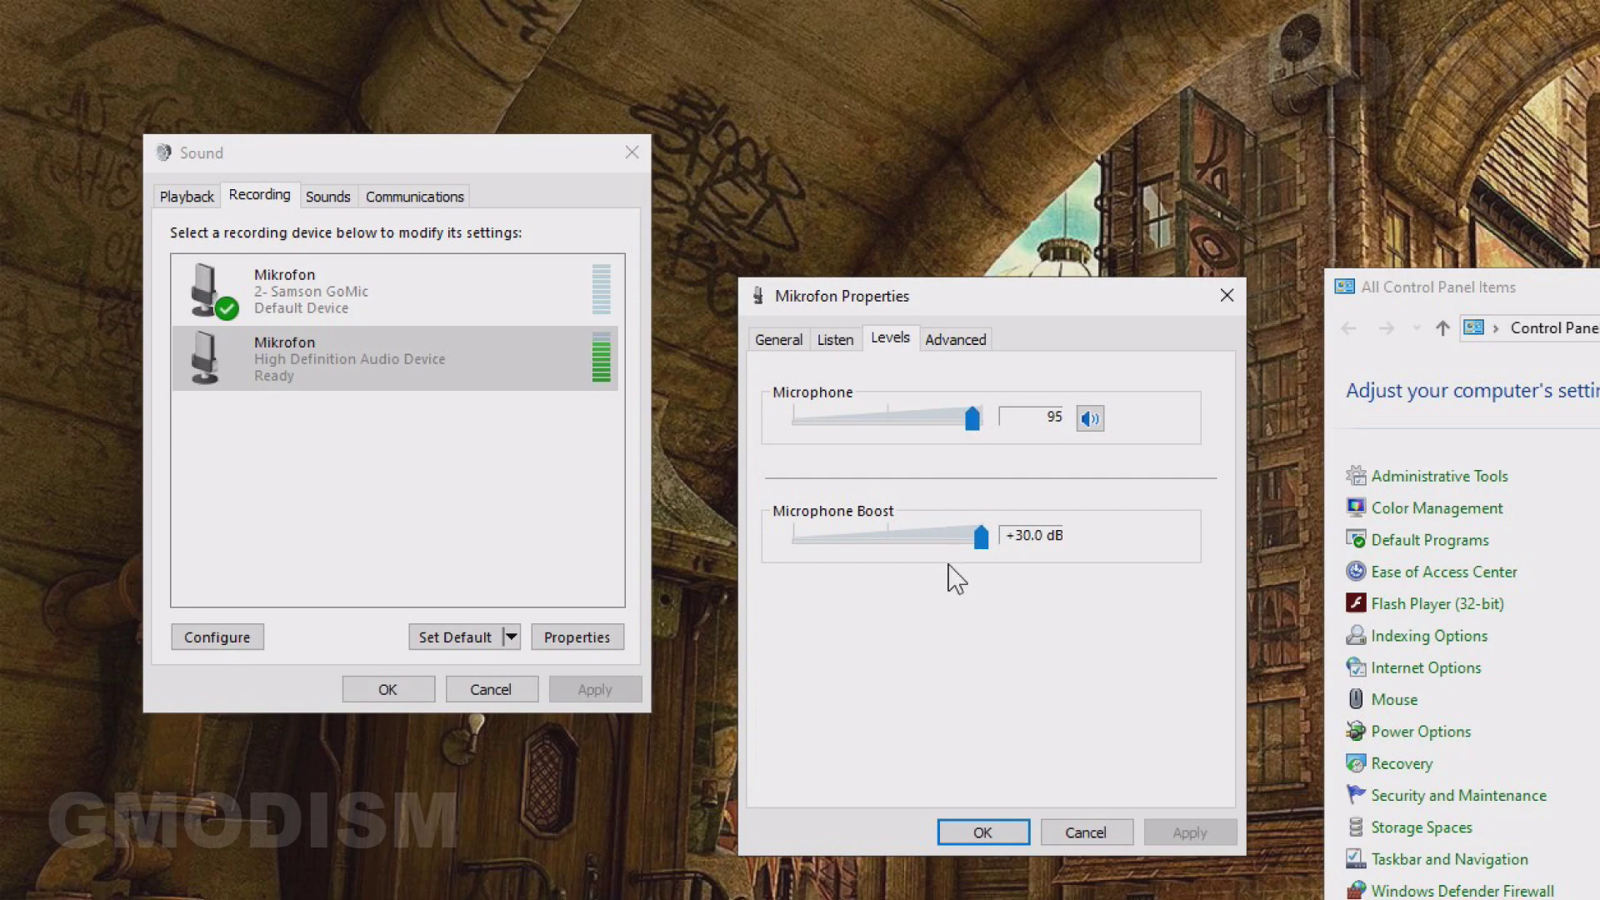
left_click_drag(981, 539, 852, 538)
left_click_drag(984, 412, 991, 417)
left_click_drag(856, 540, 763, 554)
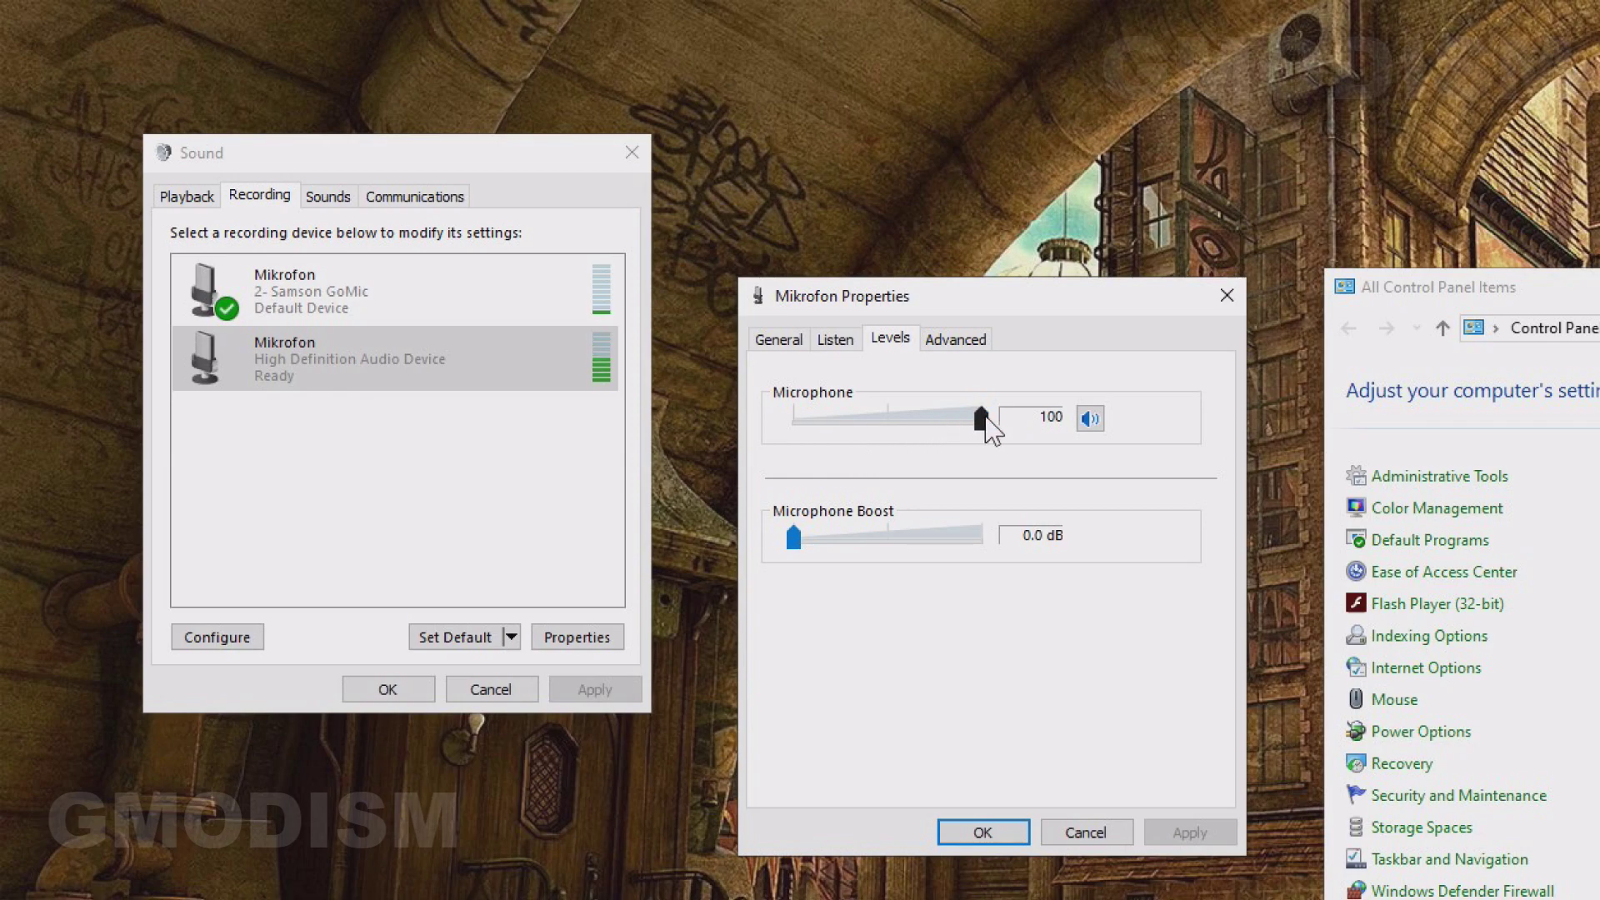
Try a microphone level of 26 with +30.0 dB boost, then raise the level to 100
left_click_drag(981, 419, 884, 420)
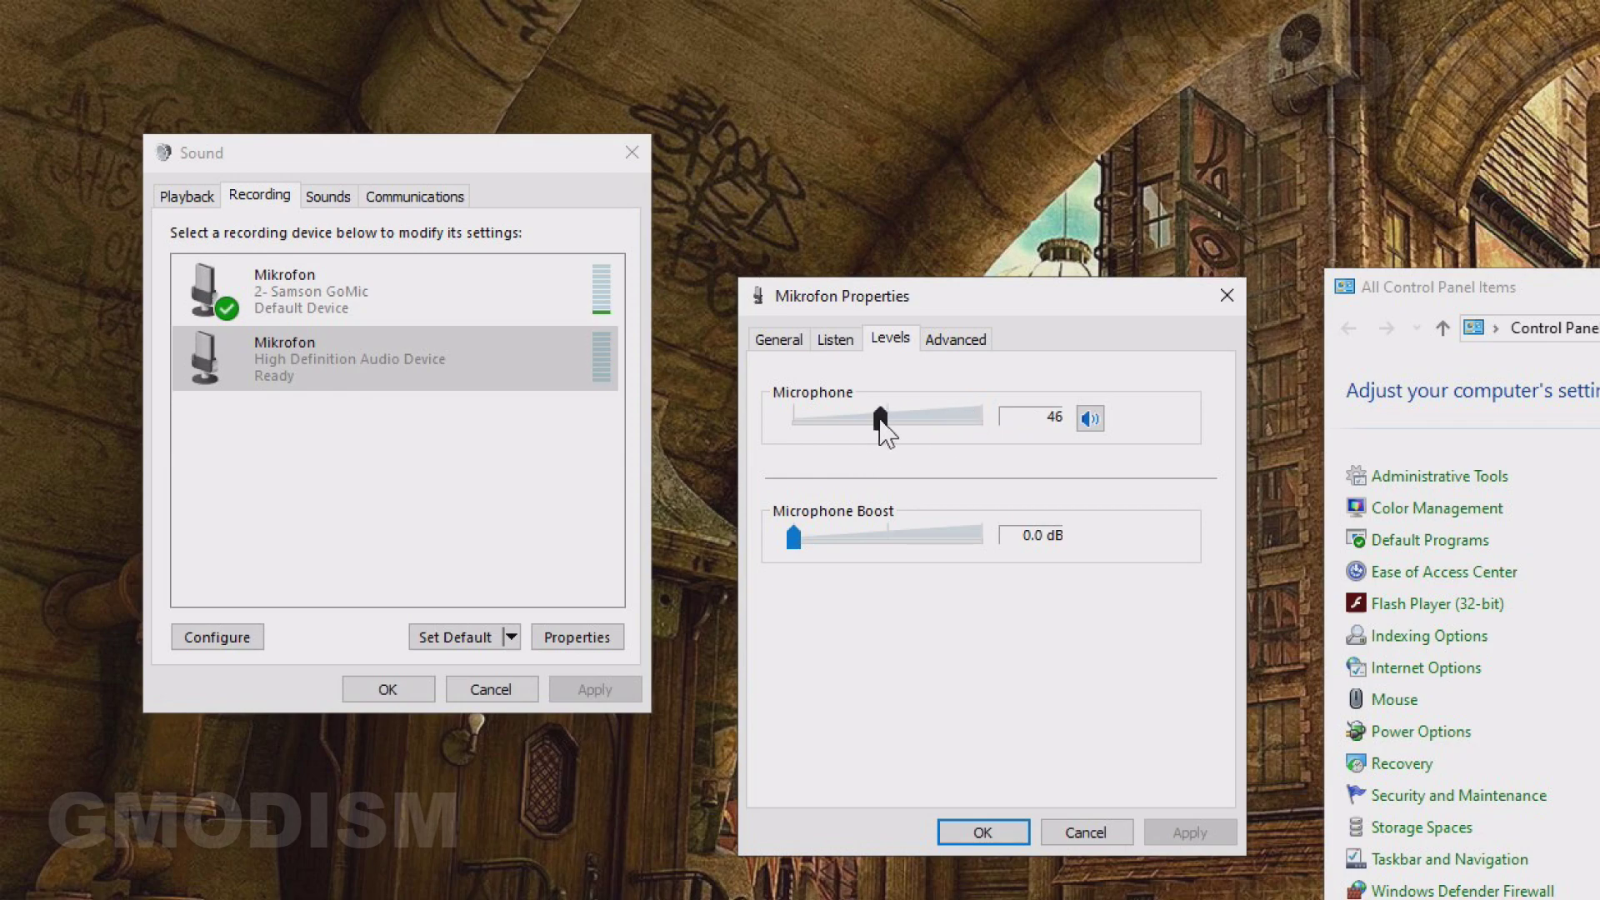
left_click(874, 415)
left_click_drag(793, 538, 1188, 556)
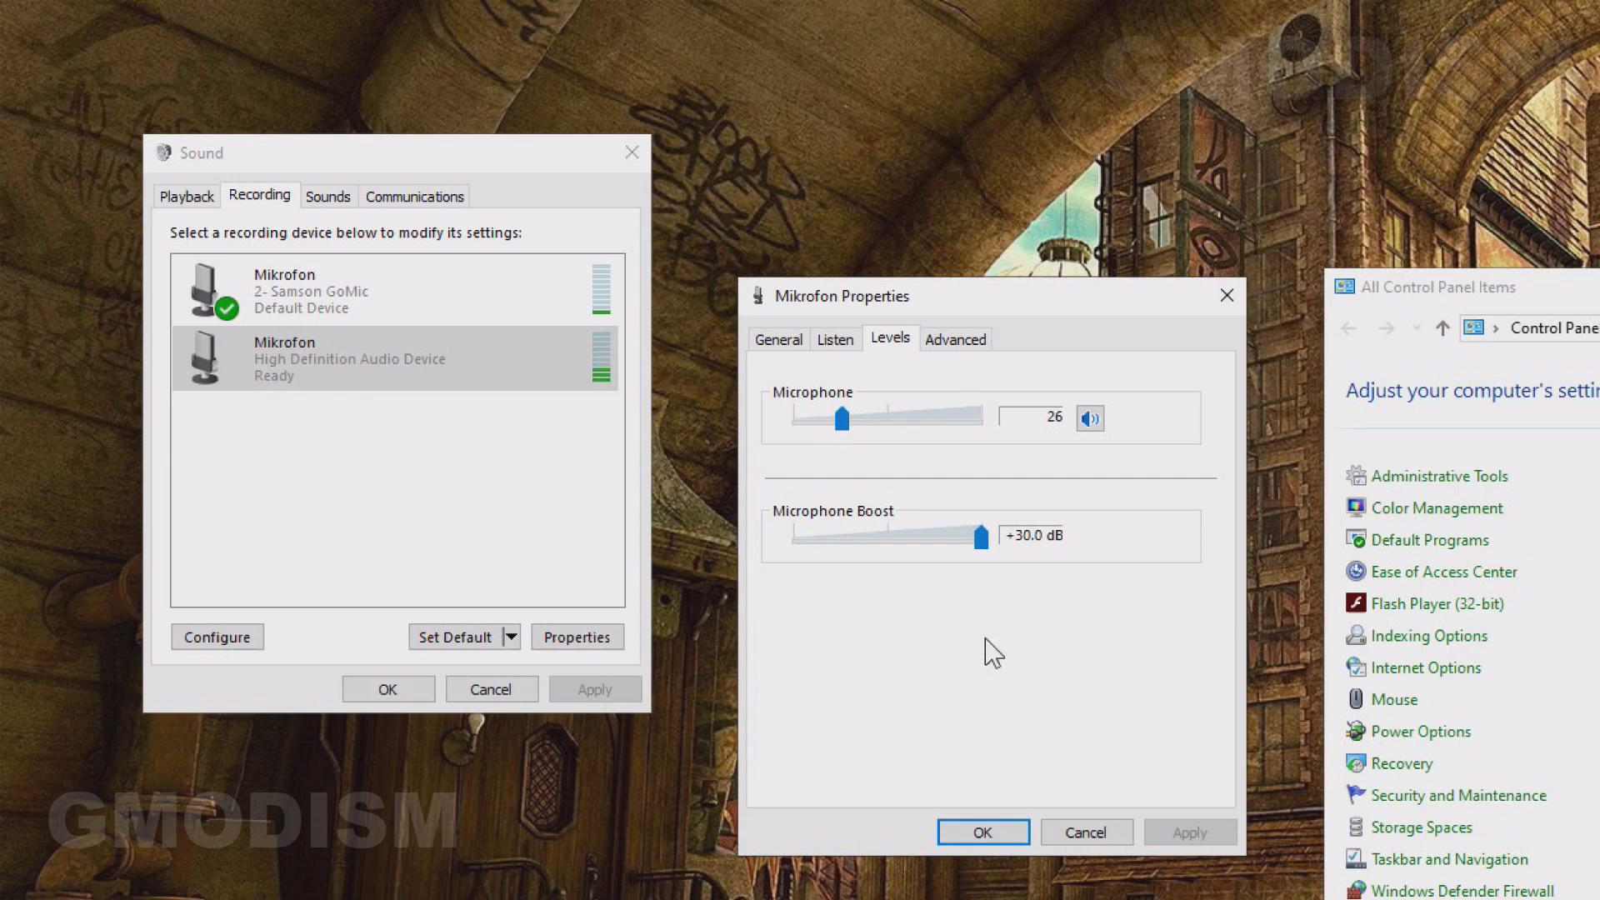
left_click(863, 422)
left_click_drag(878, 421, 1169, 430)
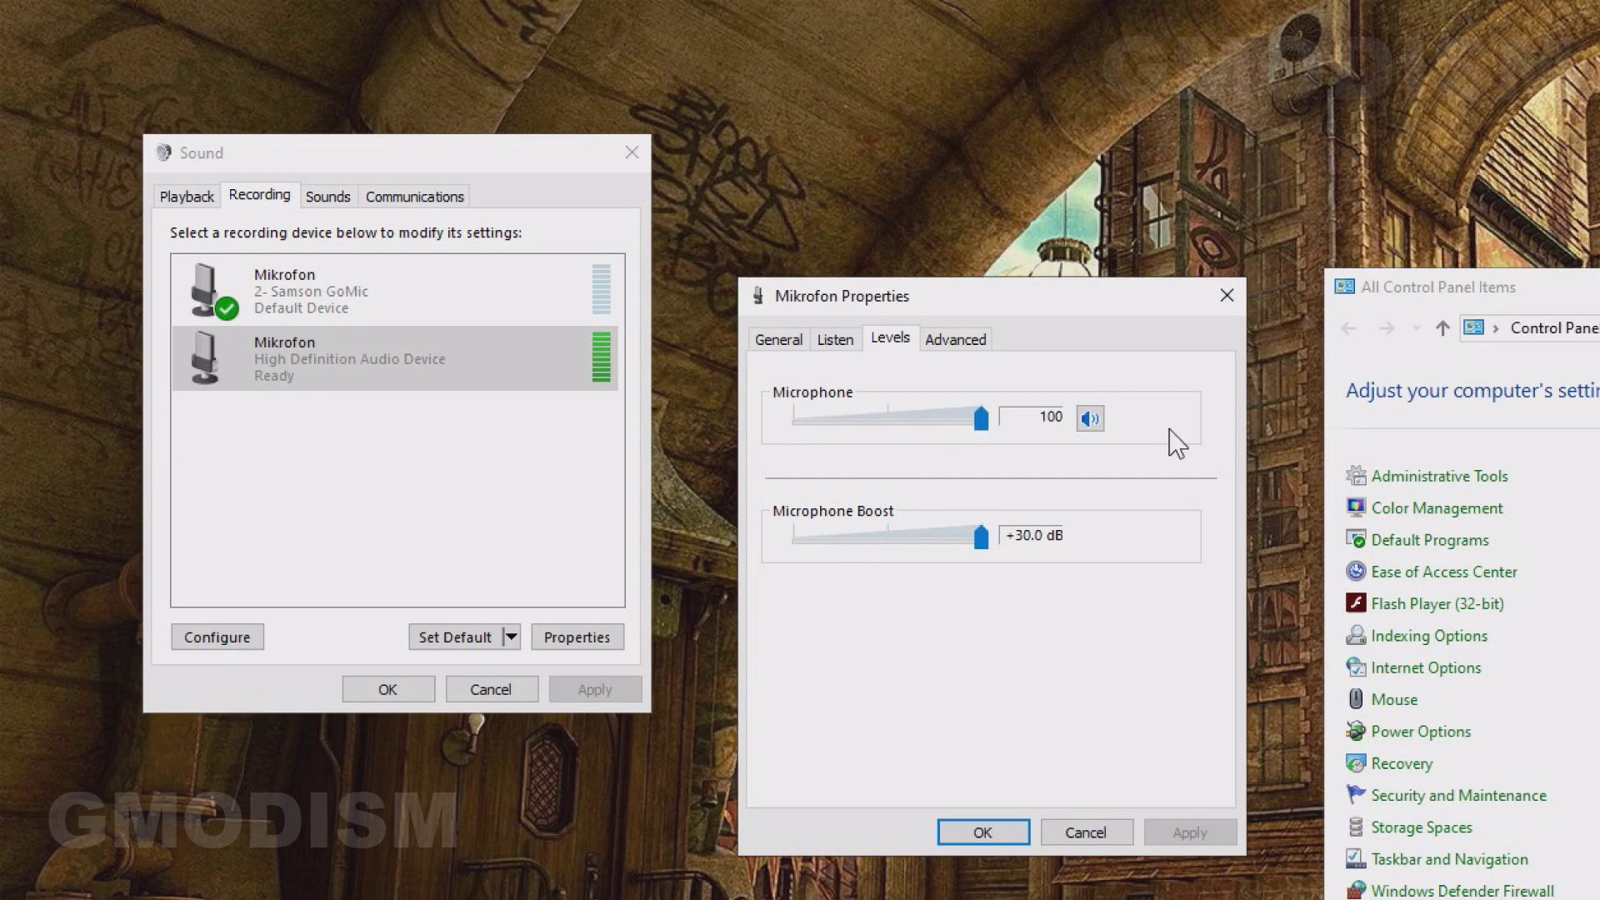
Lower the microphone level to about 40, then review the default formats and keep 2 channel, 16 bit, 44100 Hz (CD Quality)
left_click_drag(981, 420, 866, 419)
left_click(835, 339)
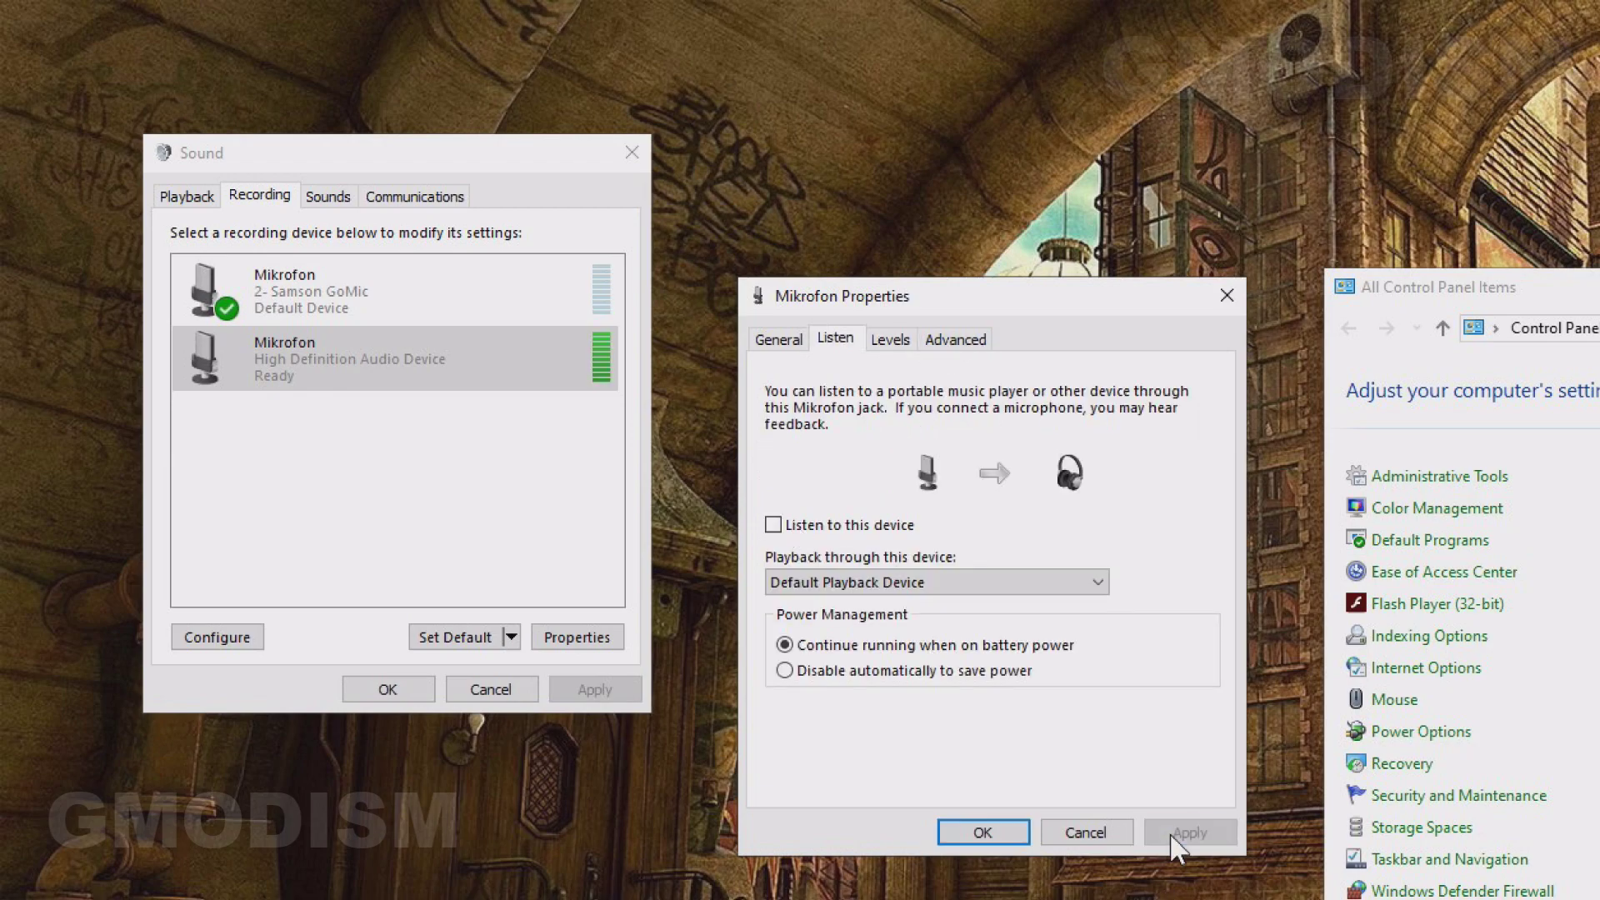
left_click(965, 338)
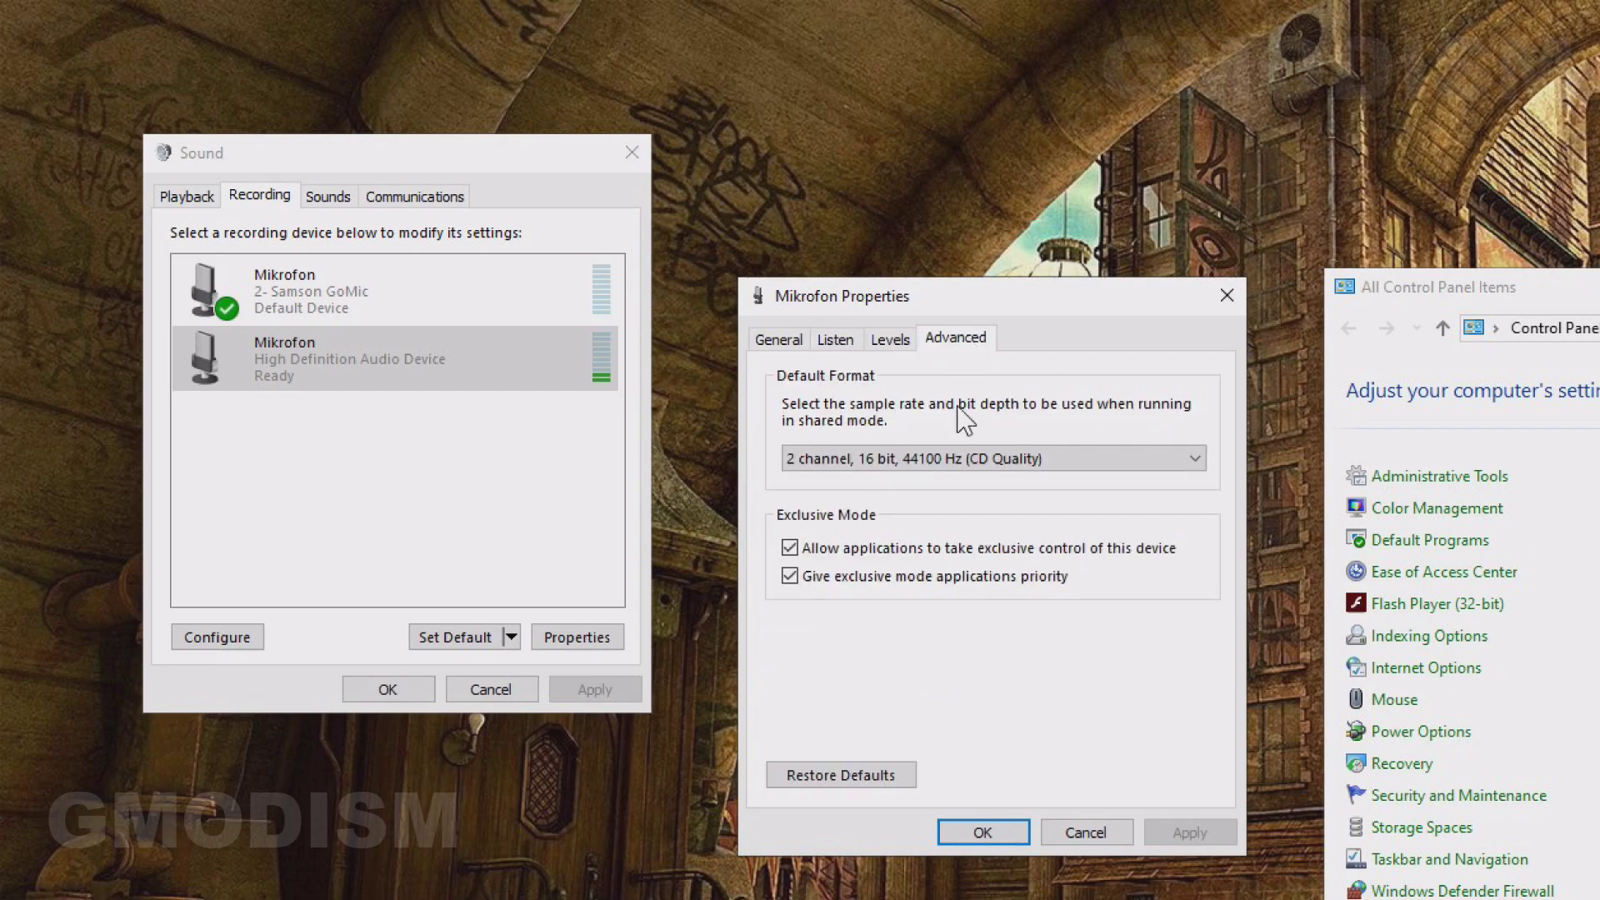
left_click(969, 463)
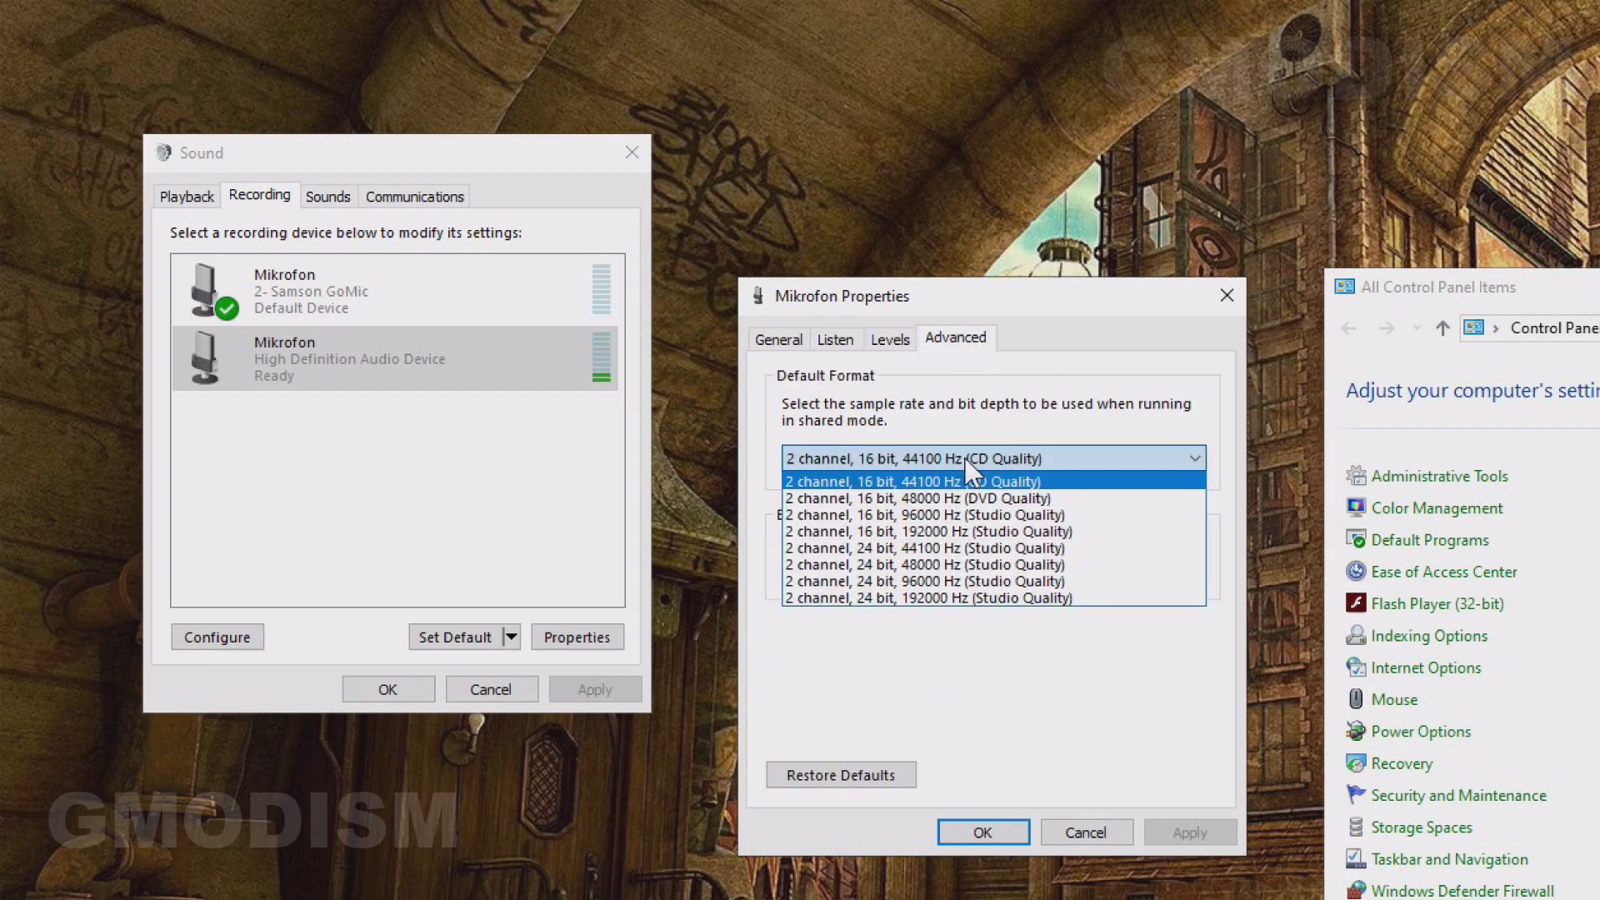
left_click(968, 463)
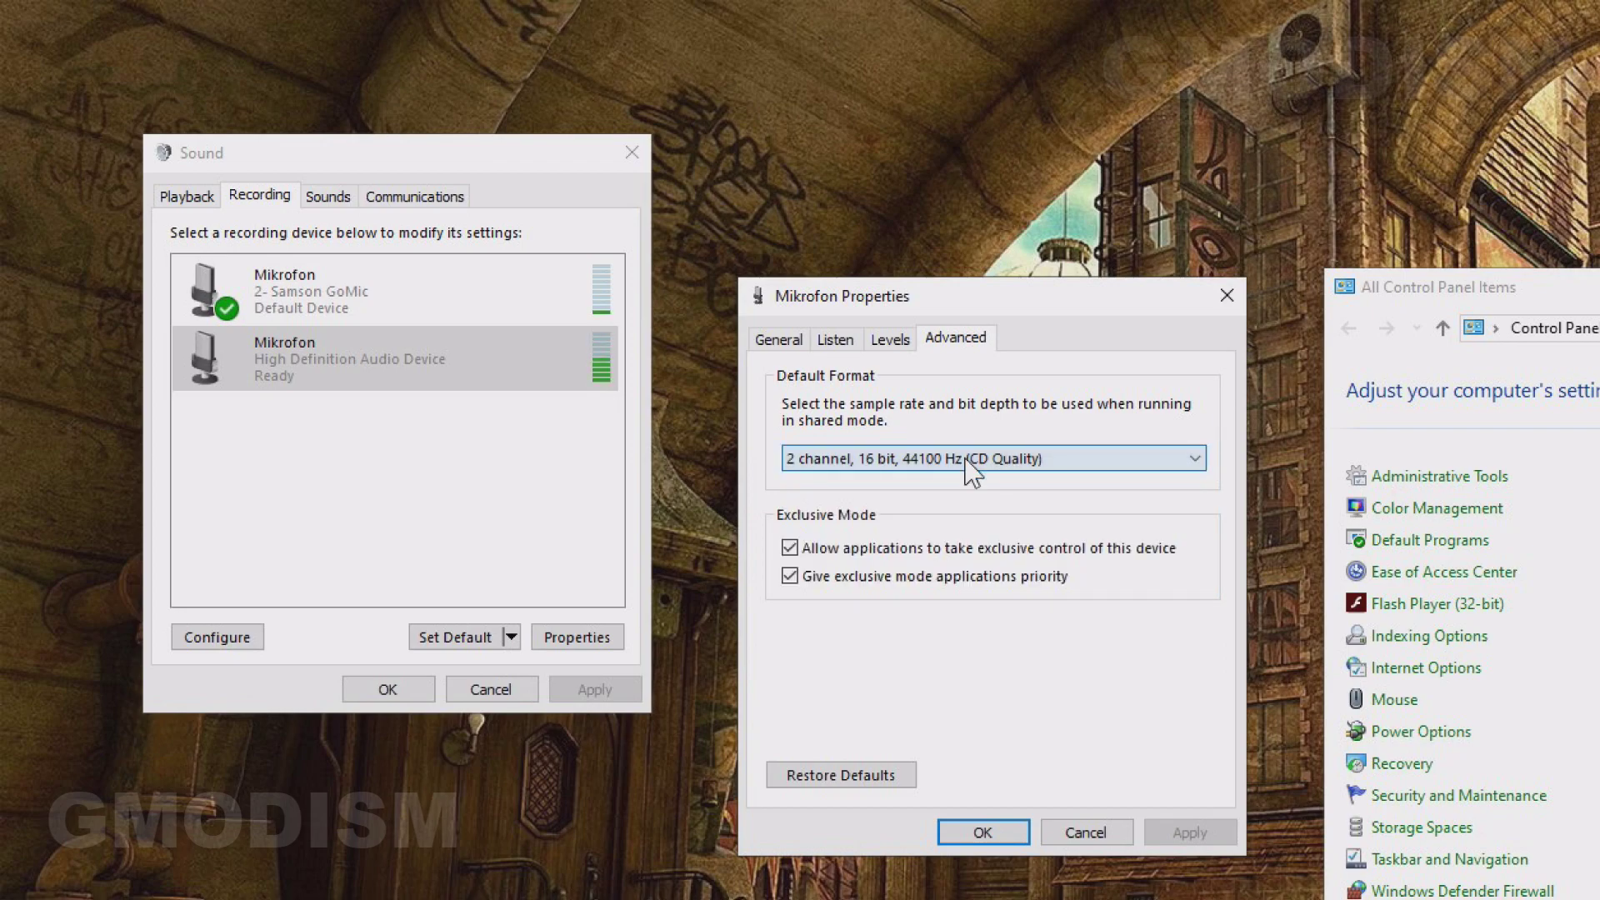
left_click(967, 463)
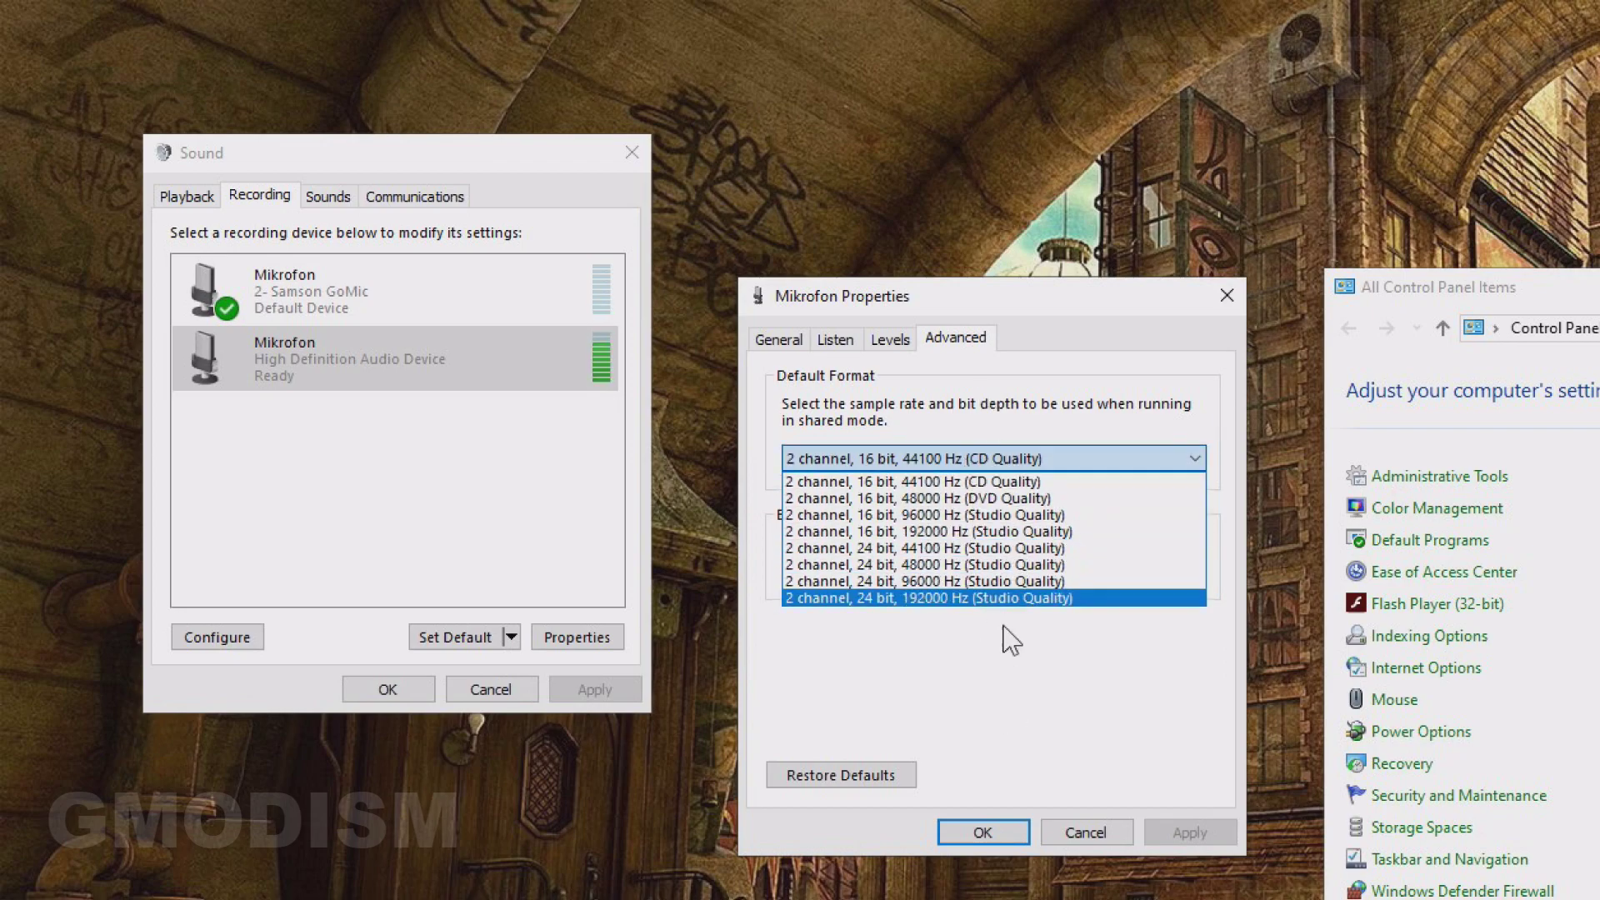
left_click(1010, 749)
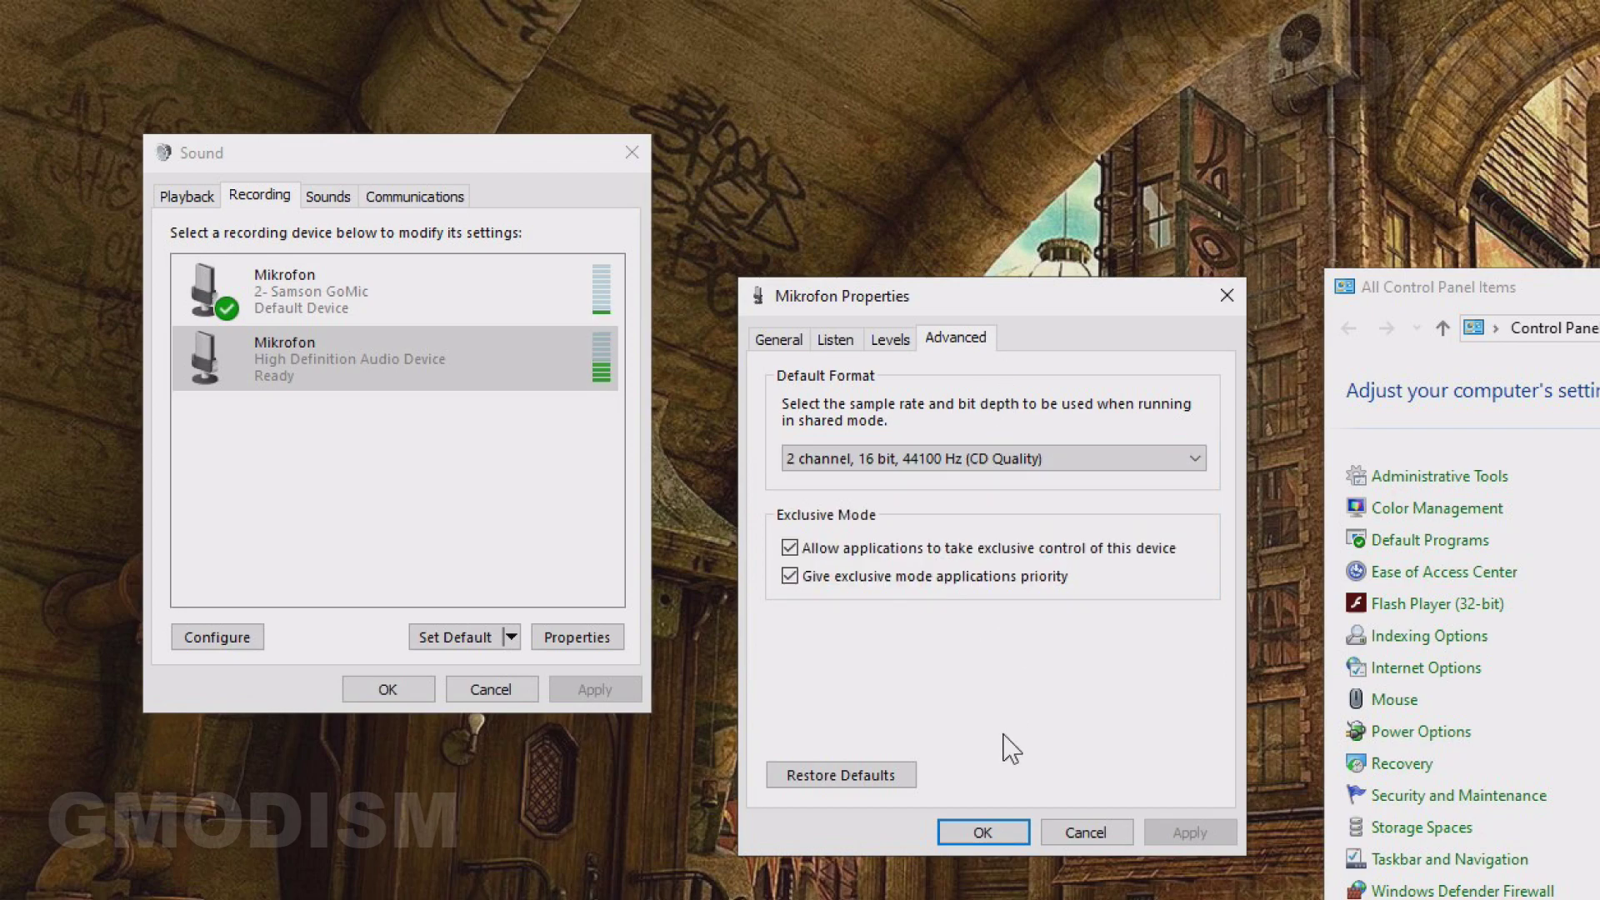
left_click(1154, 459)
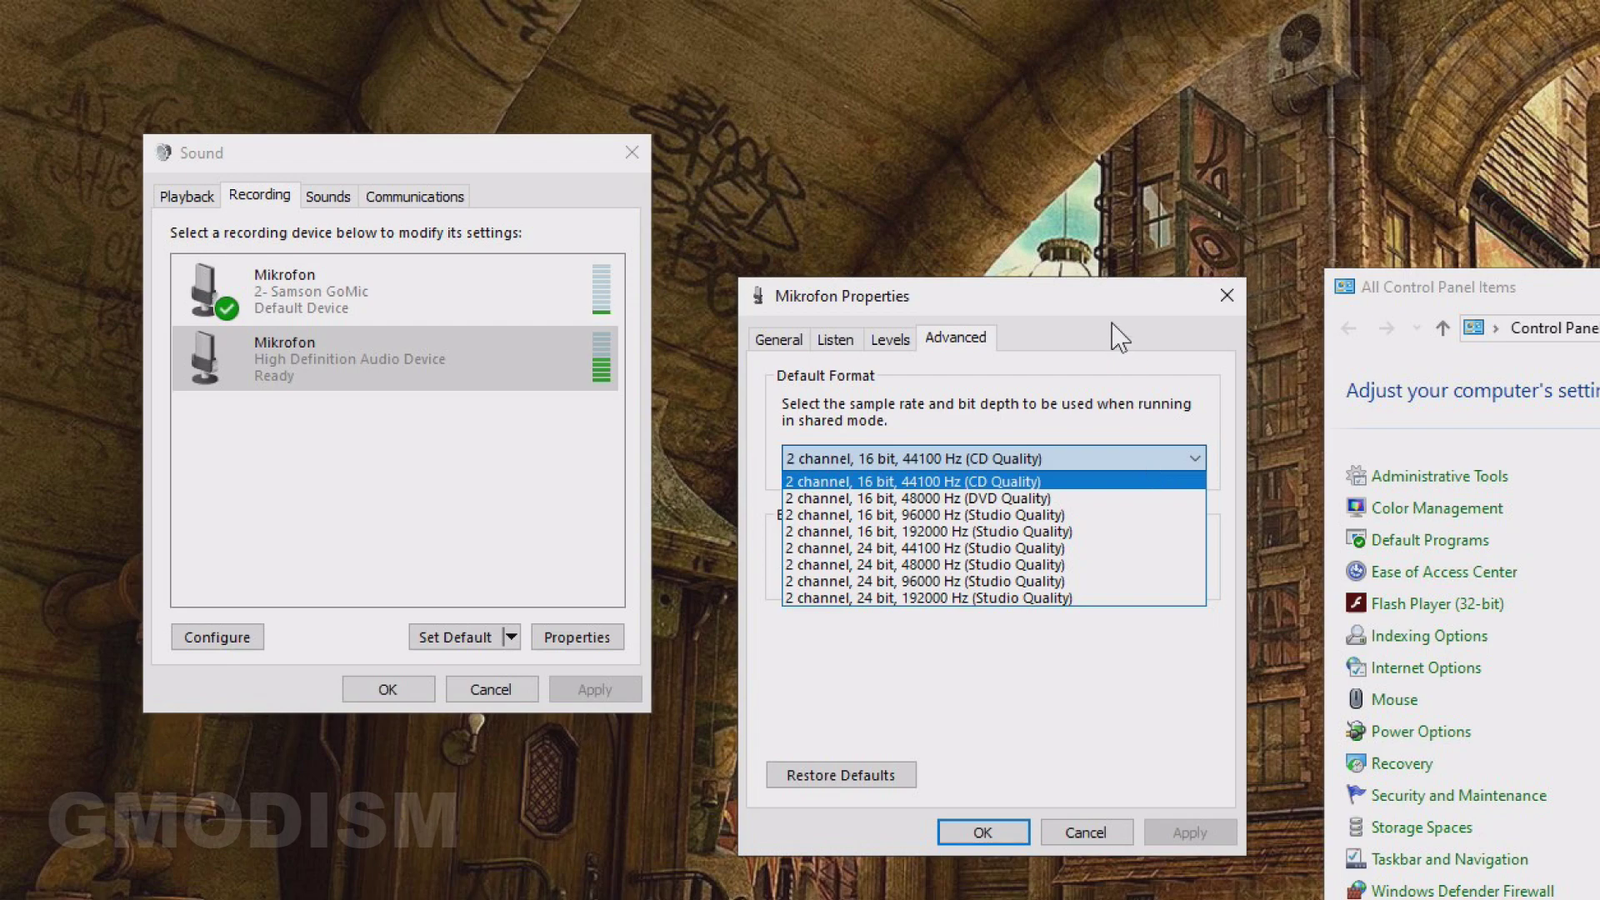
left_click(1071, 721)
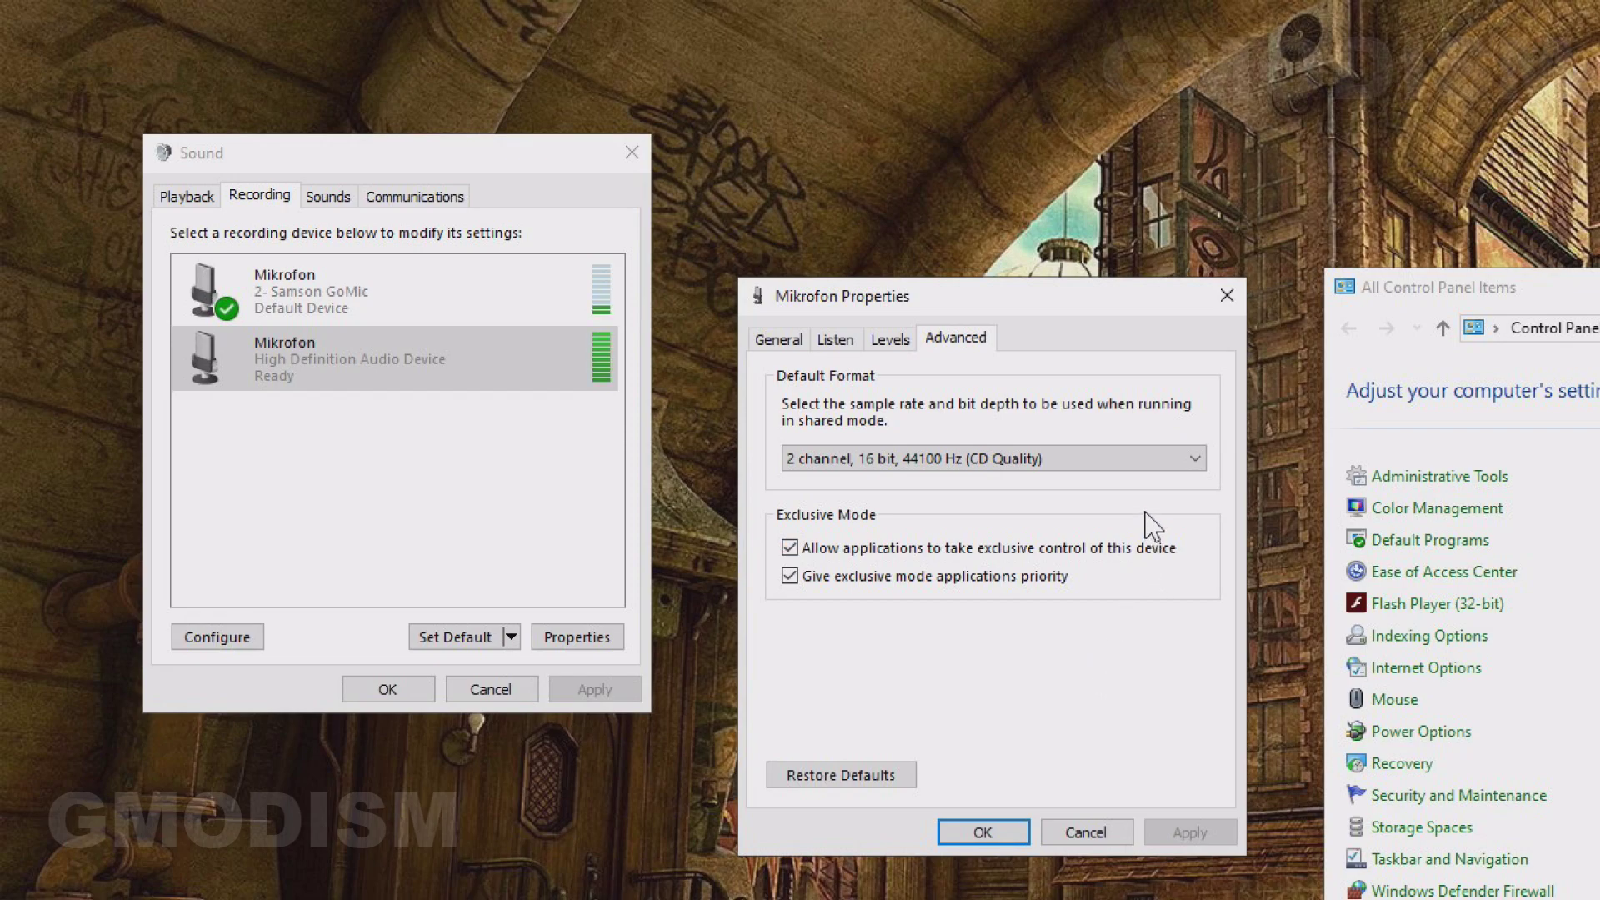
left_click(1108, 457)
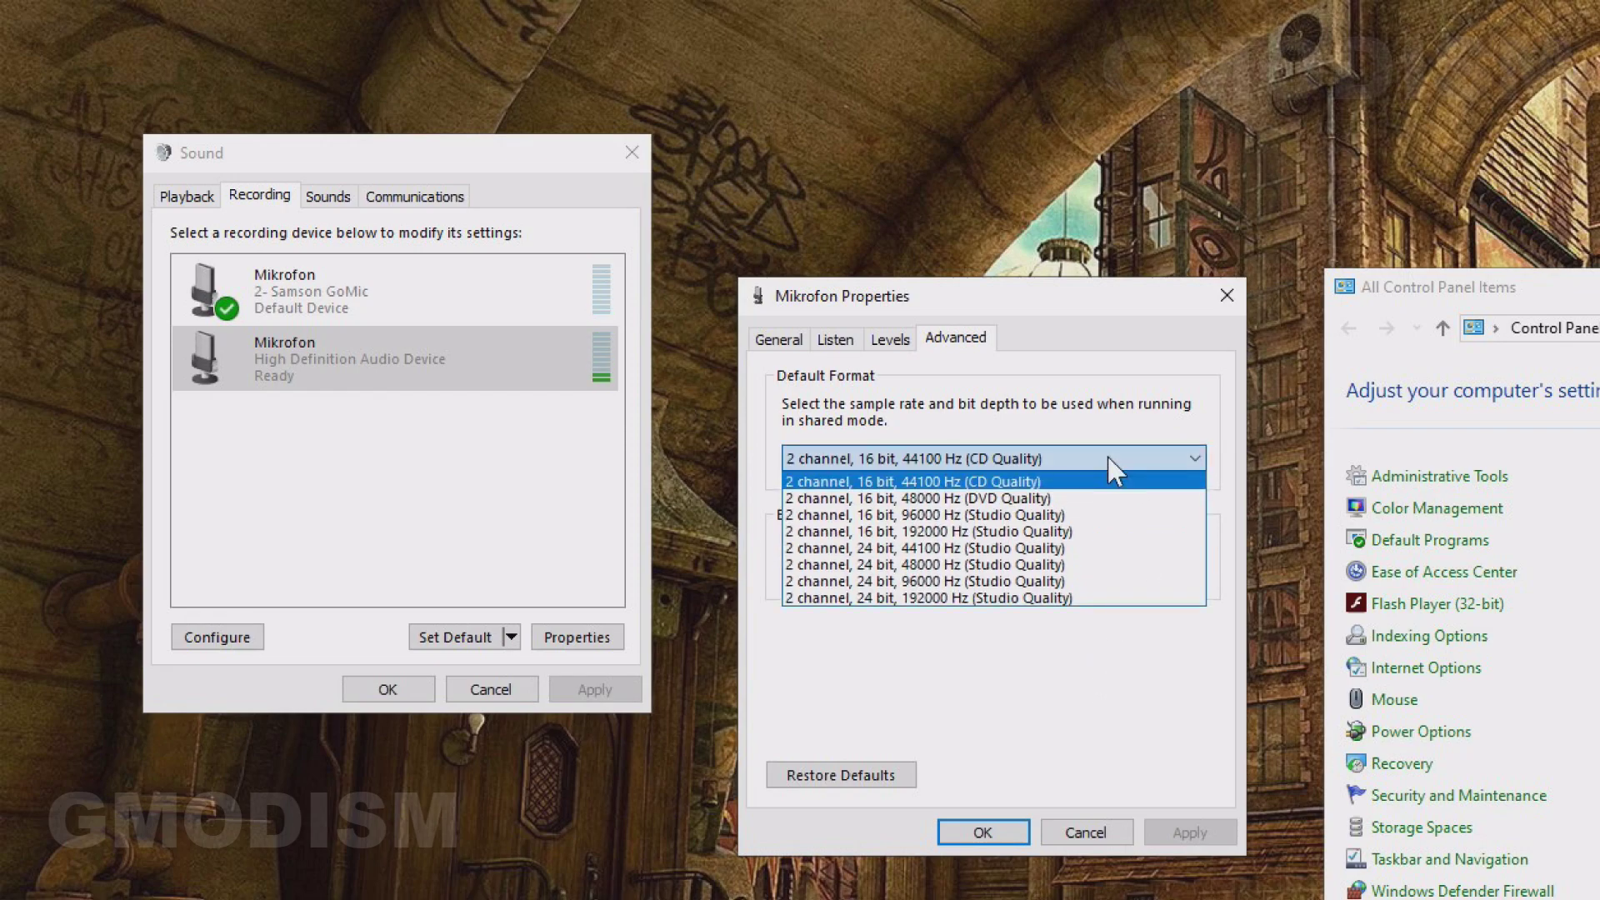
left_click(1001, 483)
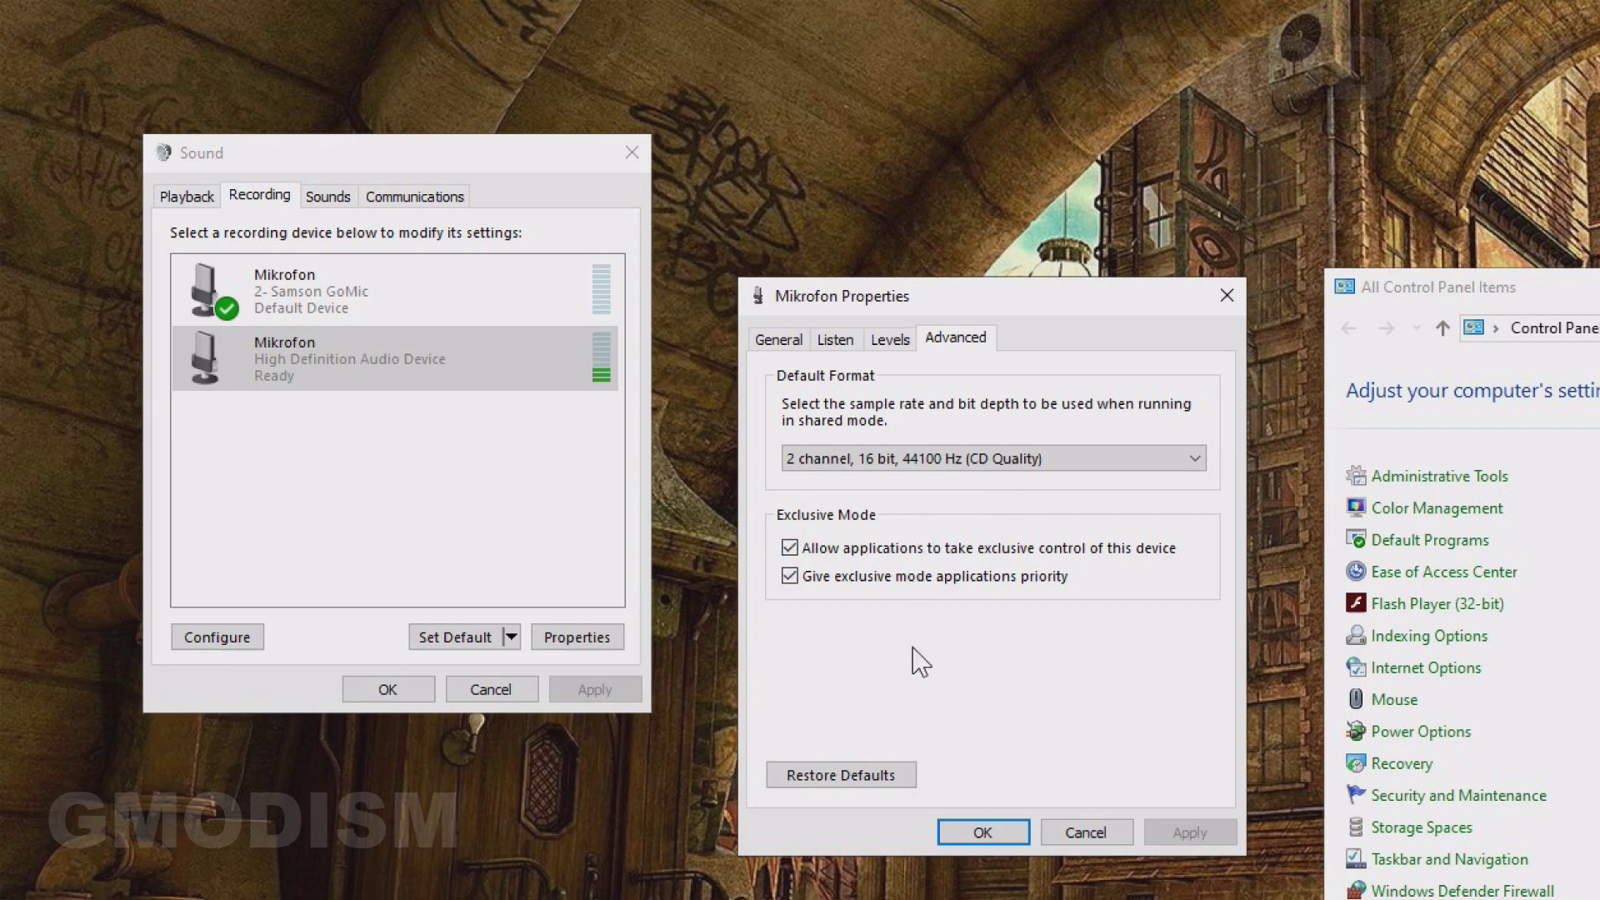
Disable exclusive application control of the microphone and apply it, then re-enable it with exclusive mode priority, apply, and close the properties
left_click(789, 547)
left_click(1210, 832)
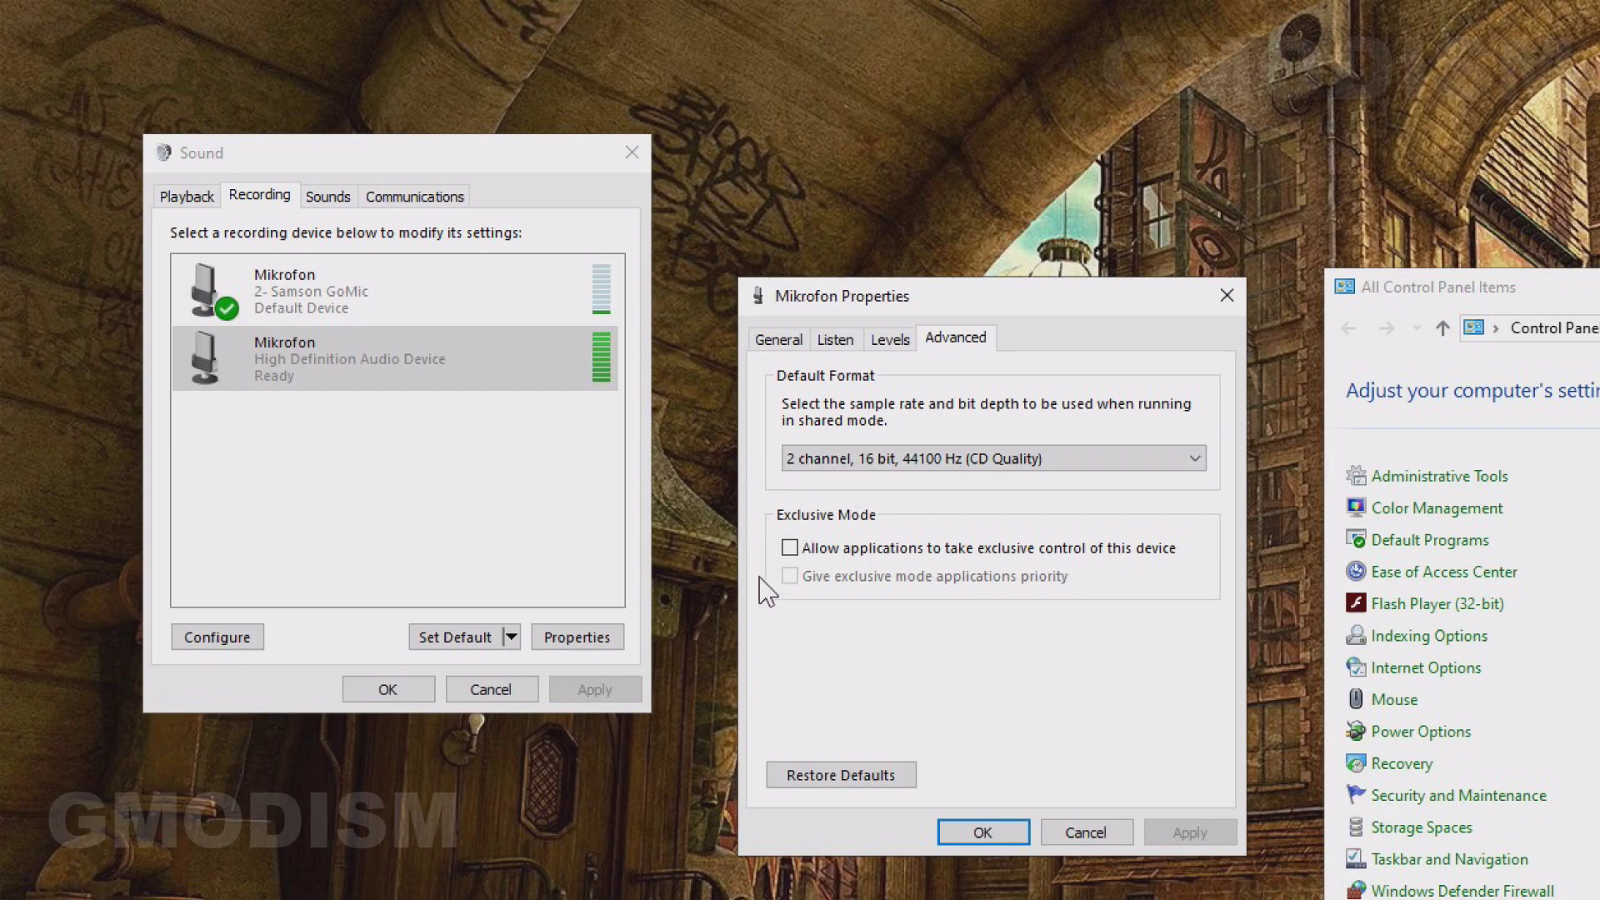
left_click(793, 549)
left_click(792, 577)
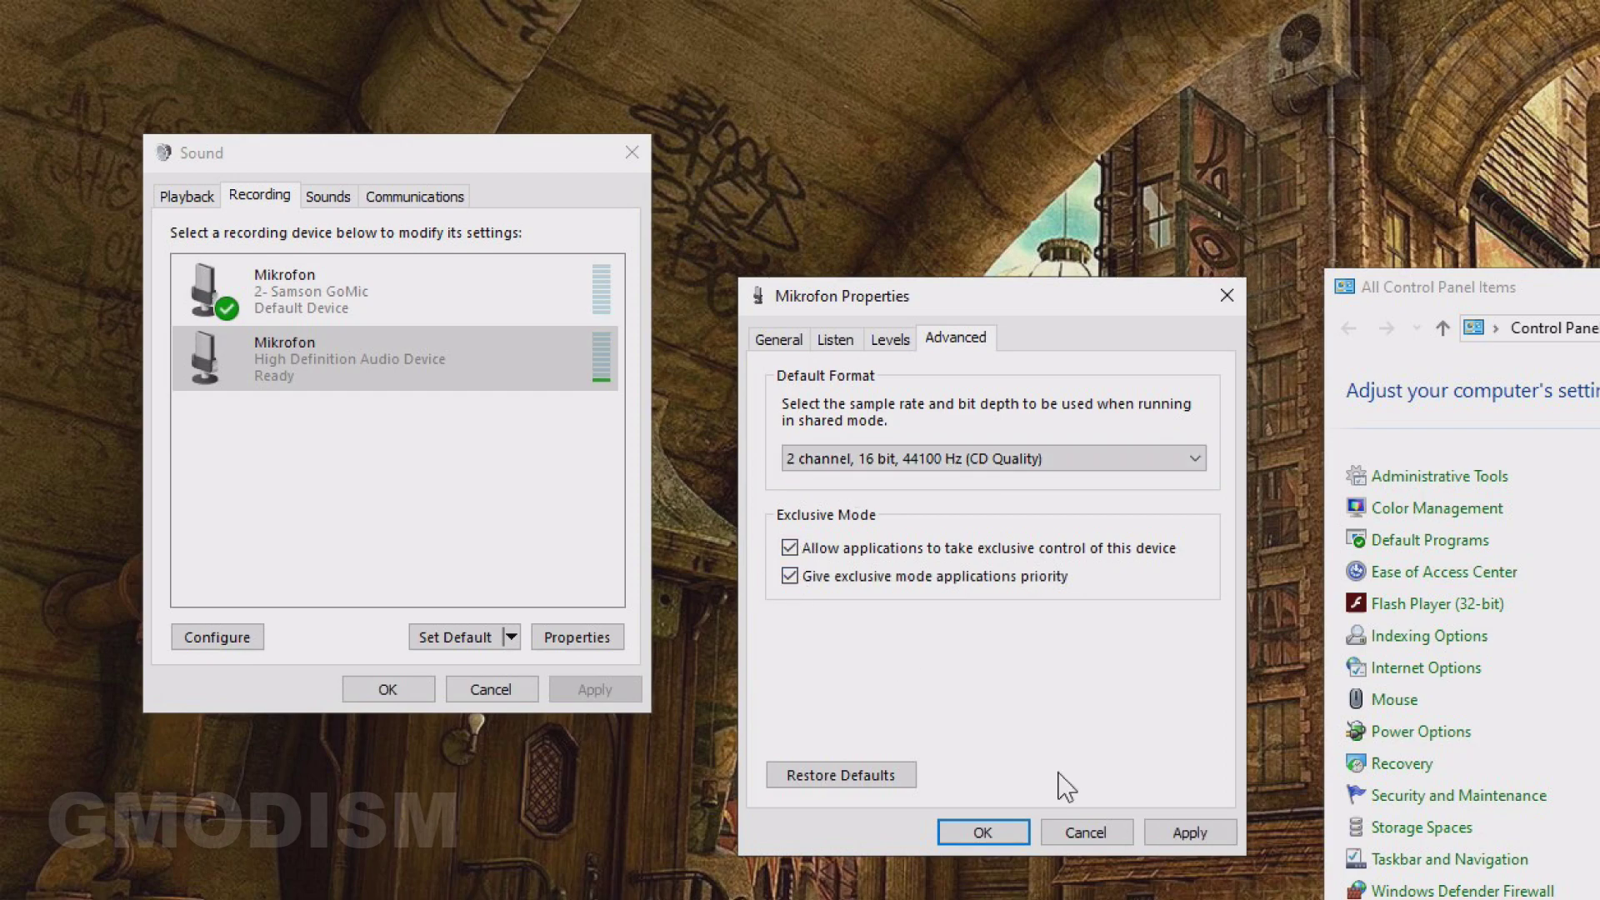
left_click(1216, 836)
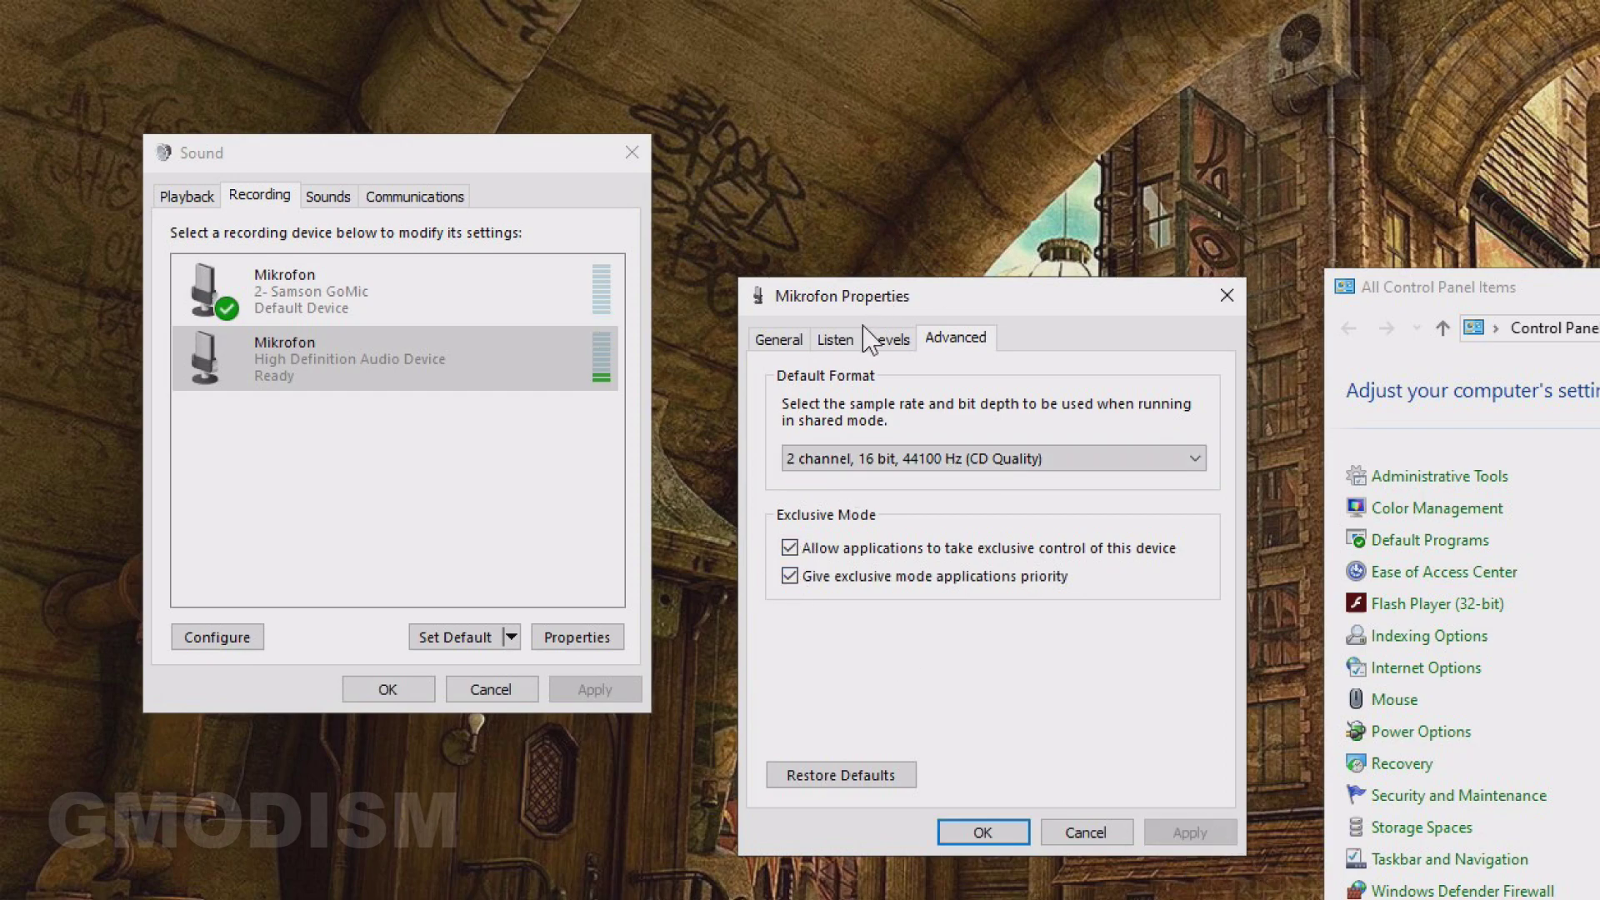
left_click(835, 340)
left_click(779, 342)
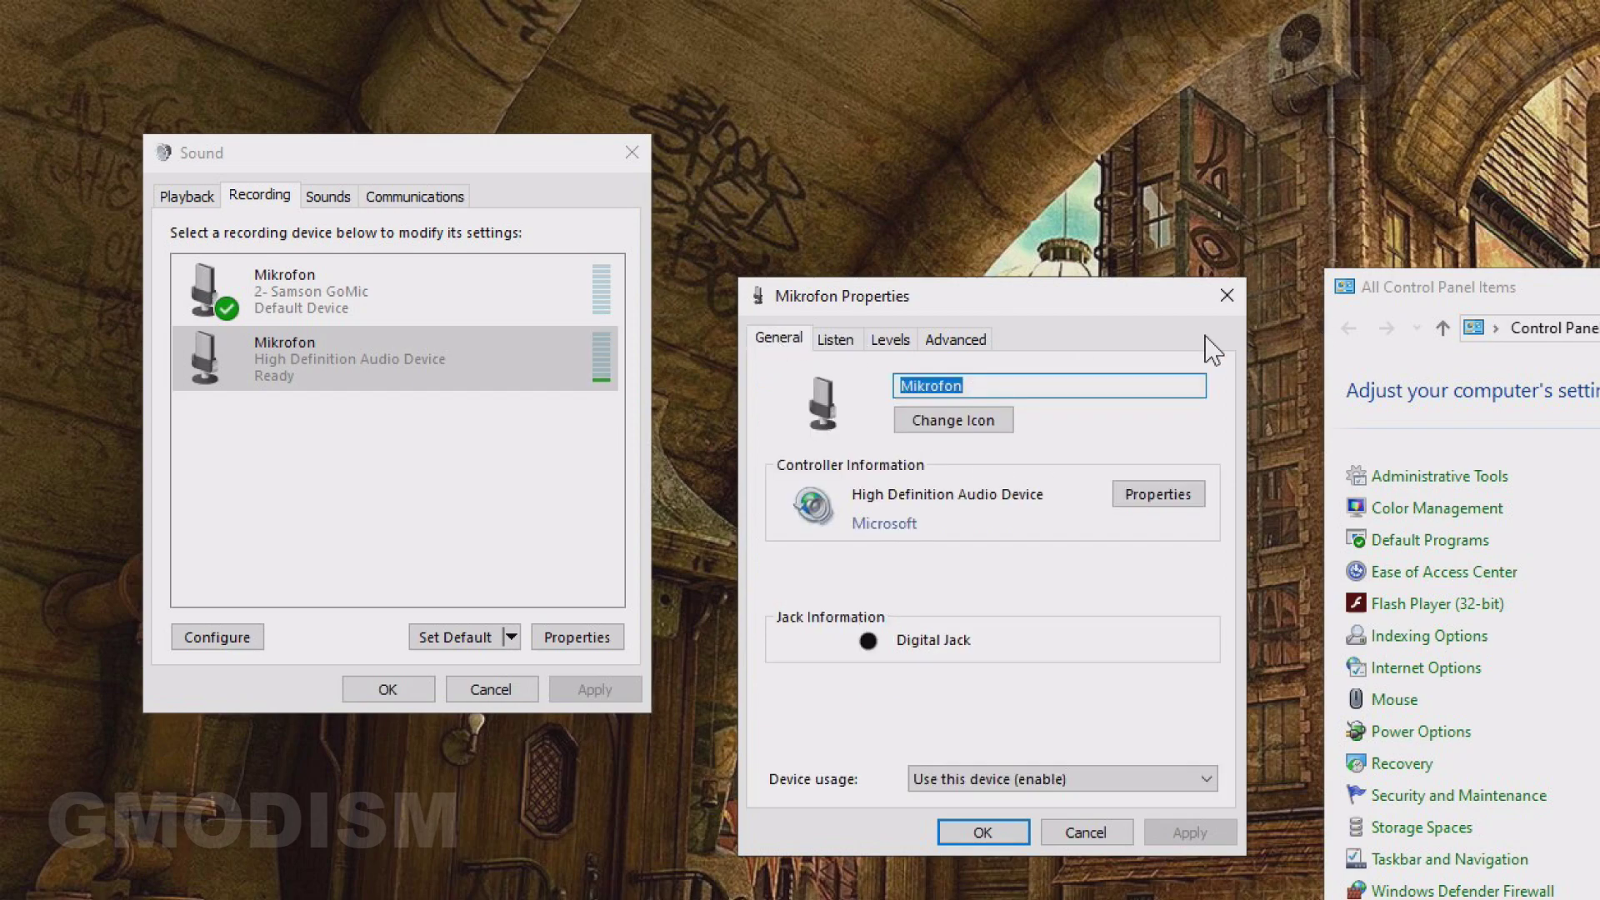
left_click(1226, 296)
Open the default Samson GoMic microphone's properties, try its level at maximum, then set it to 80 and confirm
left_click(336, 272)
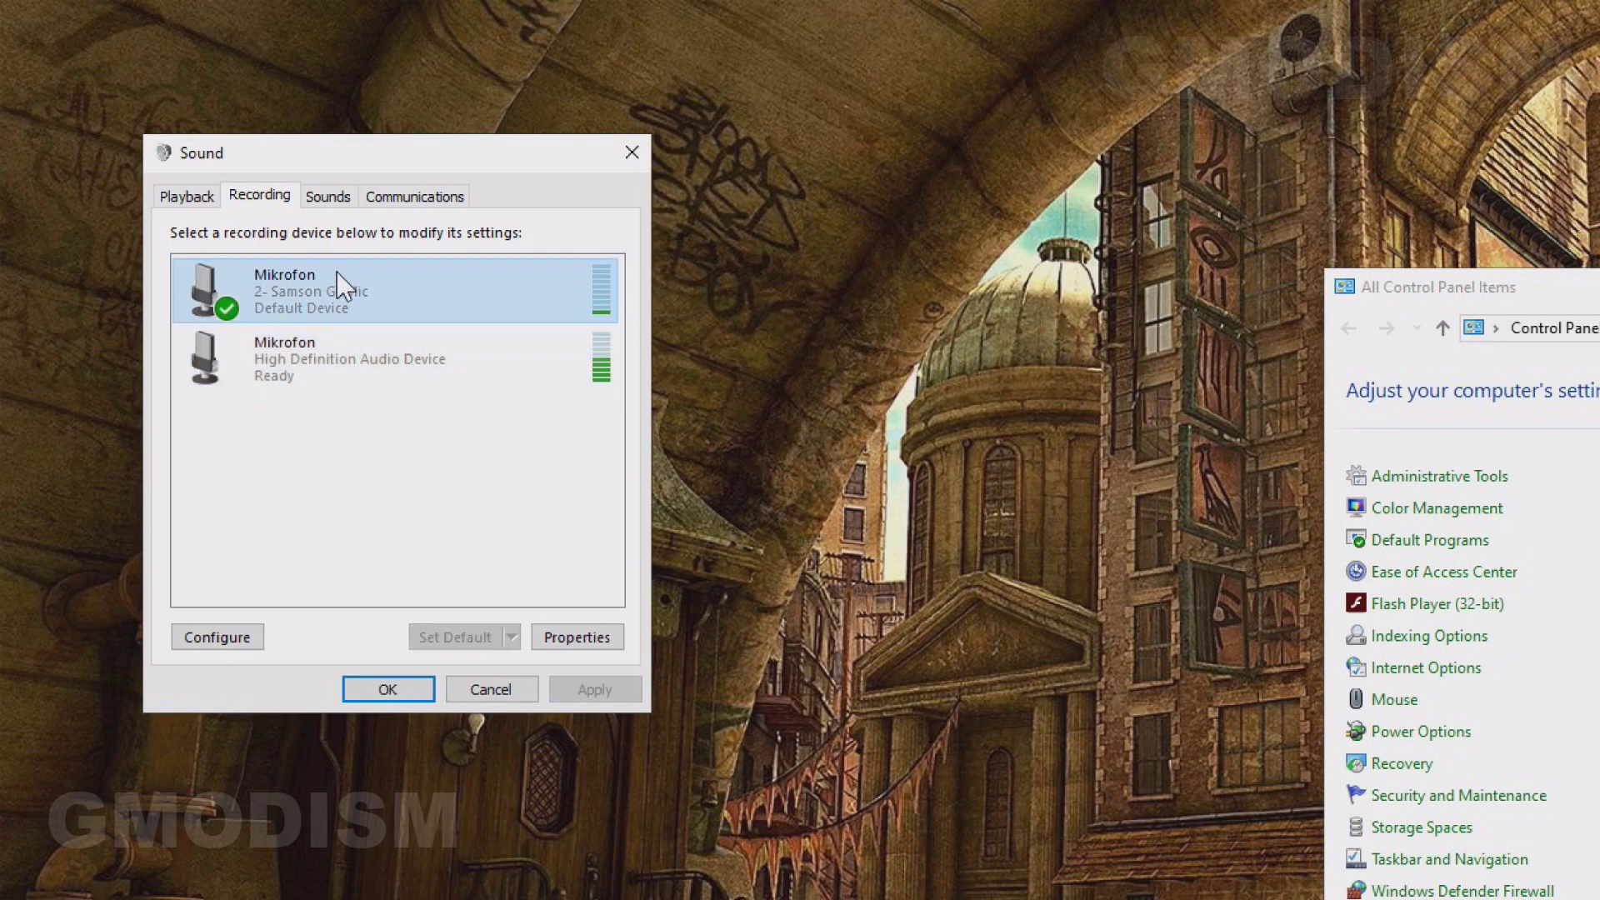
right_click(336, 271)
left_click(480, 420)
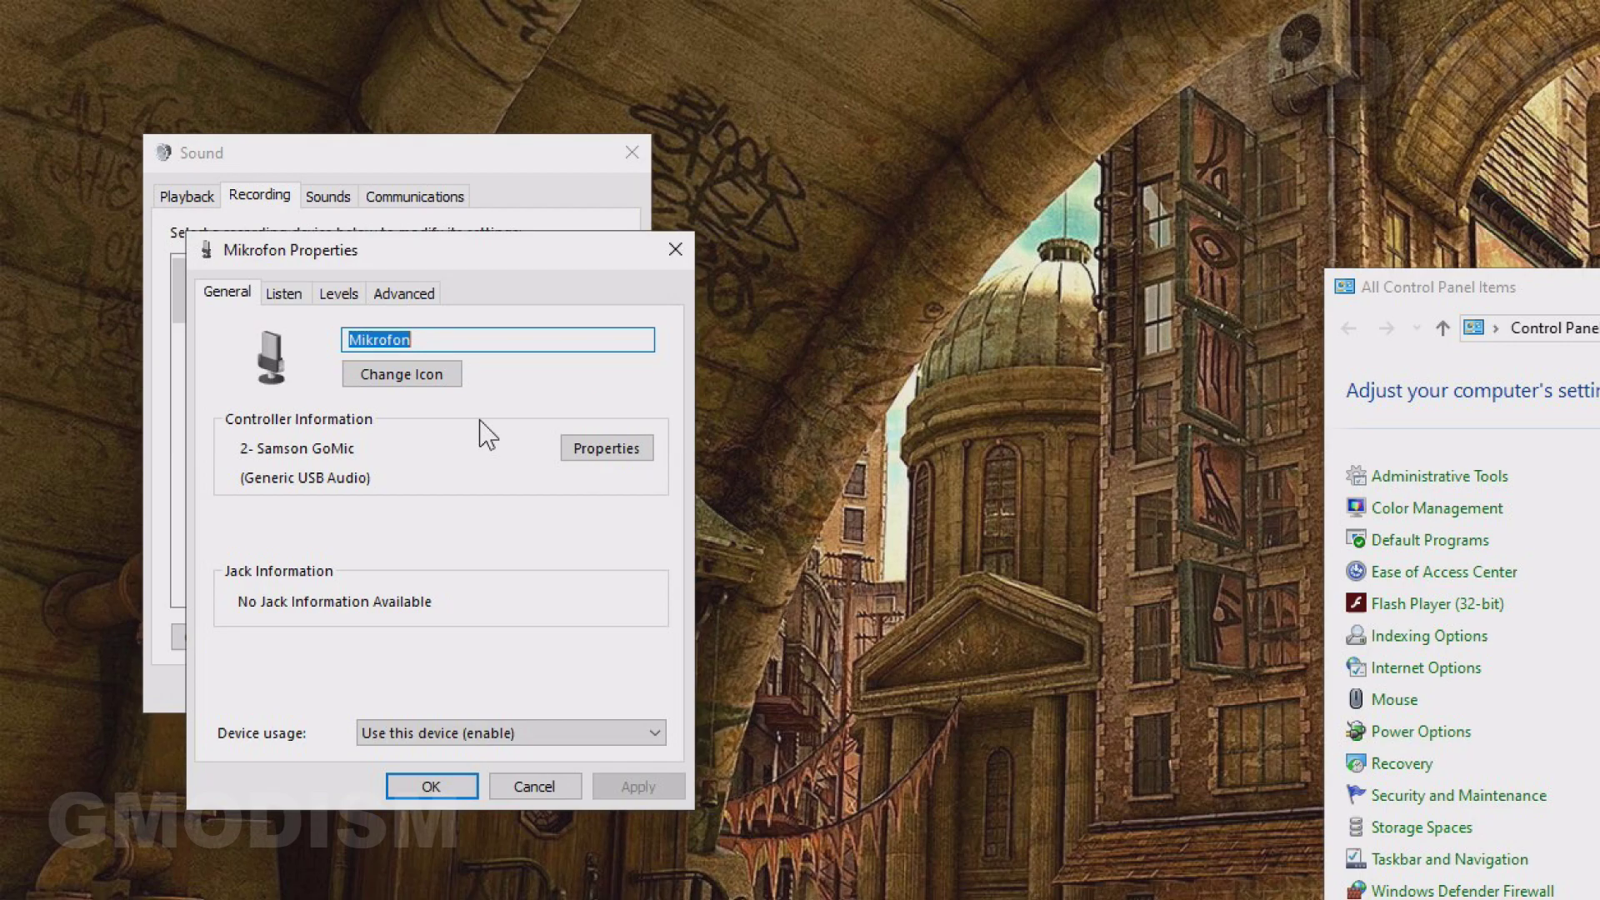
left_click_drag(471, 244, 1130, 144)
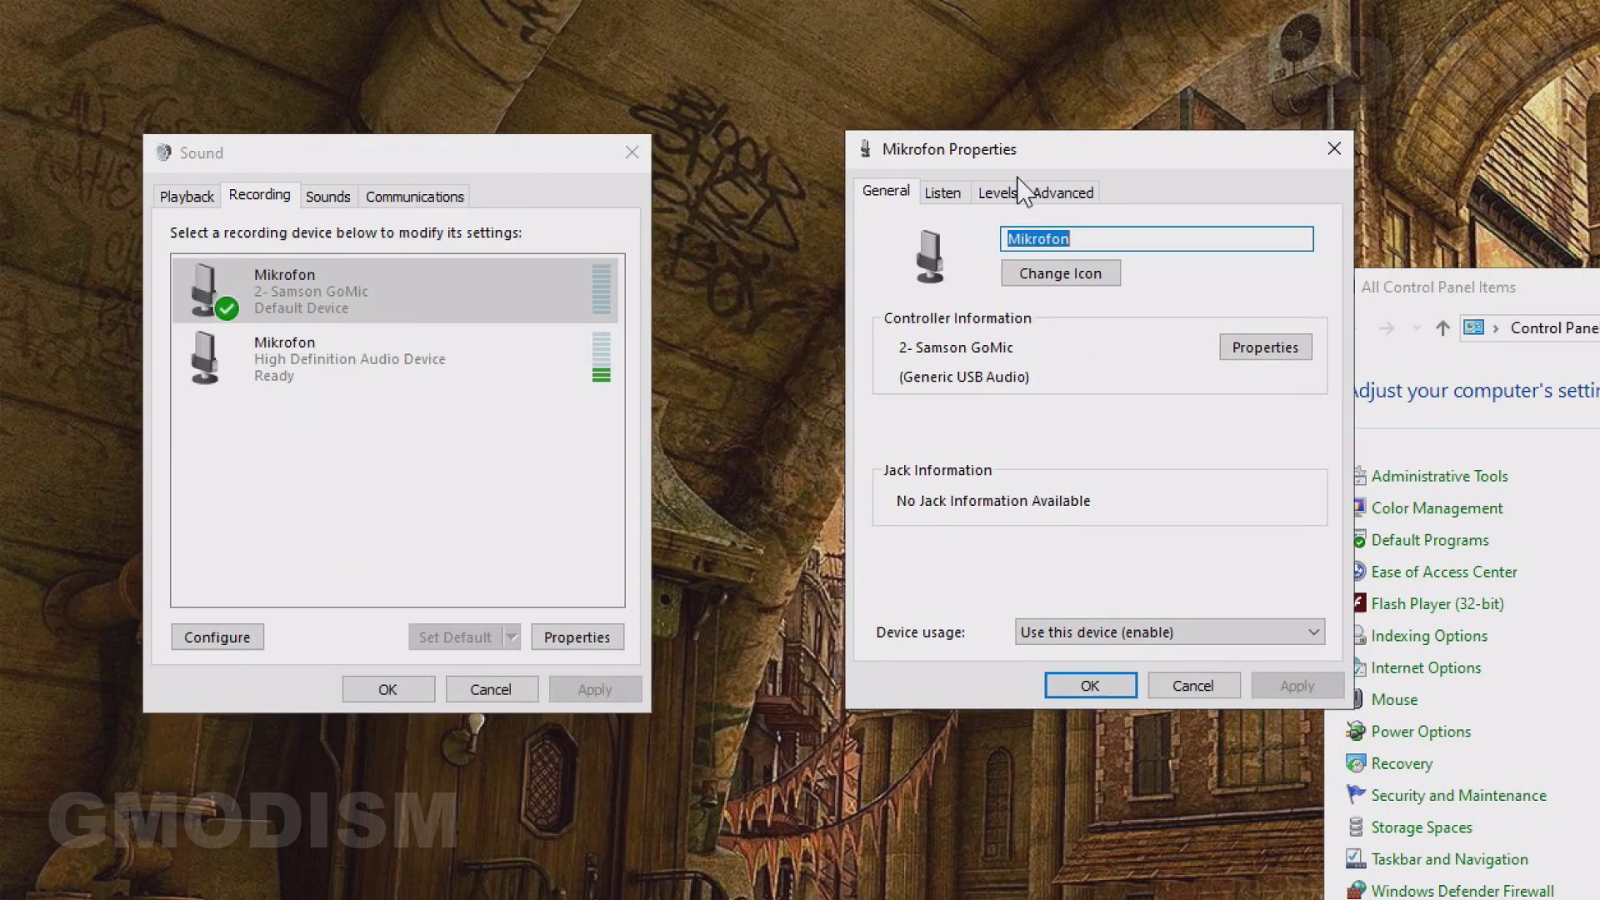
left_click(951, 194)
left_click(990, 200)
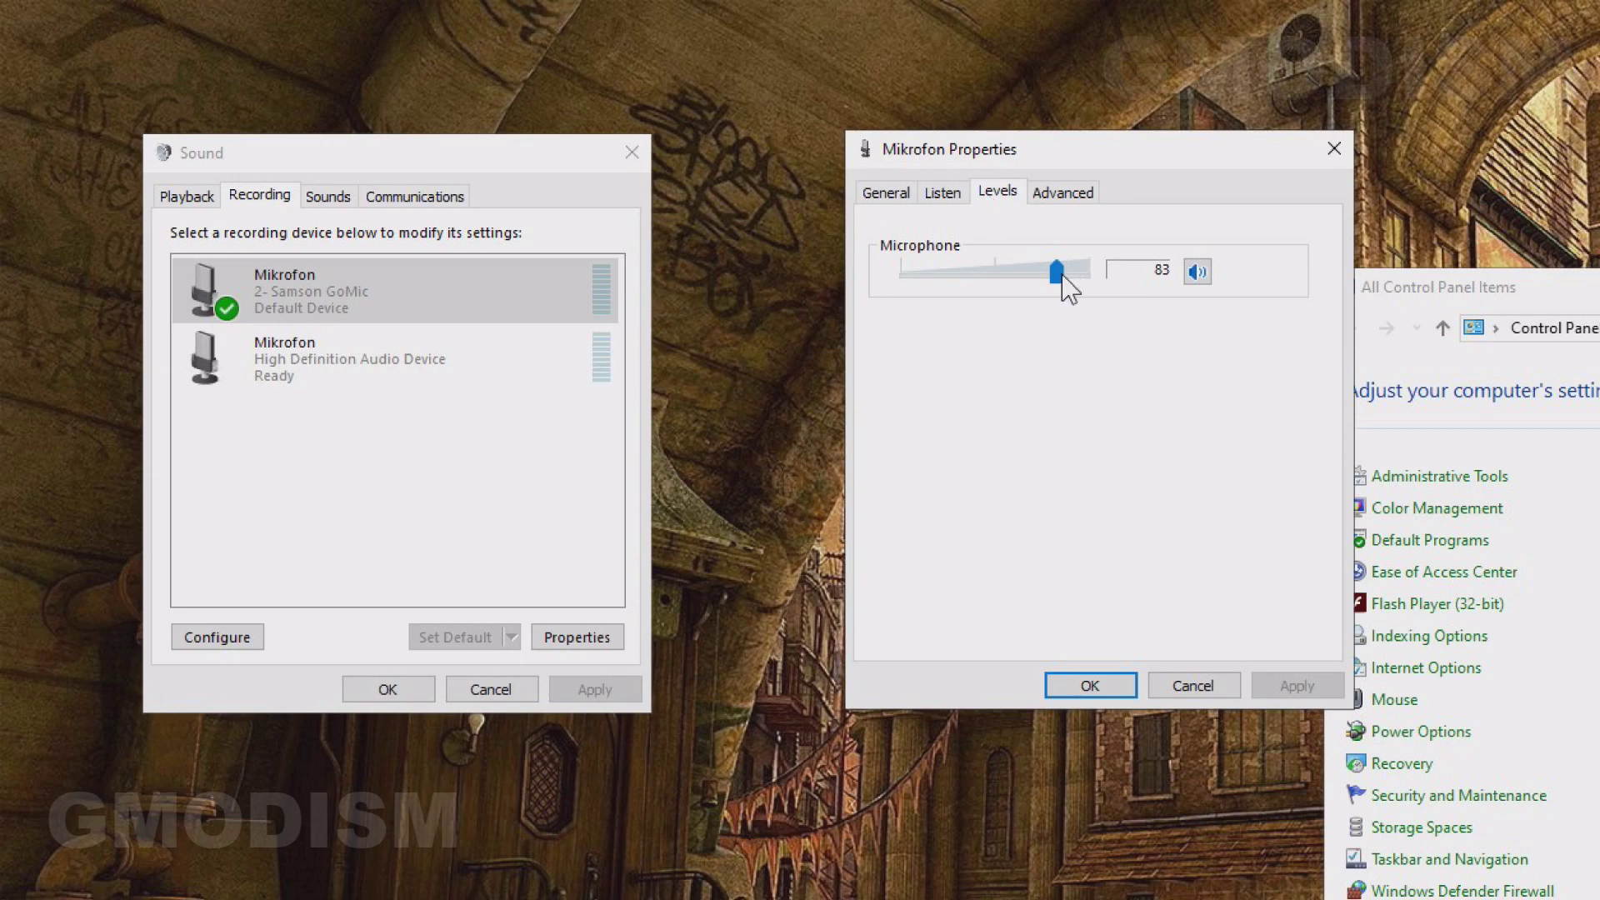
left_click_drag(1059, 277, 1230, 279)
left_click_drag(1091, 283, 1010, 282)
left_click_drag(1010, 281, 1054, 286)
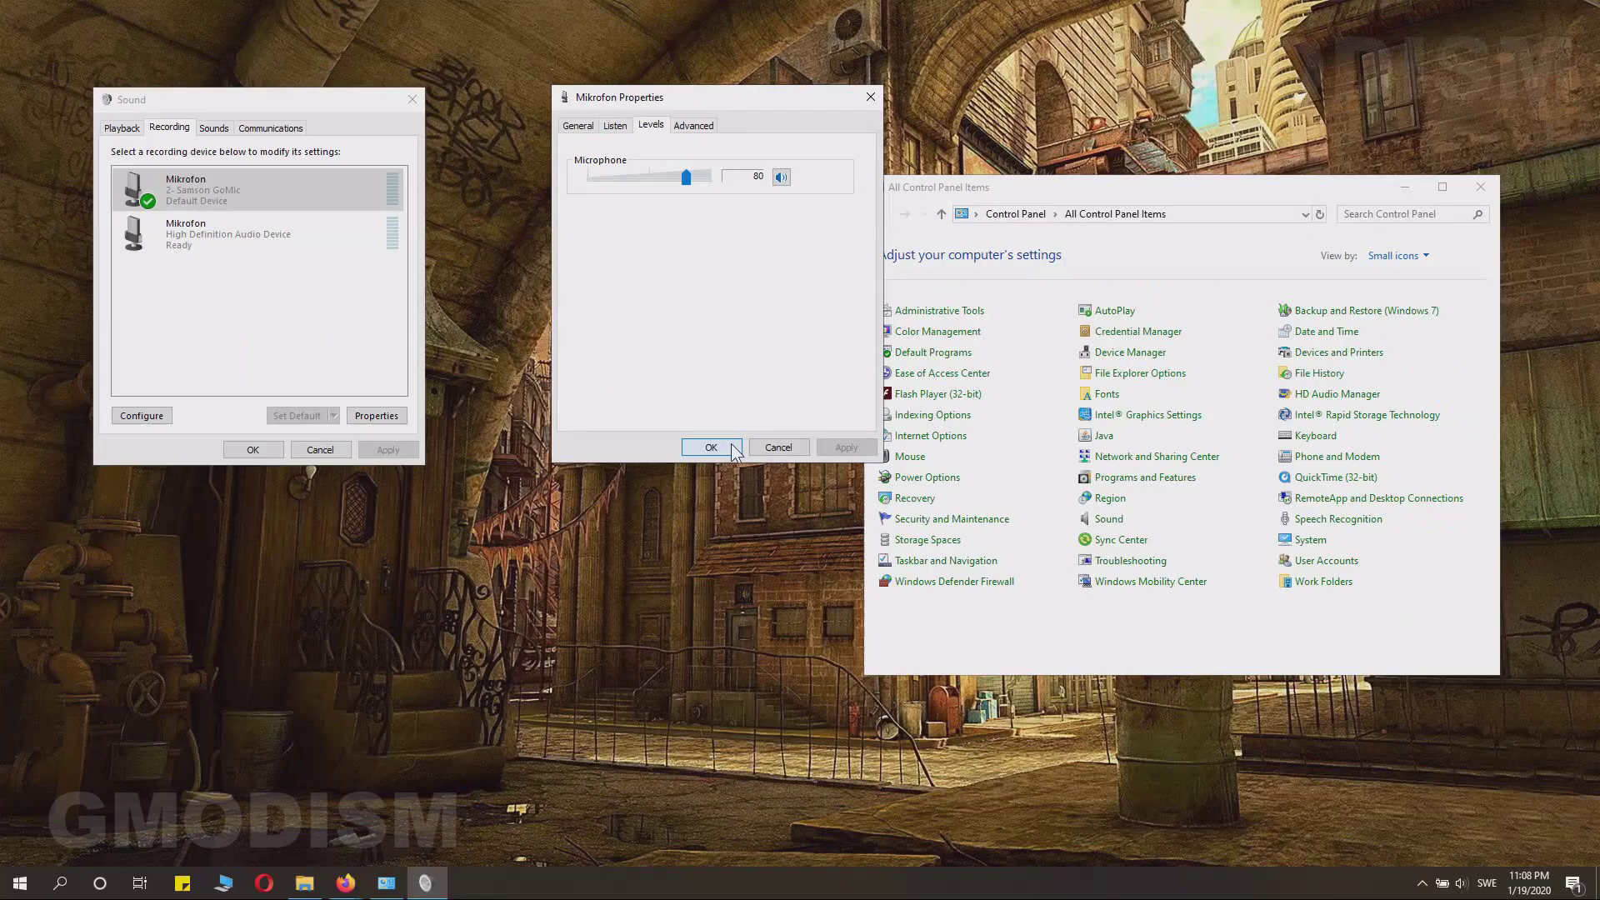
left_click(1123, 685)
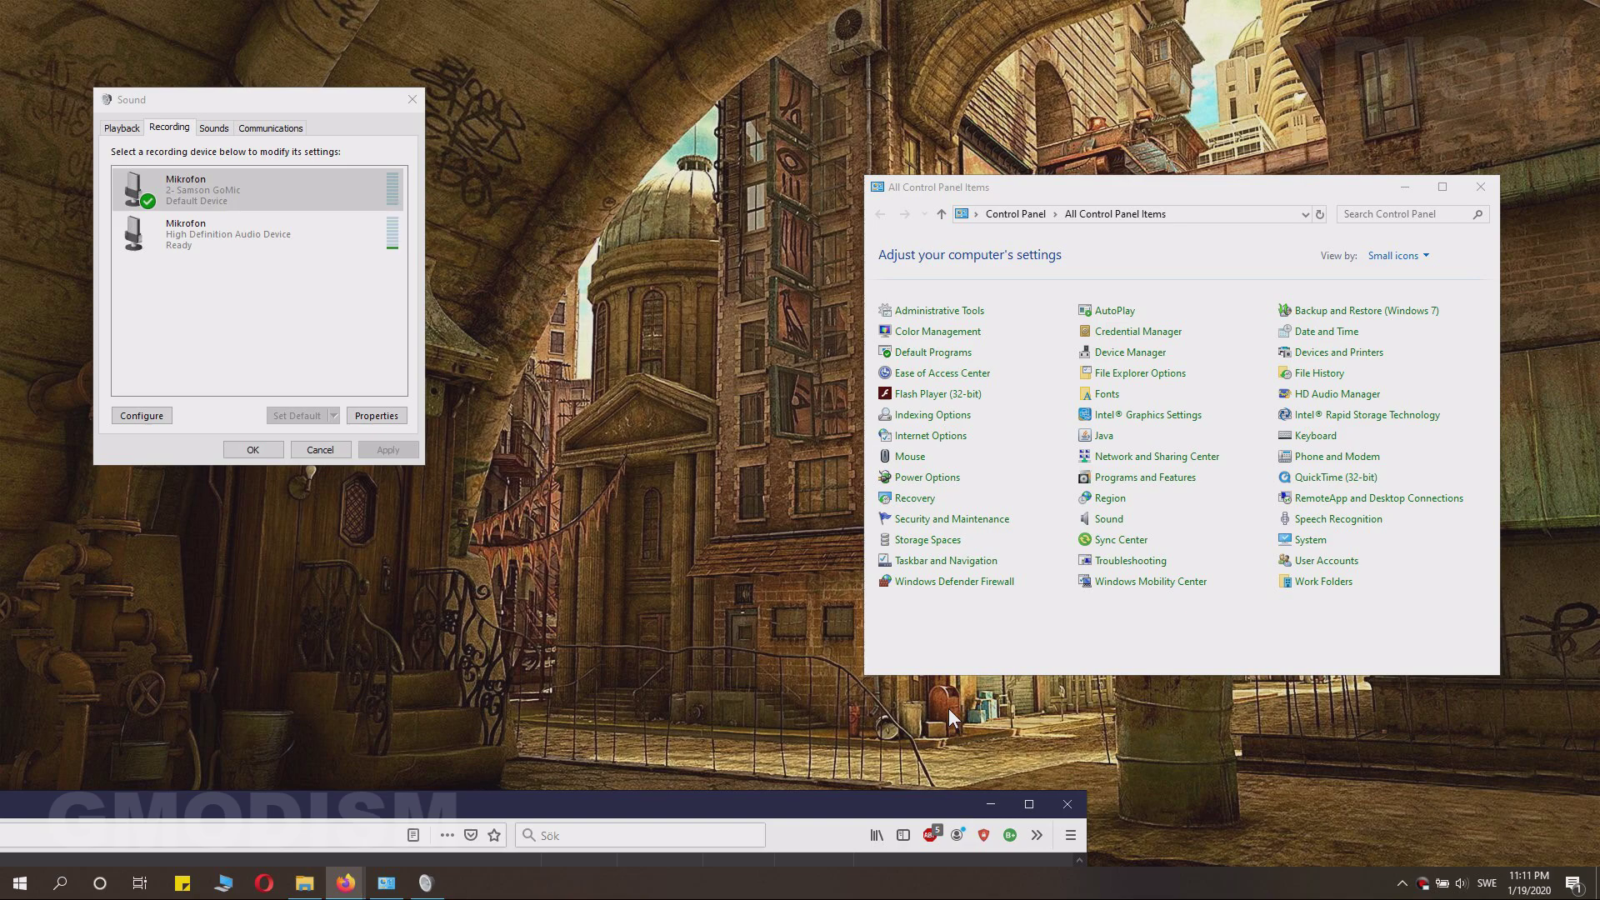
Maximize the Equalizer APO download page, allow EqualizerAPO64-1.2.1.exe to make changes, and proceed through its setup wizard
left_click(1418, 4)
left_click_drag(737, 798, 1165, 3)
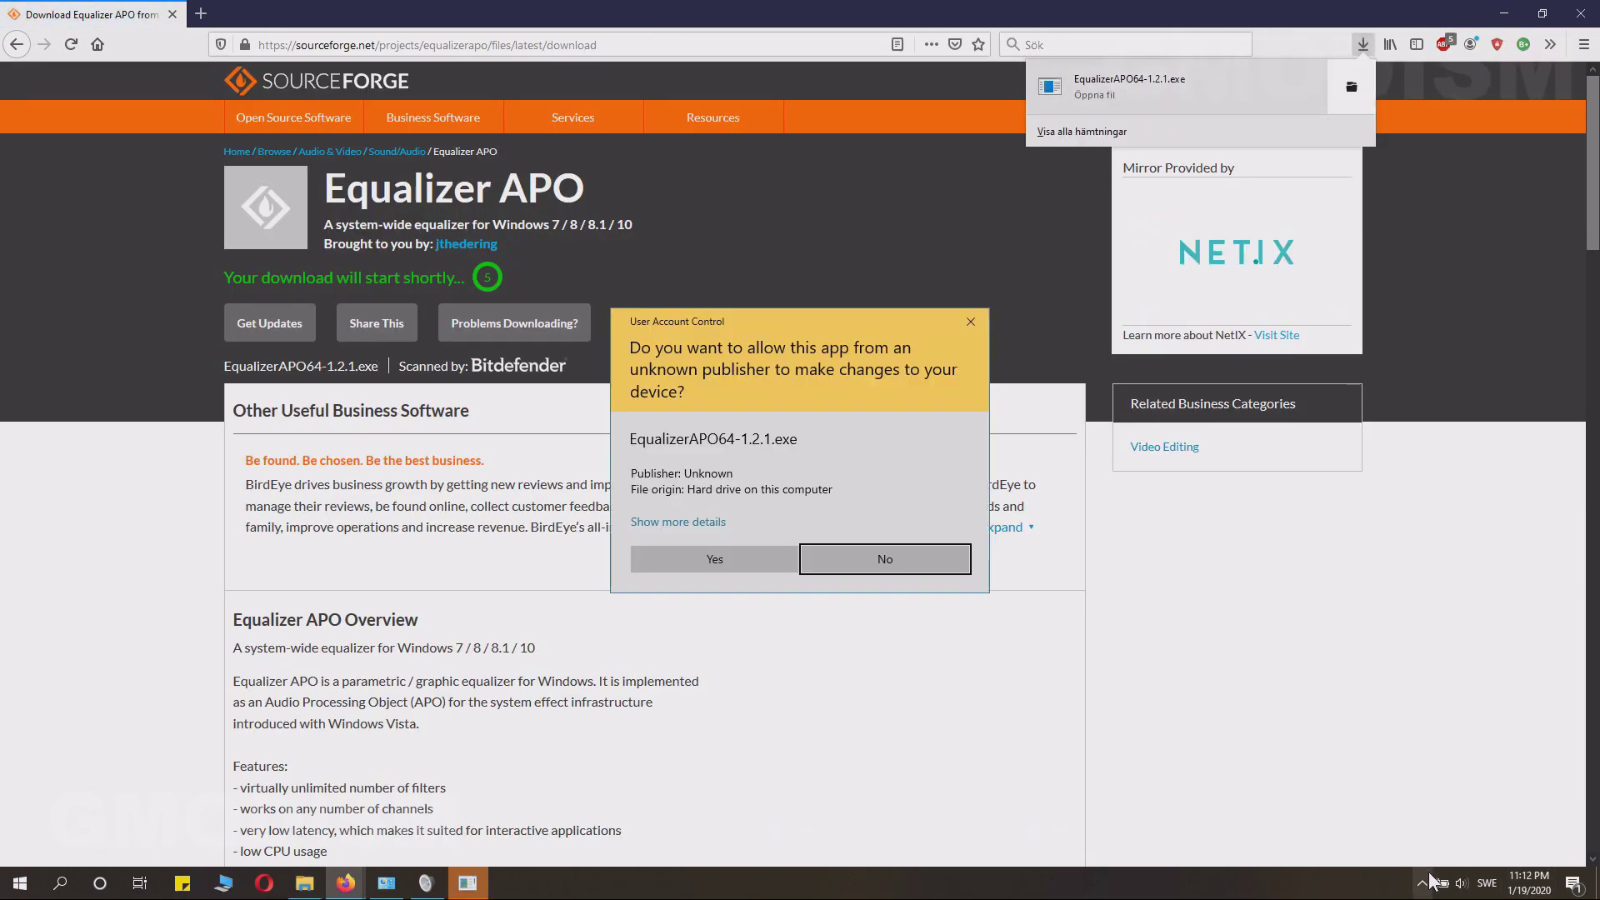
left_click(745, 557)
left_click(913, 573)
left_click(913, 573)
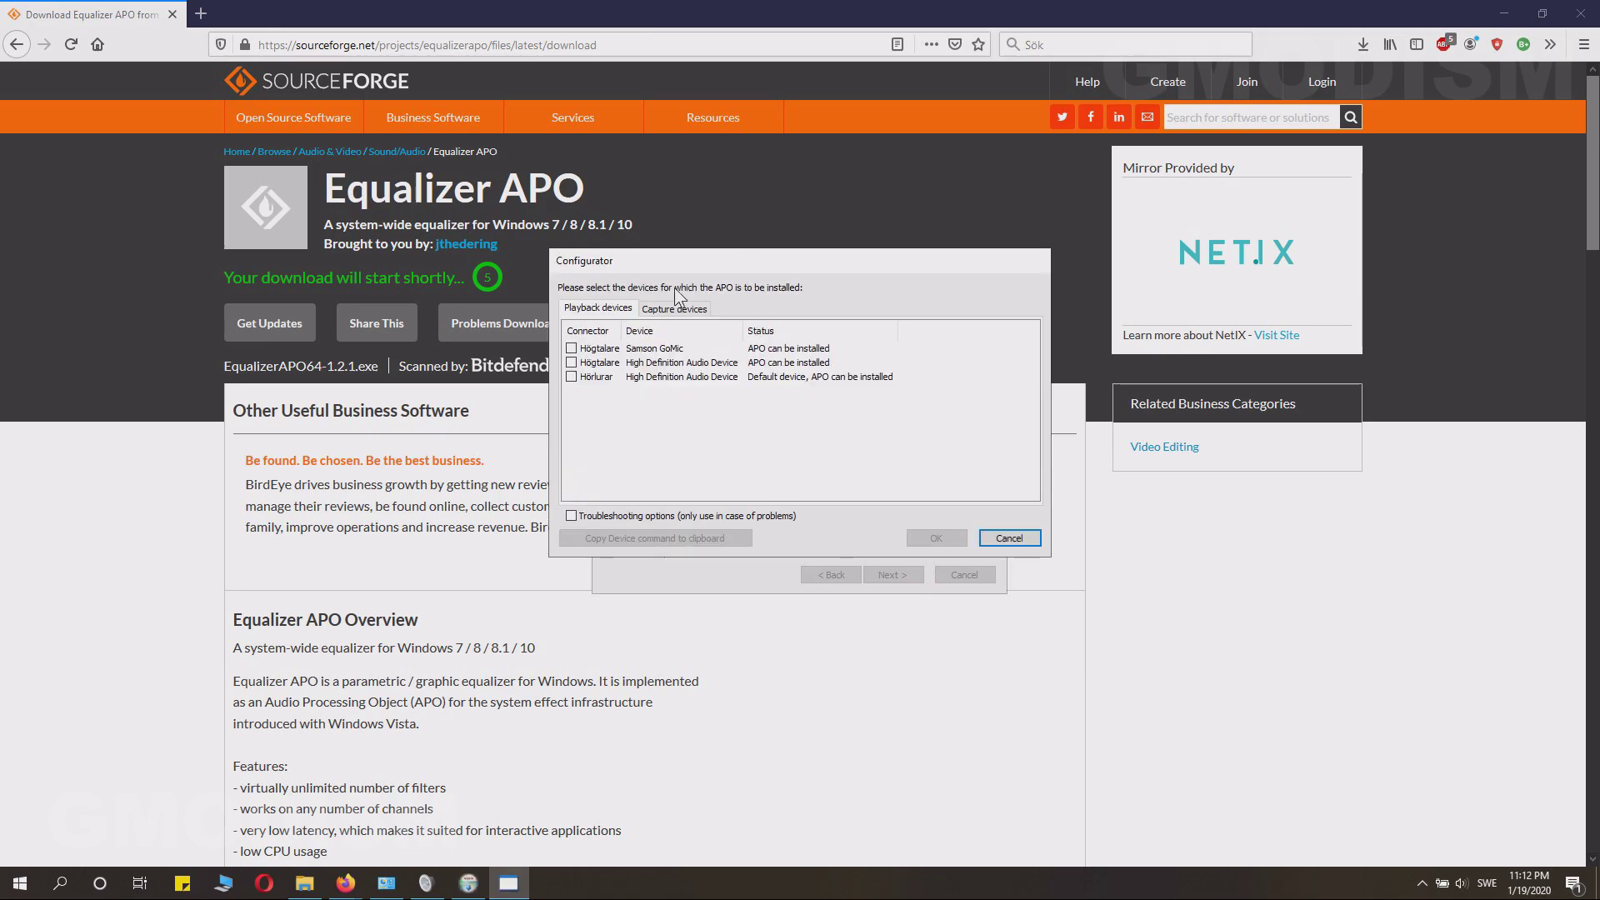
Install the APO on the High Definition Audio Device microphone capture device and finish the setup with a manual reboot
left_click(678, 307)
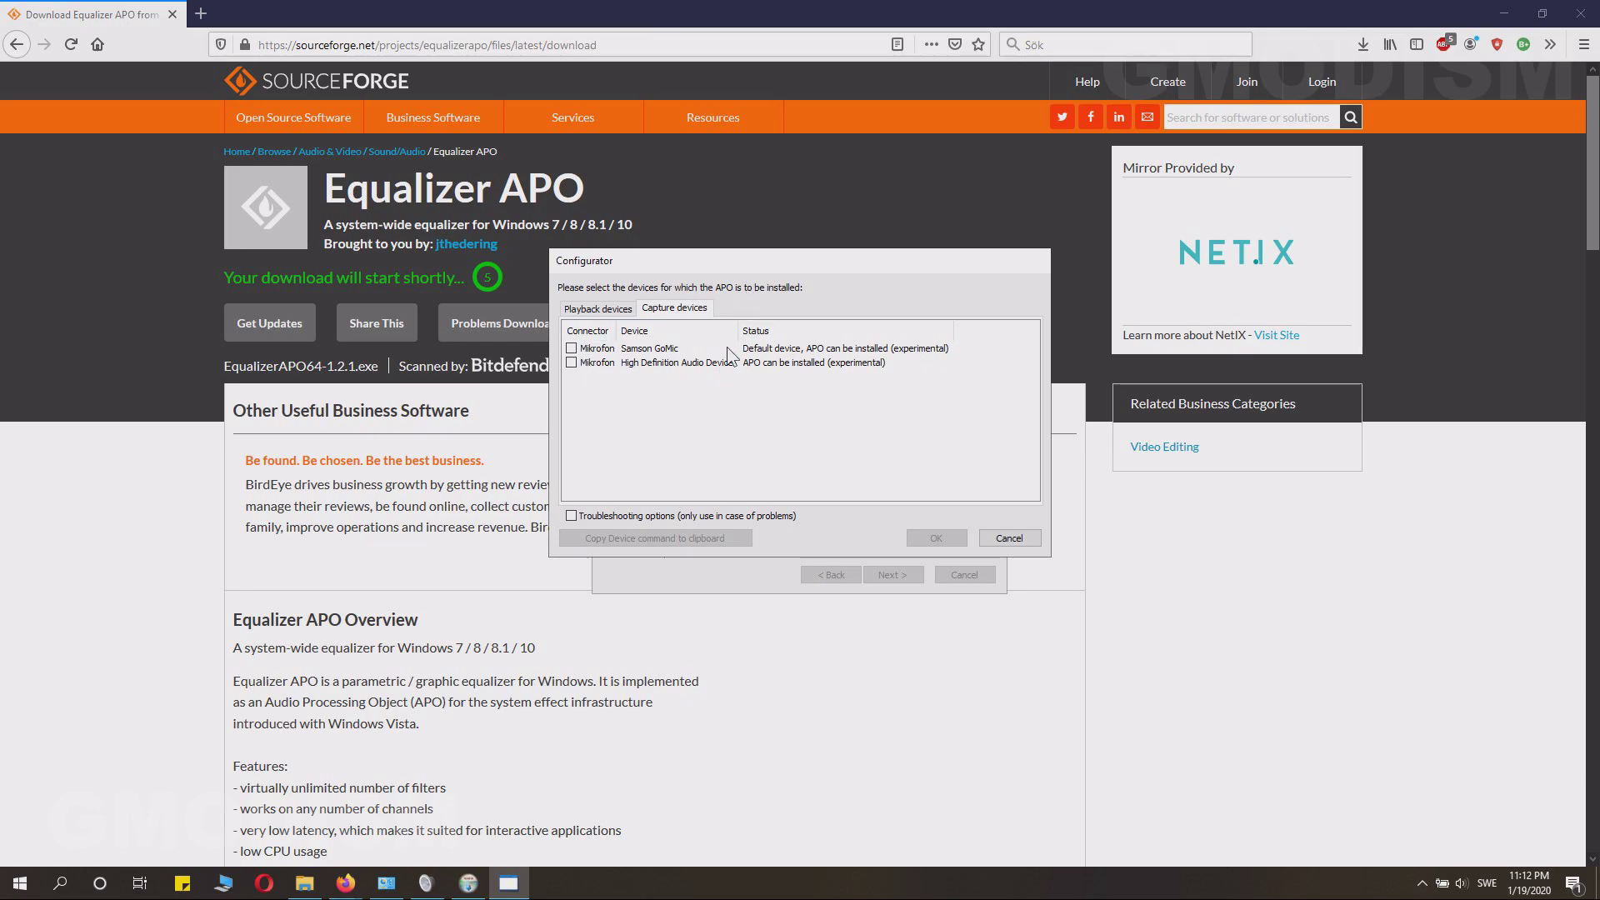
left_click(585, 362)
left_click(575, 364)
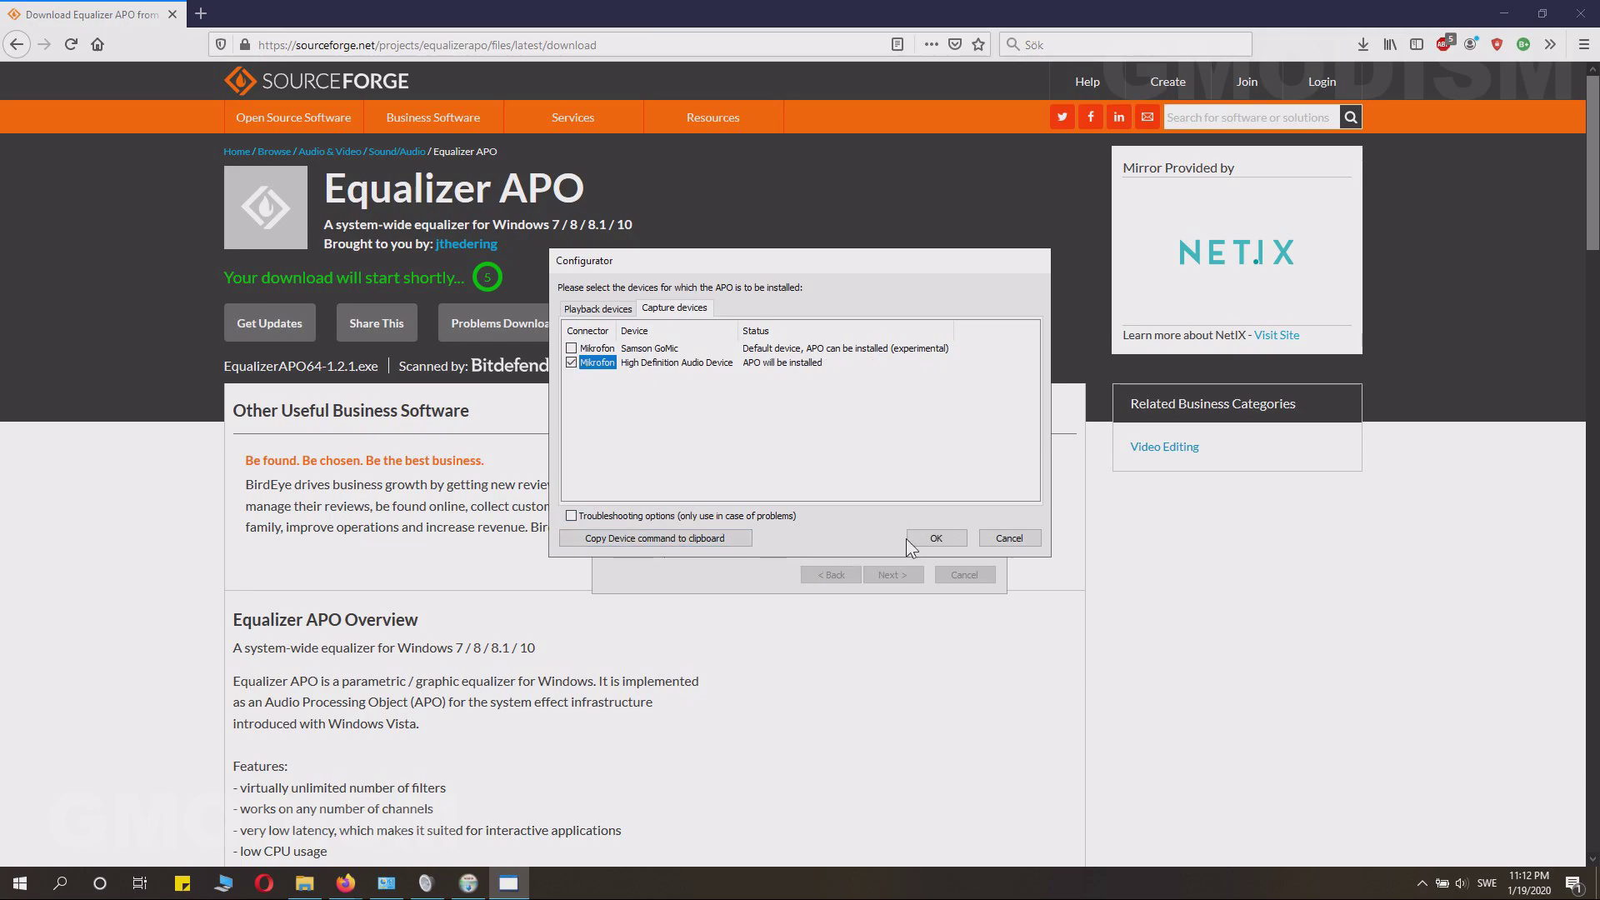
left_click(931, 542)
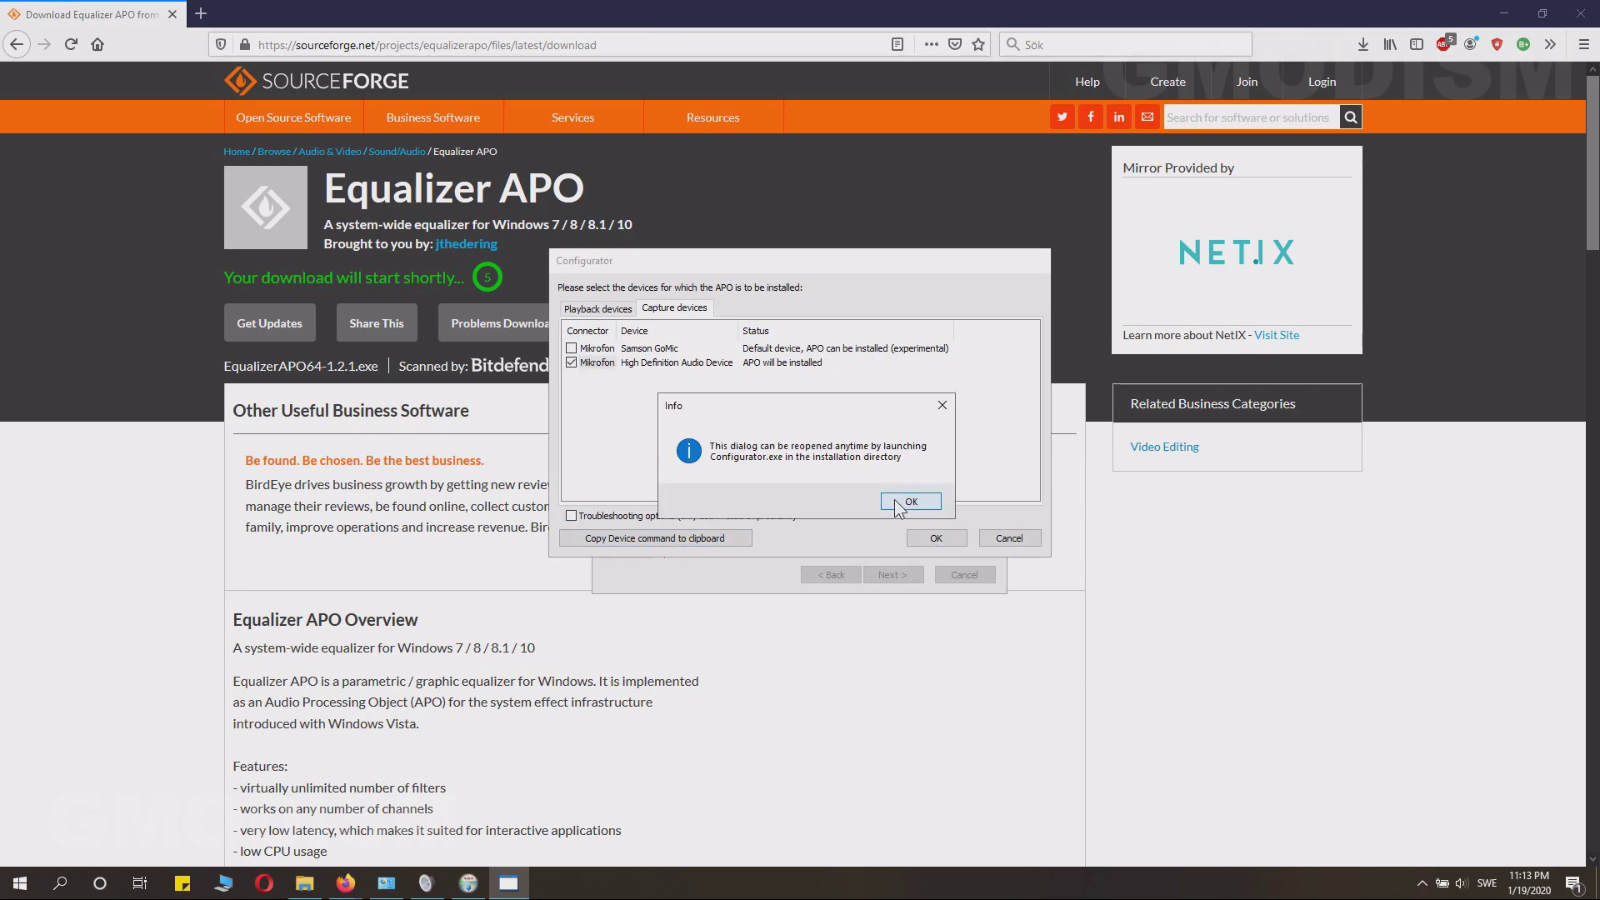
left_click(914, 501)
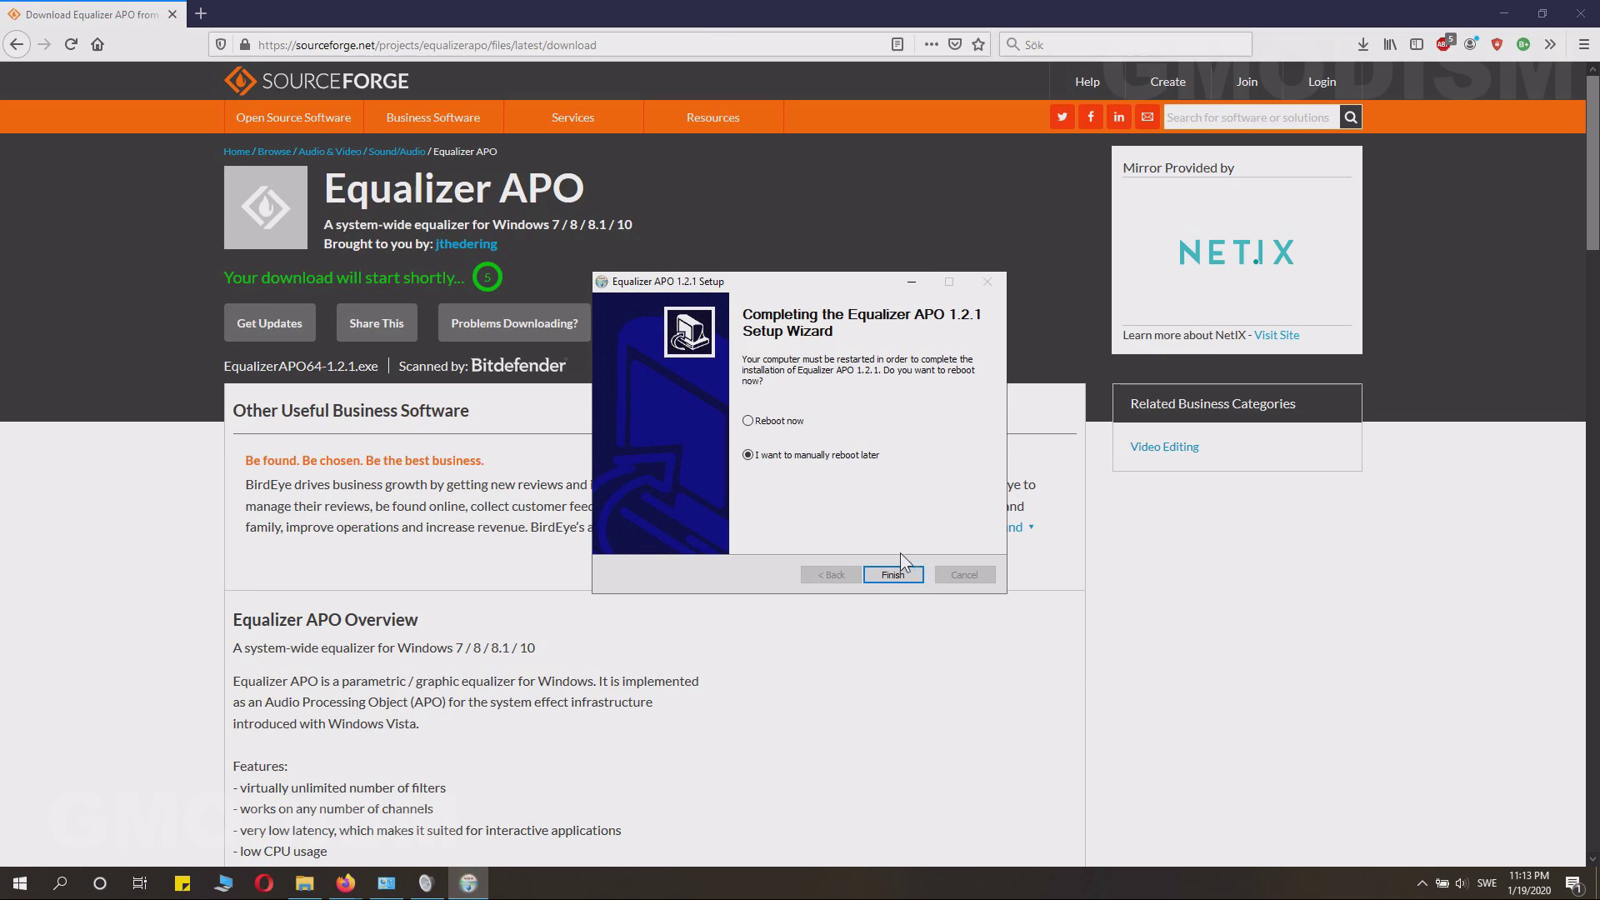
left_click(896, 576)
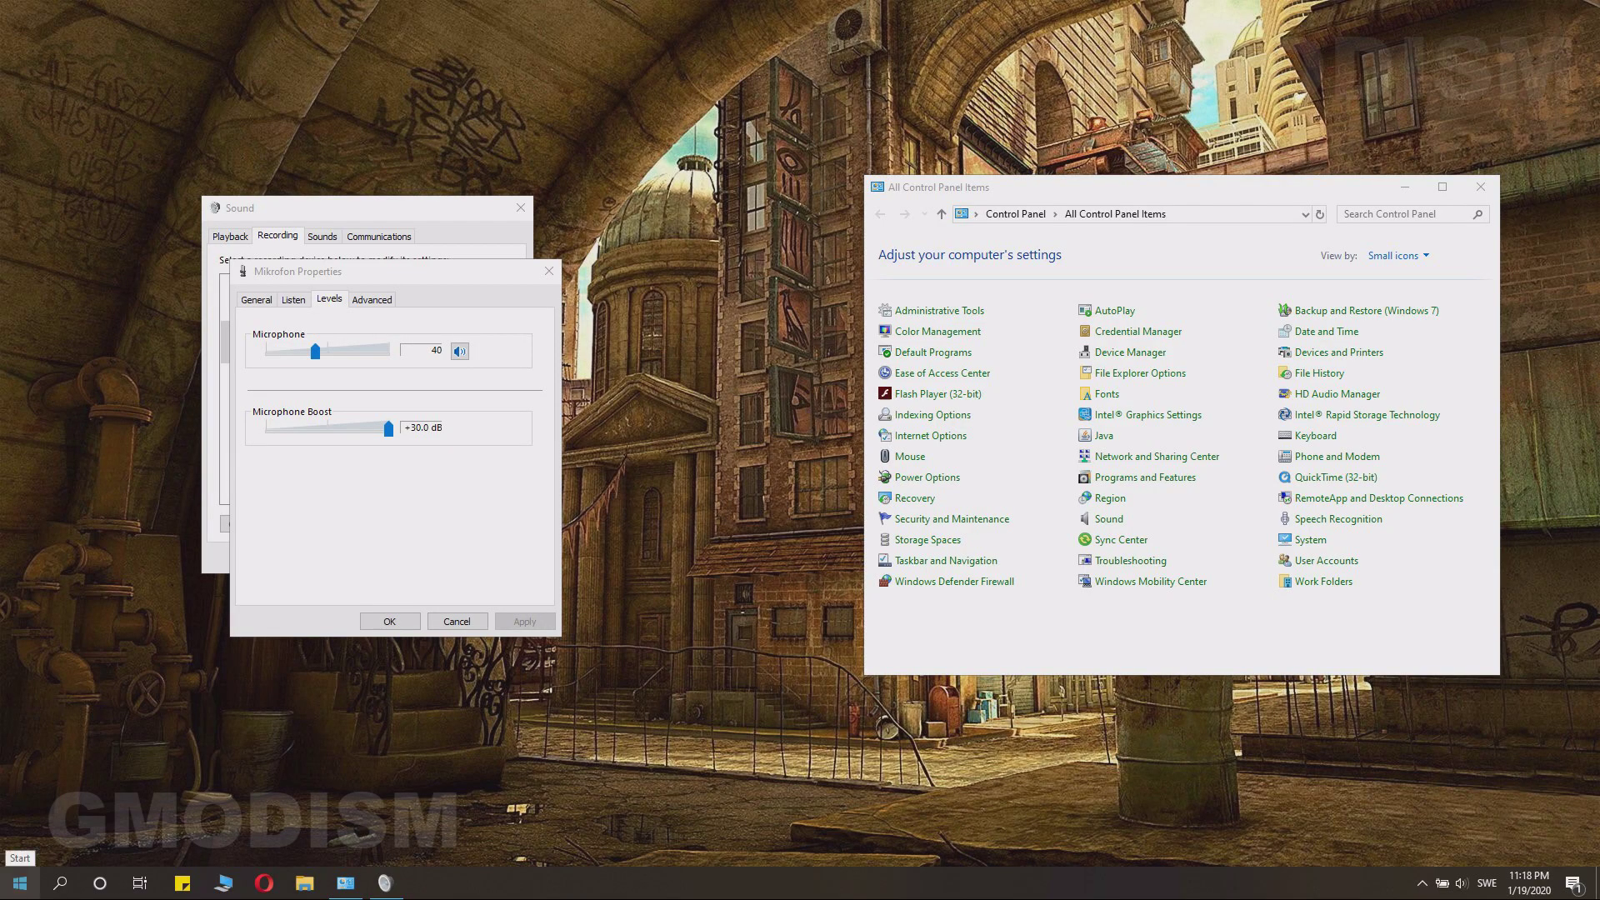
Open the Equalizer APO Configuration Editor and choose Mikrofon - High Definition Audio Device as the device
left_click(18, 882)
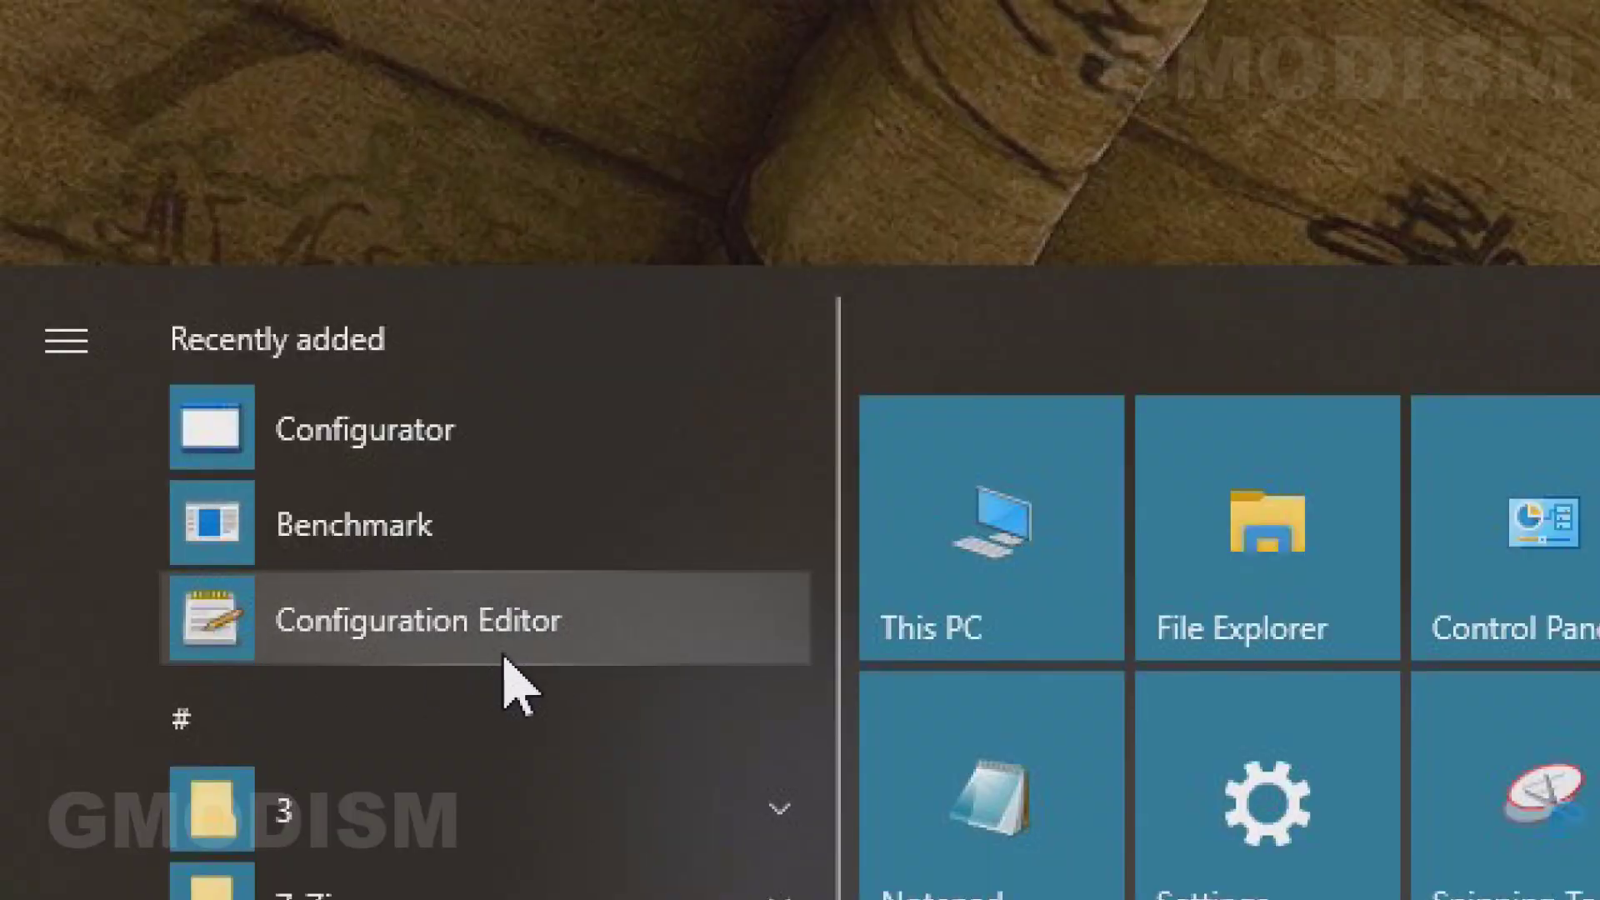
left_click(505, 658)
left_click(958, 377)
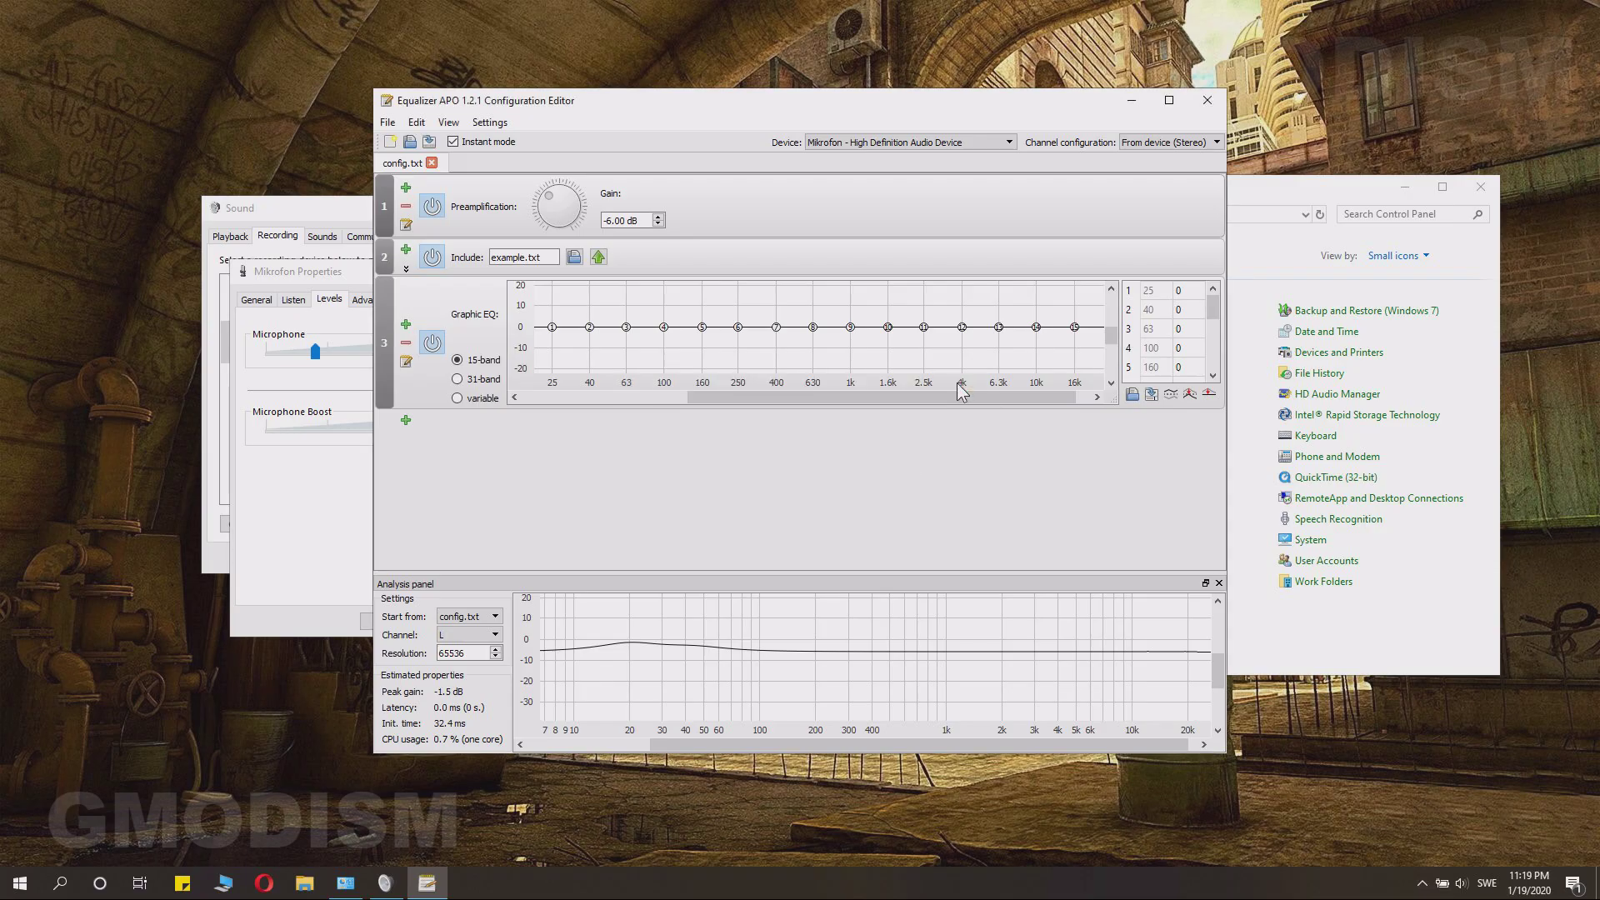
left_click(931, 147)
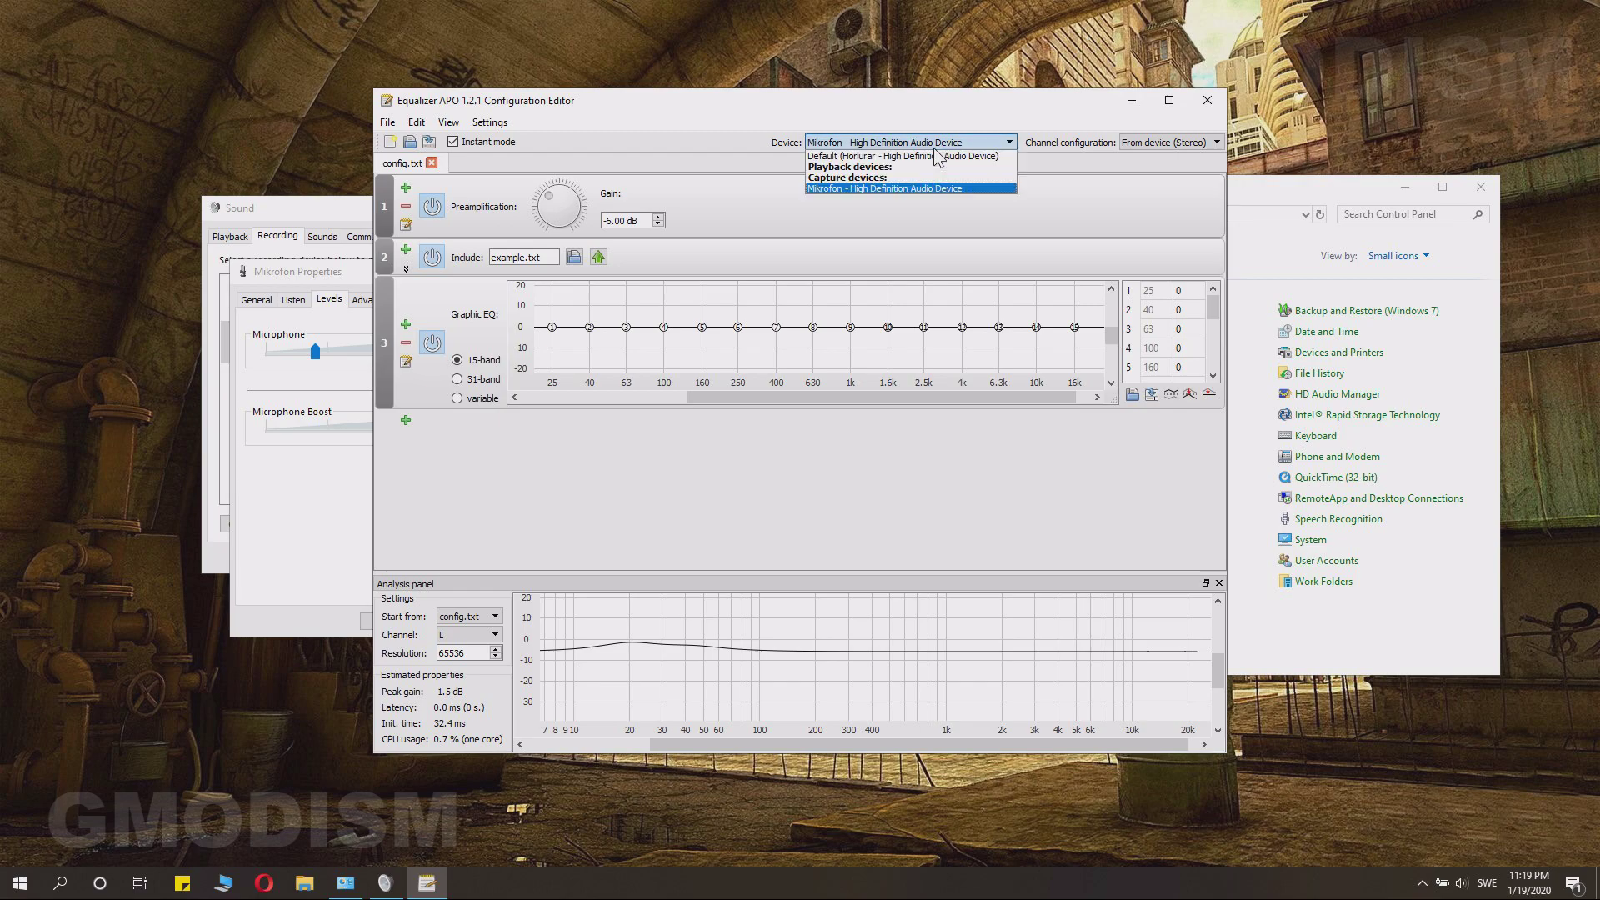
left_click(859, 188)
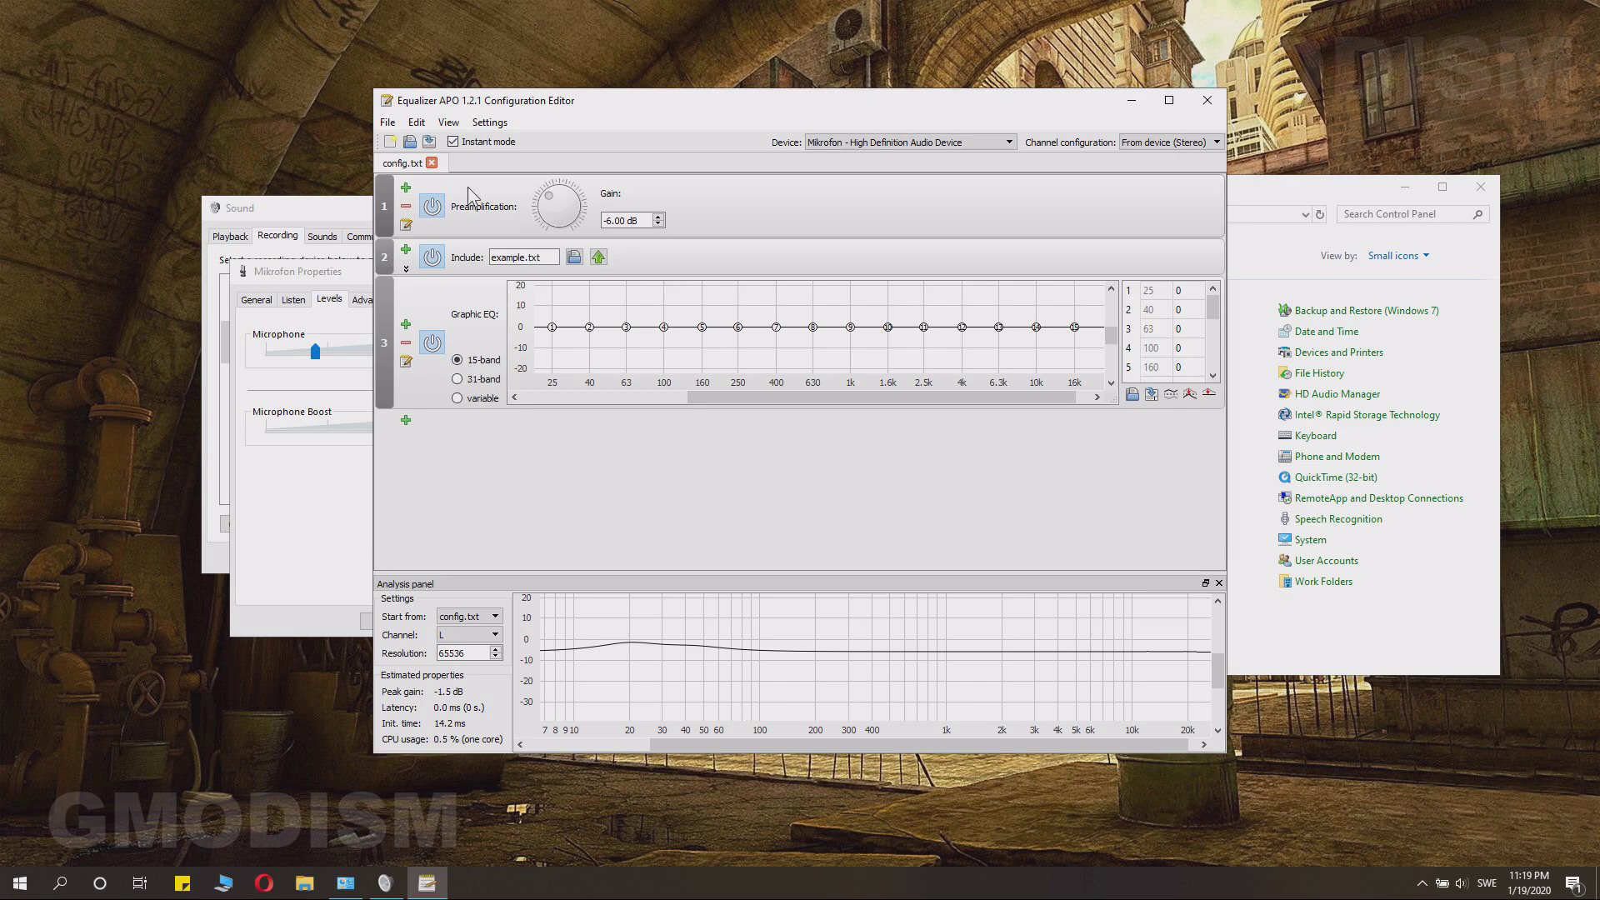
Switch the preamplification filter off and back on twice to compare its effect on the frequency response
left_click(433, 208)
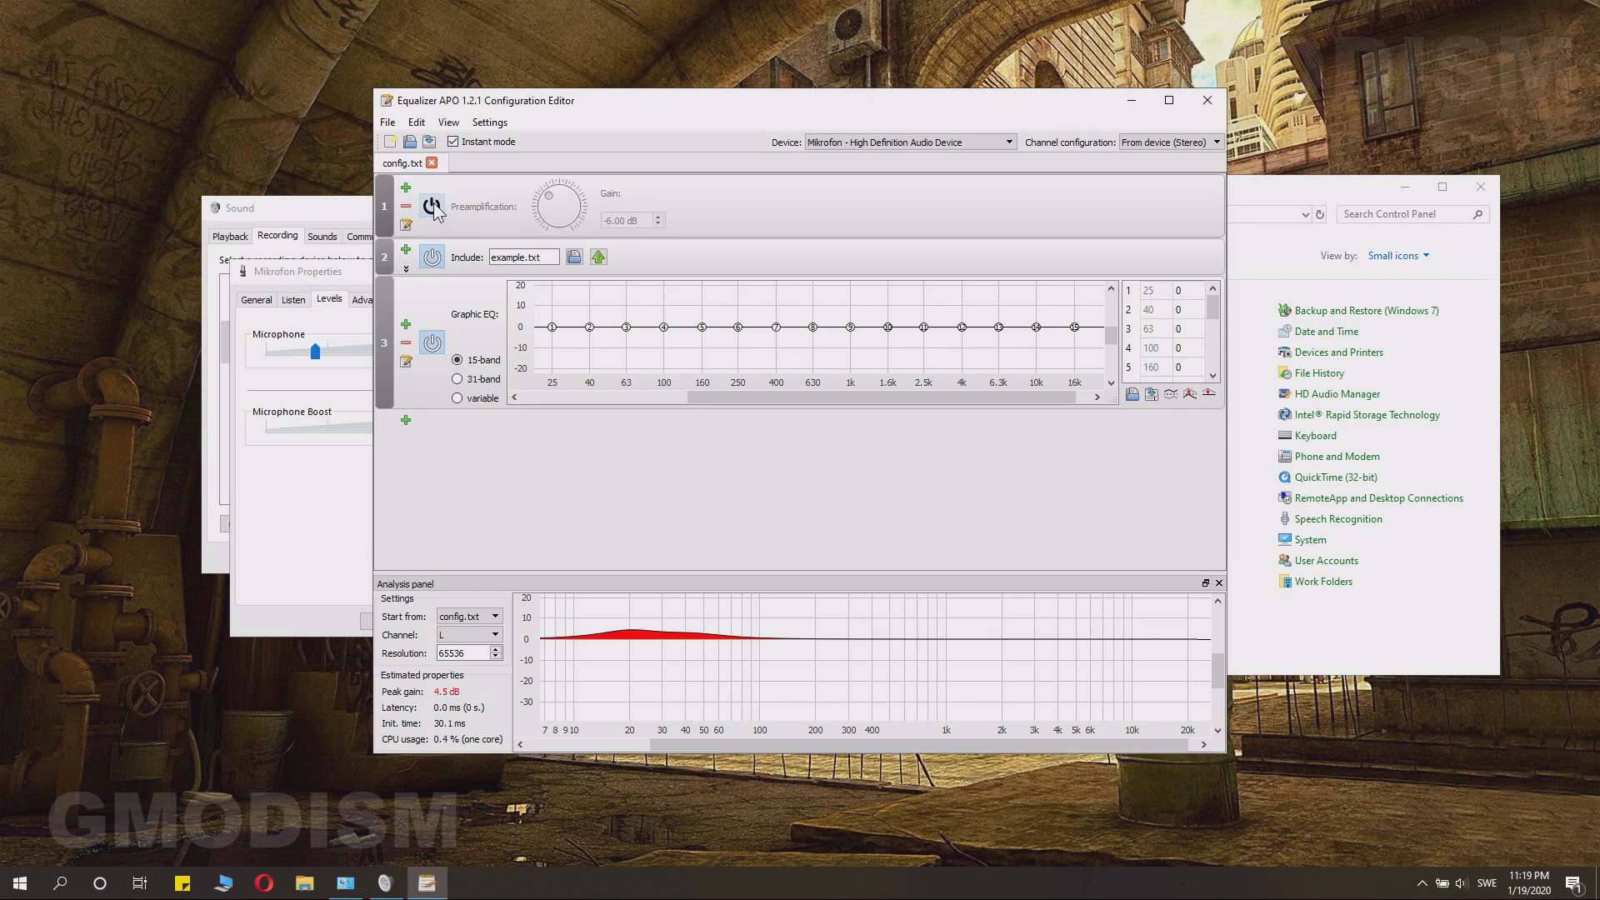
left_click(432, 206)
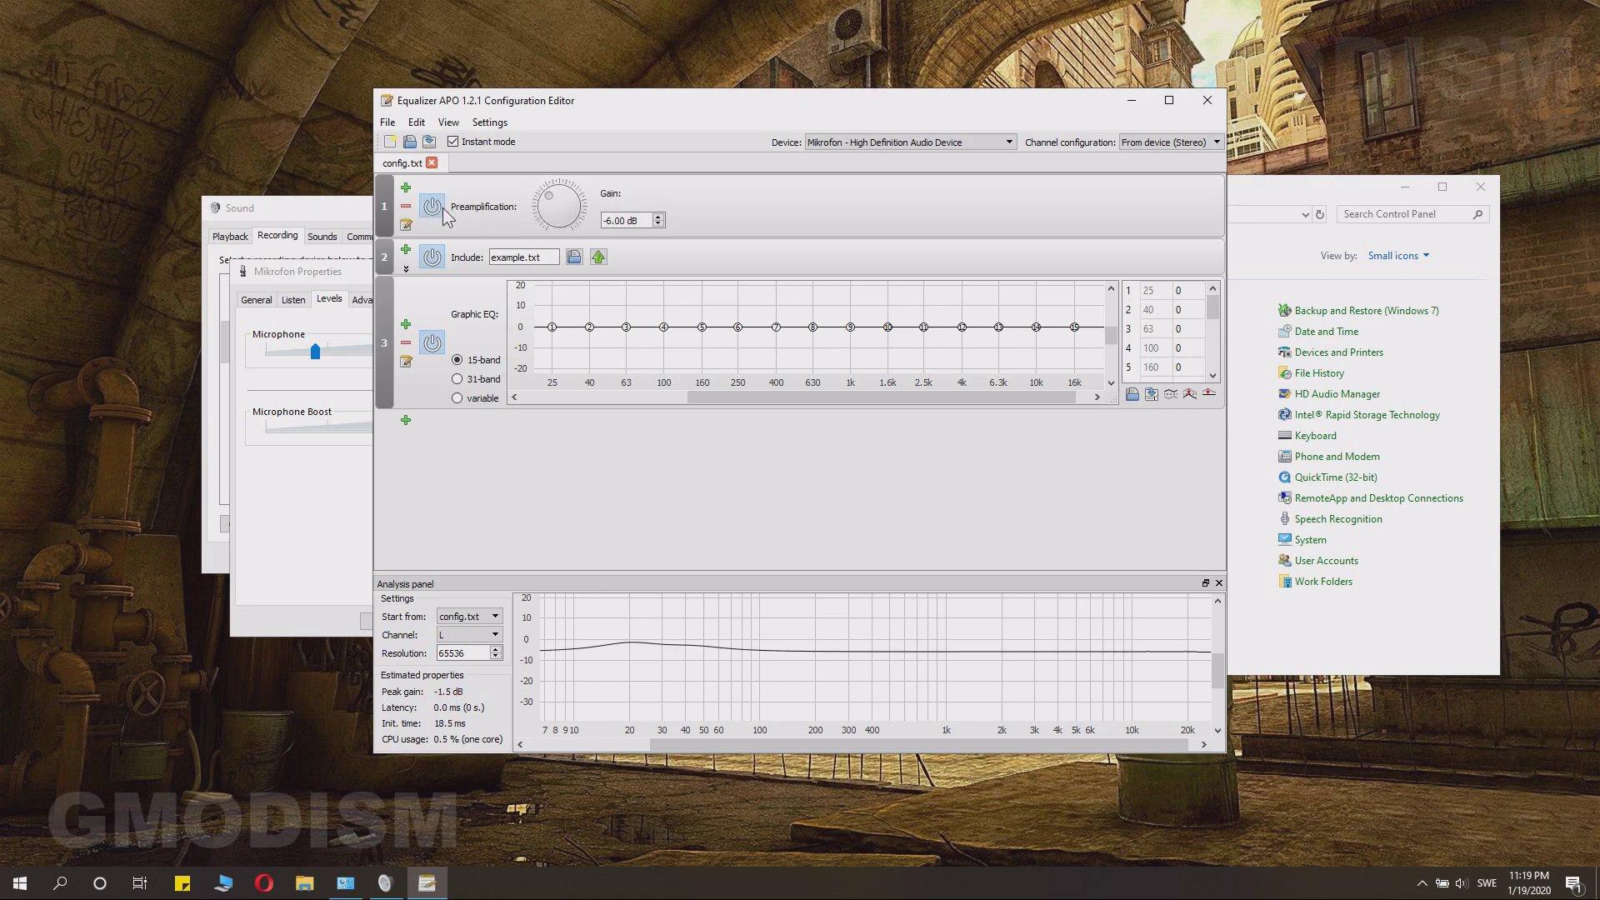
left_click(432, 207)
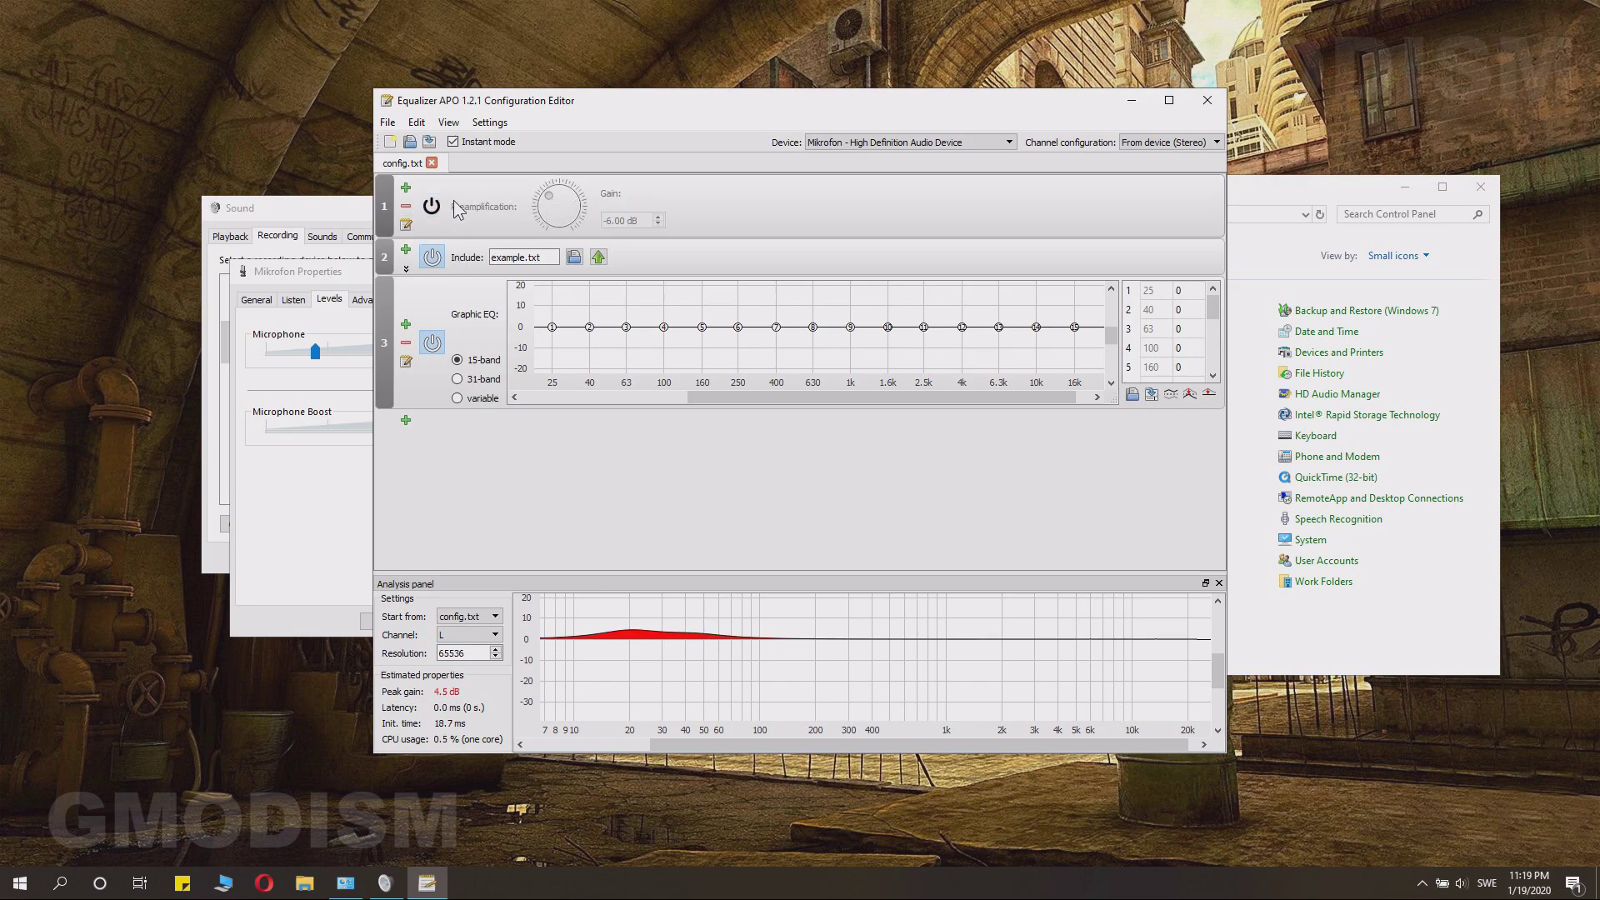
left_click(433, 208)
Try several preamplification gain settings for the microphone, ending at 6.30 dB
left_click(658, 217)
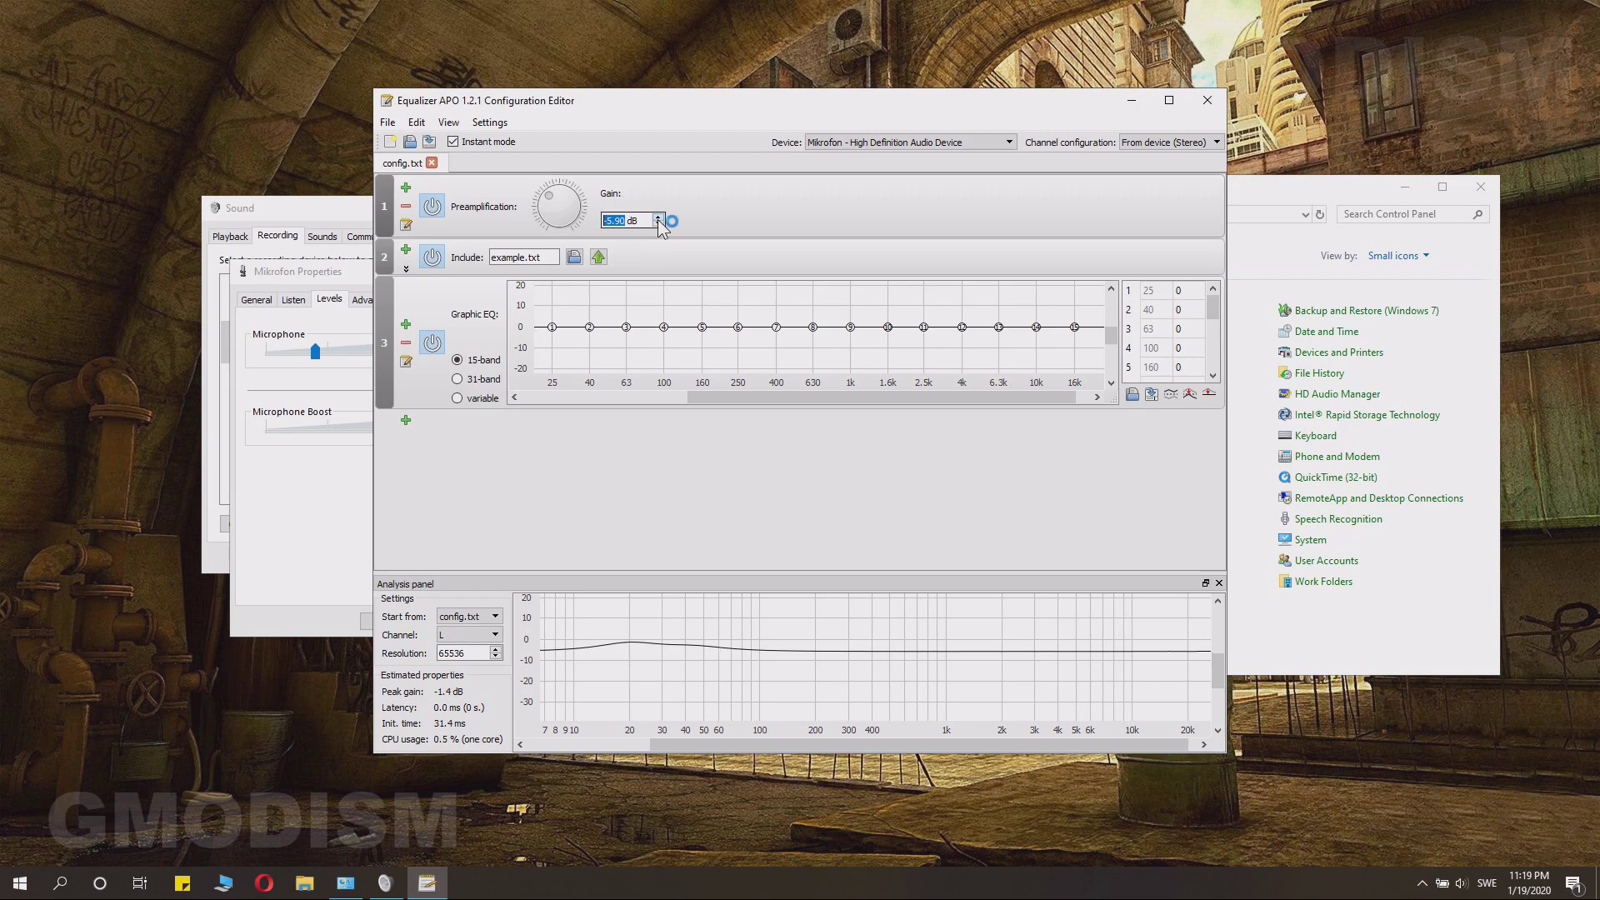
left_click_drag(549, 203, 583, 205)
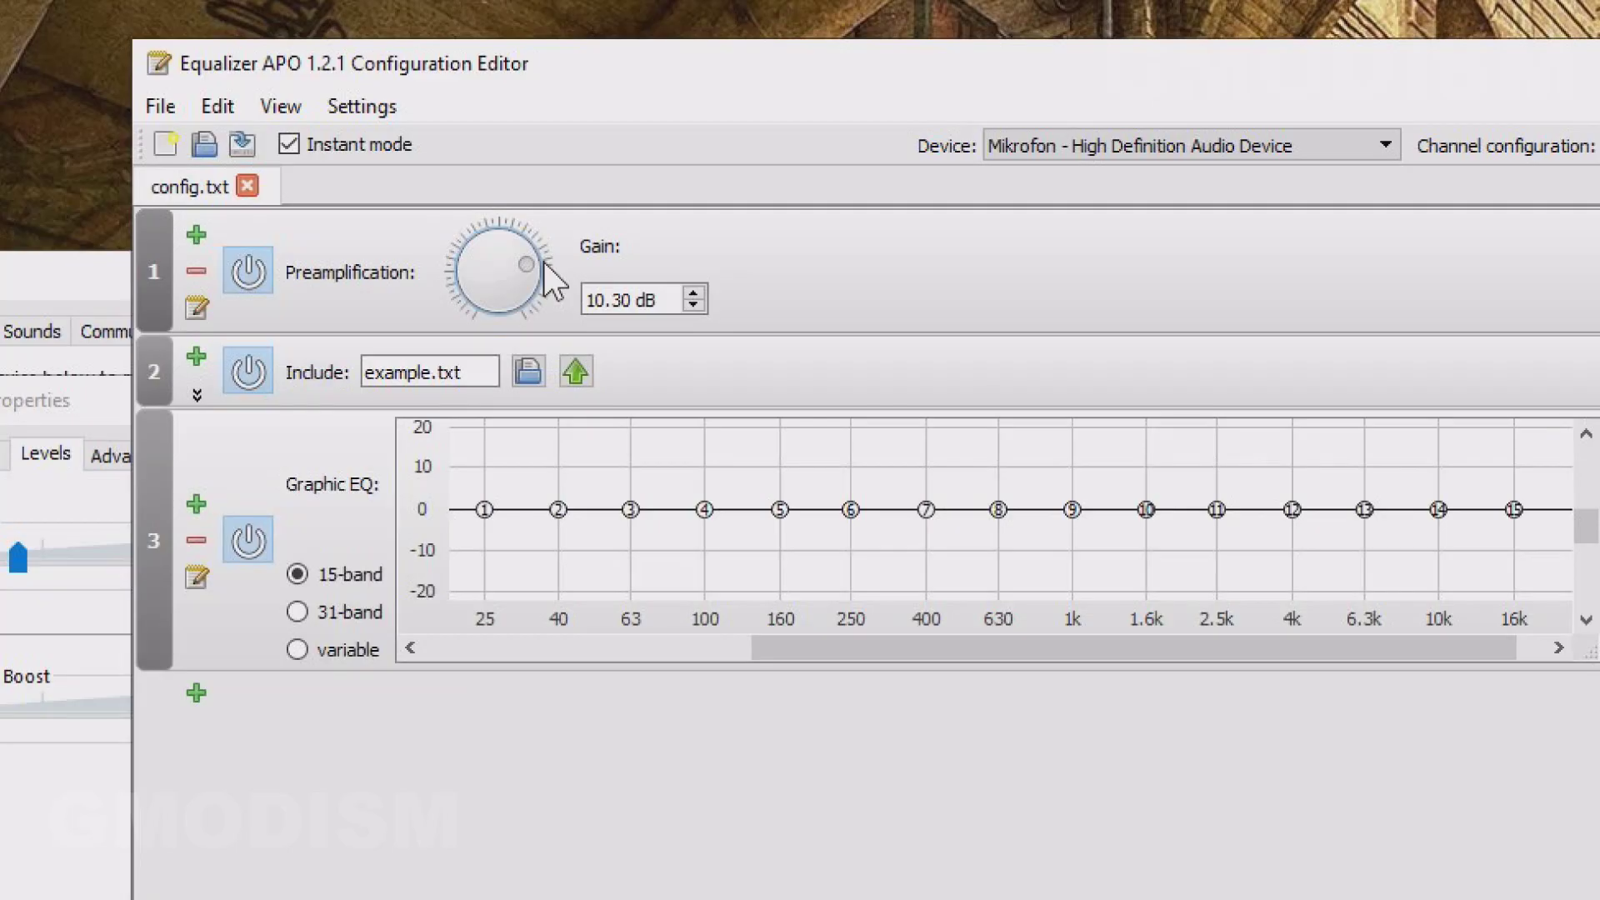
mouse_move(544, 268)
left_mouse_down()
mouse_move(511, 242)
mouse_move(528, 247)
left_mouse_up()
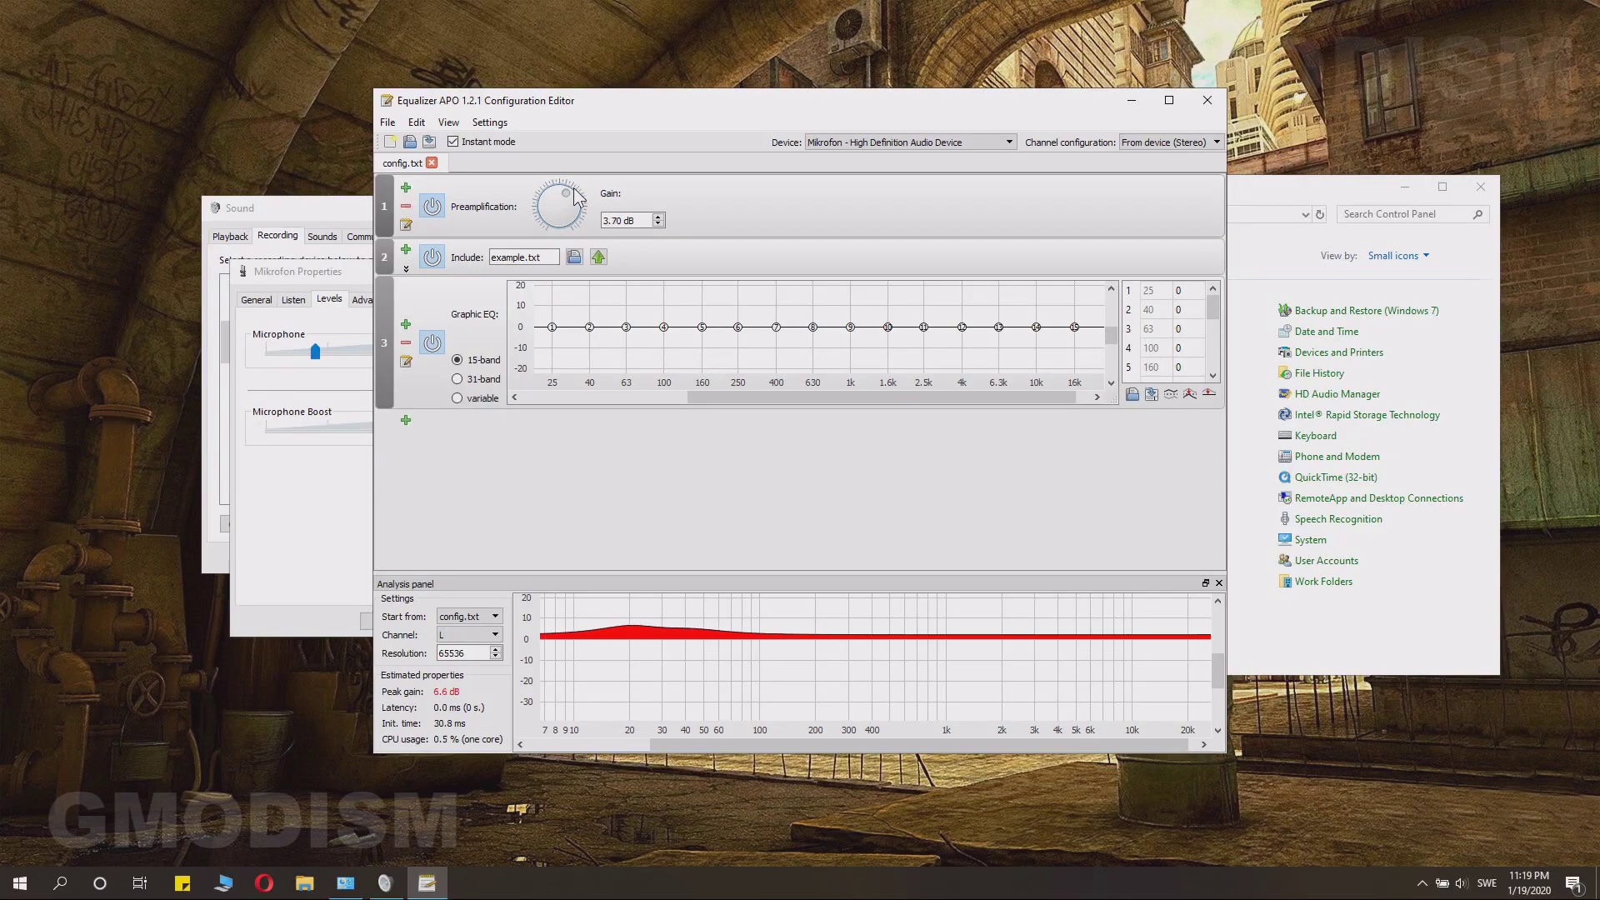
left_click_drag(576, 196, 573, 182)
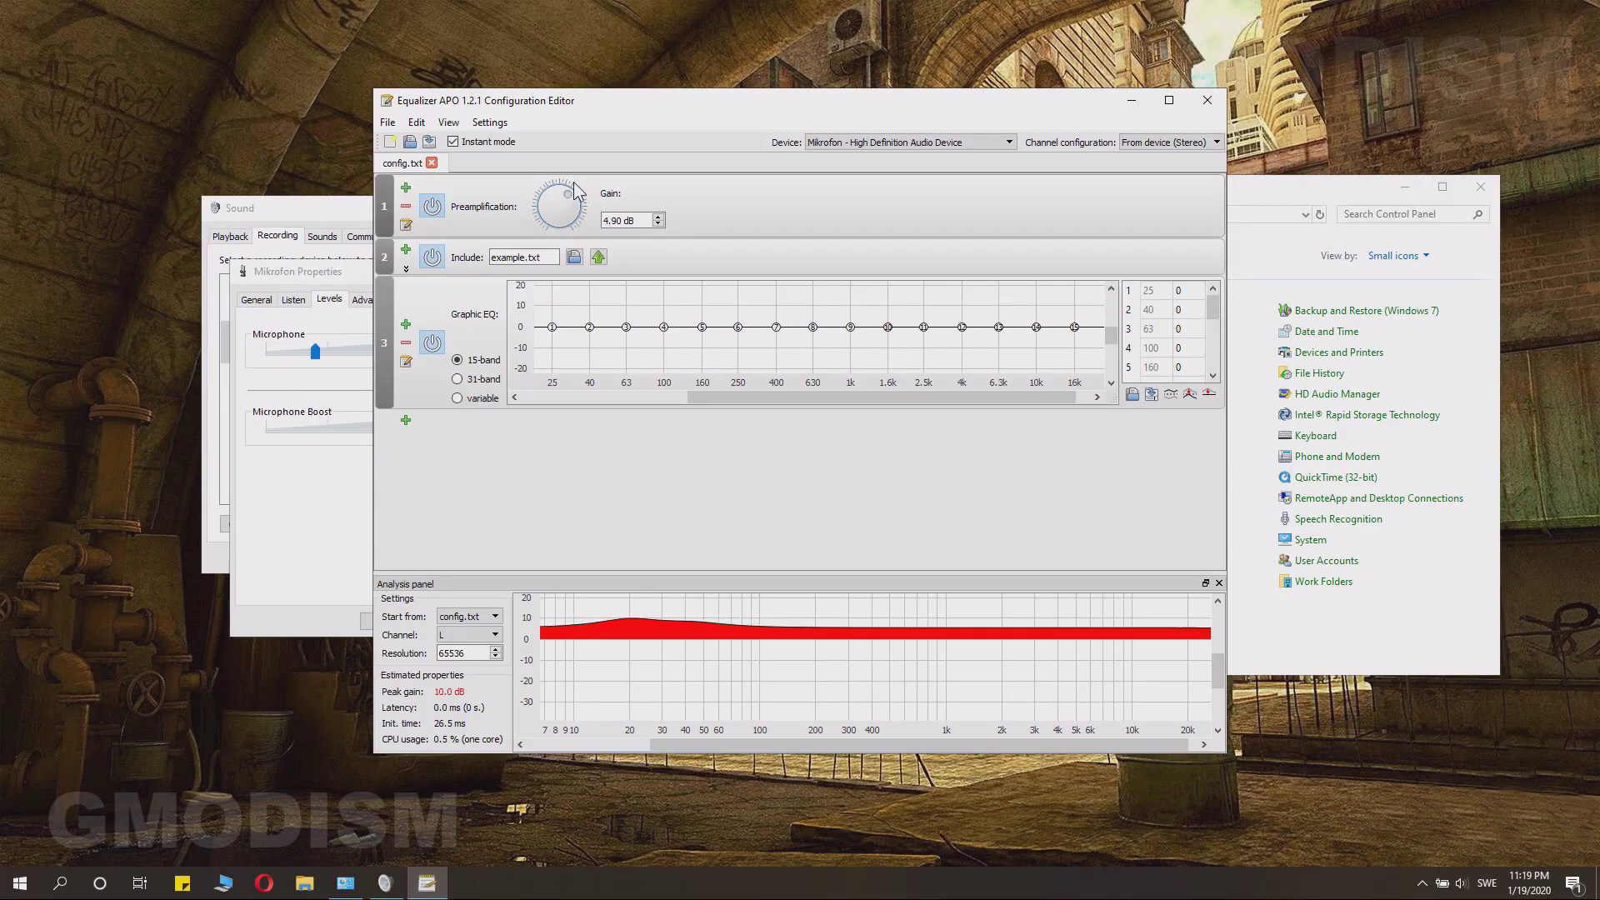
Enable Listen to this device for Mikrofon through the default playback device and apply it
left_click(266, 469)
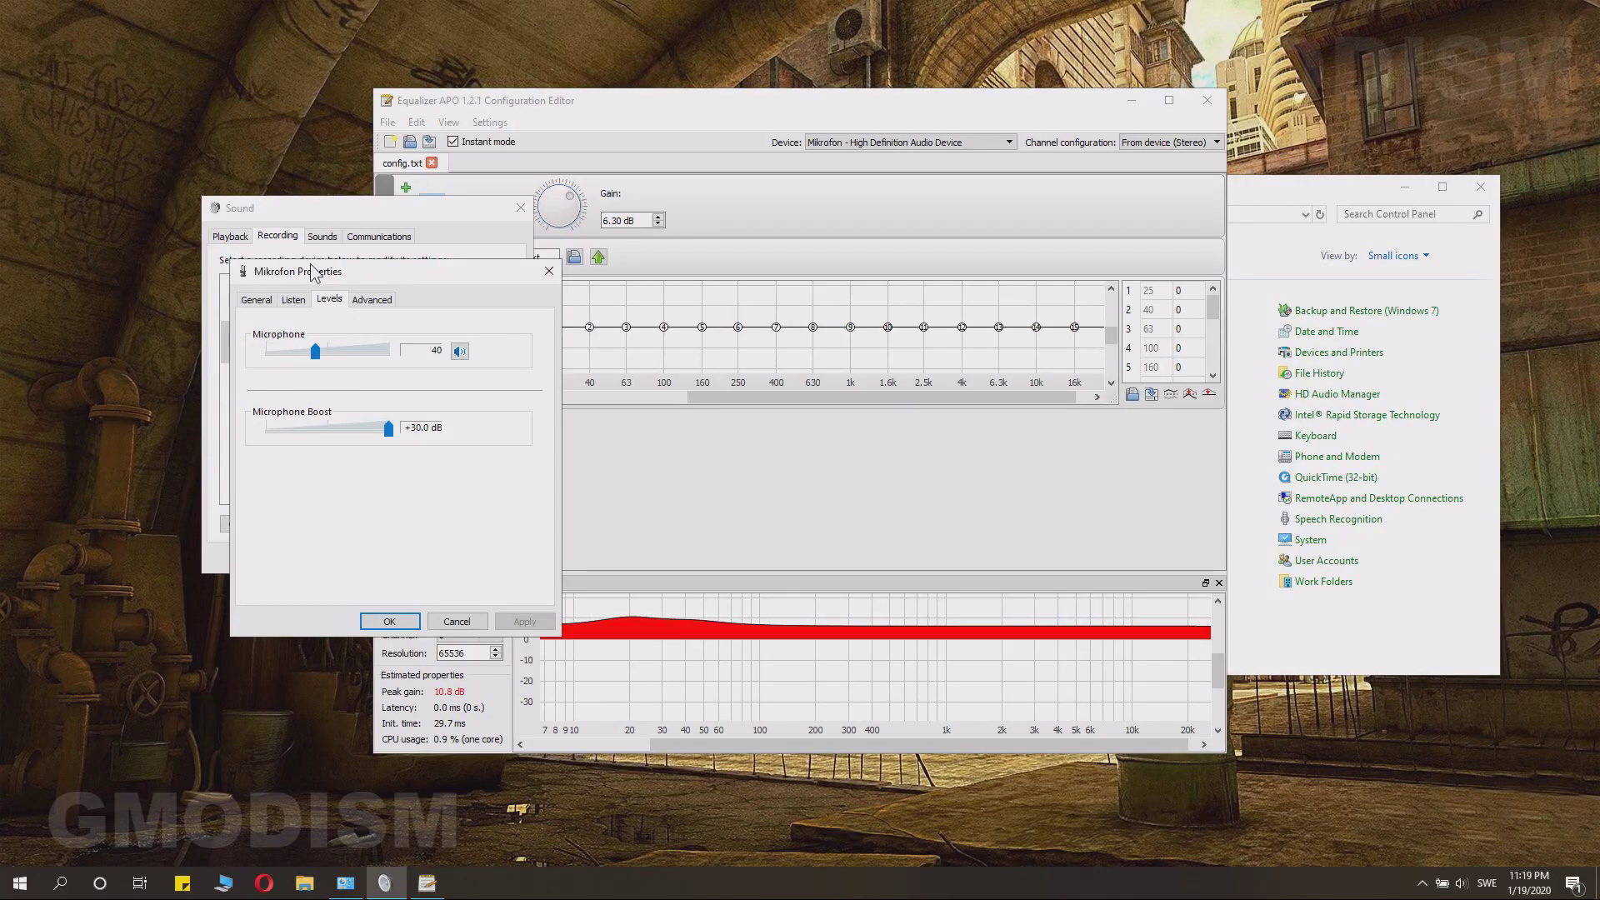
left_click(291, 300)
left_click(253, 421)
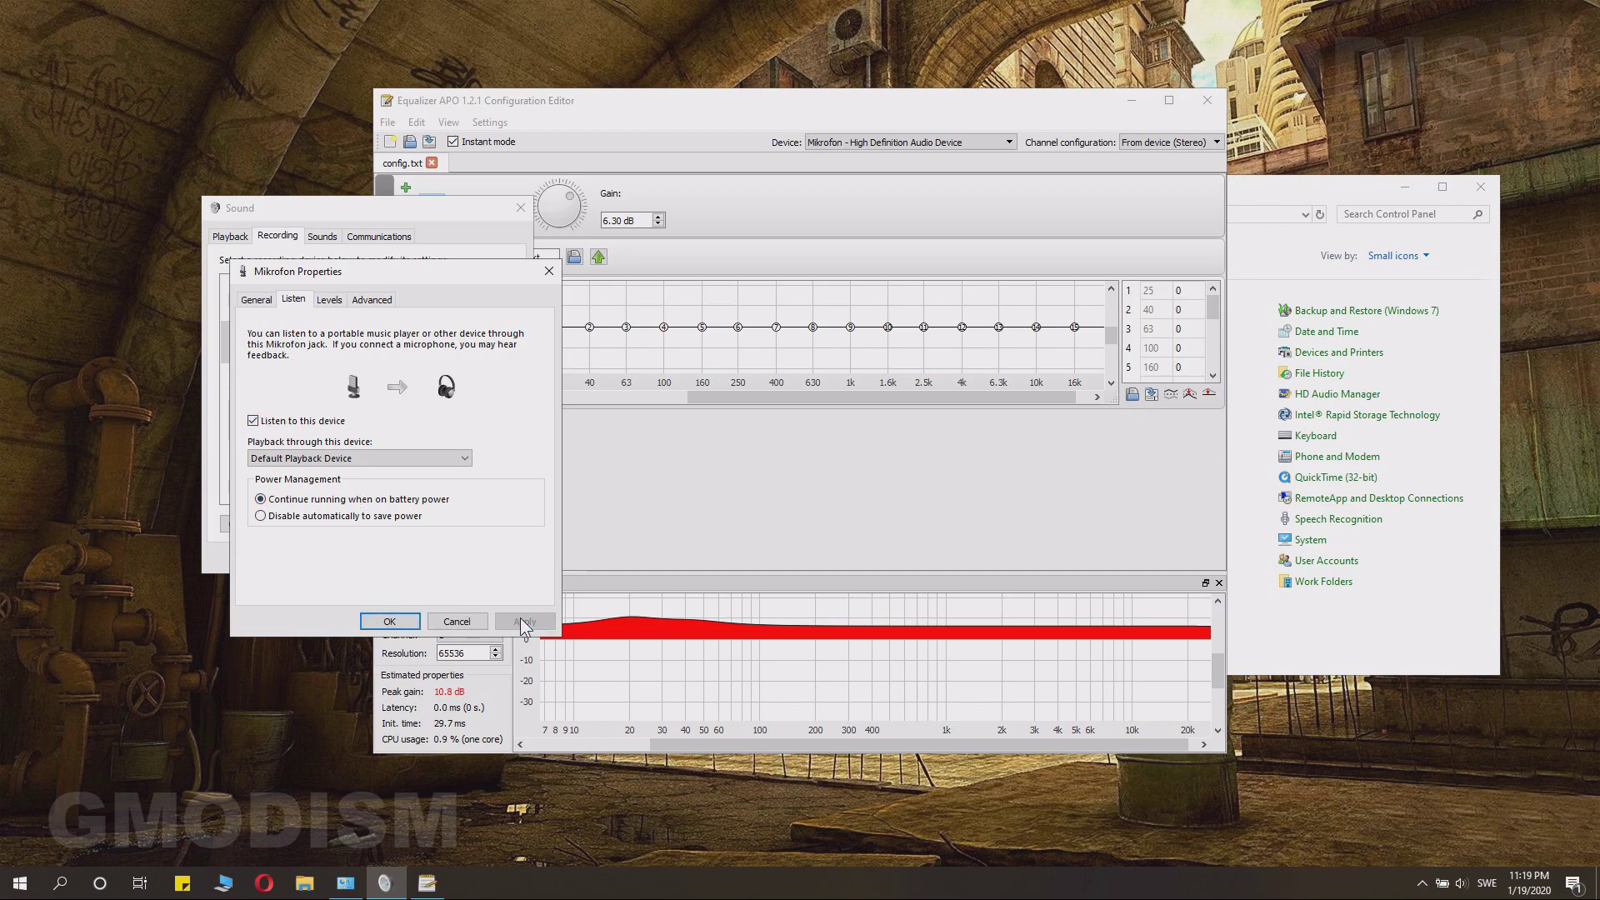
Try a preamplification gain of 18.40 dB in the Configuration Editor, then lower it to -2.50 dB
left_click(632, 153)
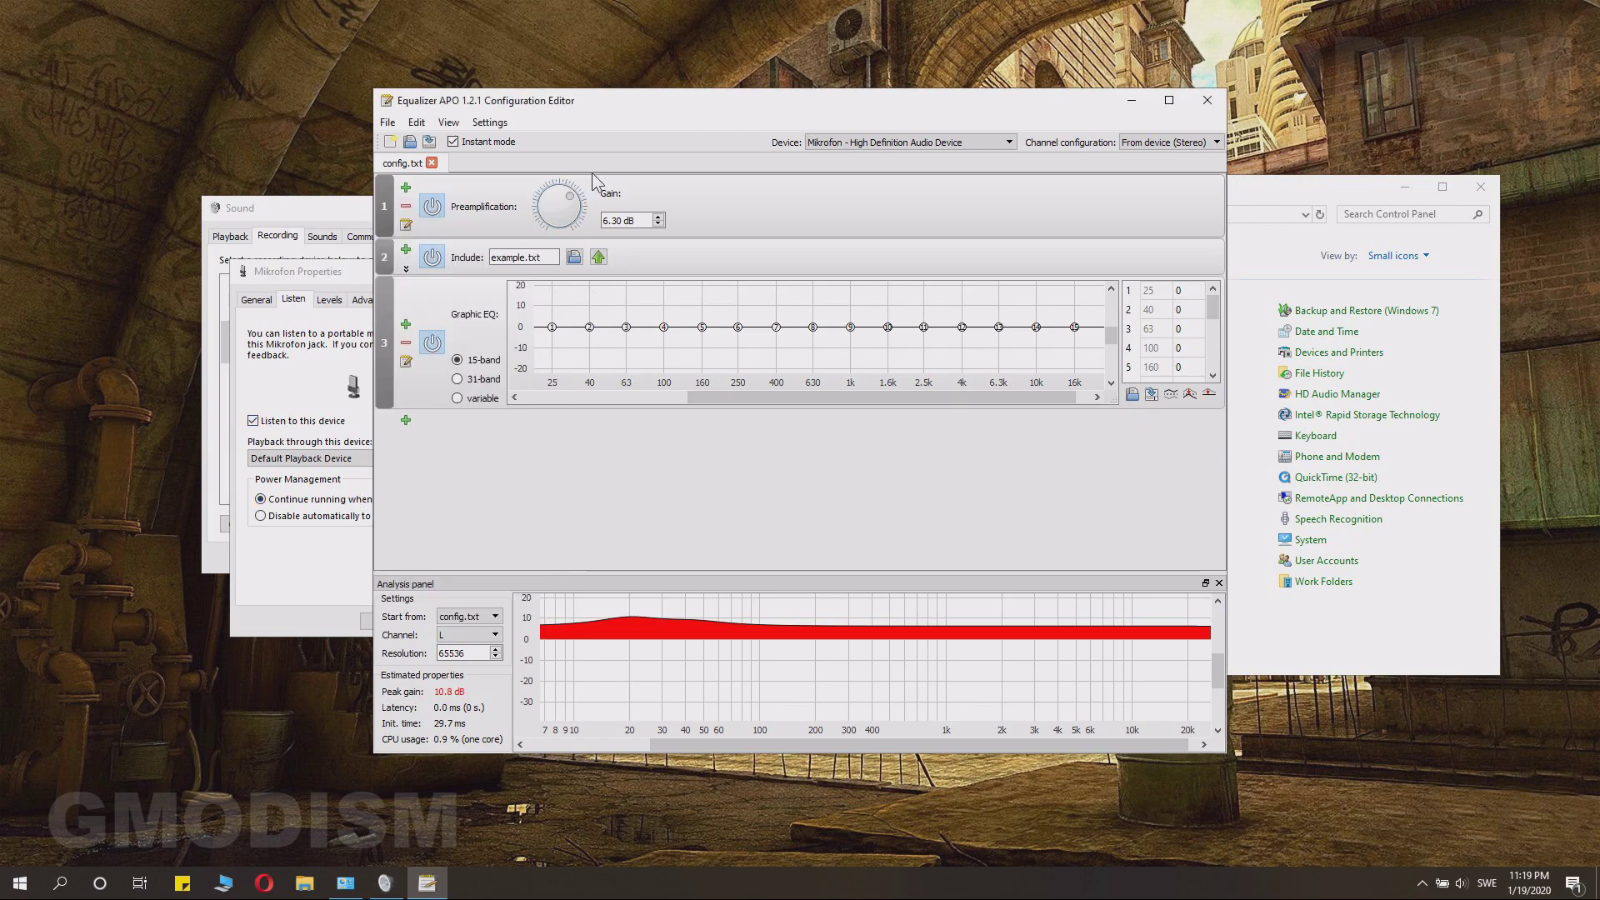
mouse_move(563, 202)
left_mouse_down()
mouse_move(536, 185)
mouse_move(540, 212)
mouse_move(536, 185)
mouse_move(554, 179)
mouse_move(575, 223)
mouse_move(554, 229)
mouse_move(575, 229)
left_mouse_up()
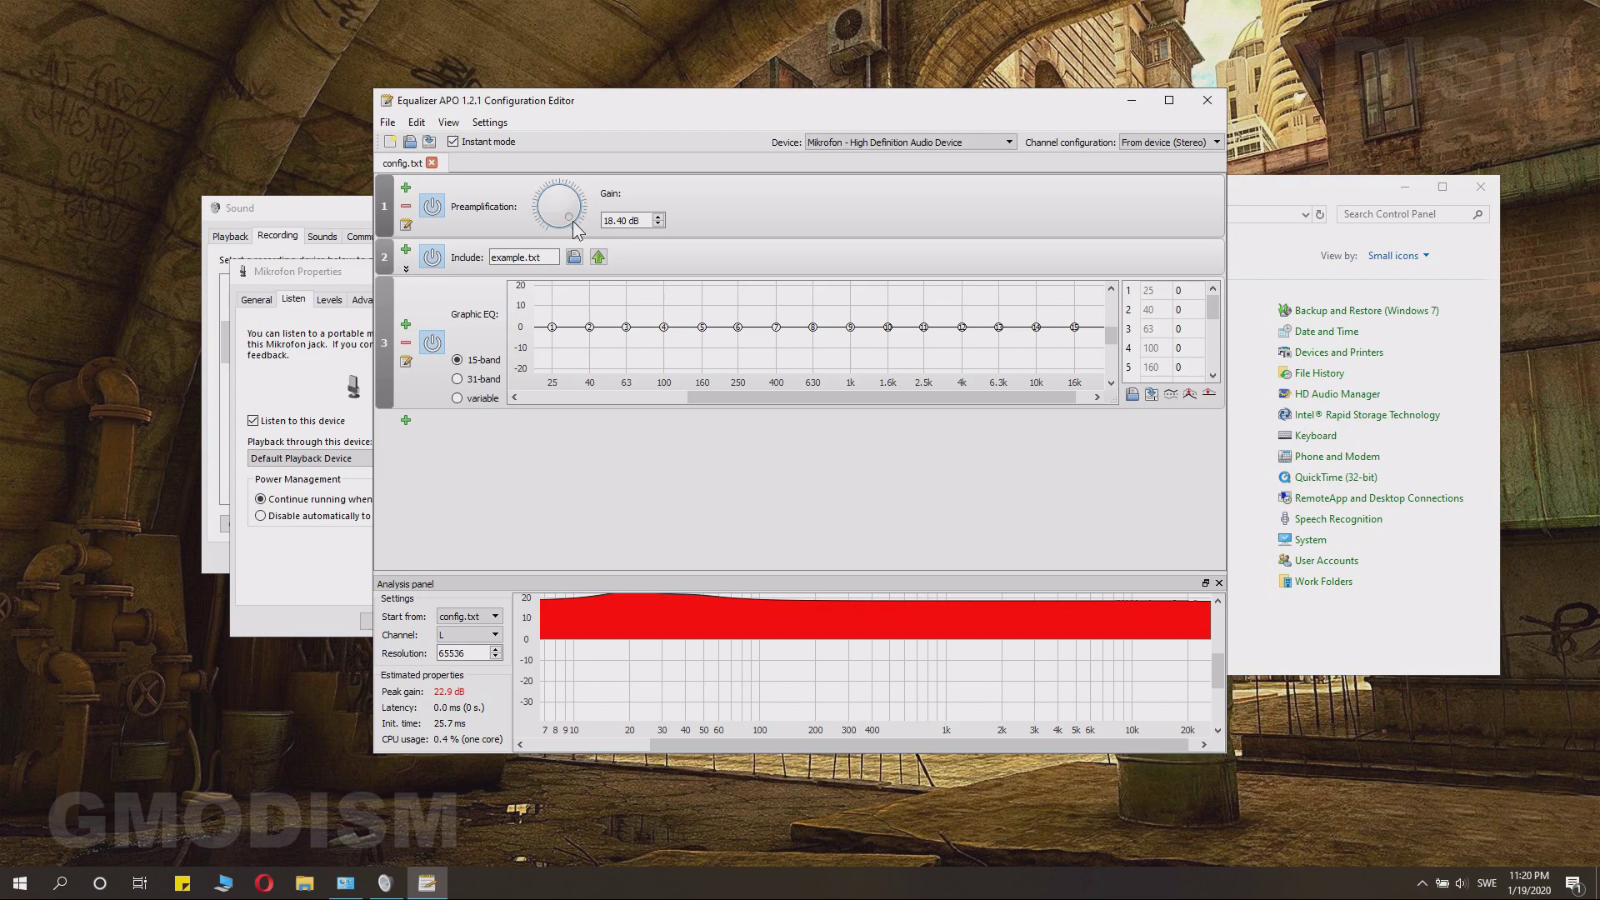
left_click_drag(573, 223, 549, 174)
Review the Mikrofon level and boost, then clear Listen to this device and close its properties
left_click(343, 274)
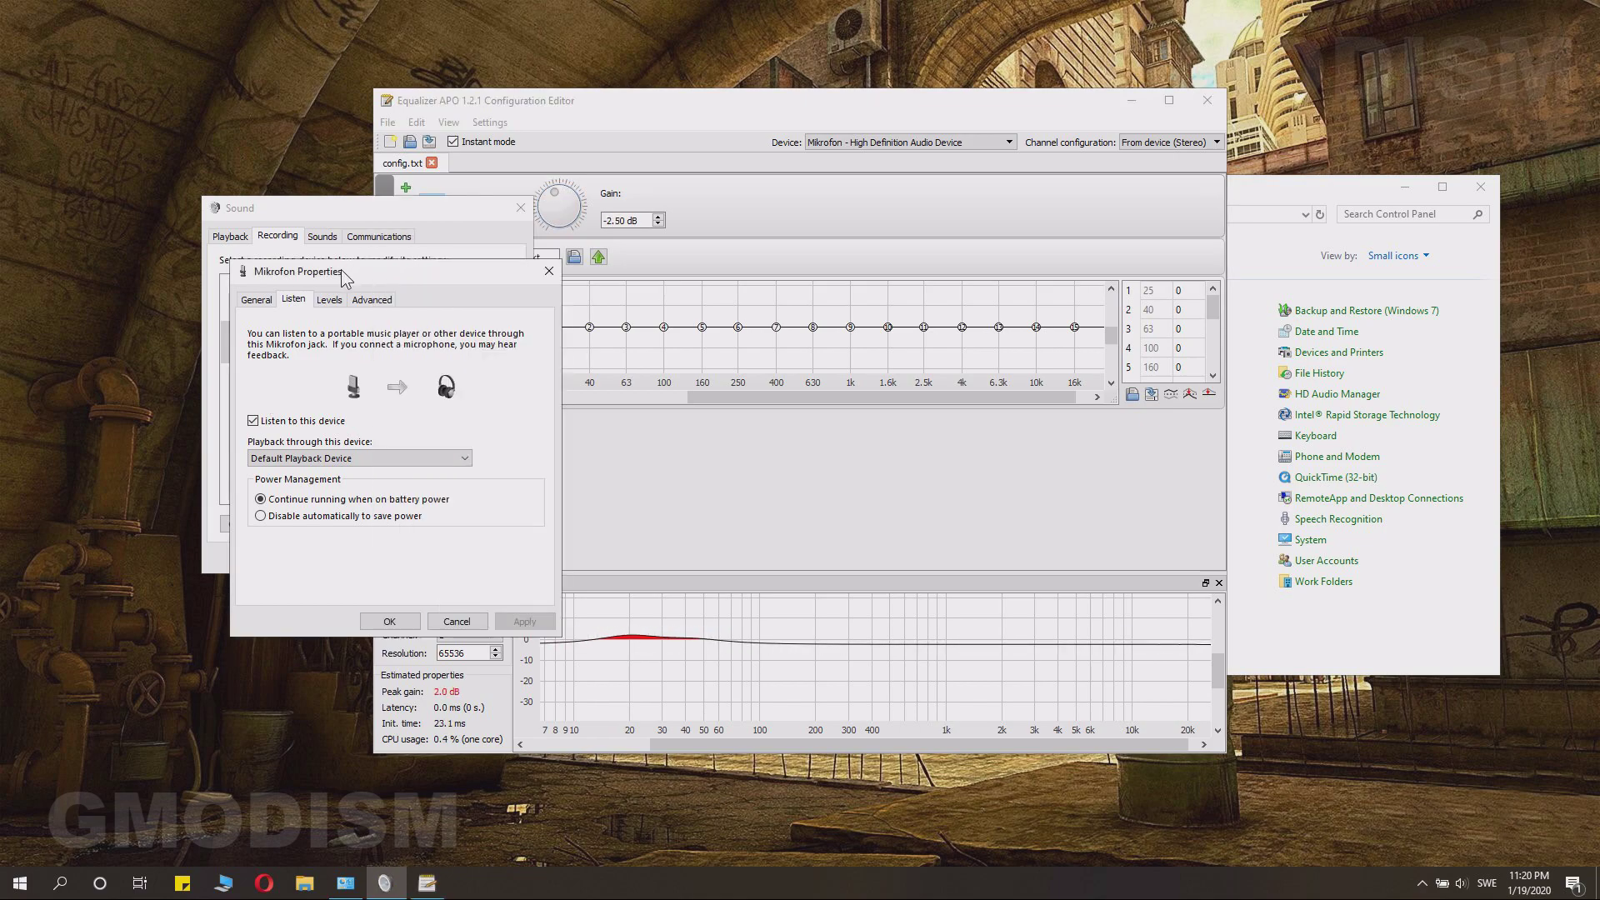
left_click(329, 300)
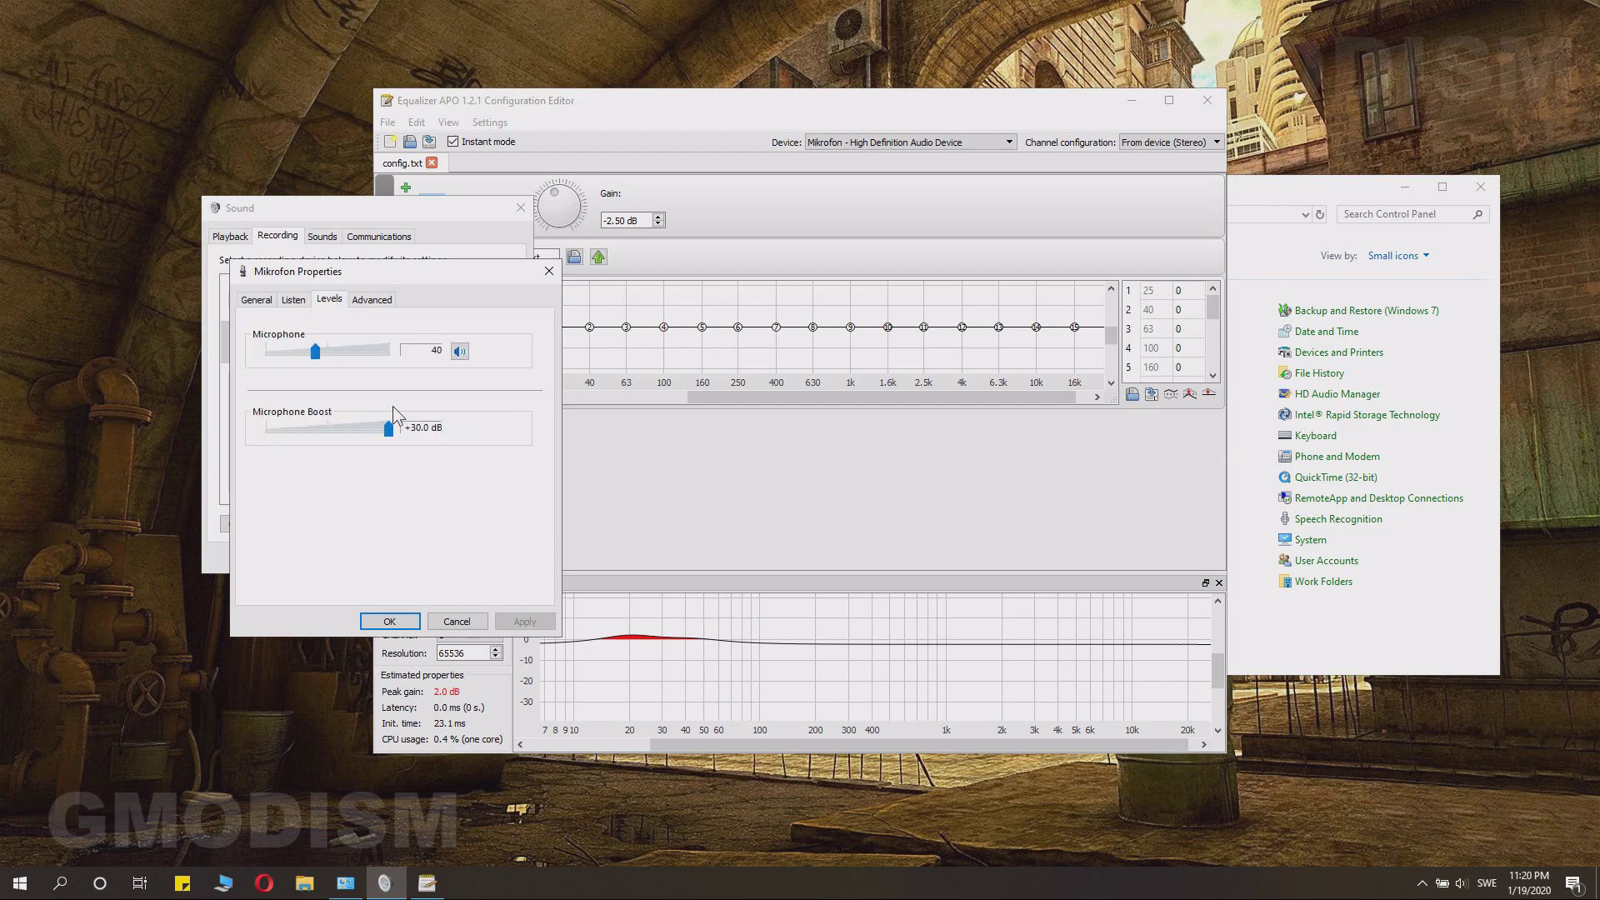
left_click(535, 167)
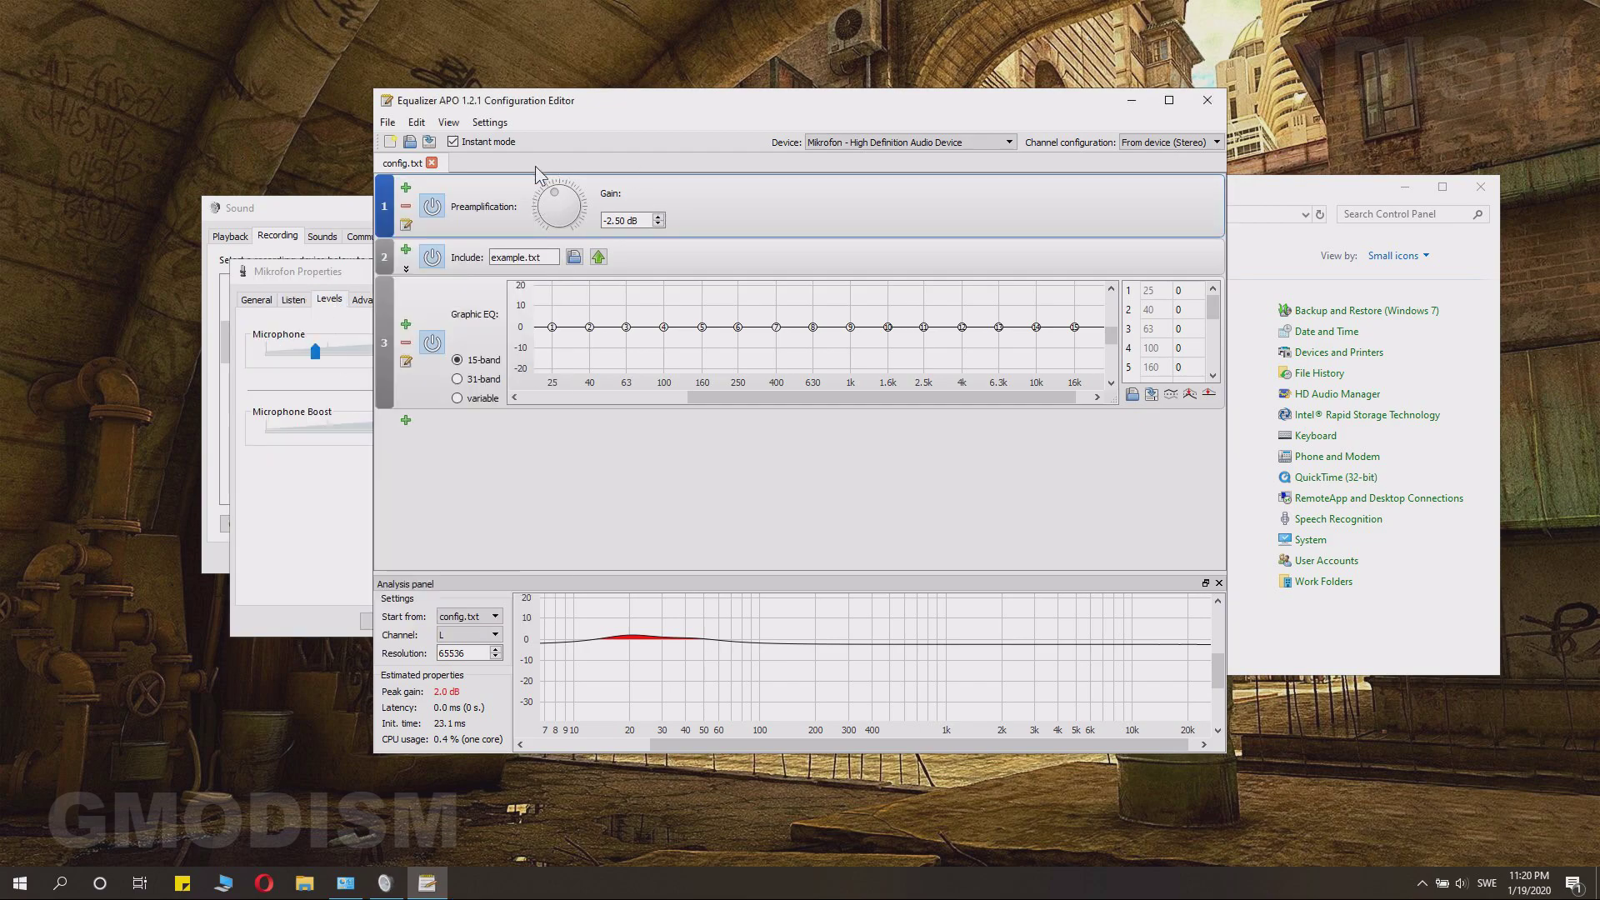
left_click(296, 299)
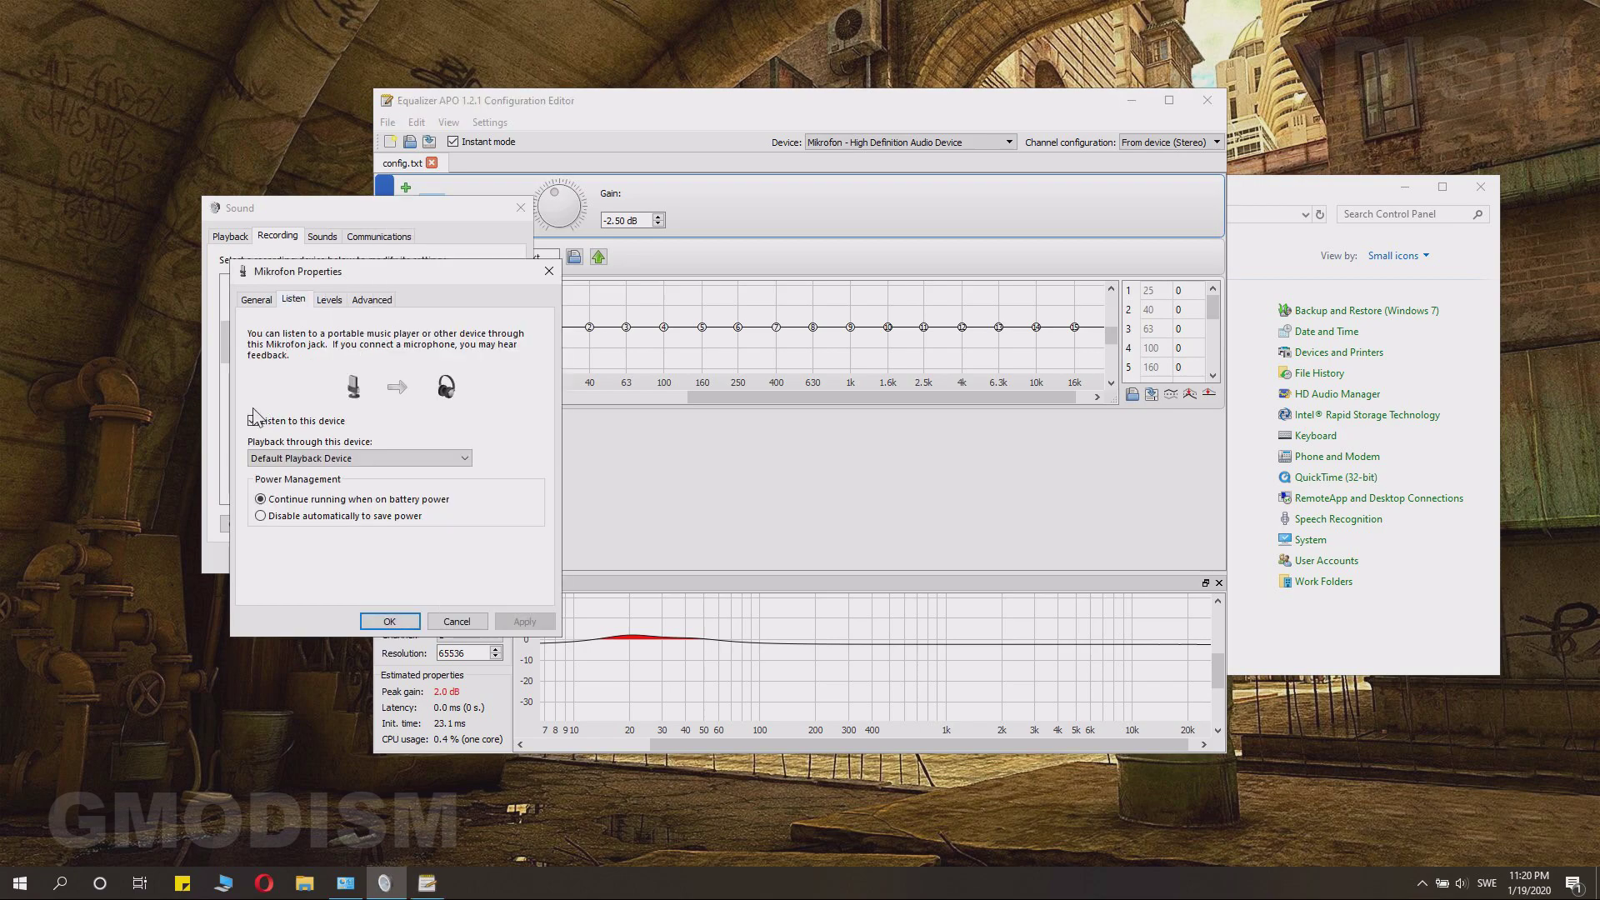
left_click(264, 425)
left_click(550, 271)
left_click(762, 102)
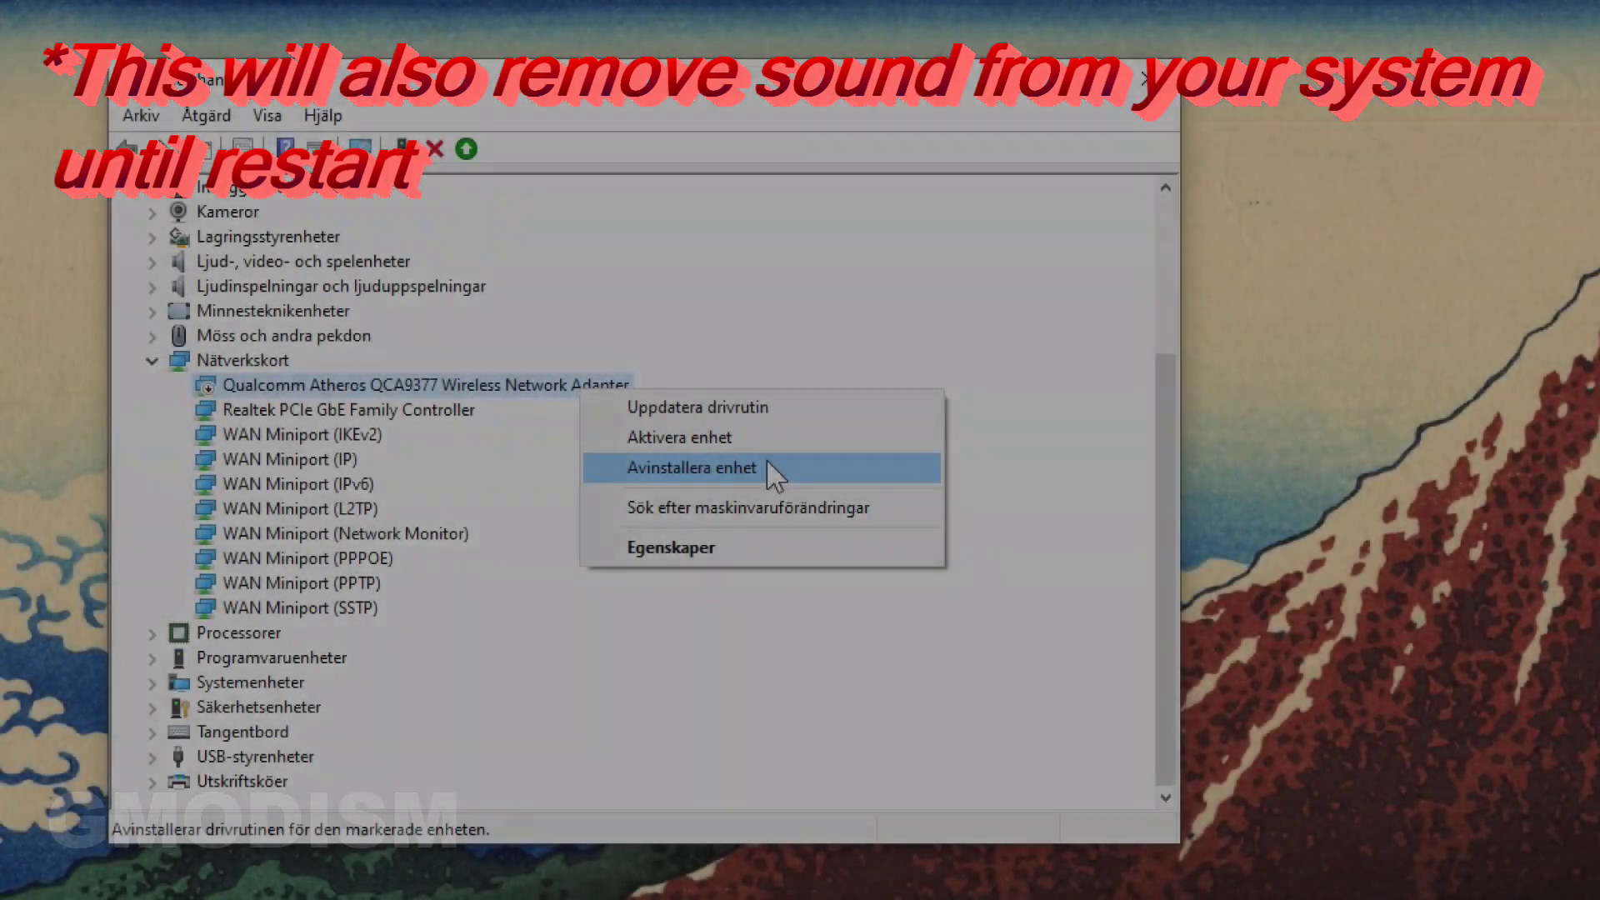
Uninstall the Qualcomm Atheros QCA9377 Wireless Network Adapter in Device Manager, including its driver
left_click(766, 467)
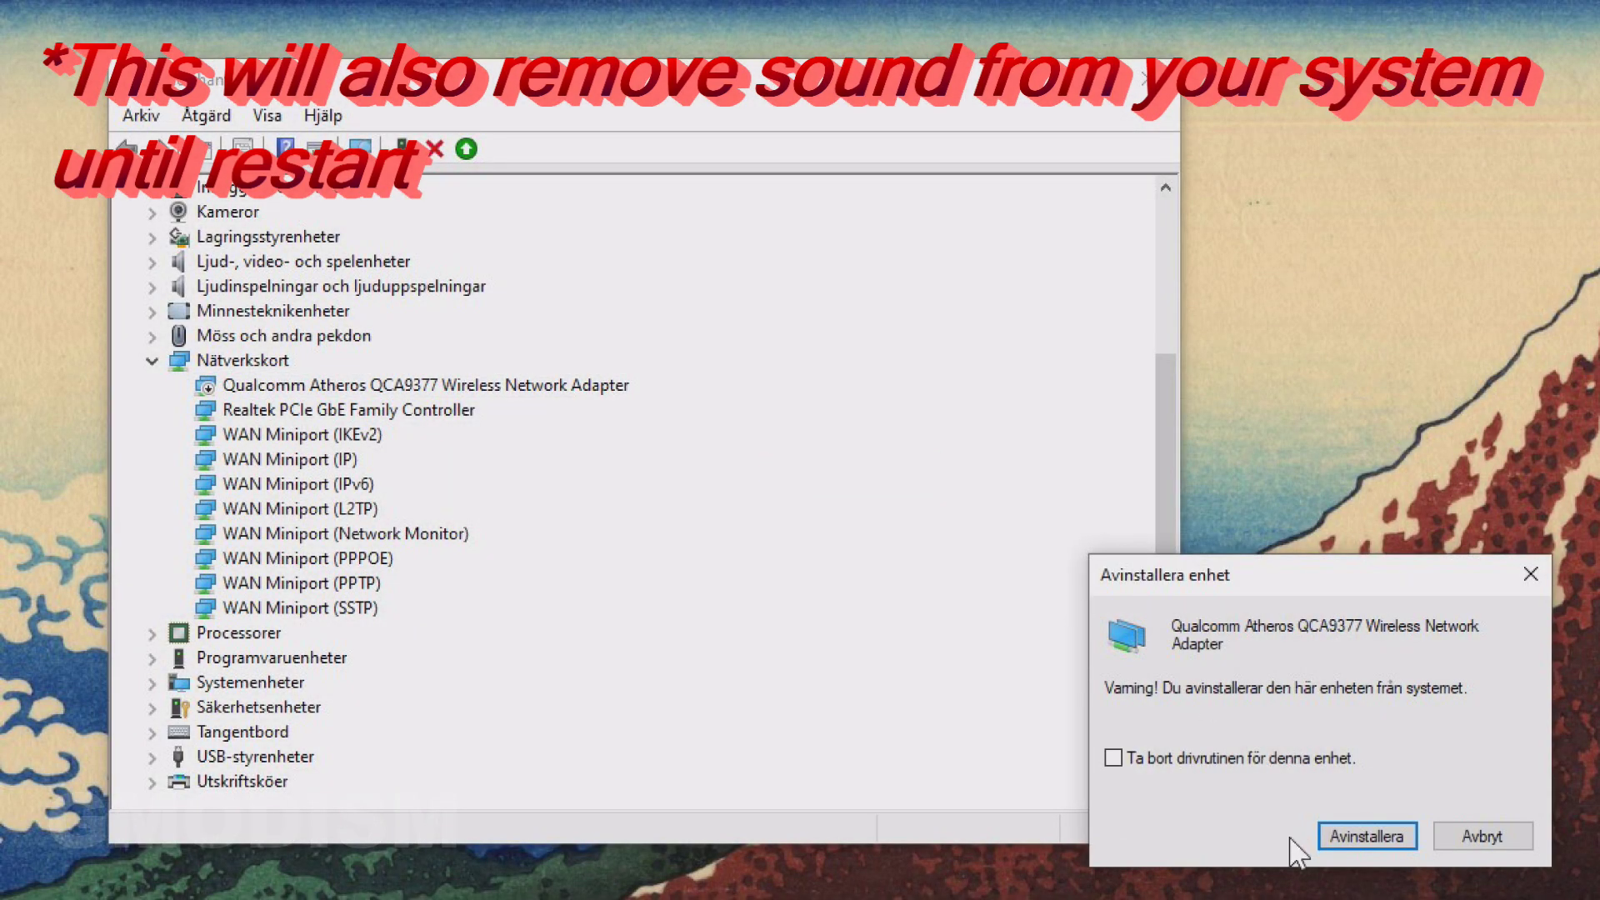
left_click(1235, 771)
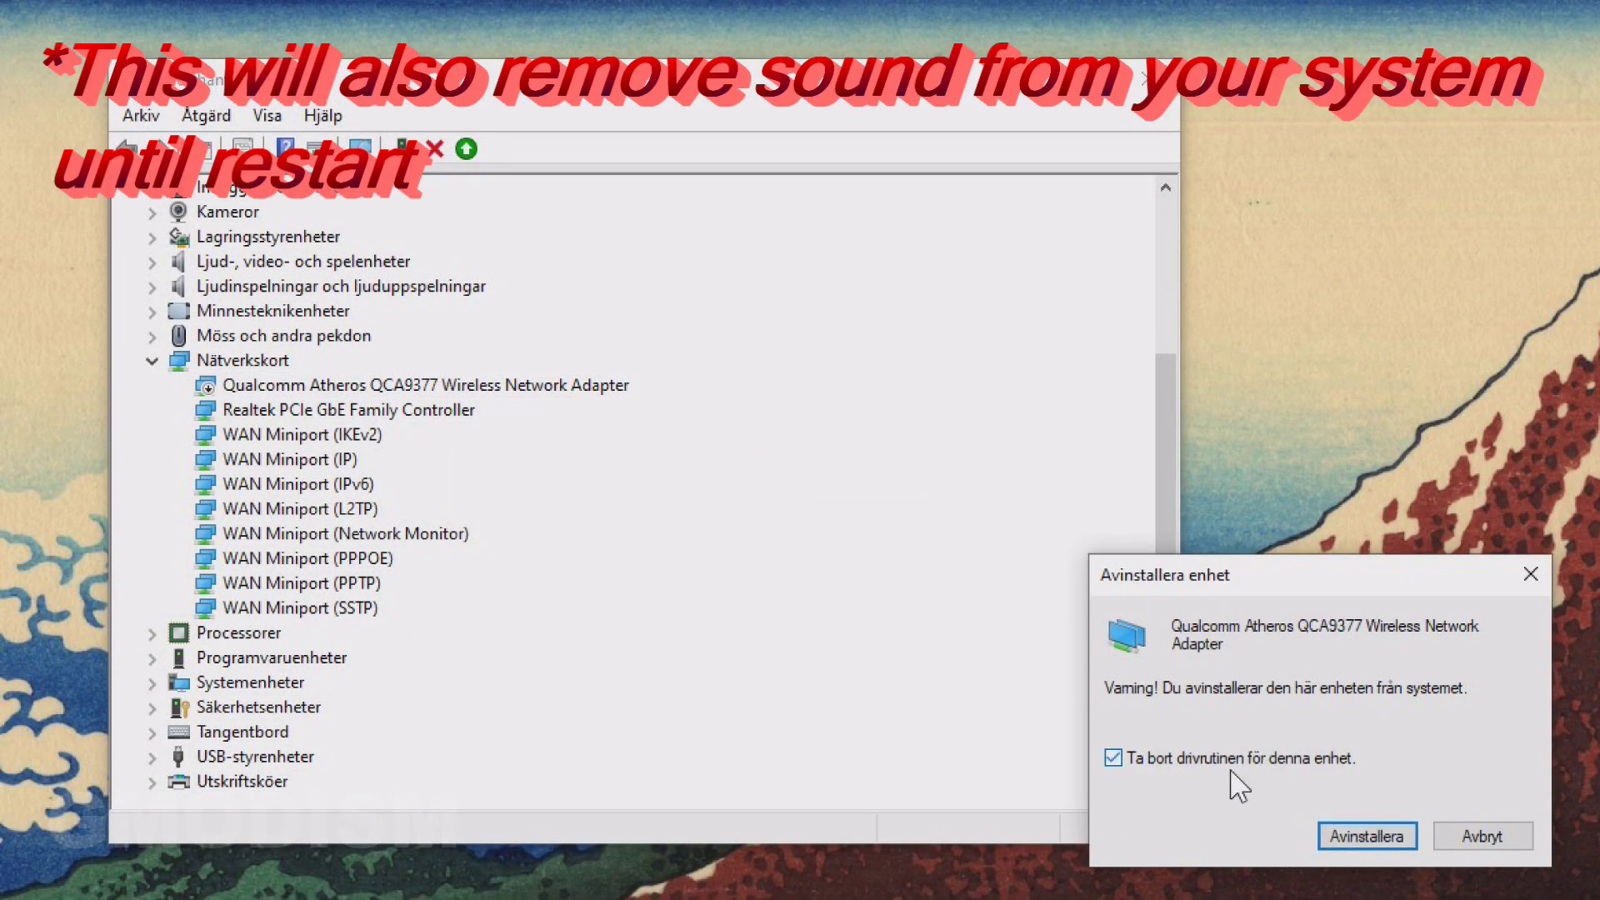
left_click(1383, 833)
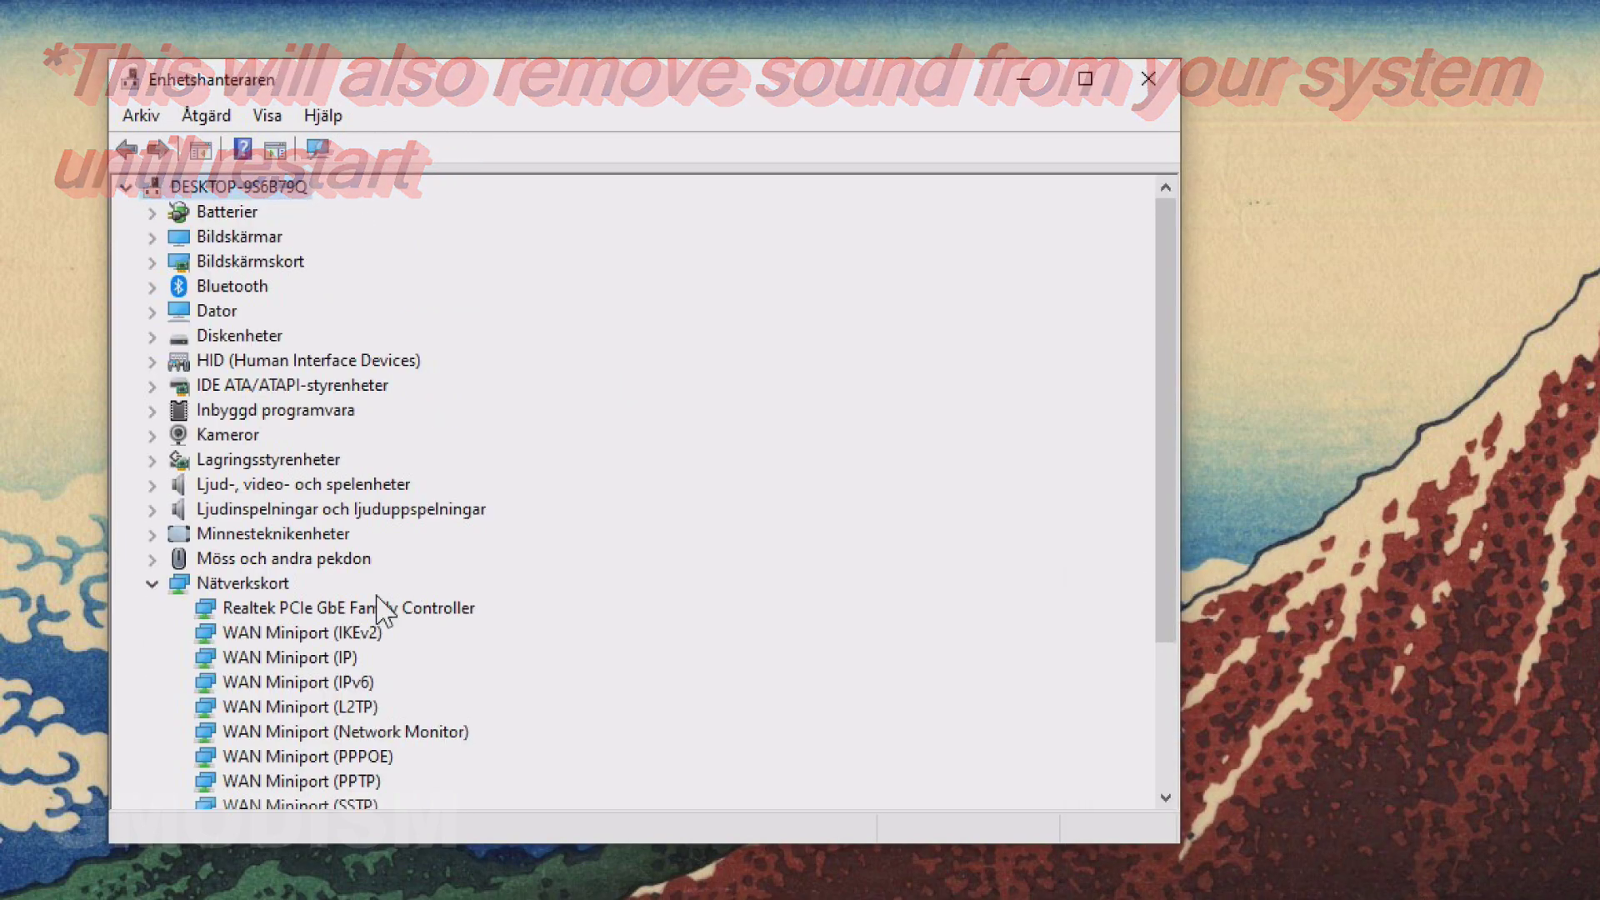
Uninstall the Realtek PCIe GbE Family Controller network adapter
left_click(371, 609)
right_click(351, 613)
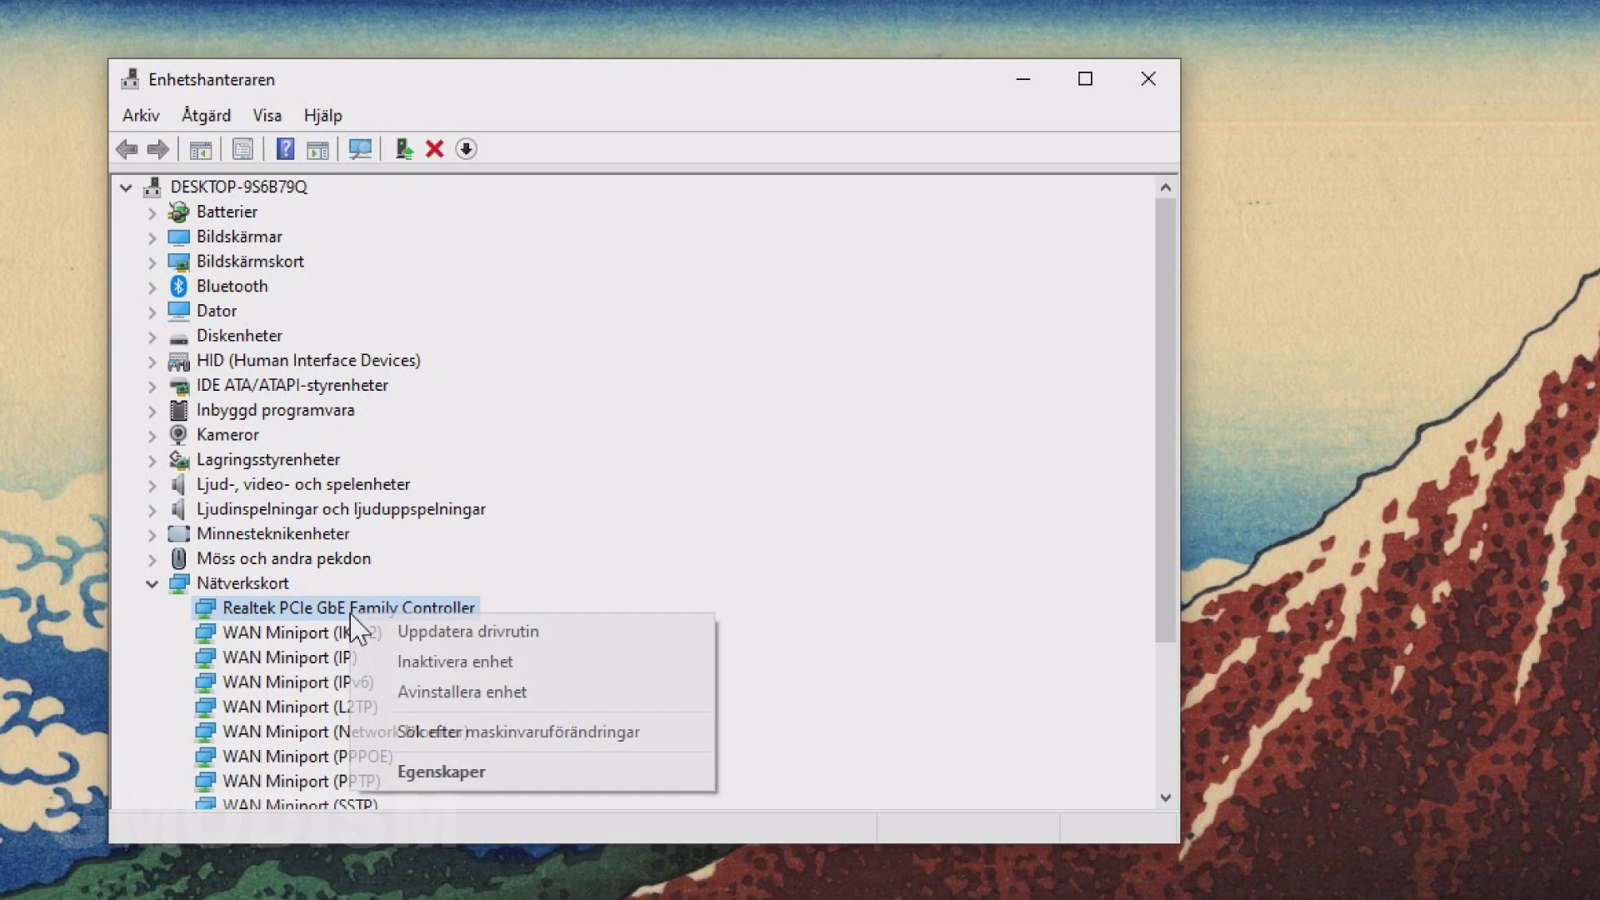
left_click(490, 701)
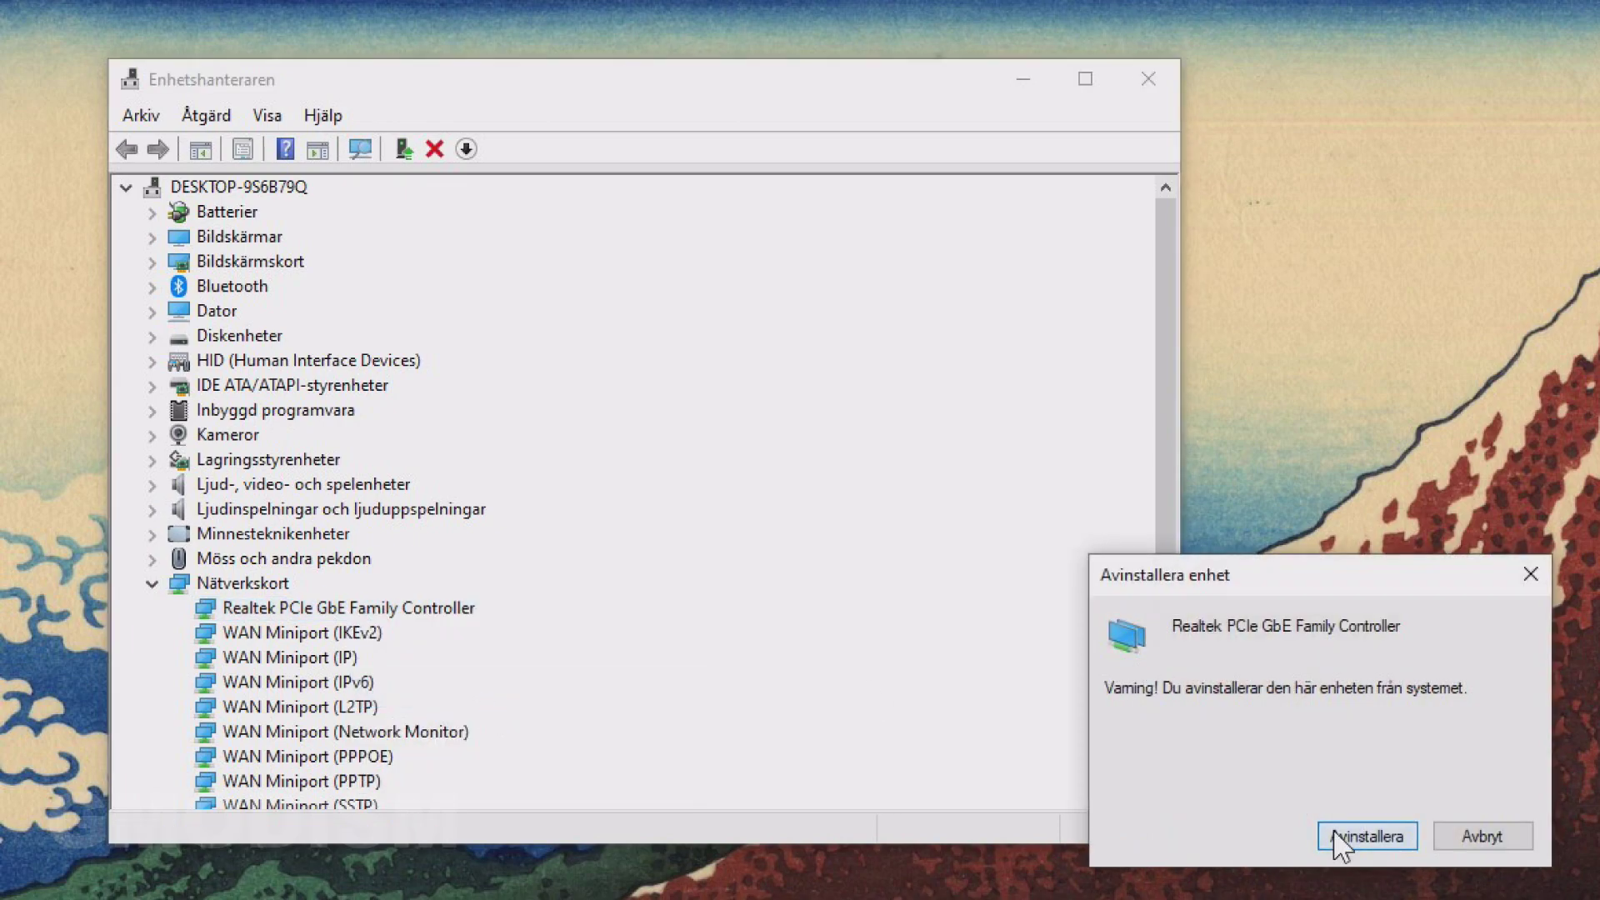
left_click(1367, 836)
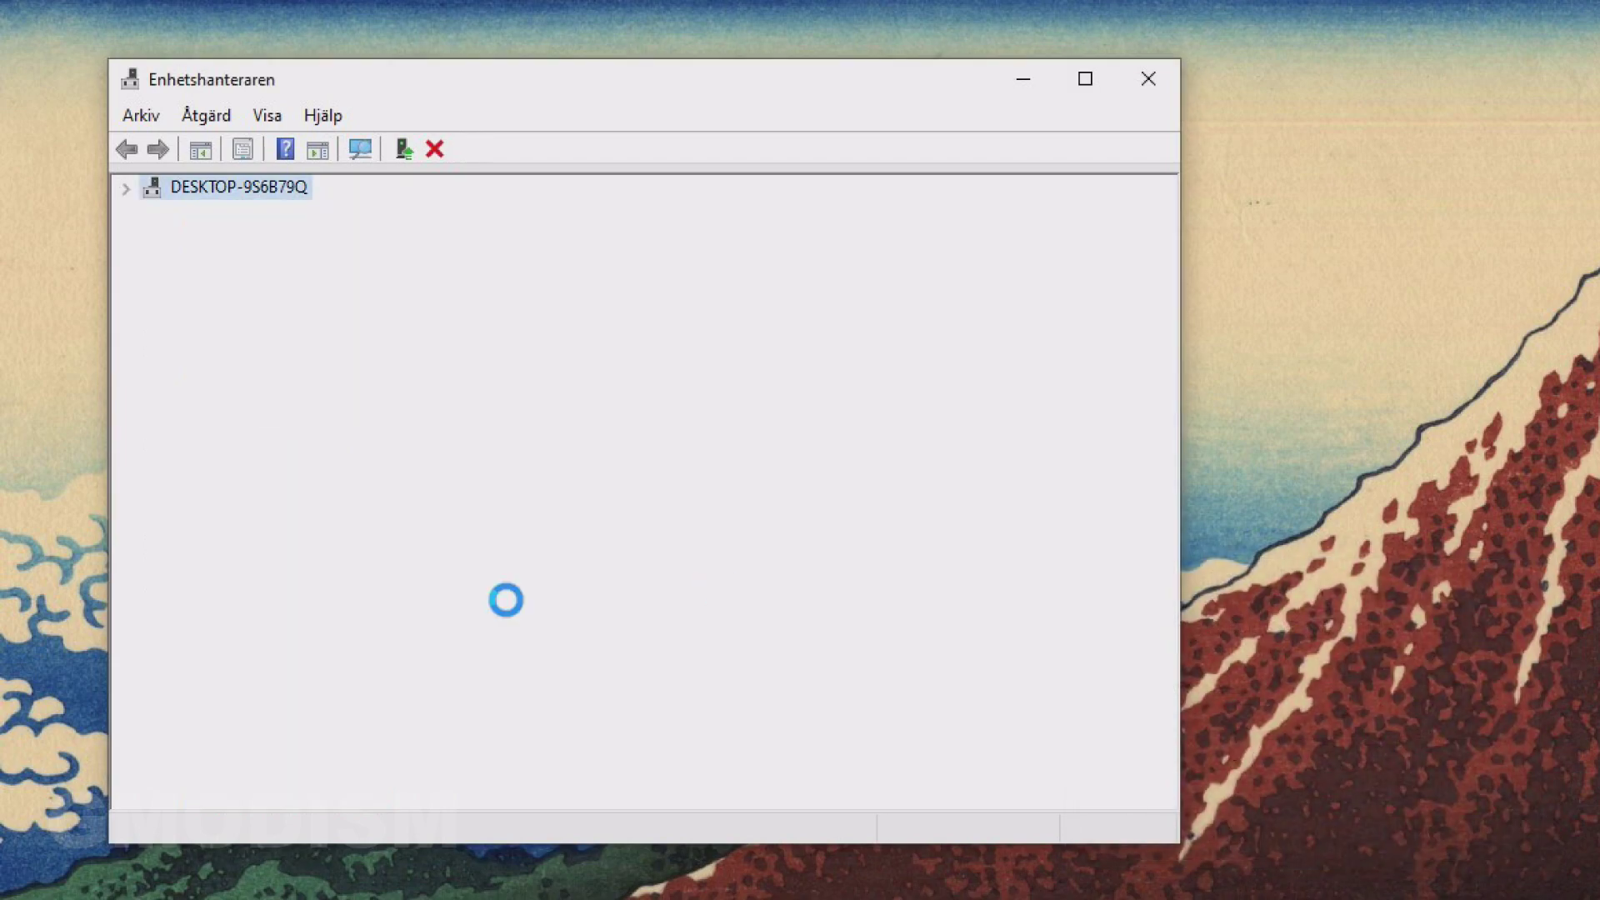
Uninstall the WAN Miniport (IKEv2) network adapter
scroll(414, 660, "down", 1)
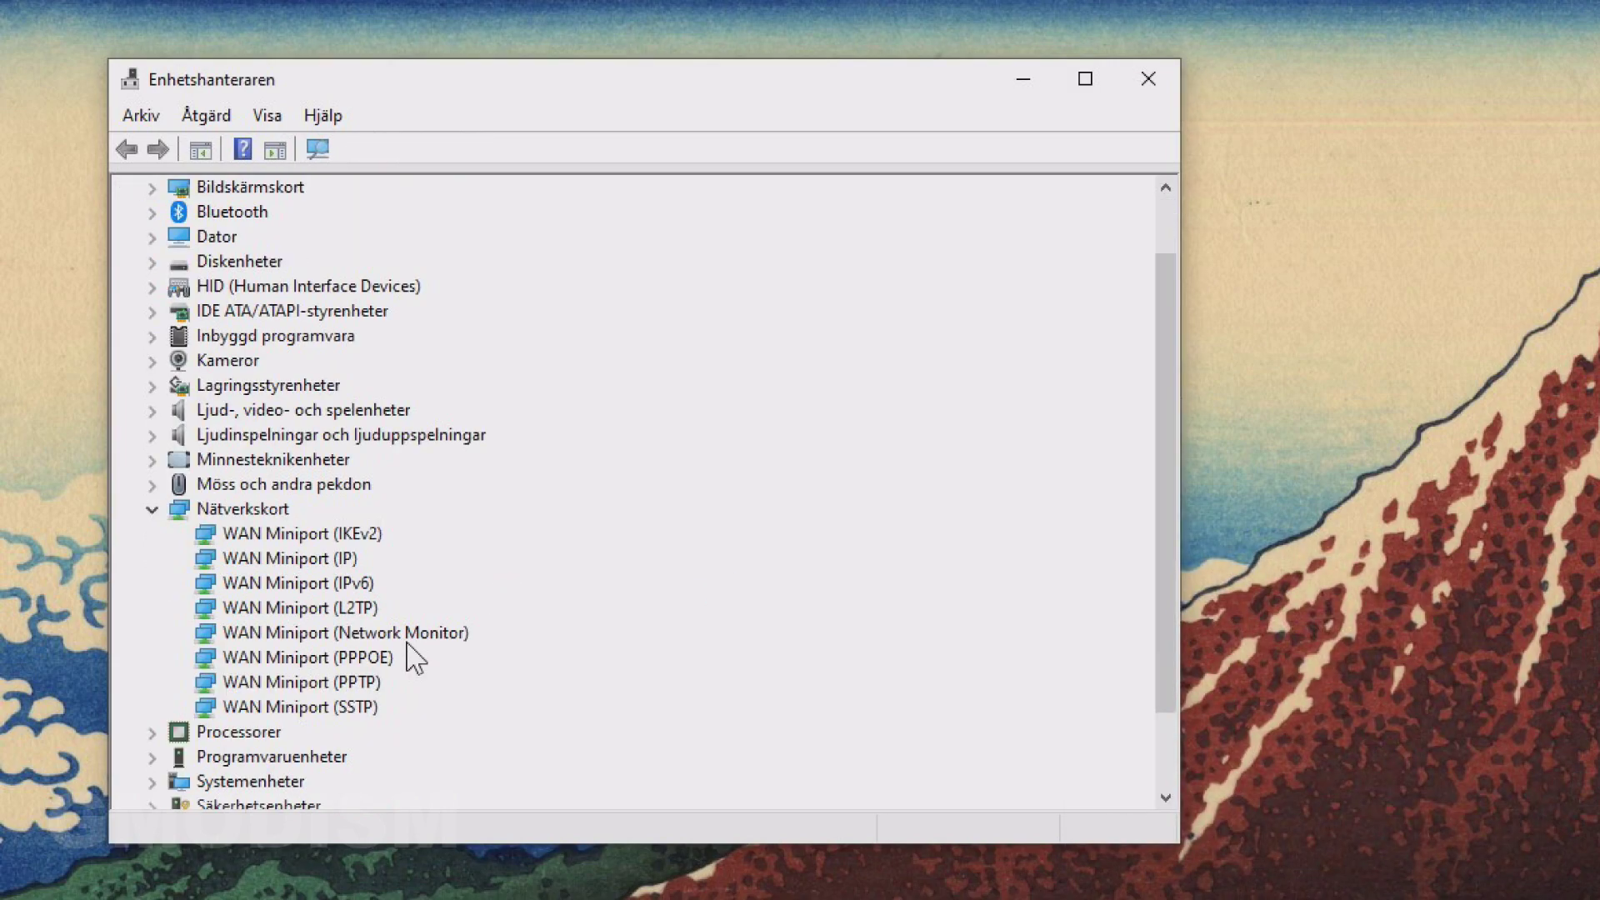
left_click(324, 534)
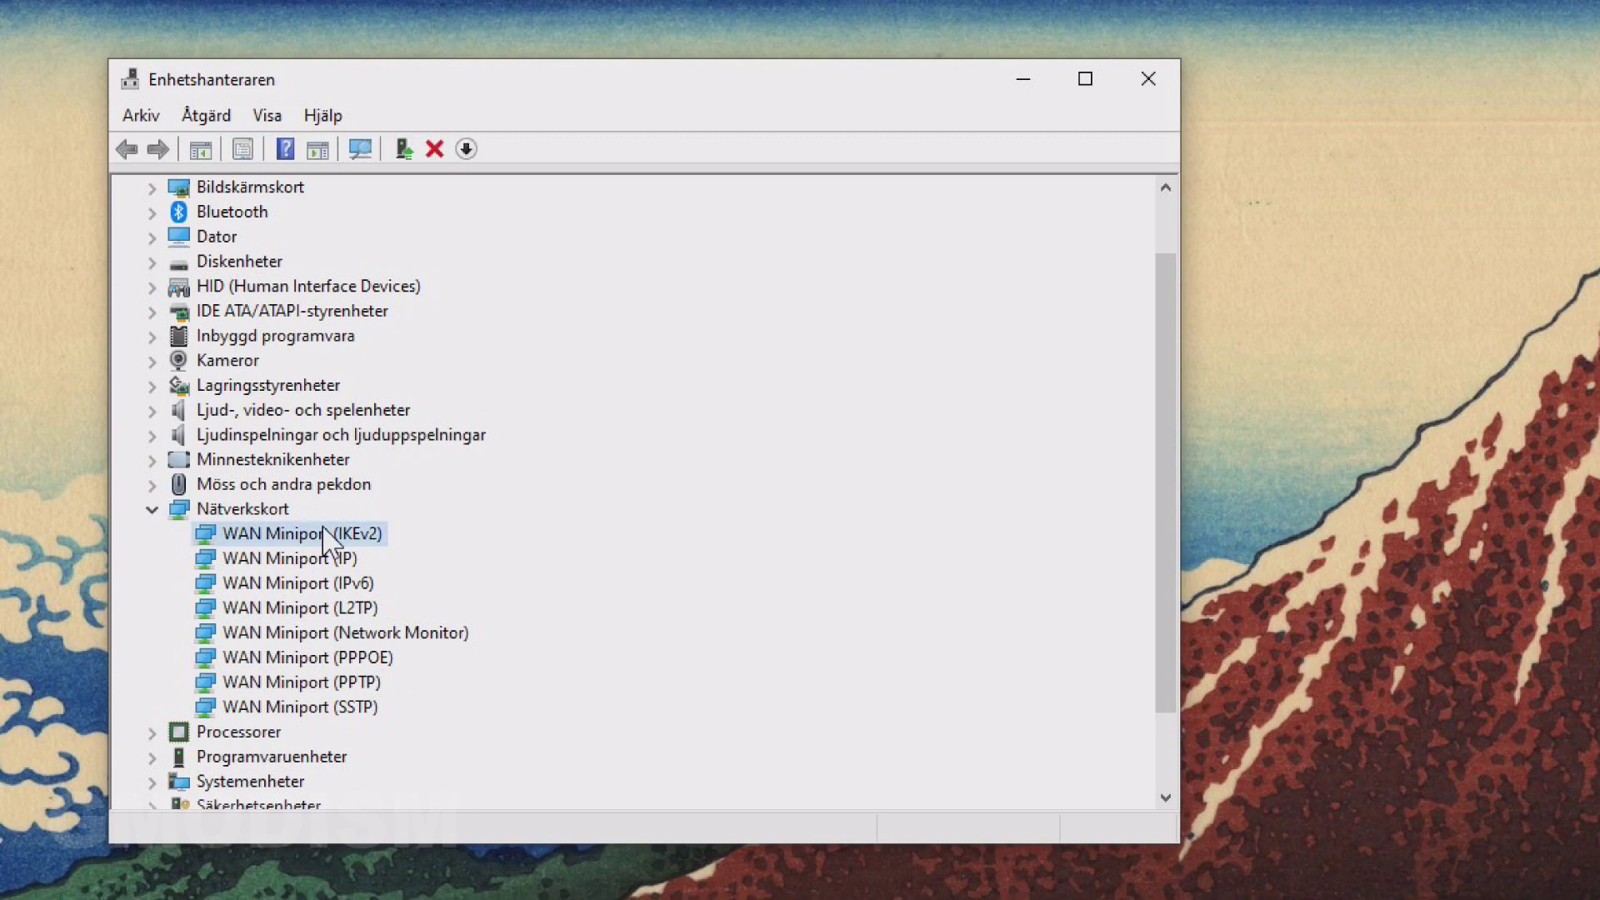
right_click(324, 533)
left_click(519, 620)
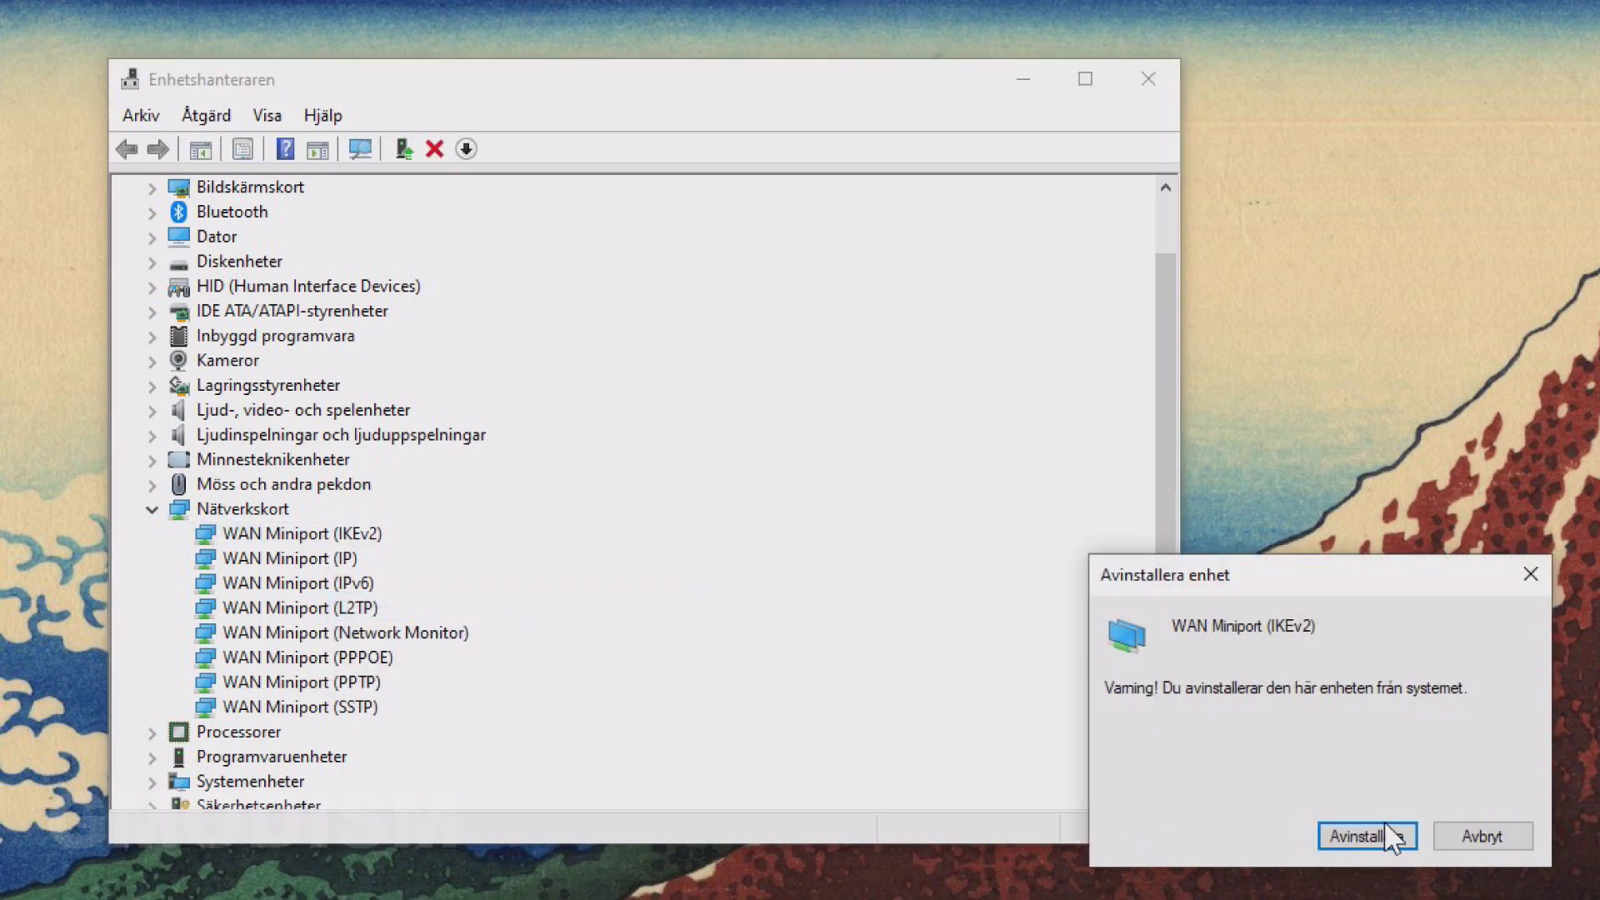
left_click(1379, 834)
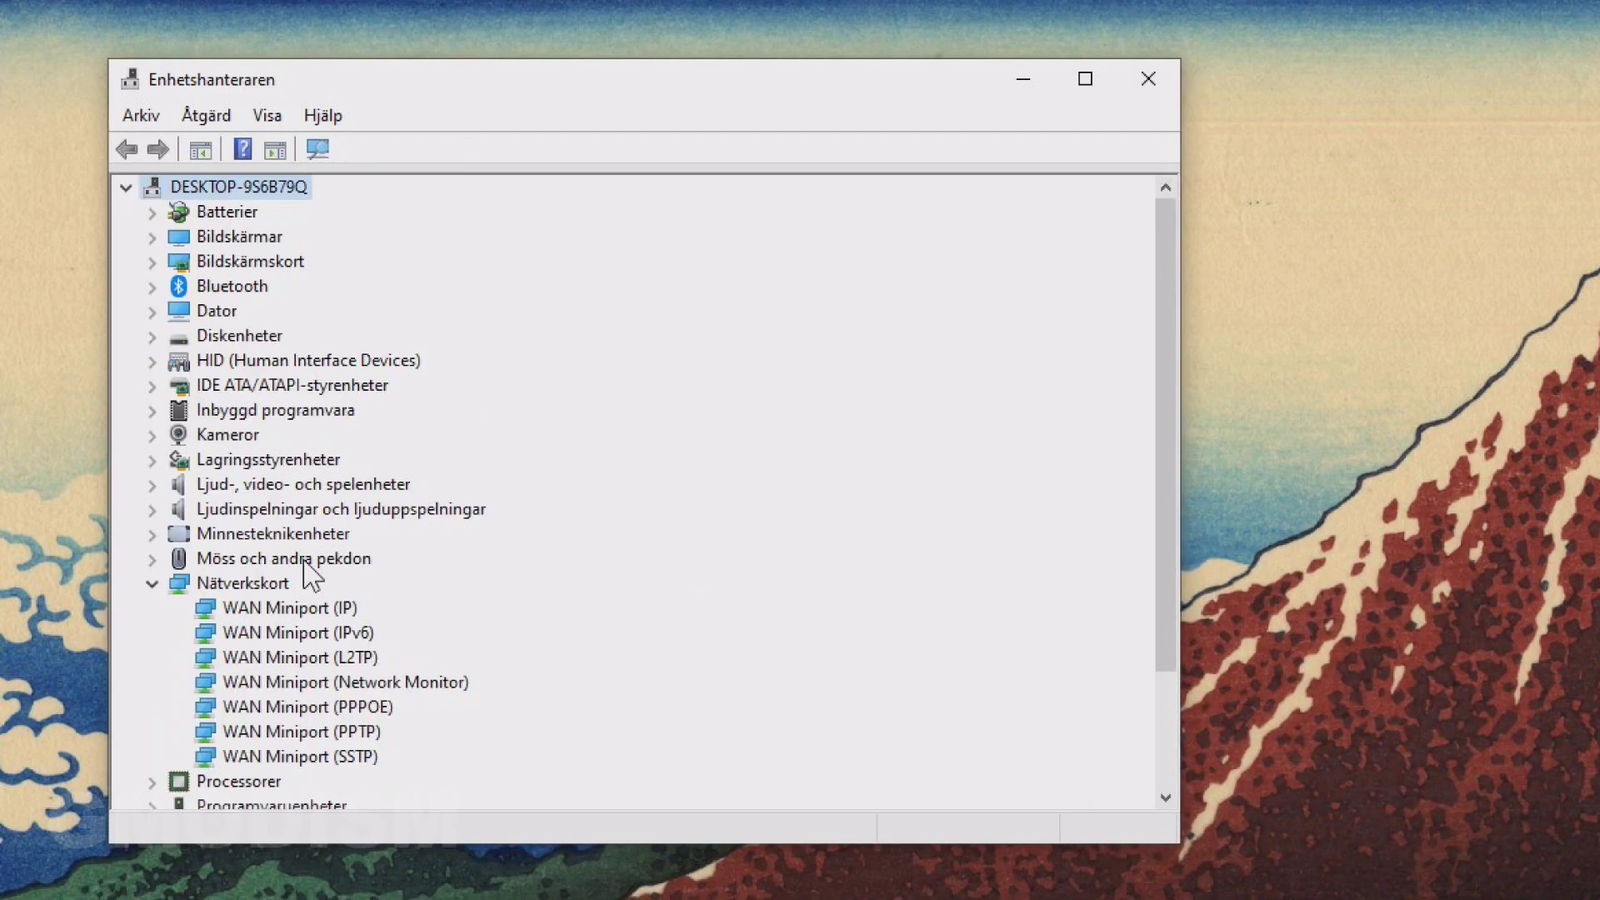
Uninstall the WAN Miniport (IP) and WAN Miniport (IPv6) network adapters
left_click(269, 612)
right_click(268, 612)
left_click(482, 694)
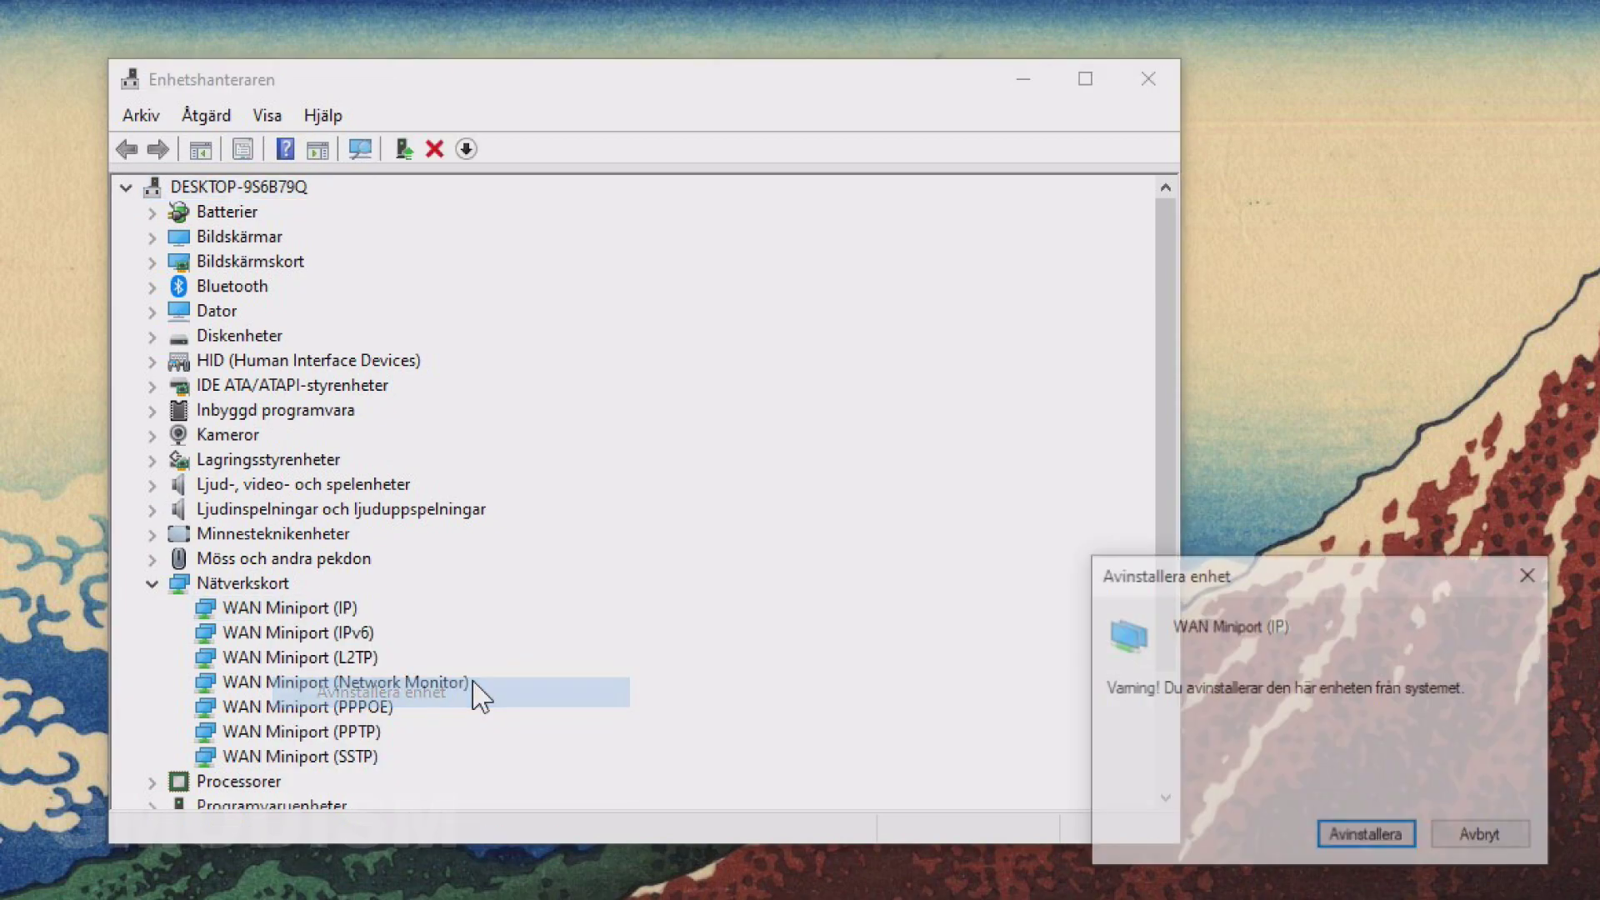
left_click(1350, 839)
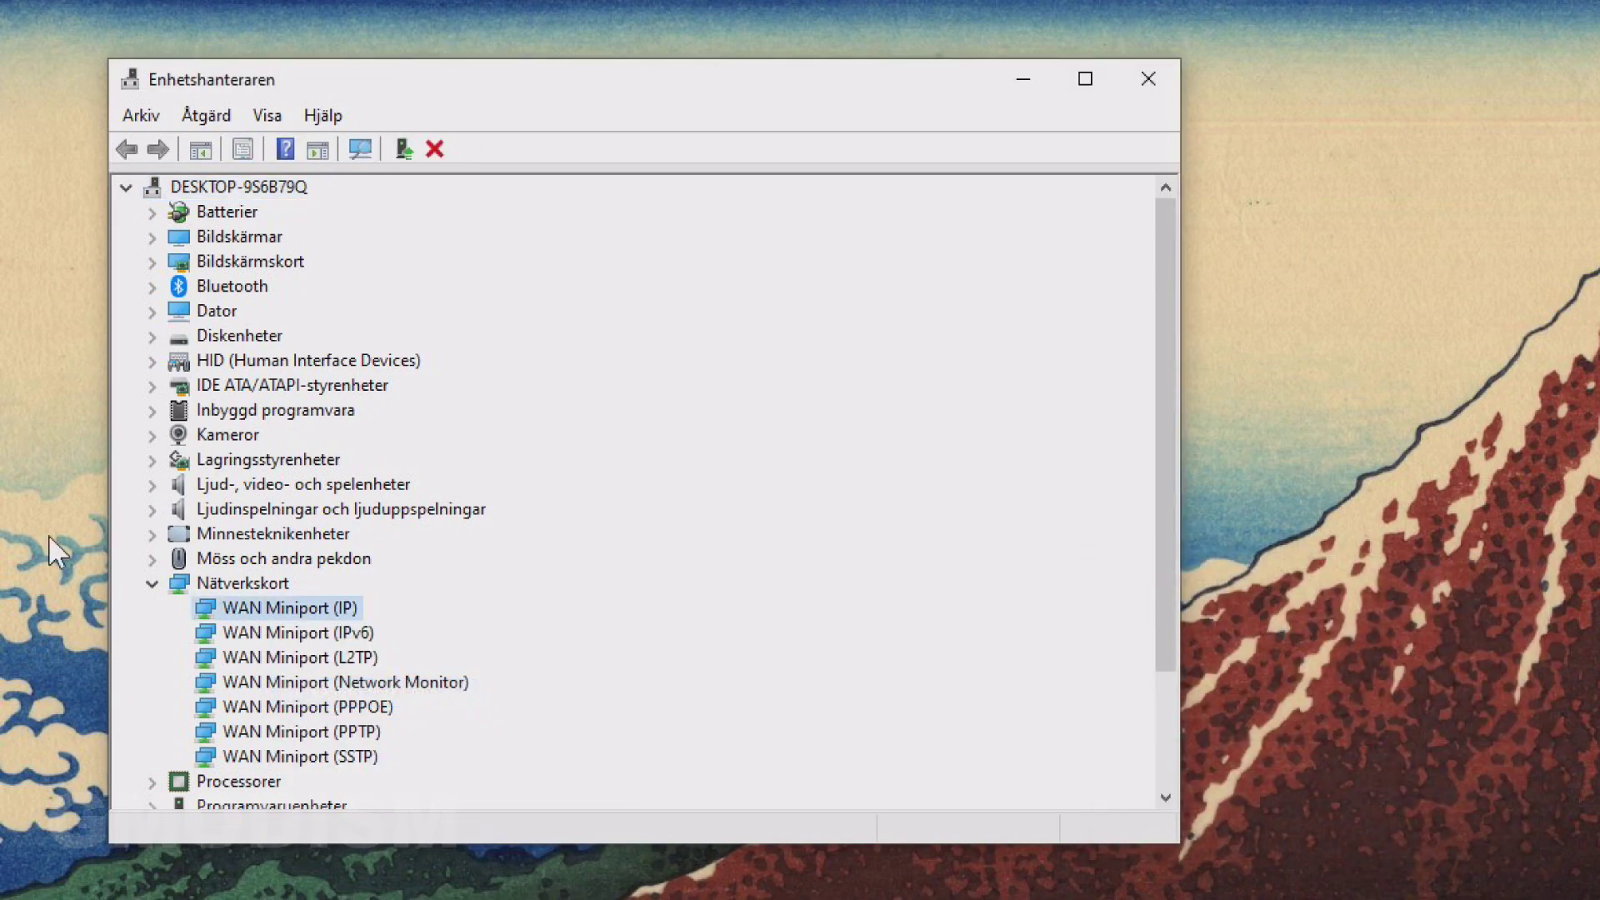
right_click(272, 614)
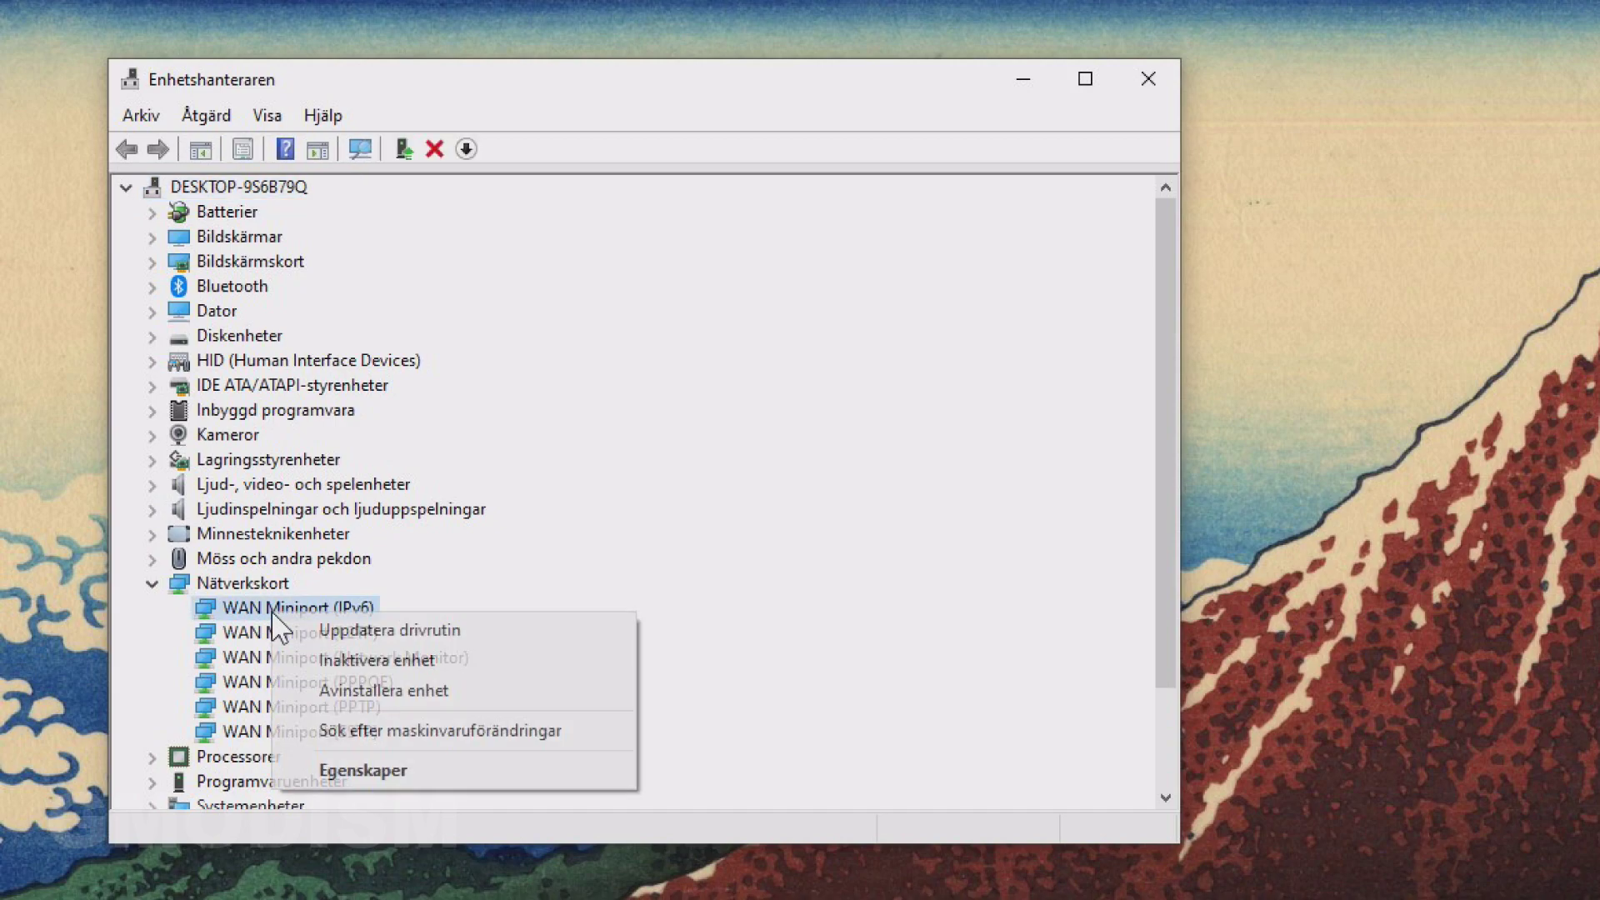
left_click(409, 692)
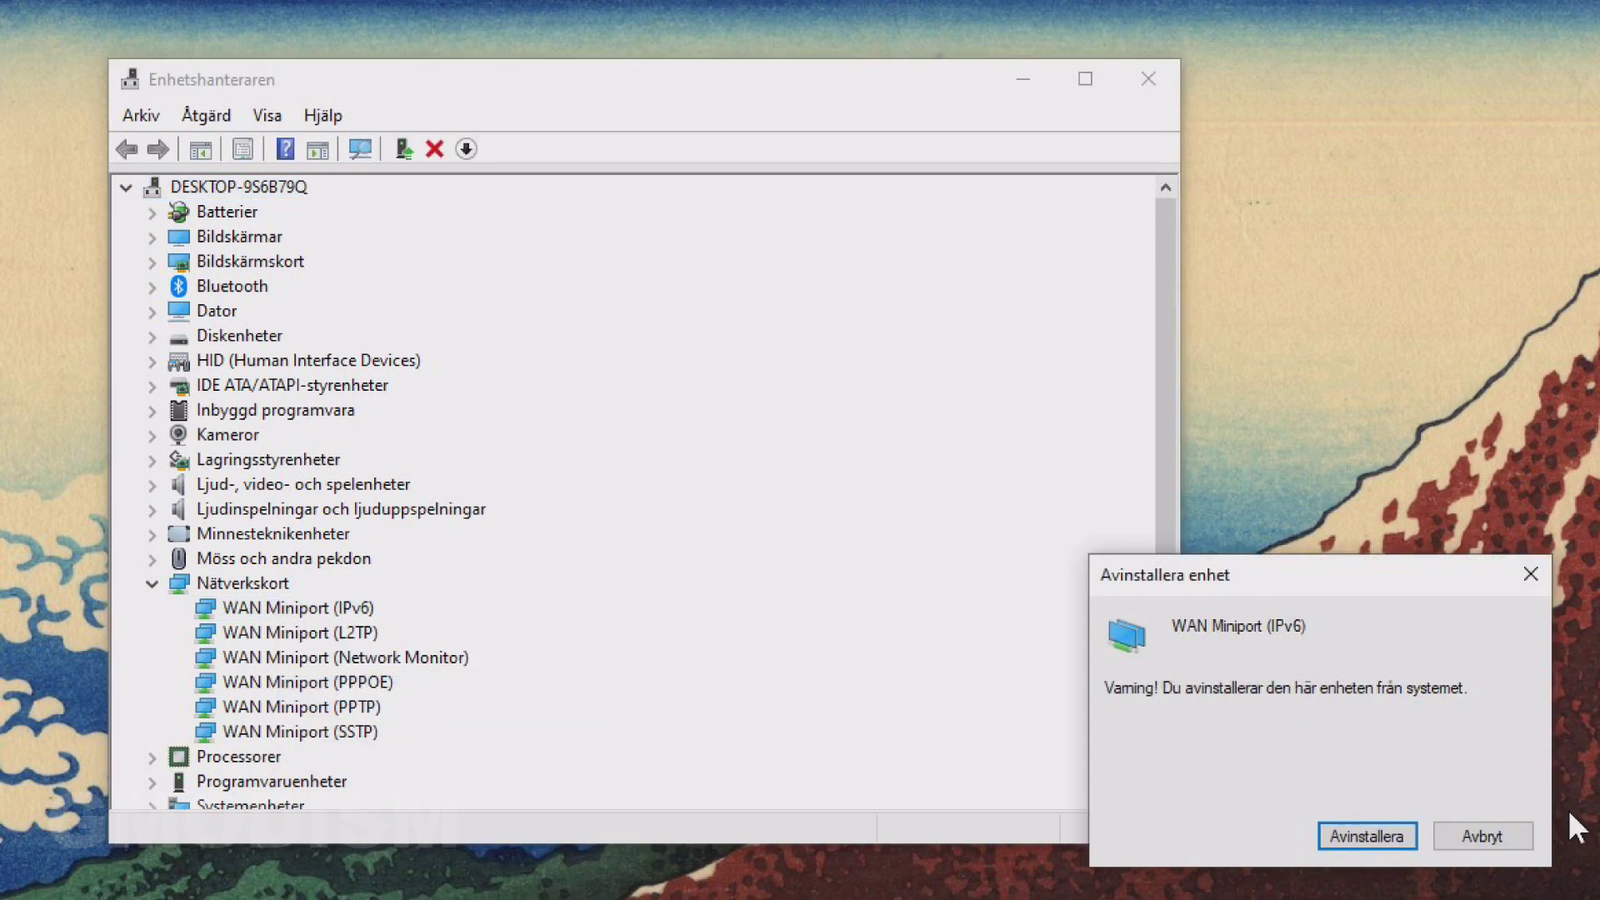
left_click(1361, 840)
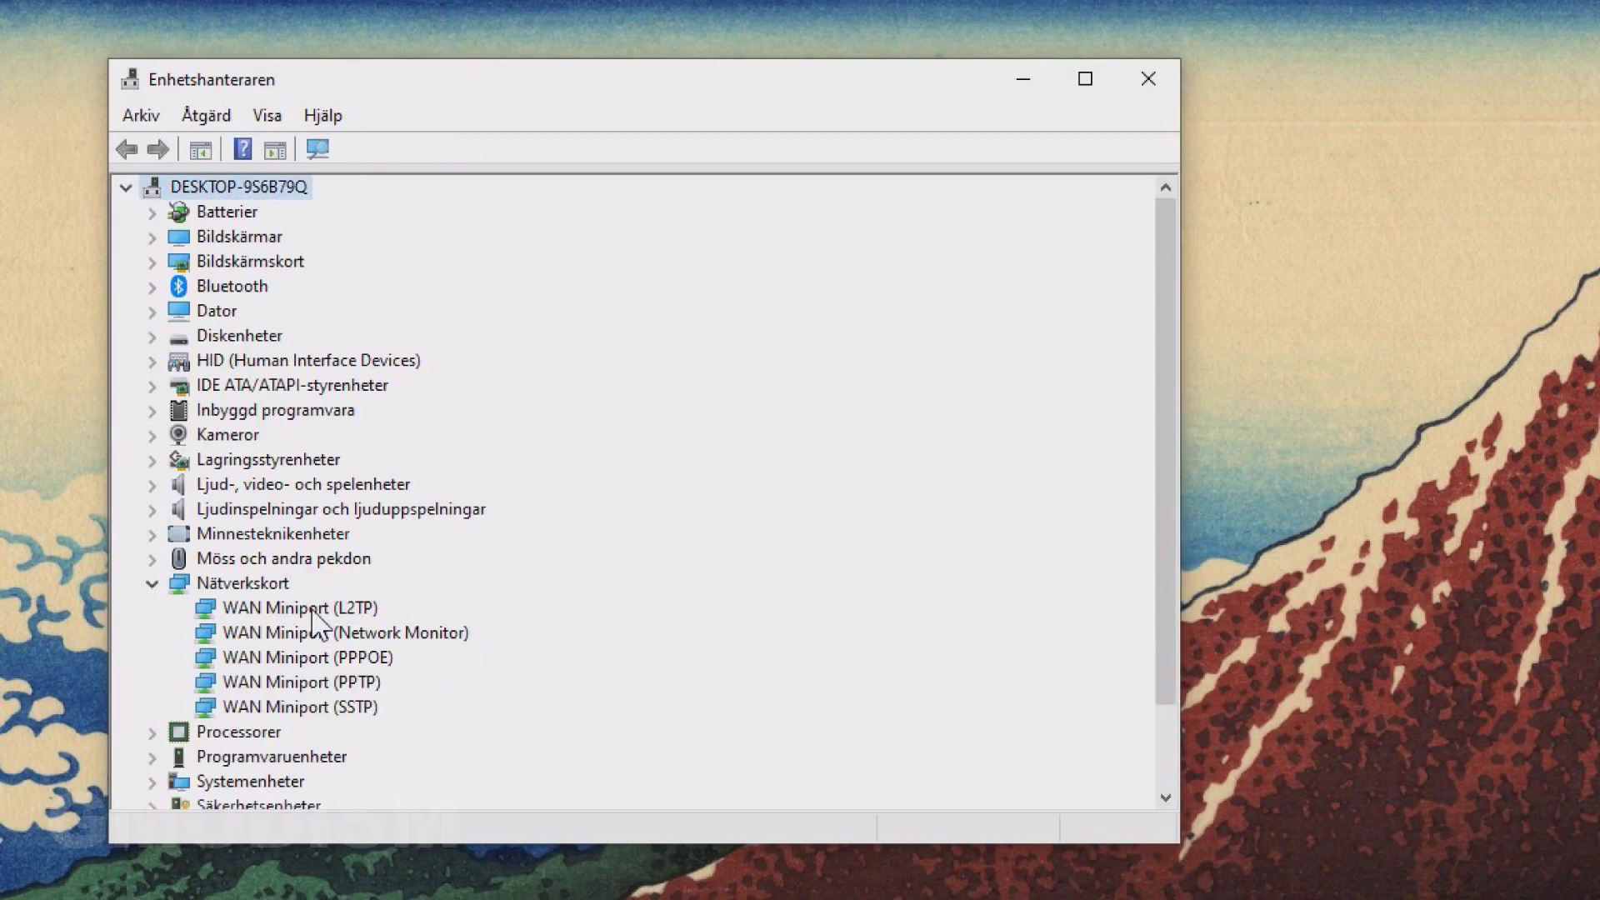
Uninstall the WAN Miniport (L2TP) and WAN Miniport (PPPOE) network adapters
right_click(310, 619)
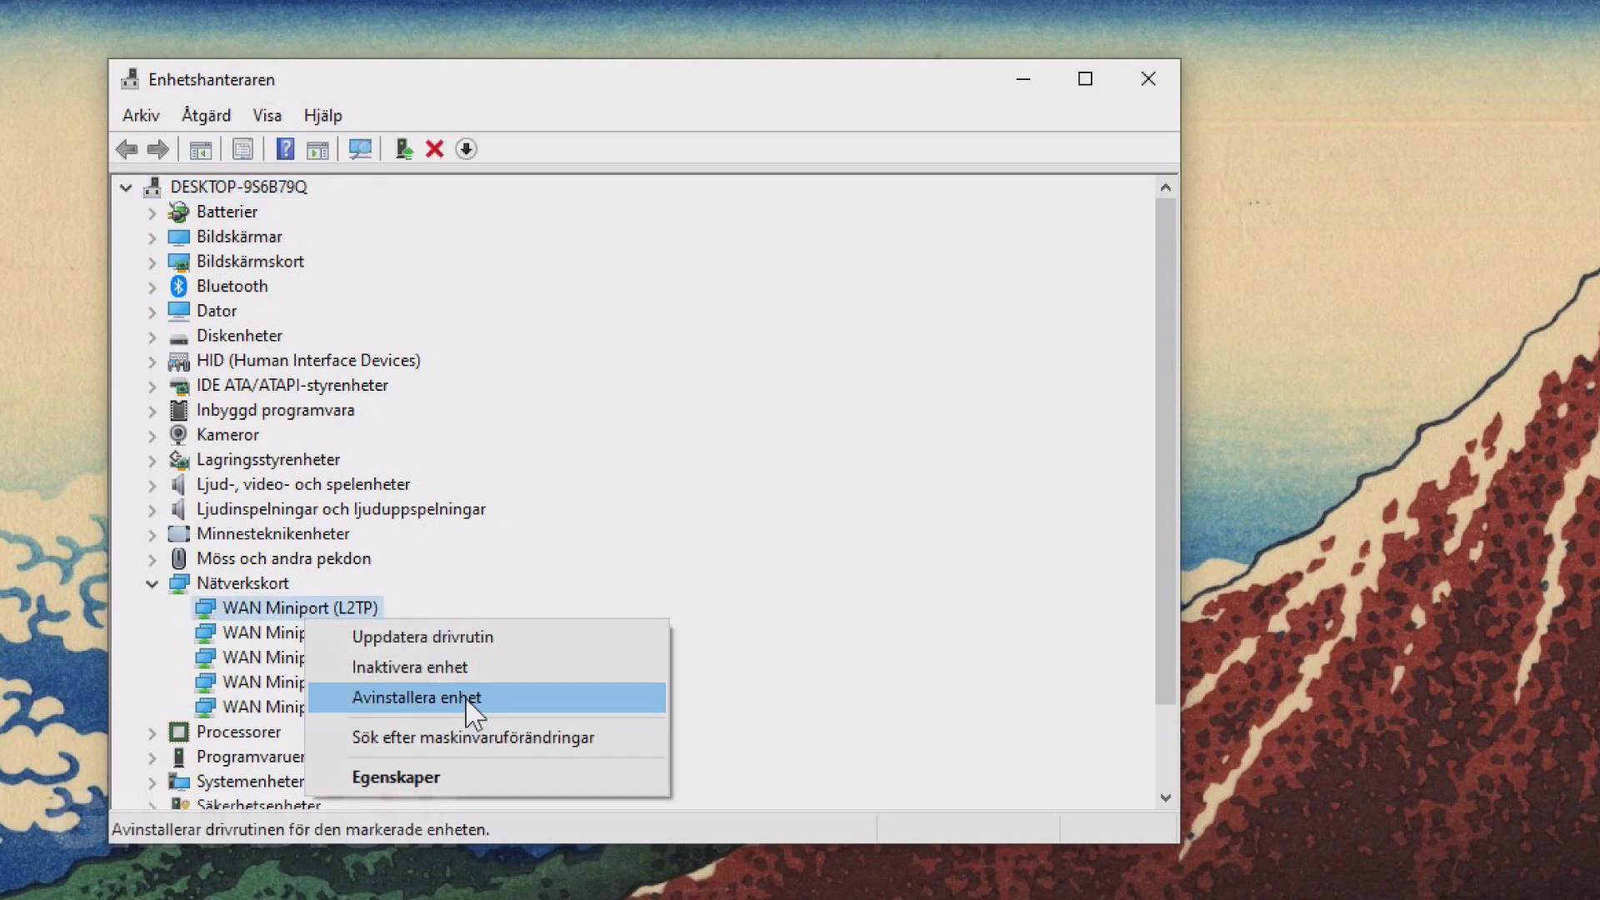
left_click(479, 700)
left_click(1362, 837)
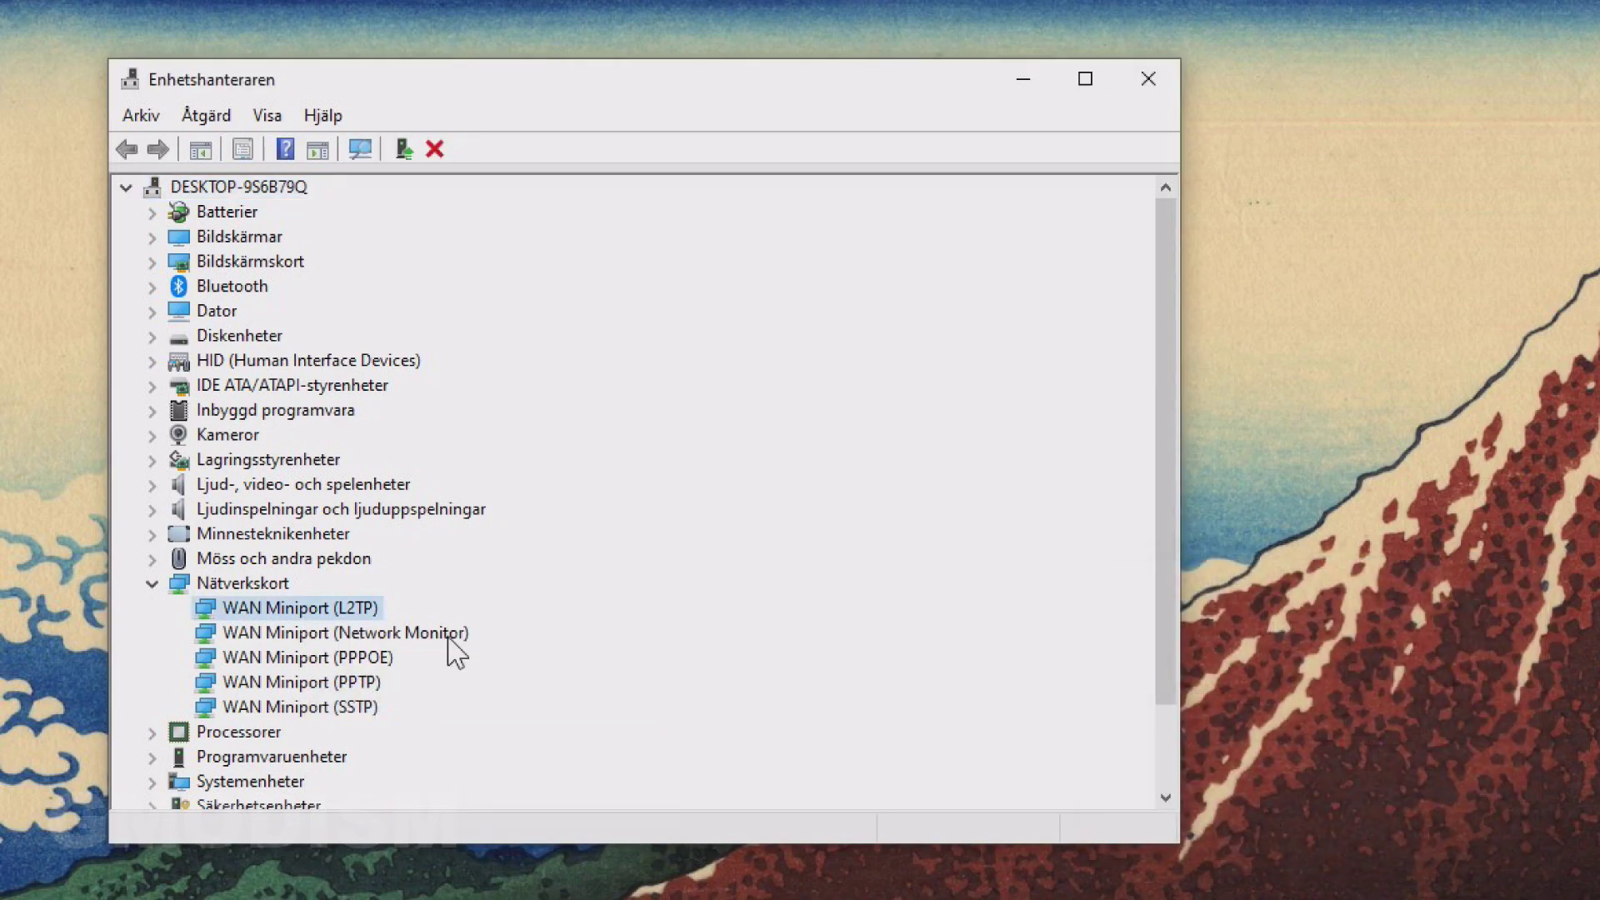
right_click(272, 631)
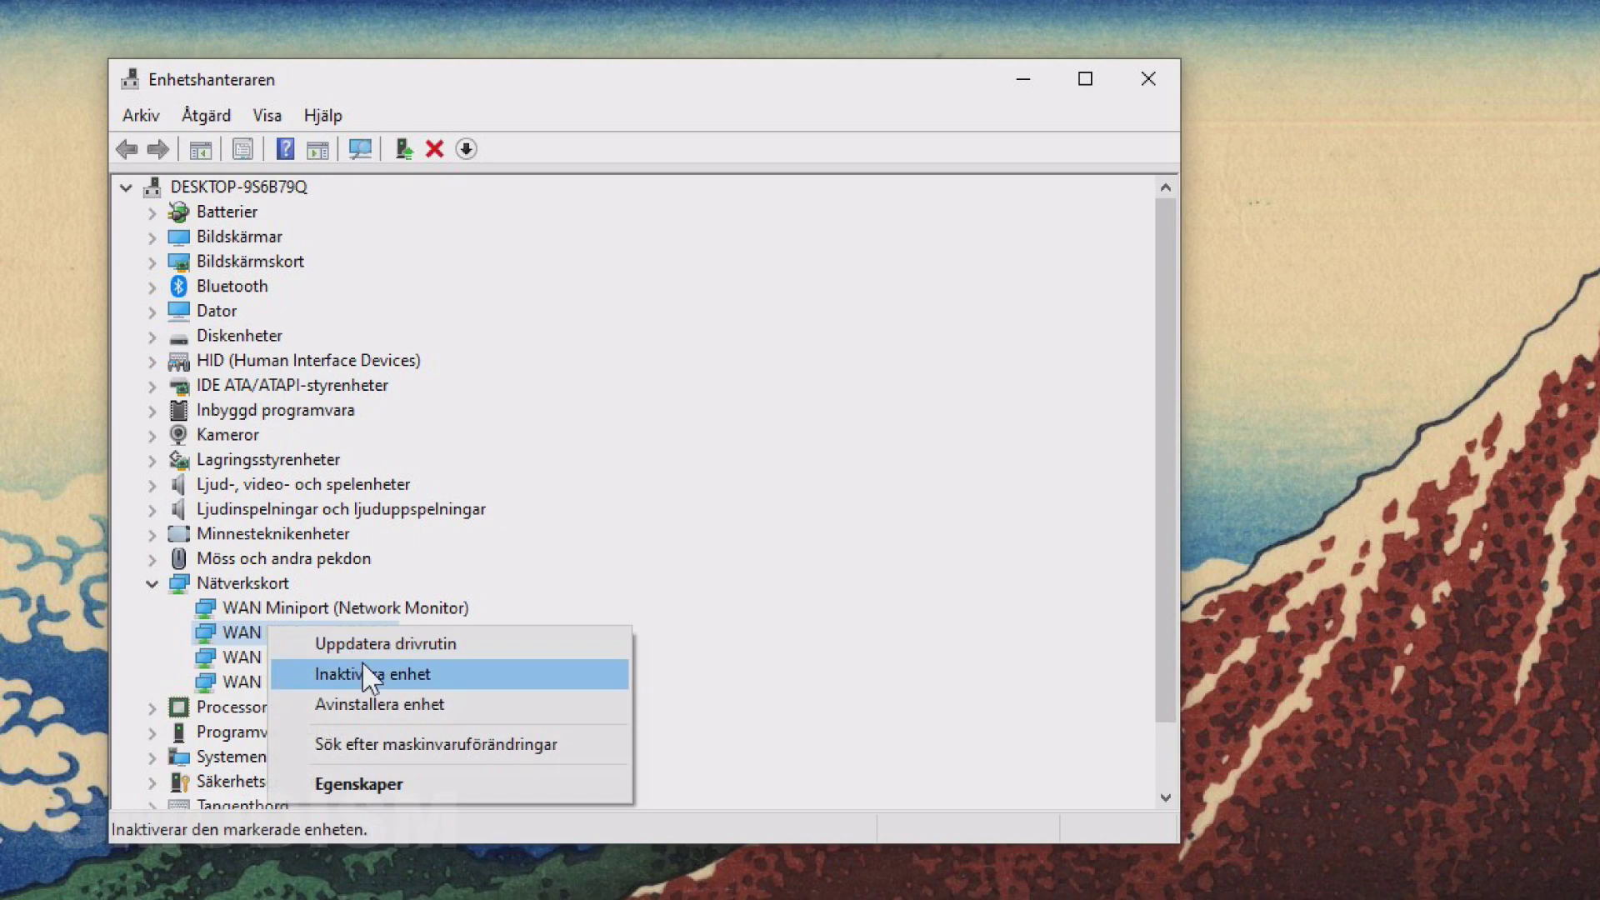
left_click(386, 704)
left_click(1338, 840)
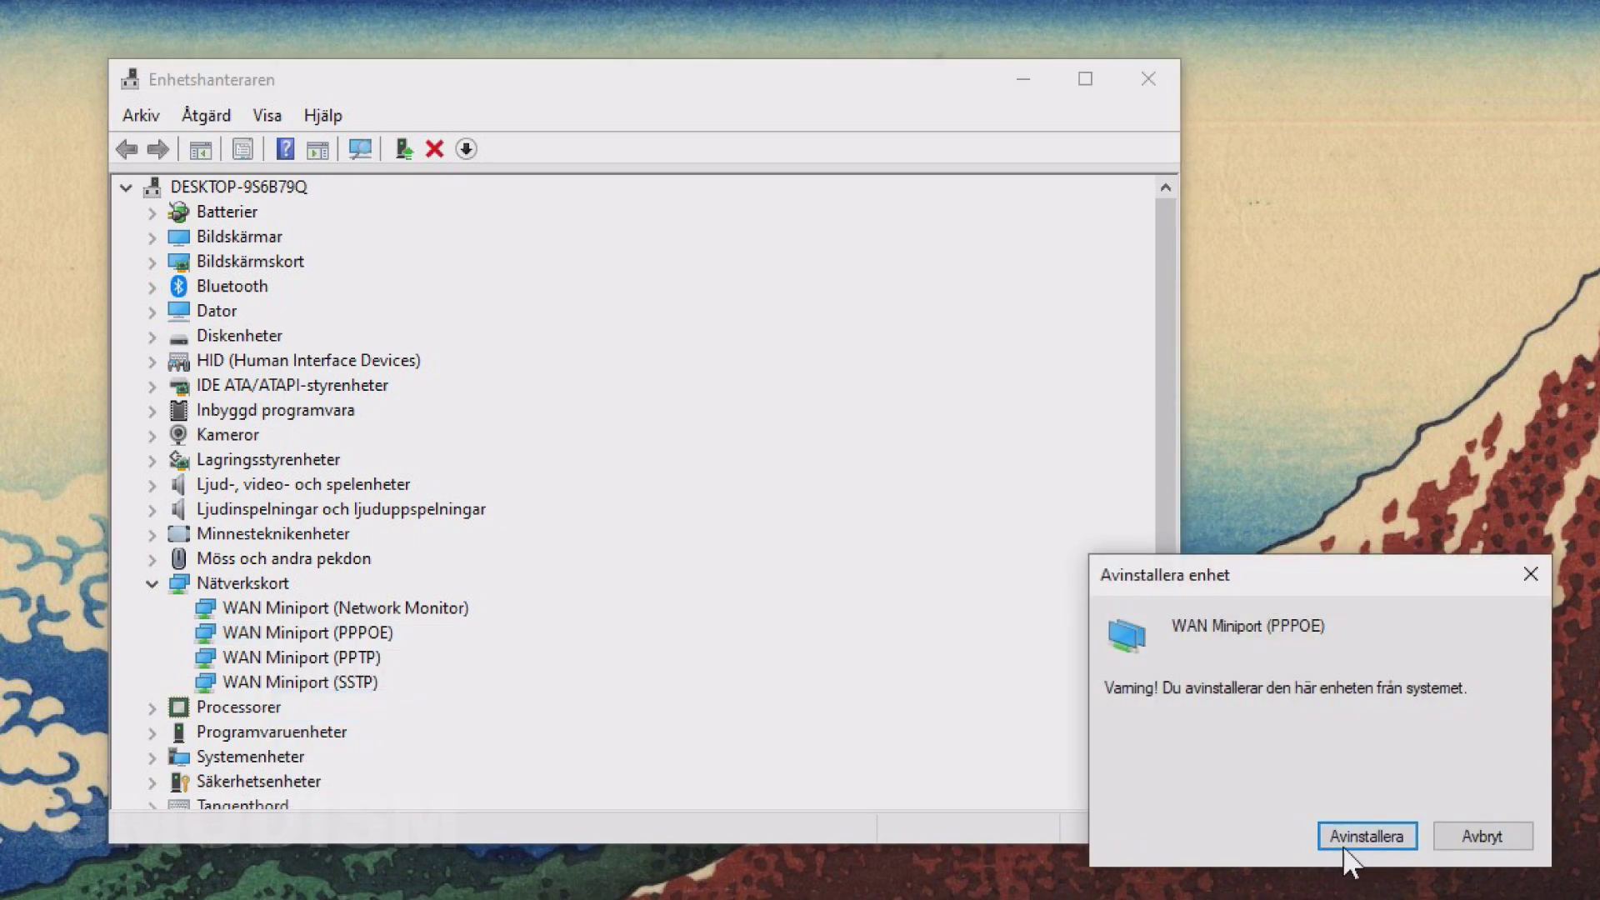
Uninstall the WAN Miniport (Network Monitor) network adapter
right_click(329, 617)
left_click(439, 695)
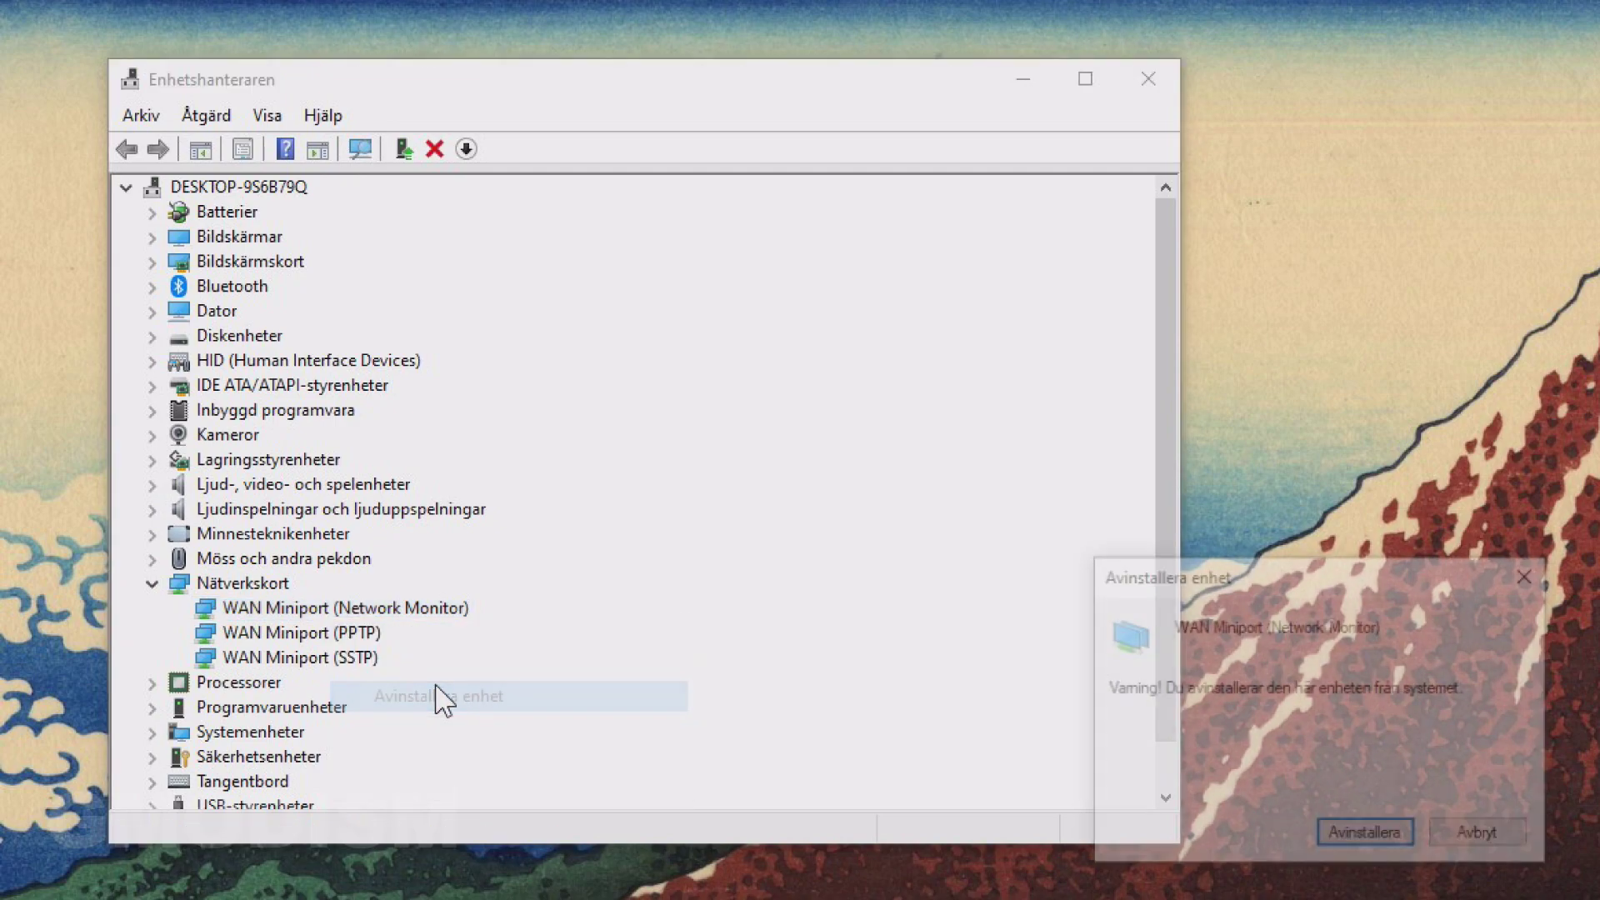
left_click(1338, 840)
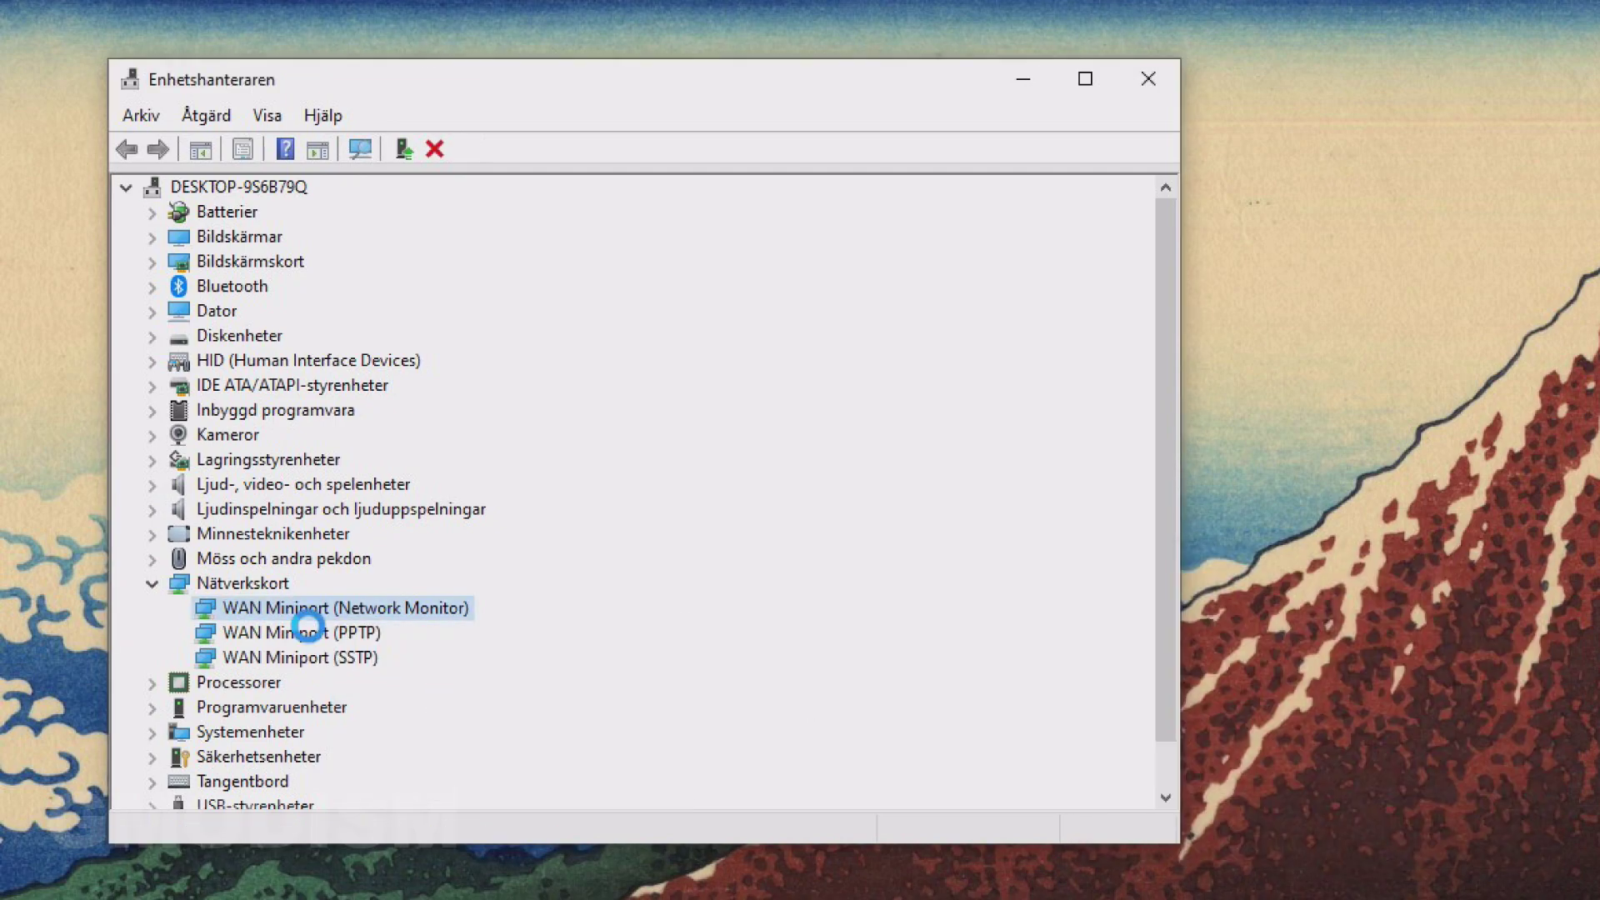
Uninstall the WAN Miniport (PPTP) and WAN Miniport (SSTP) network adapters
left_click(319, 634)
right_click(320, 630)
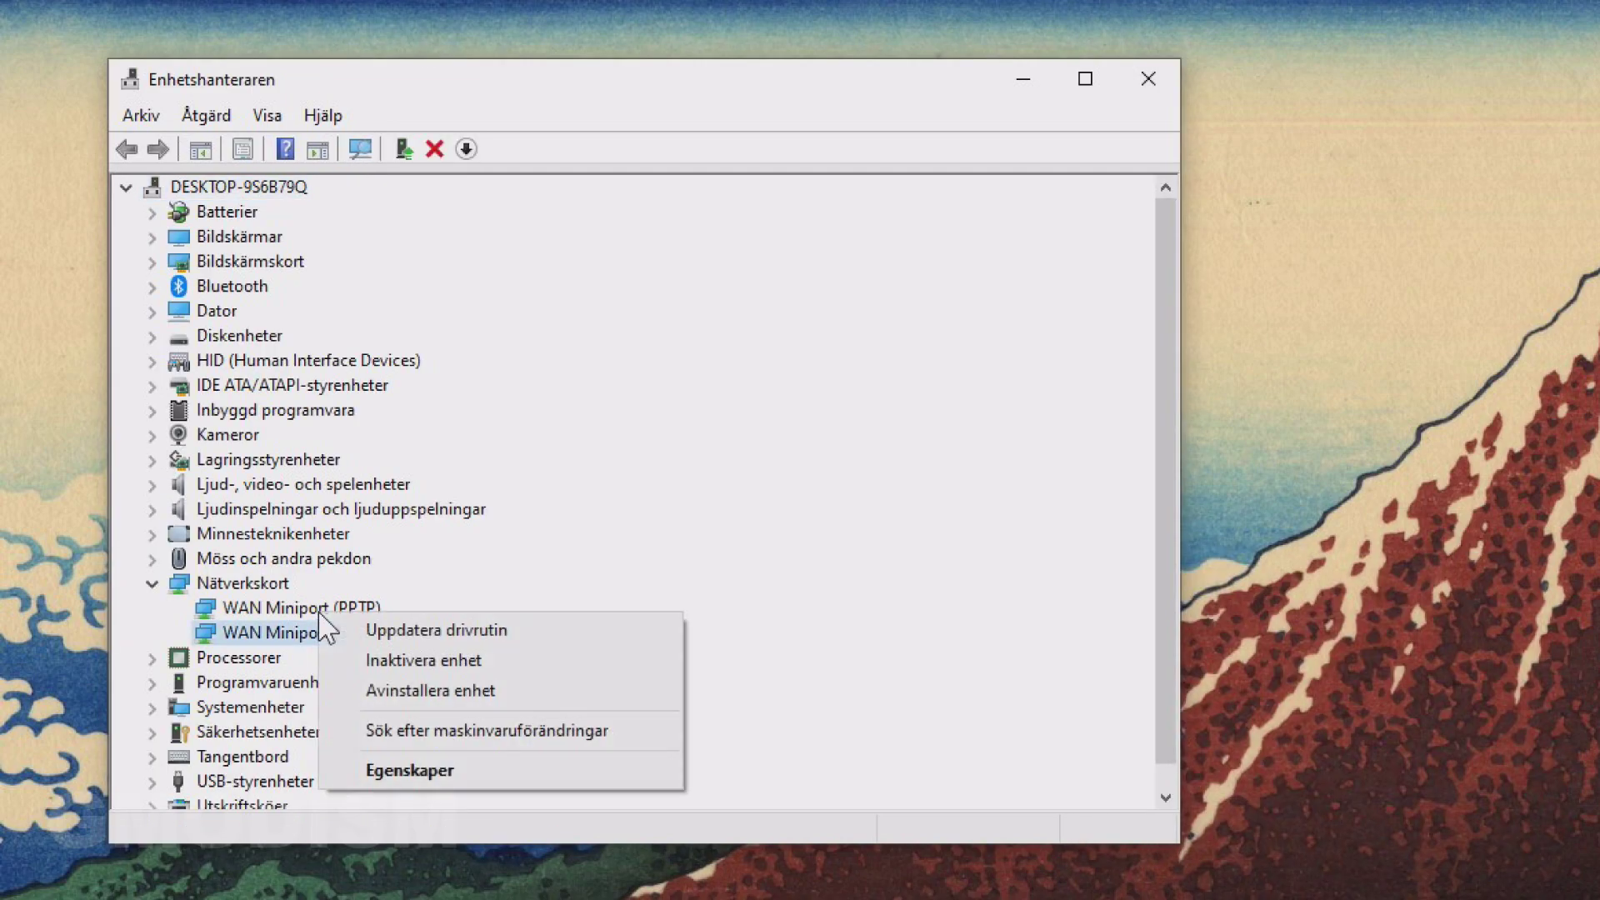
left_click(523, 692)
left_click(1371, 833)
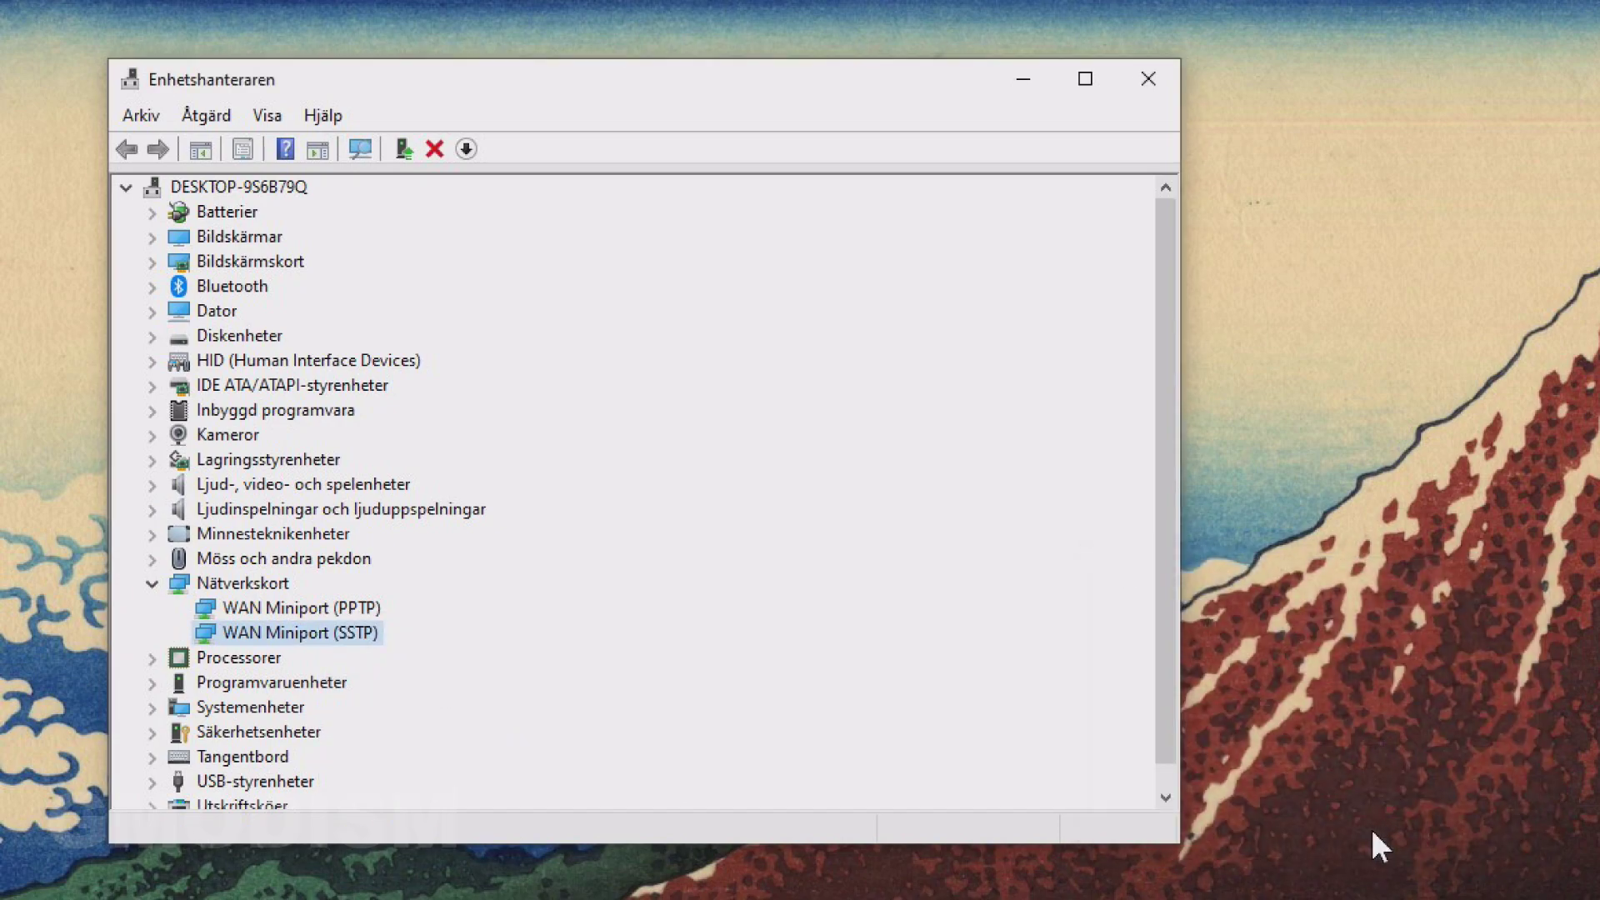
right_click(248, 613)
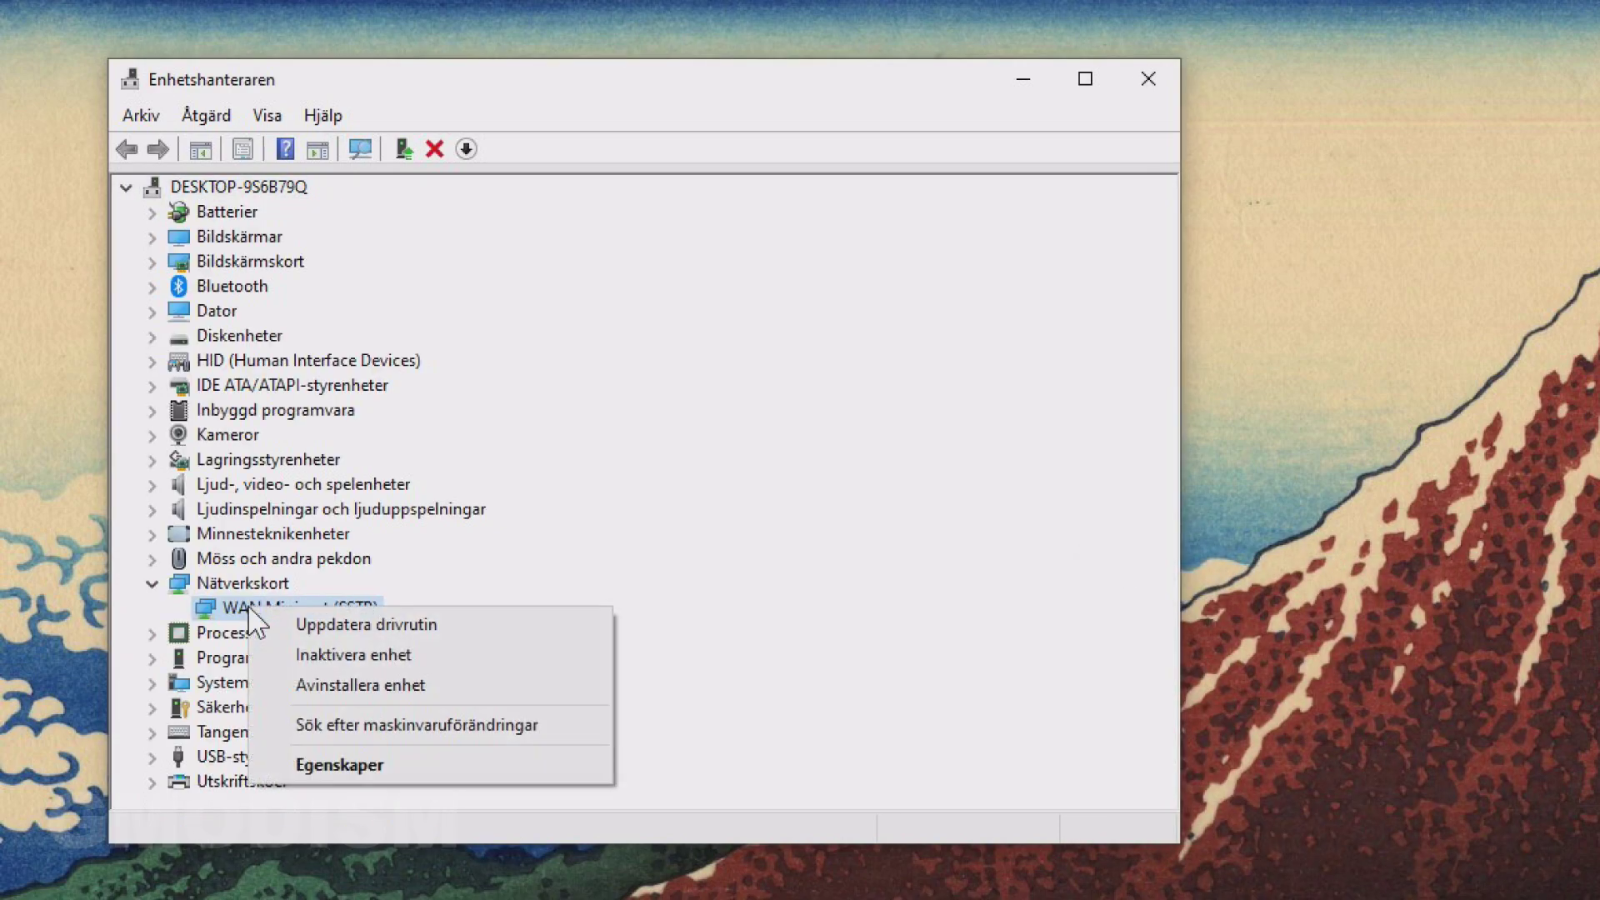
left_click(435, 695)
left_click(1352, 834)
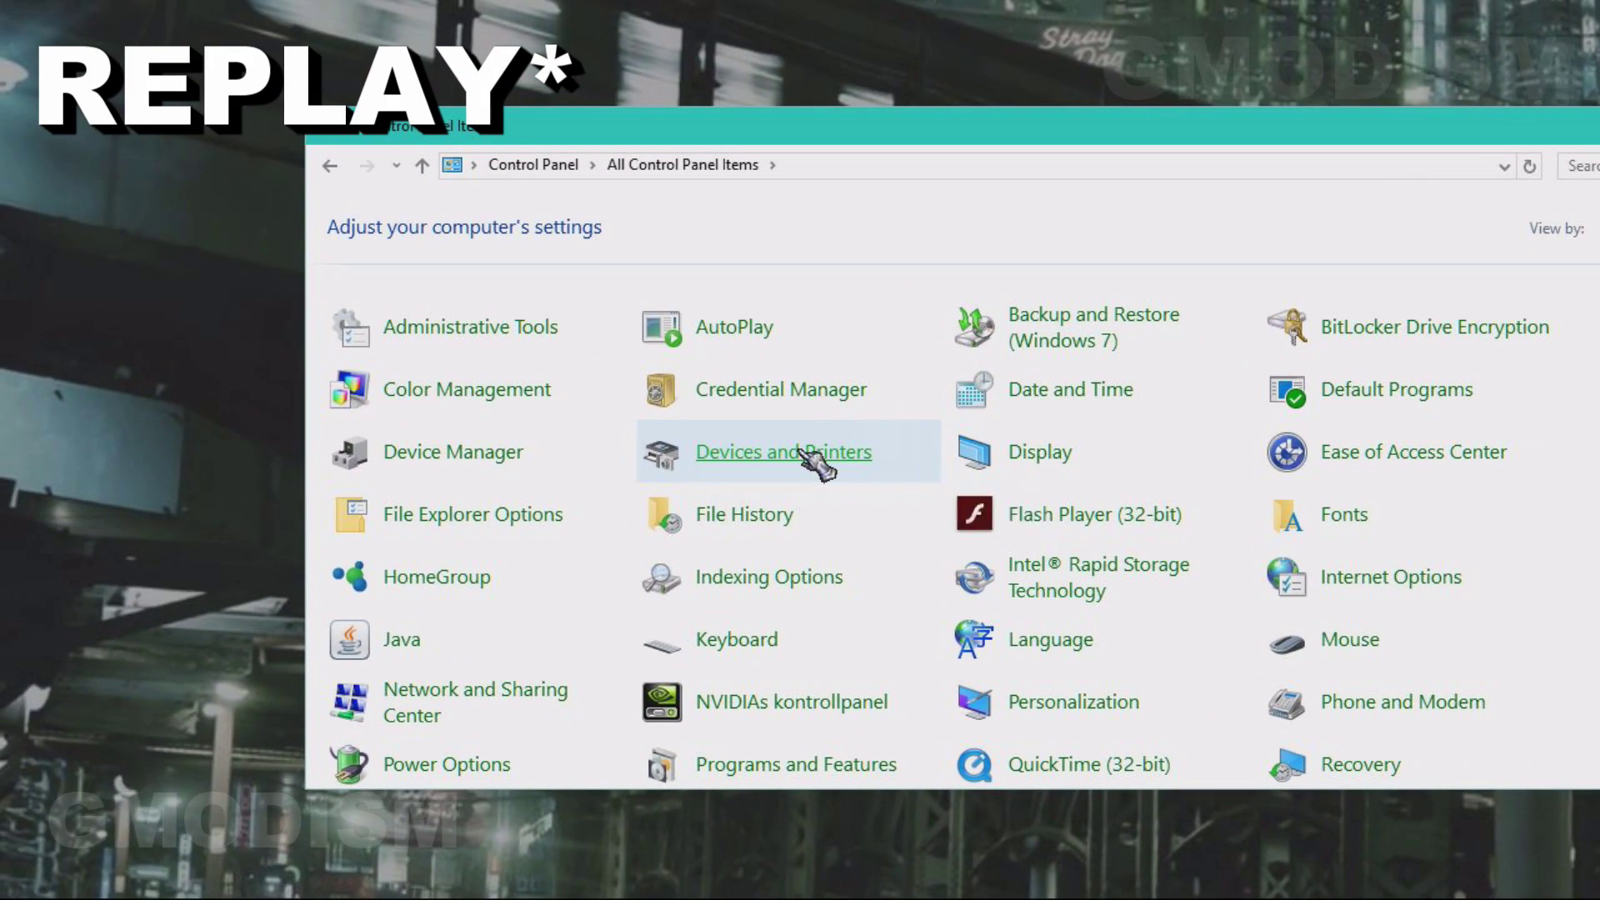
Open the desktop computer's device installation settings from Devices and Printers and choose No for automatically downloading manufacturers' apps and custom icons
left_click(806, 453)
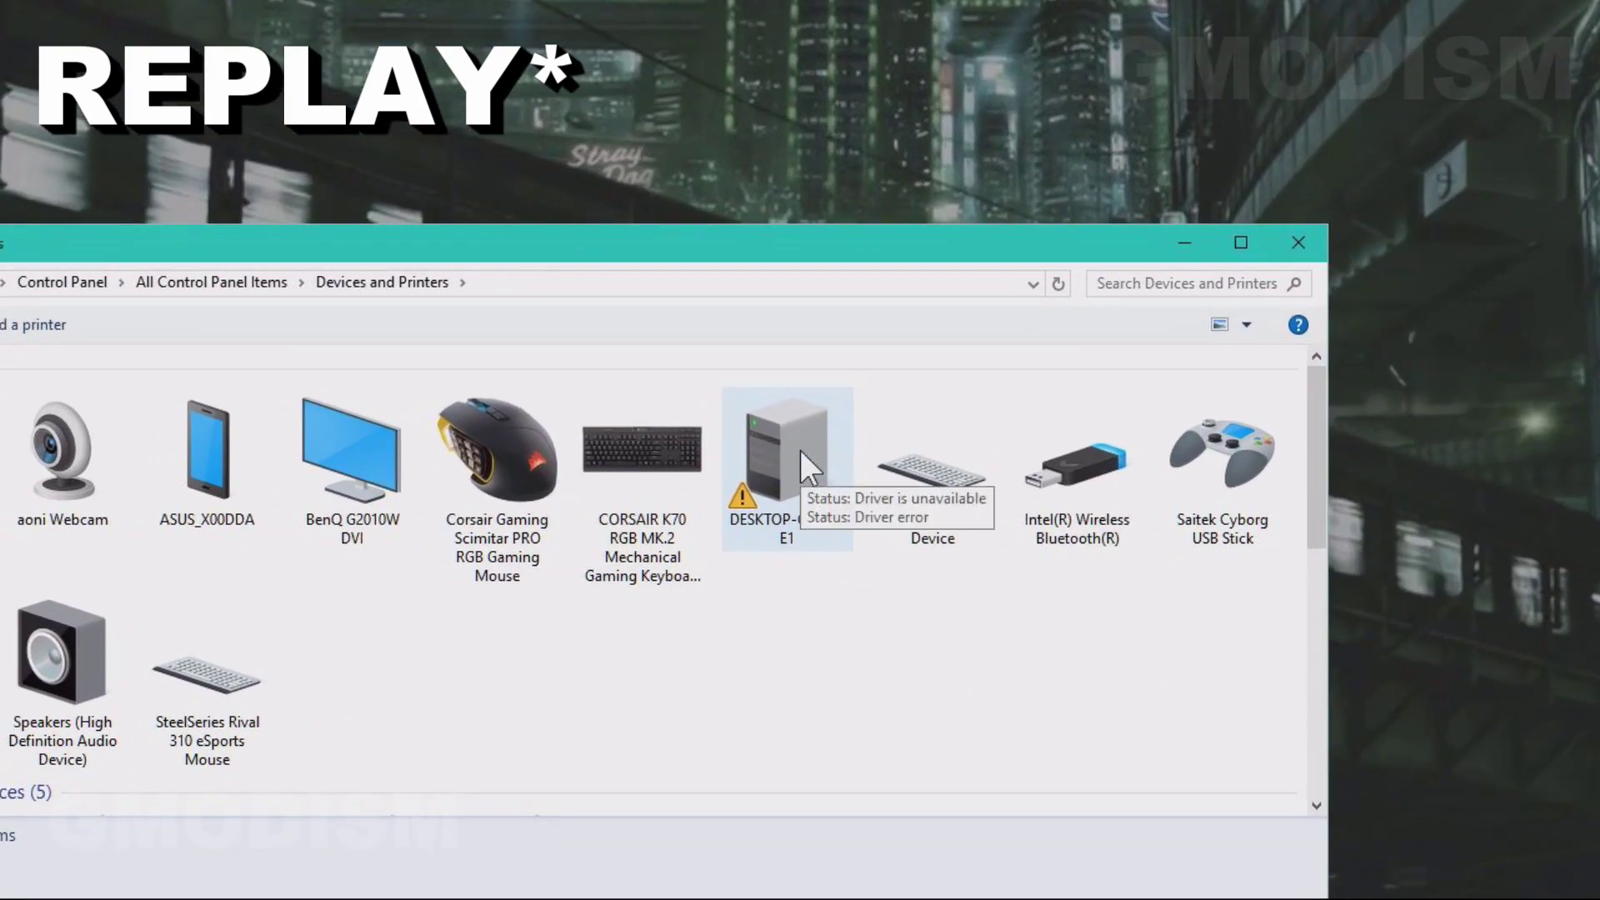
left_click(1276, 349)
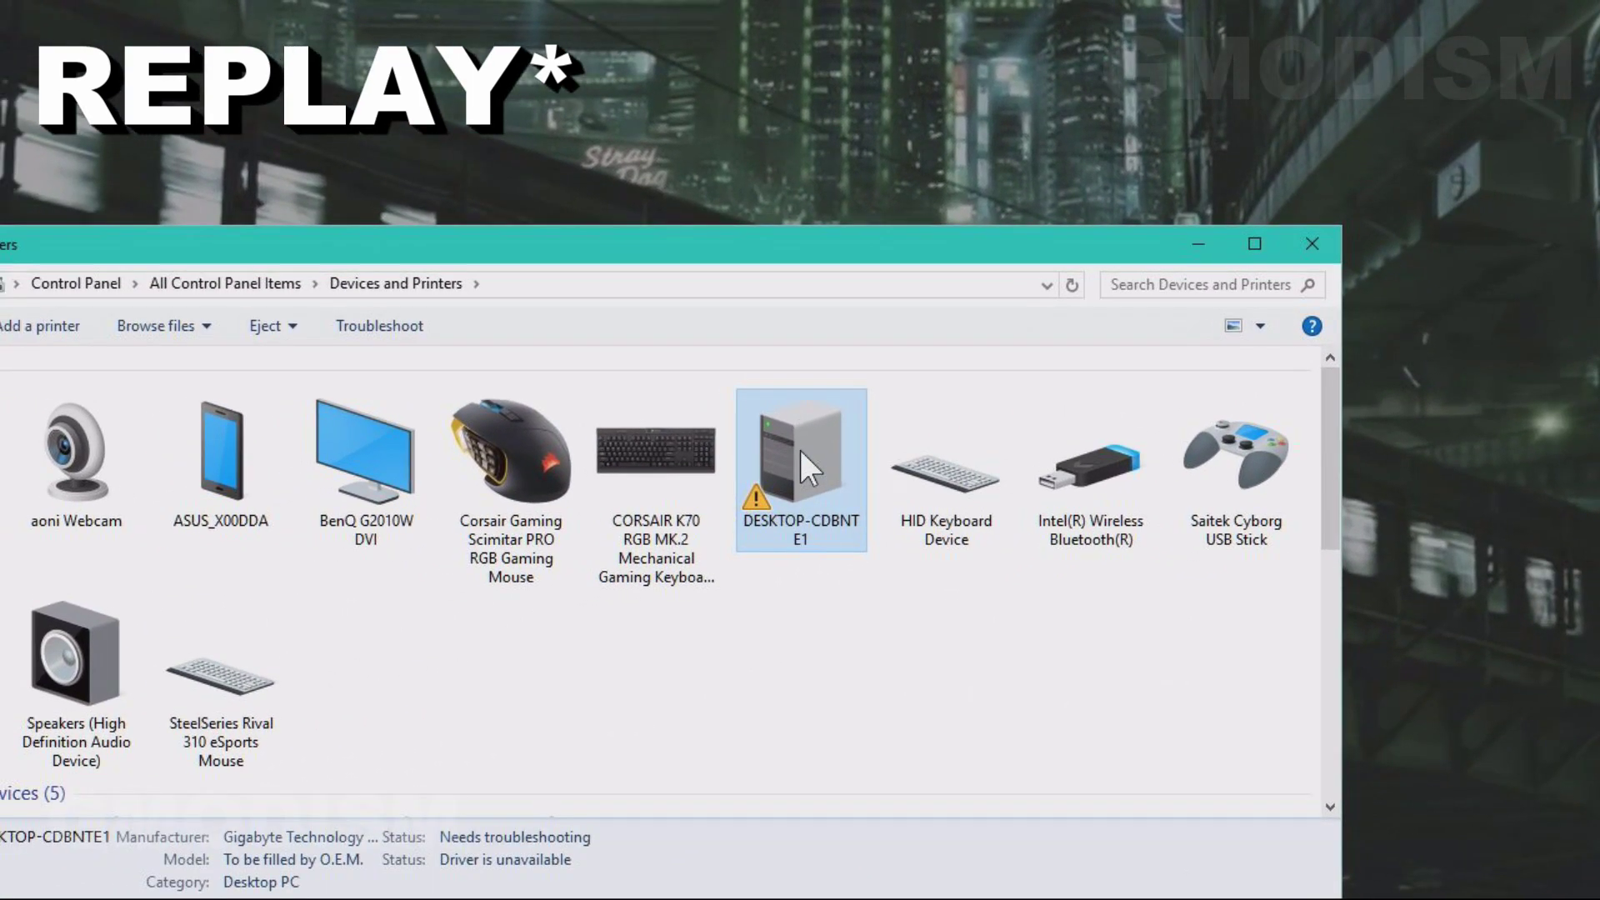
right_click(788, 451)
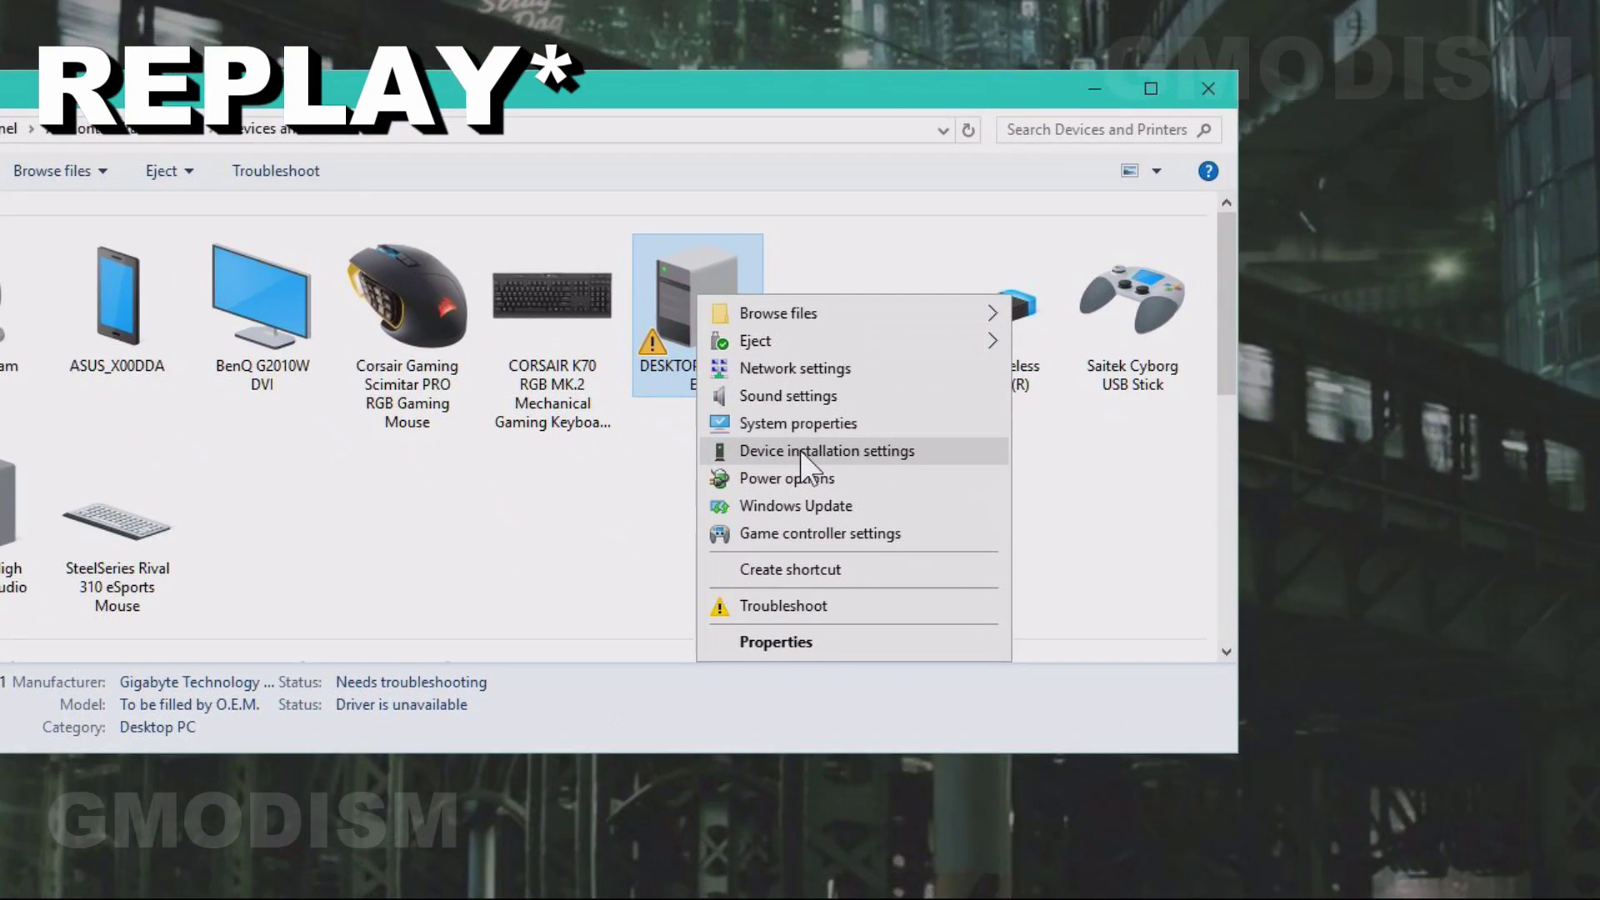
left_click(800, 450)
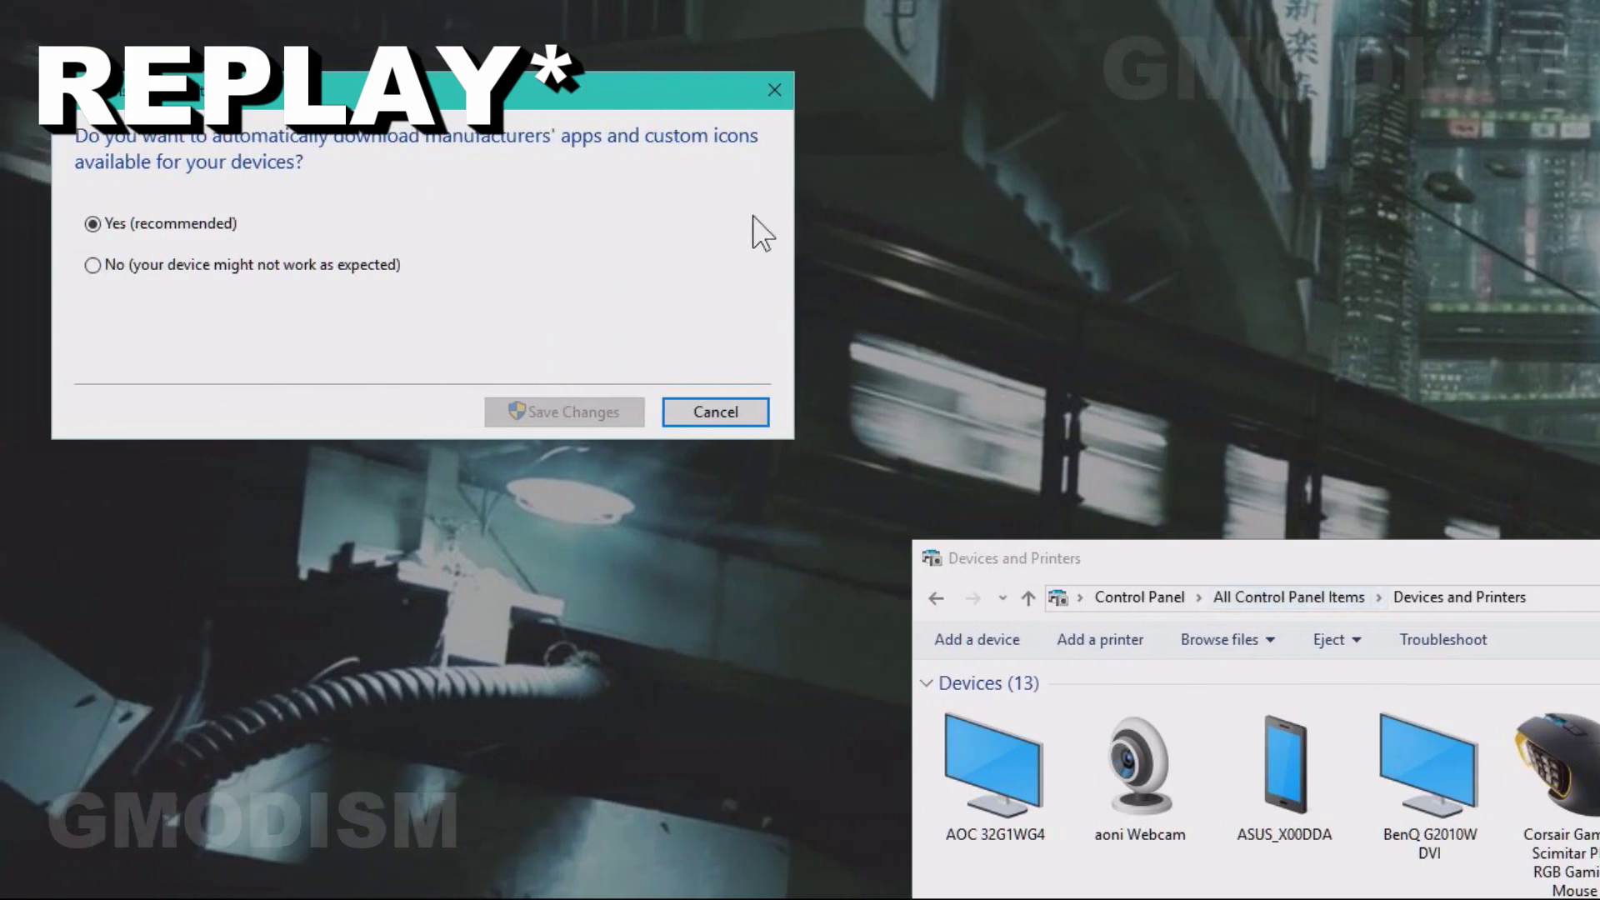
left_click_drag(599, 100, 934, 333)
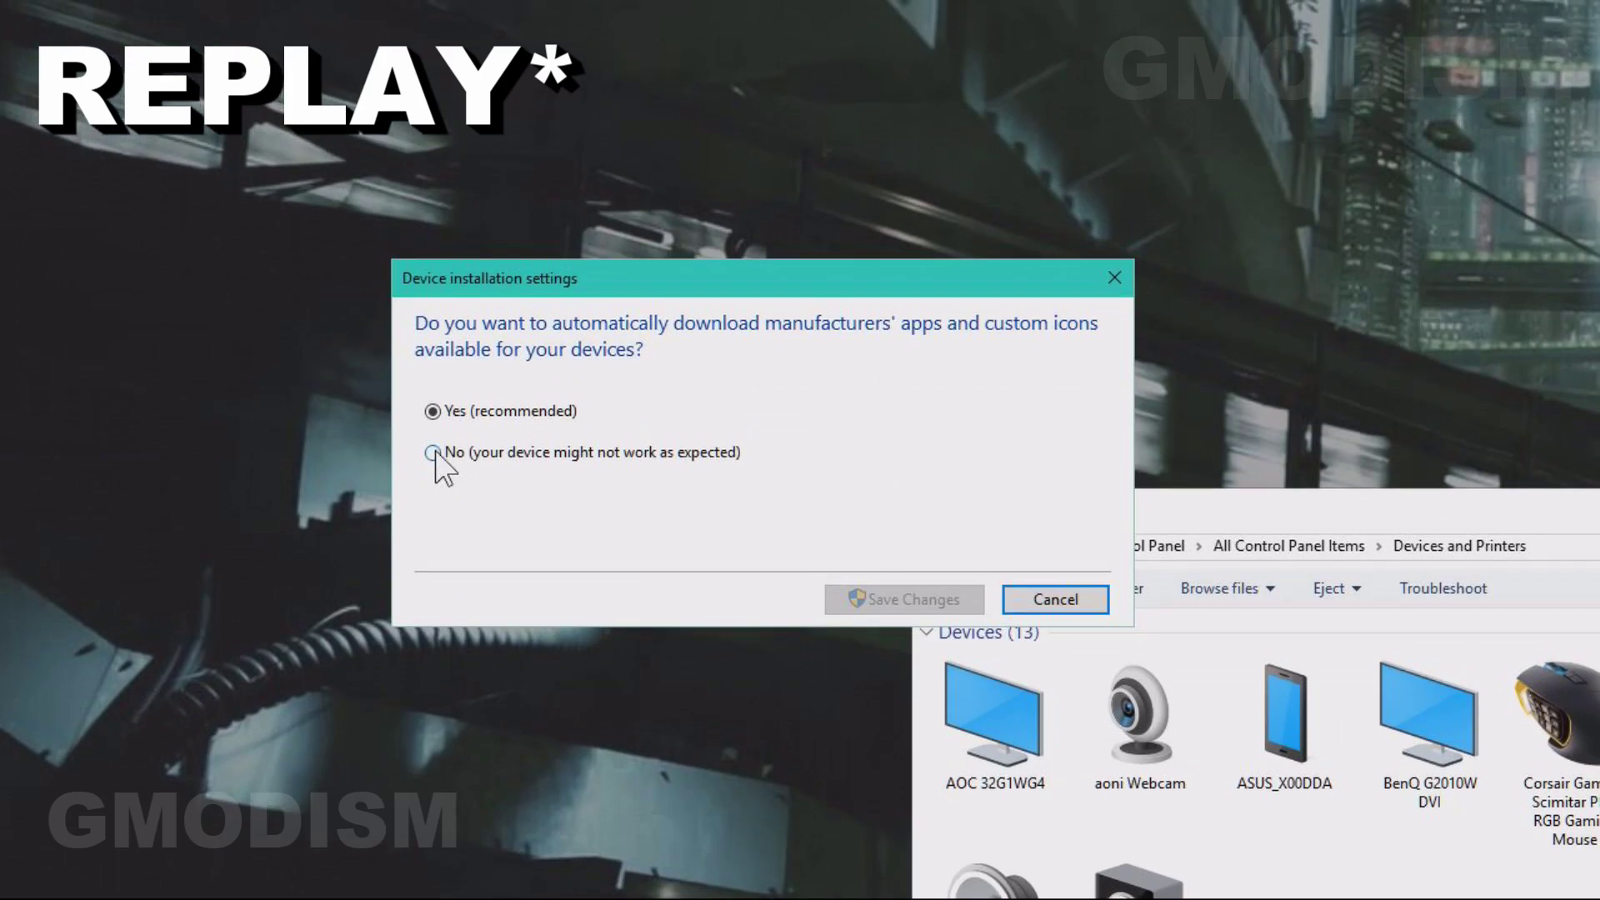
left_click(432, 453)
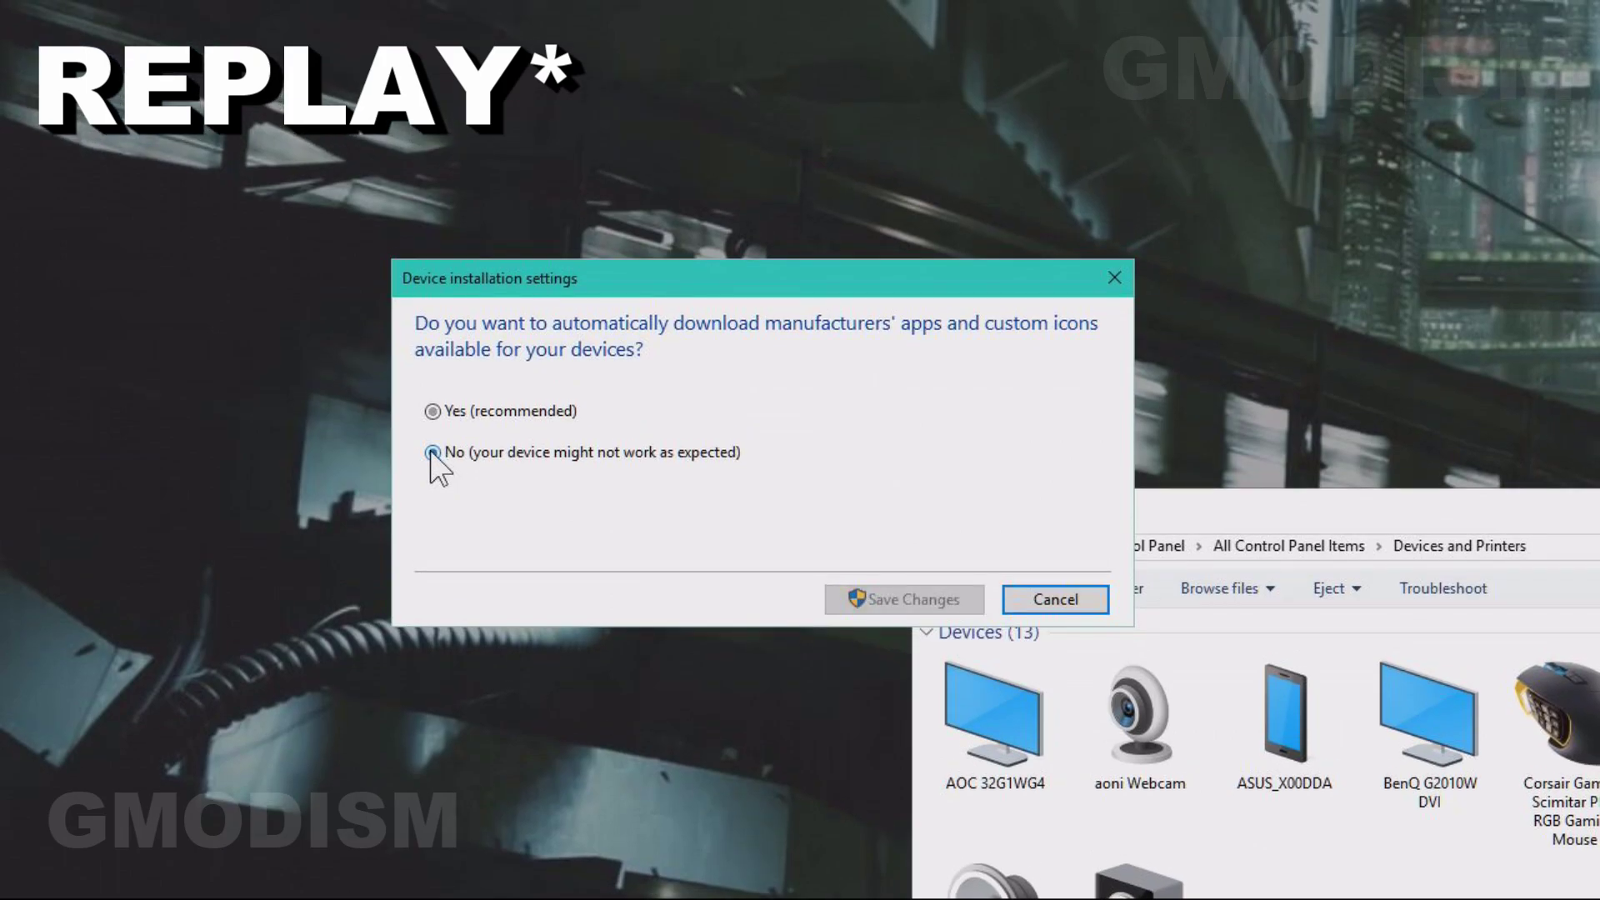